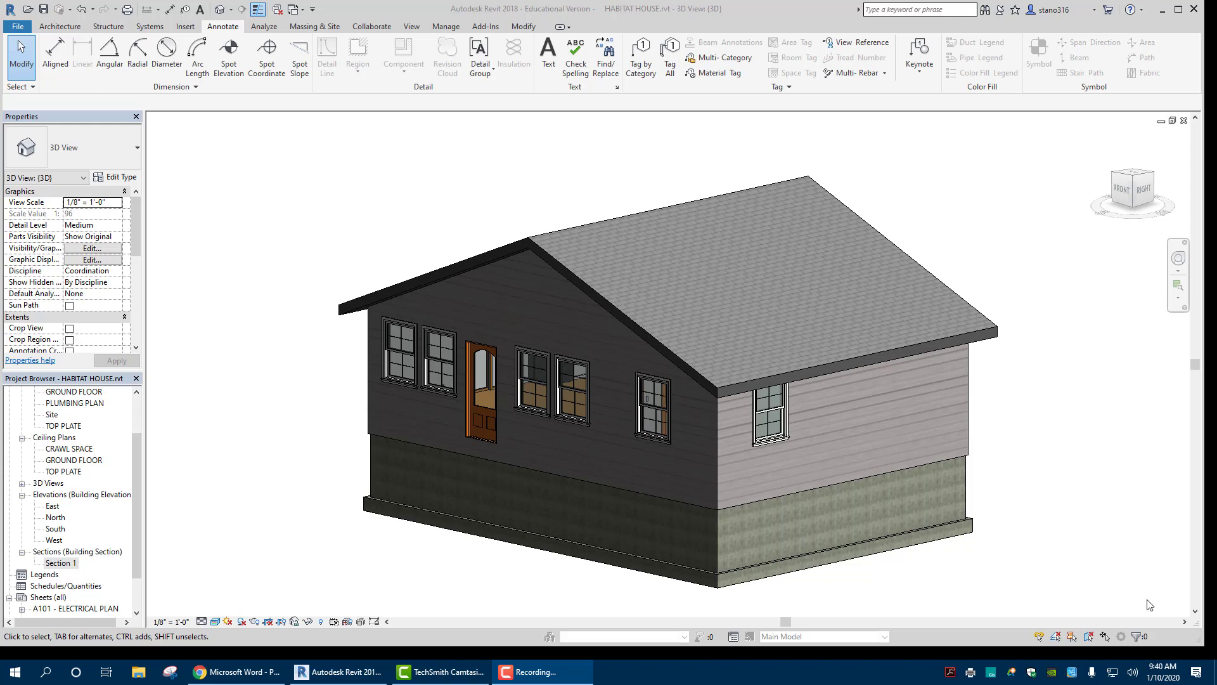
Duplicate the GROUND FLOOR plan and rename the copy DIMENSIONED FLOOR PLAN
scroll(45, 469, up, 1)
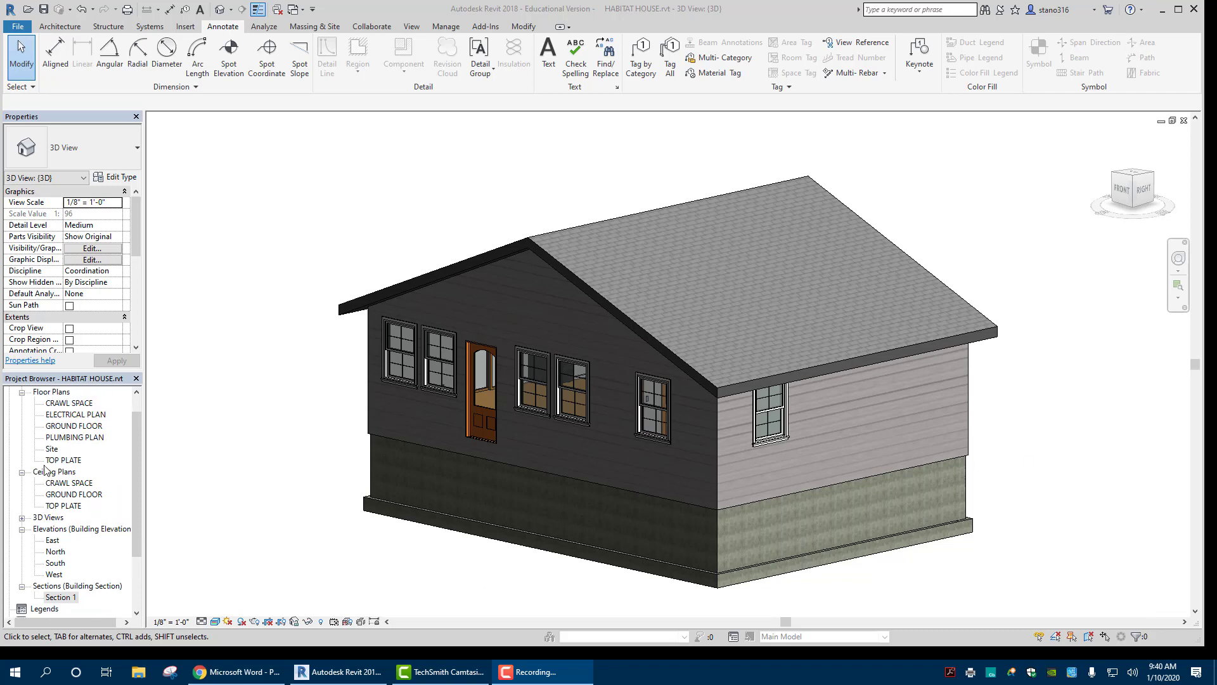
double_click(58, 427)
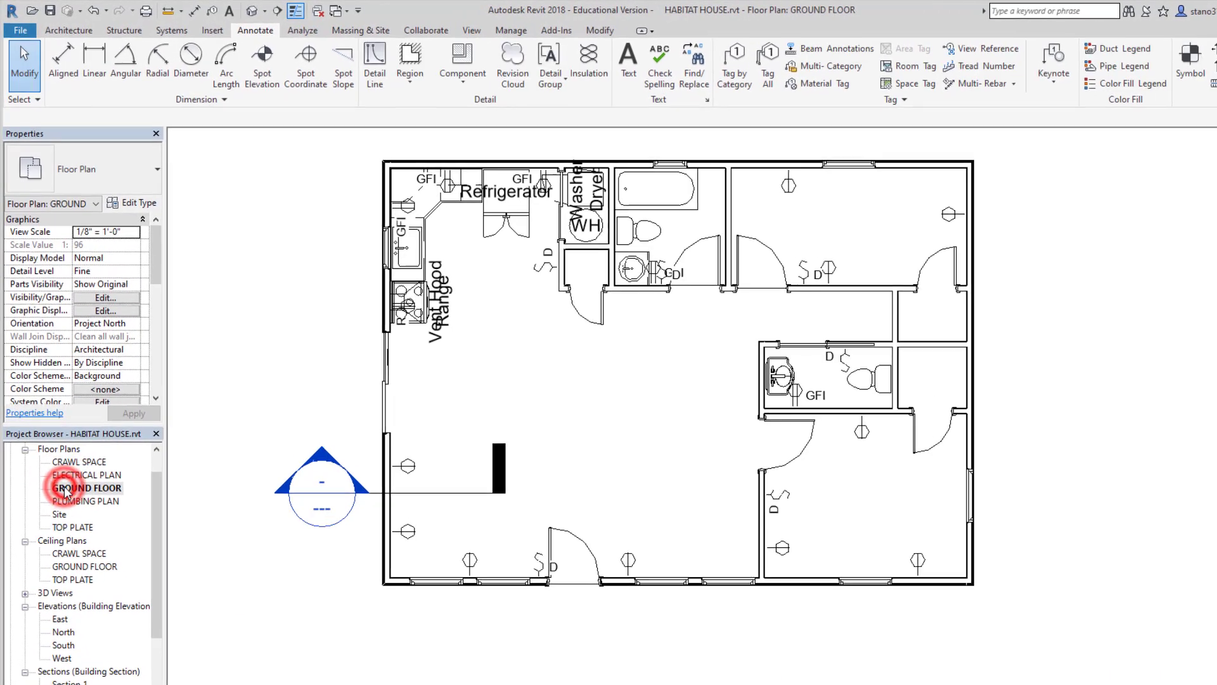
right_click(87, 497)
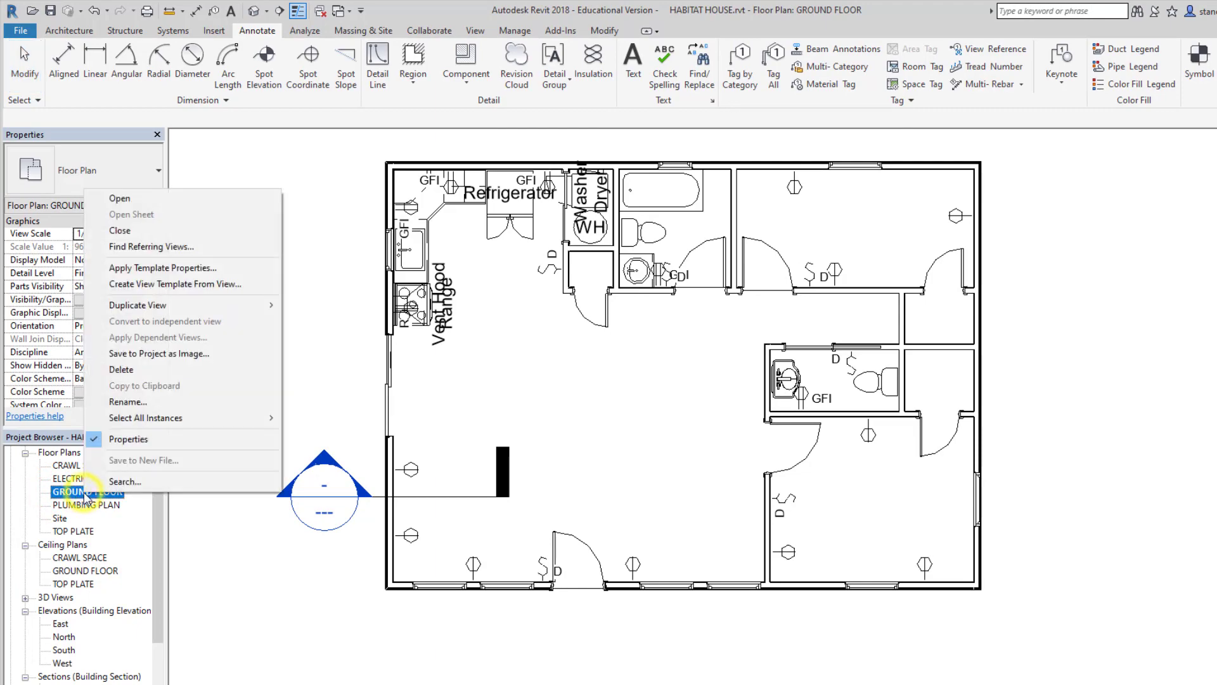
click(137, 305)
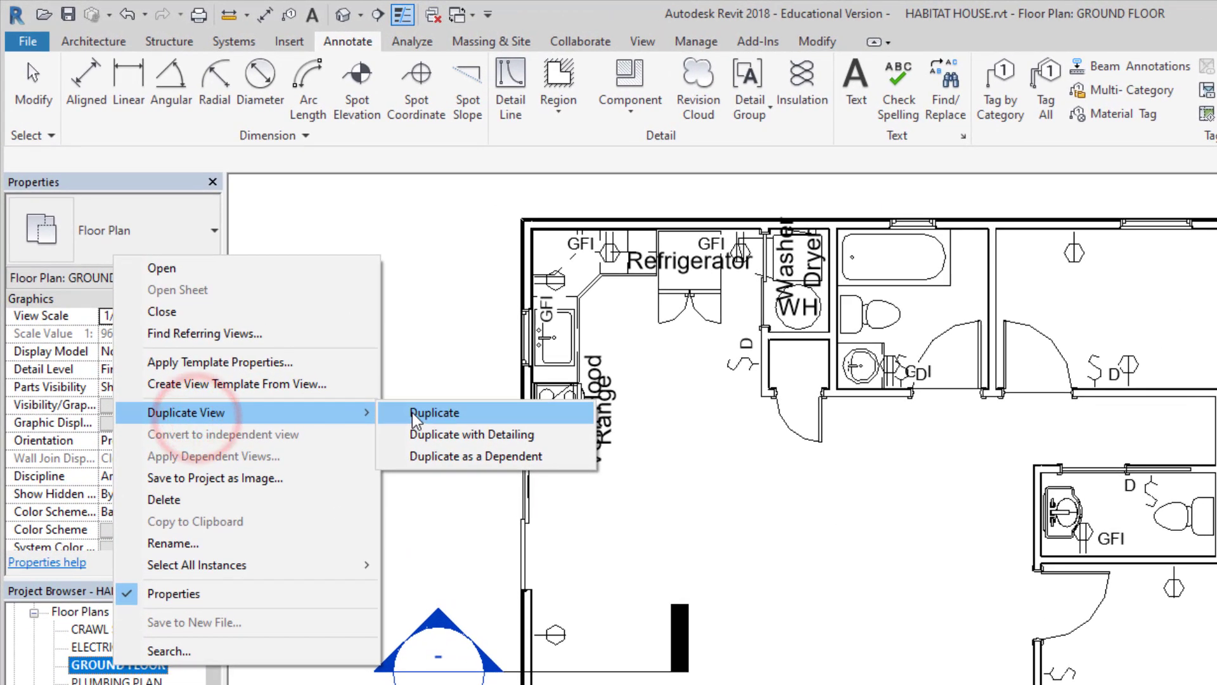
click(415, 415)
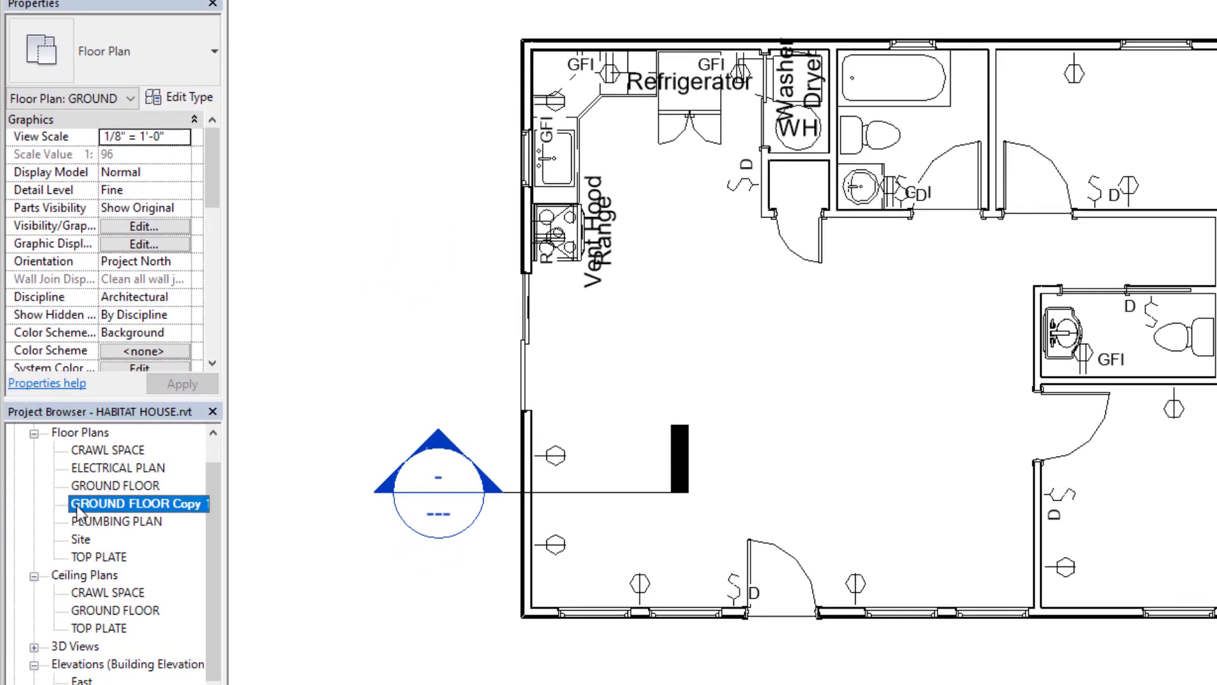
right_click(77, 506)
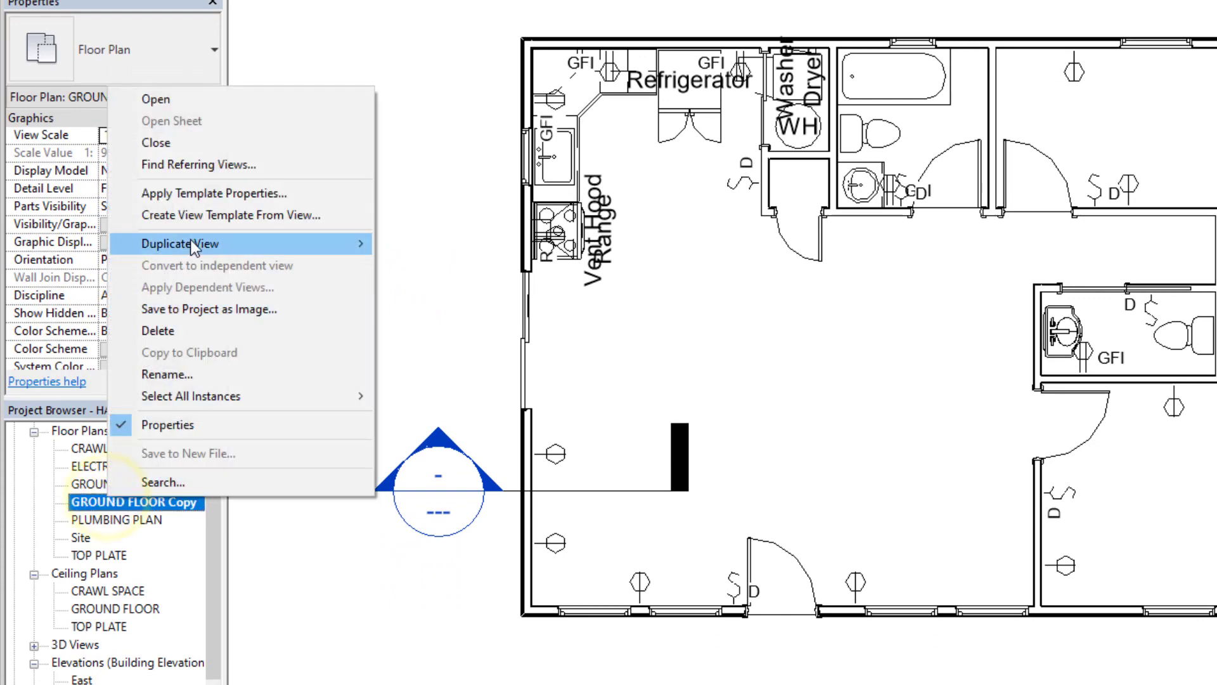
click(167, 375)
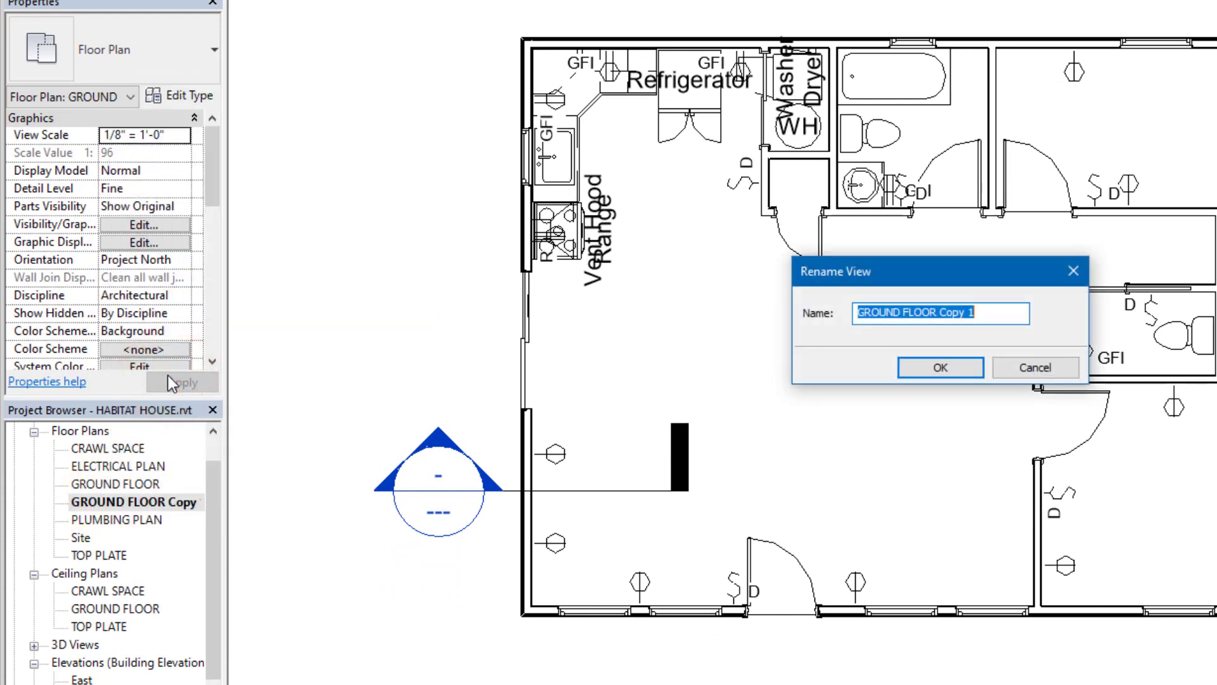
text(DIMENSIONE)
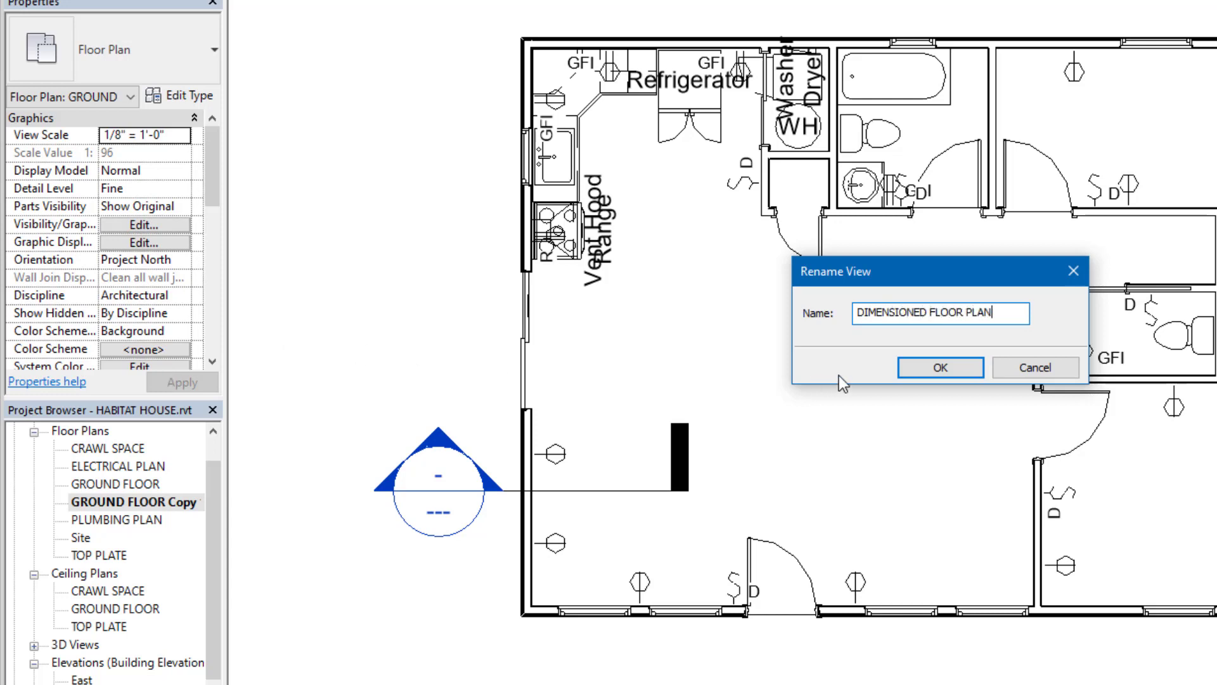
click(925, 368)
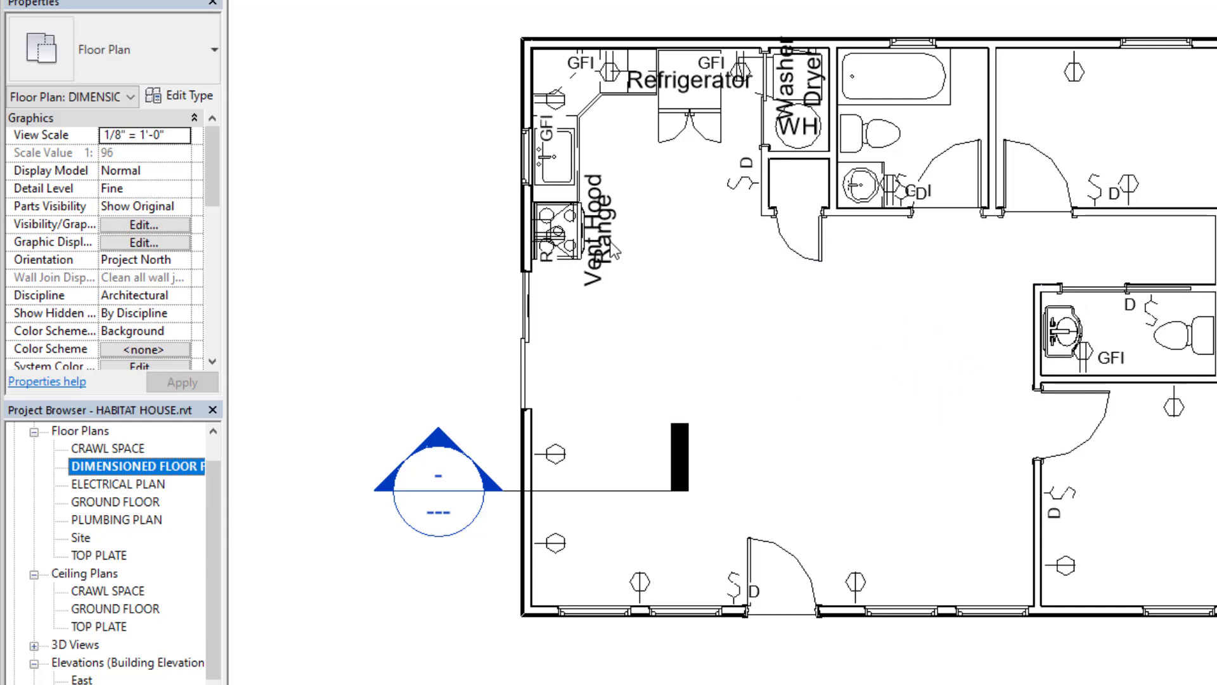
Hide the whole electrical outlet category in the dimensioned plan view
click(701, 390)
click(650, 587)
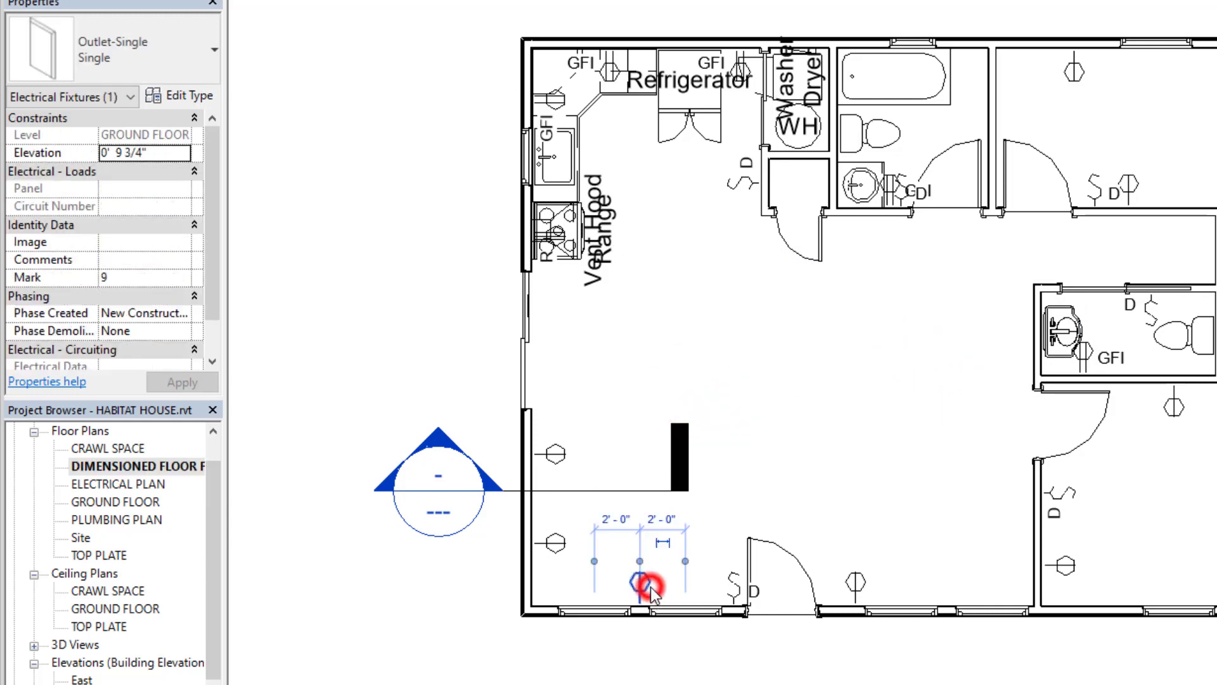
right_click(651, 587)
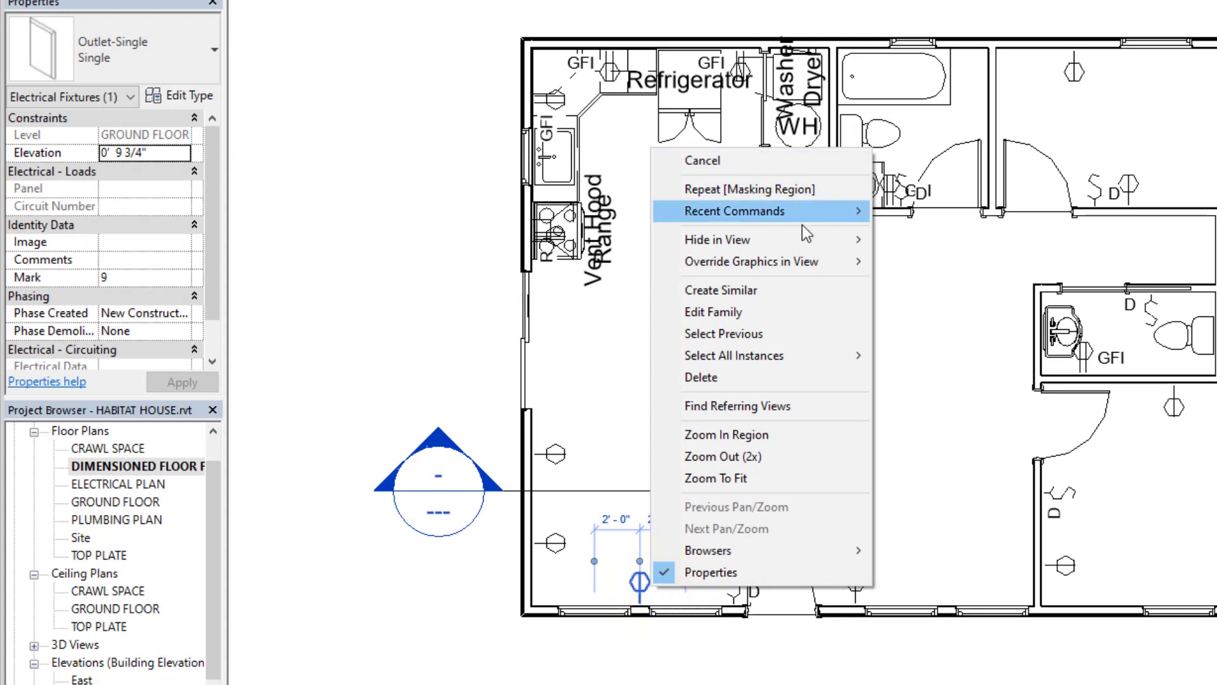
mouse_move(804, 232)
click(938, 253)
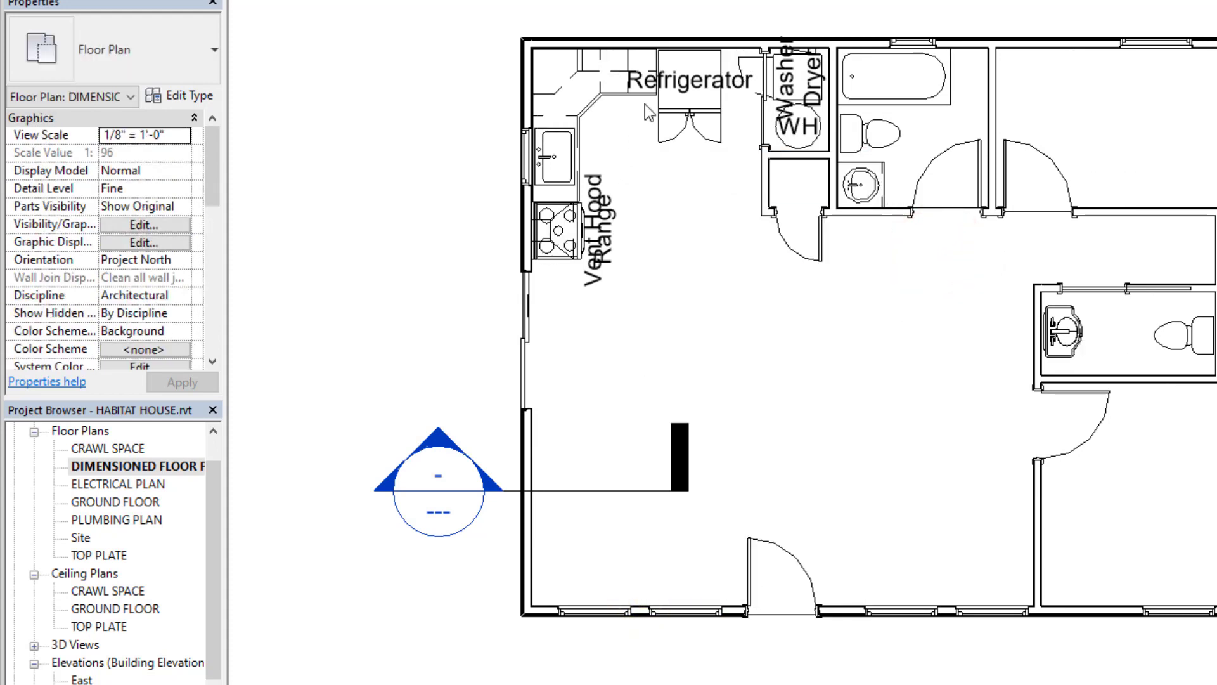
Turn off Show Label for the vent hood and range types
scroll(610, 233, up, 4)
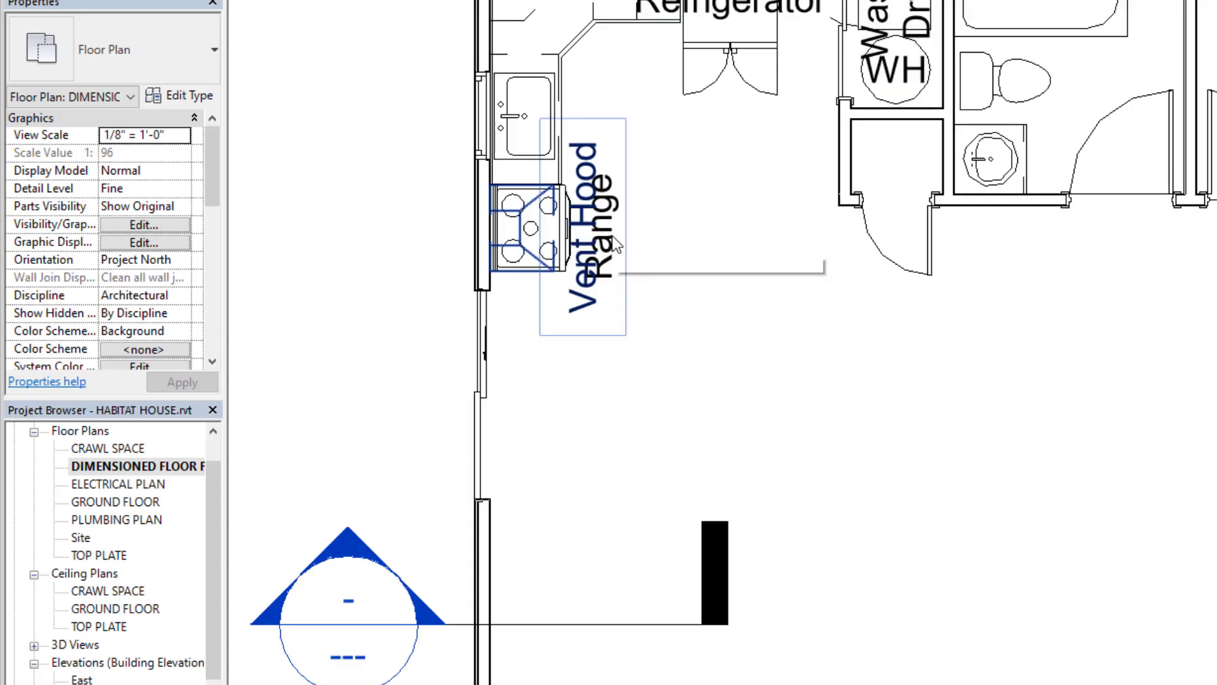
click(555, 218)
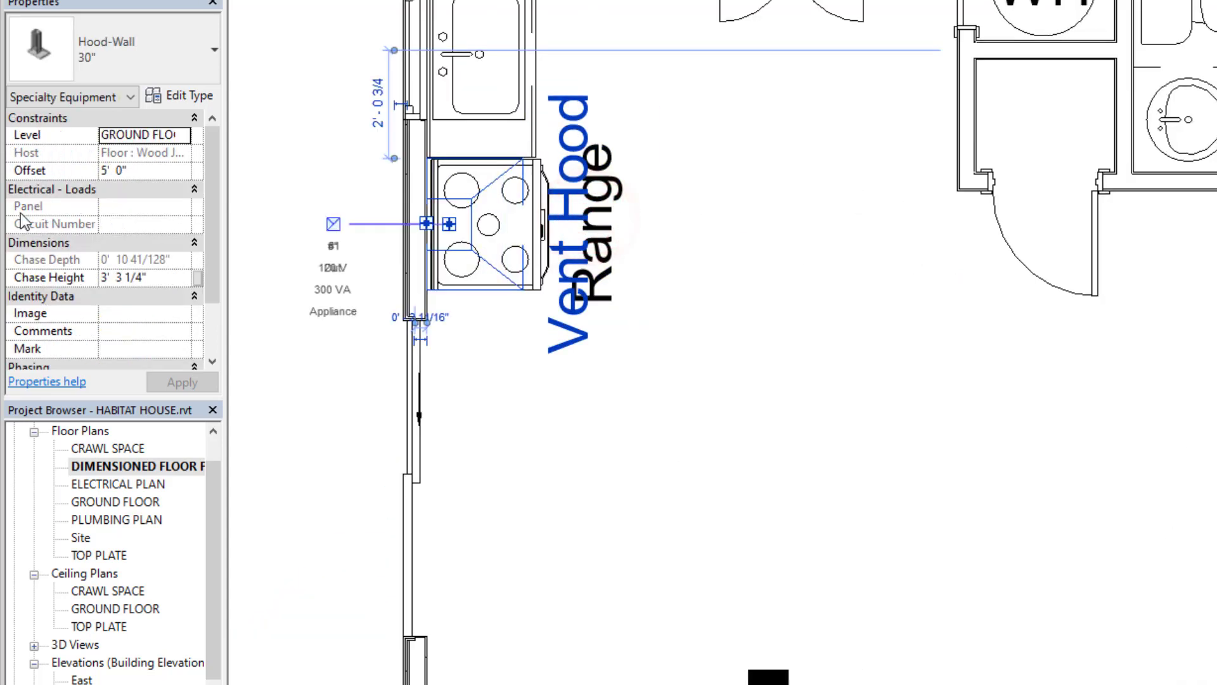
click(170, 97)
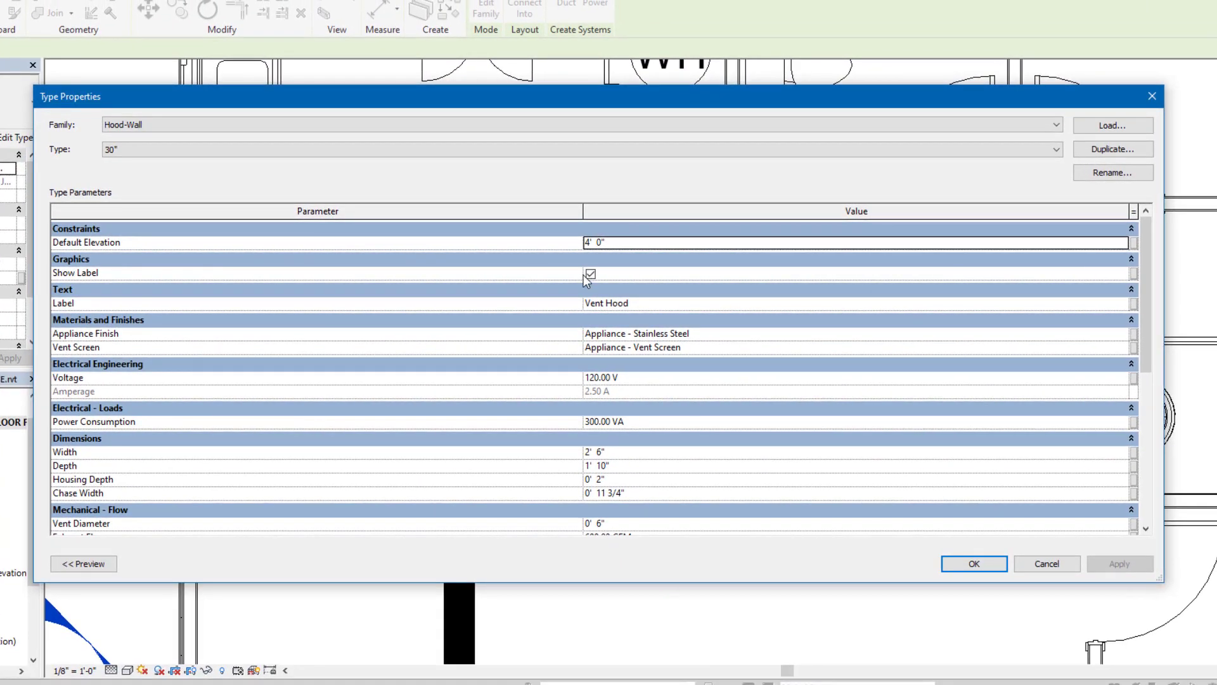
click(590, 274)
click(974, 563)
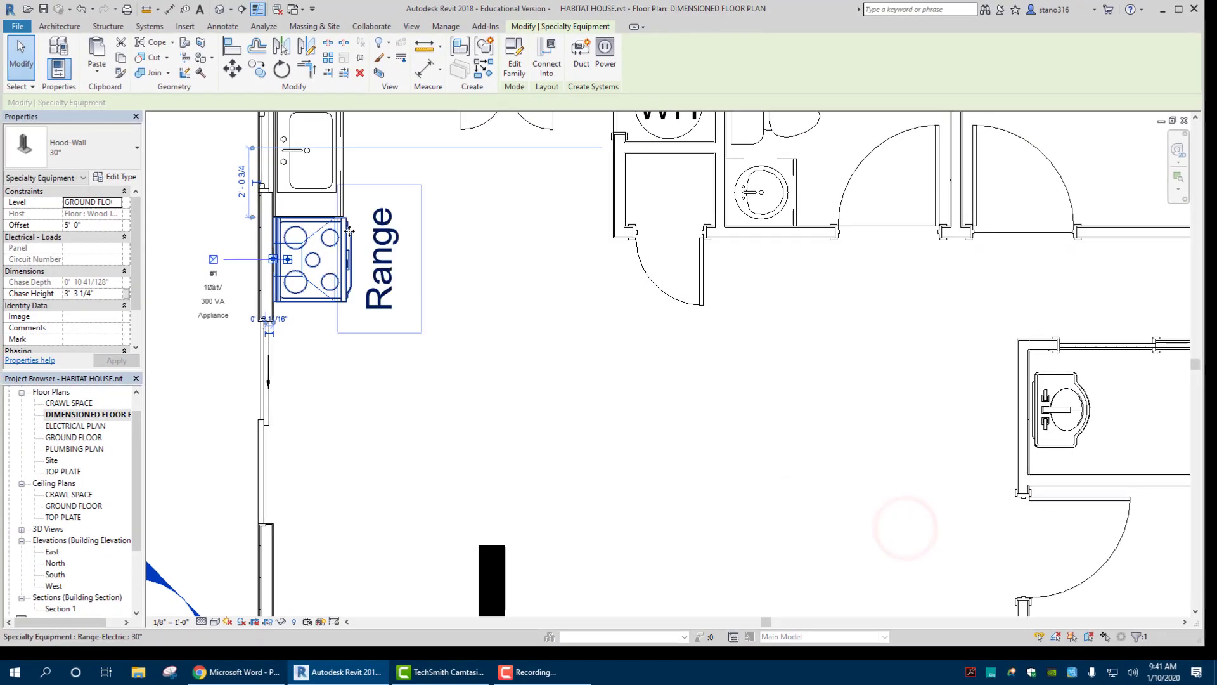
click(354, 243)
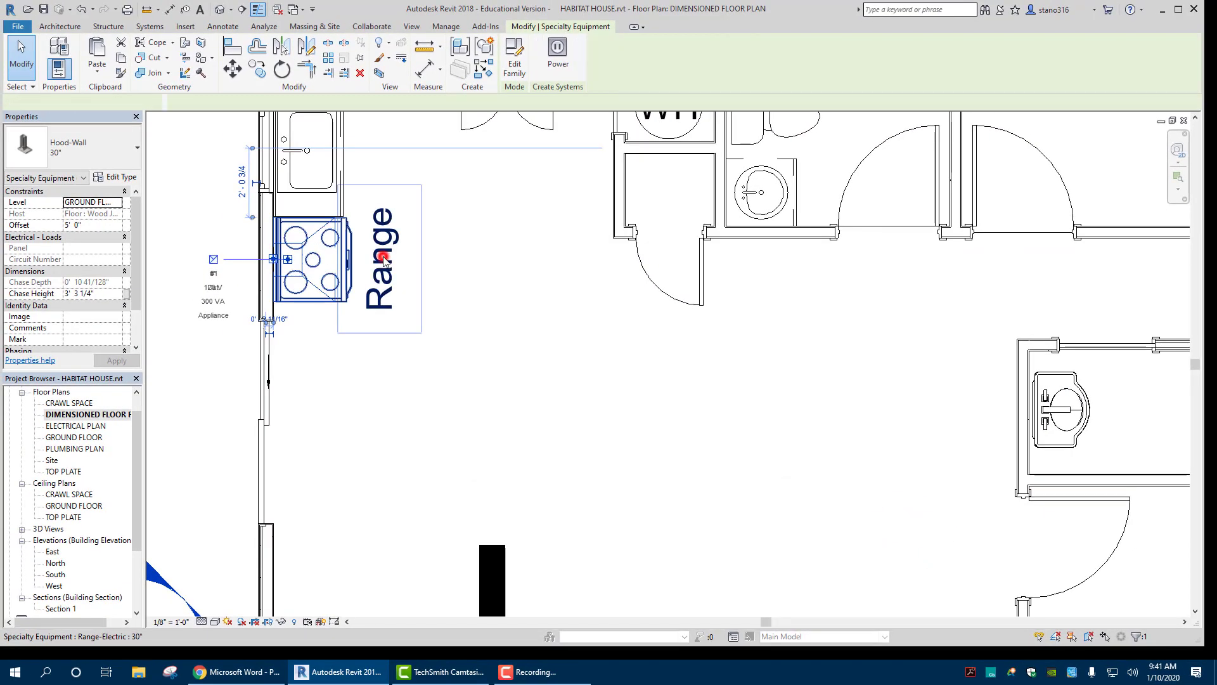
click(114, 181)
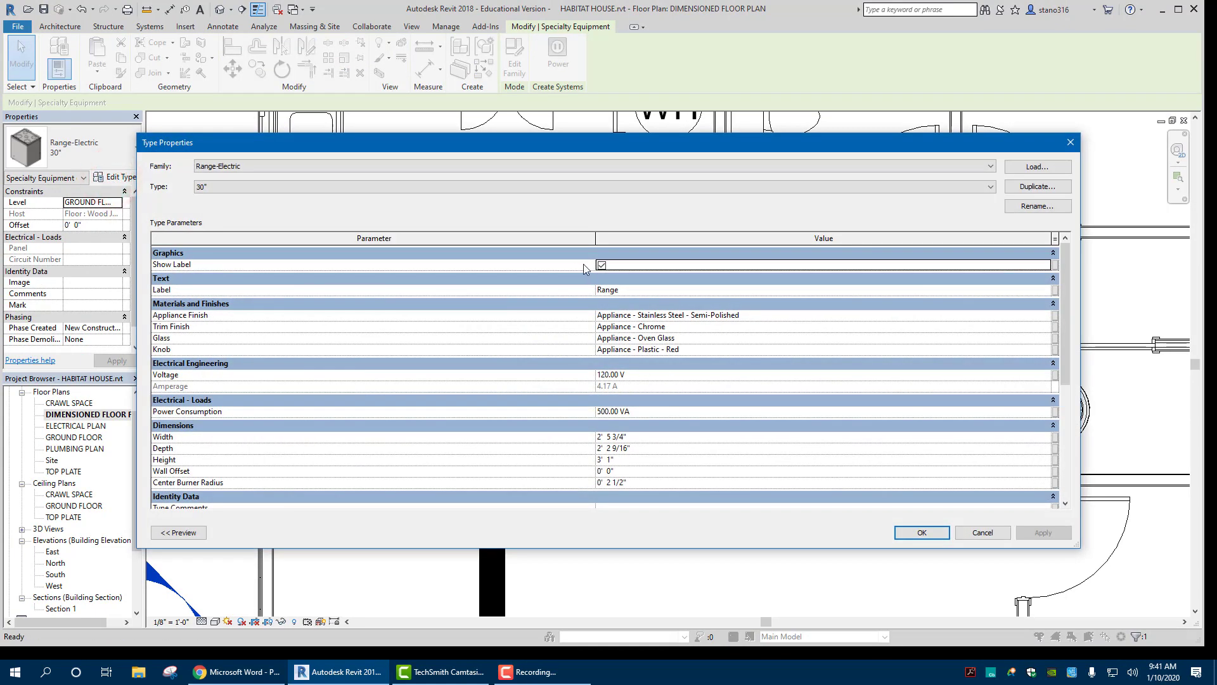
click(602, 265)
click(922, 532)
Turn off Show Label for the refrigerator and washer dryer combo types
scroll(678, 431, down, 3)
scroll(644, 386, down, 1)
middle_drag(644, 386, 521, 570)
scroll(551, 352, up, 1)
click(550, 352)
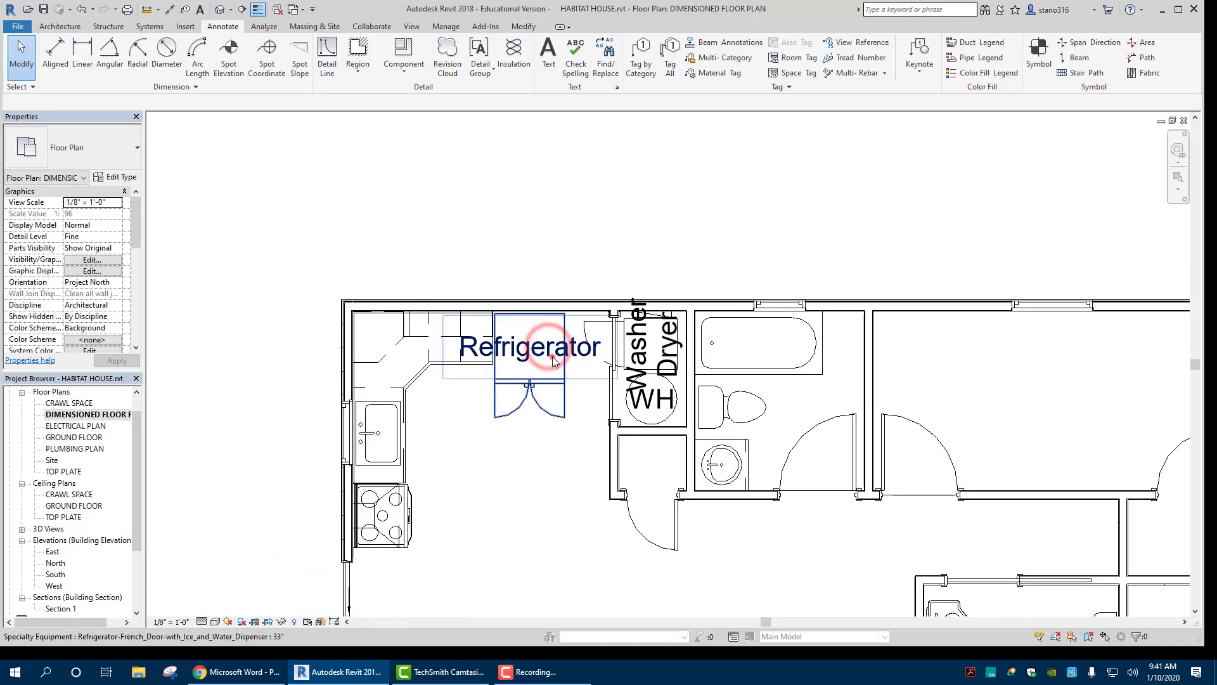
click(552, 355)
click(112, 177)
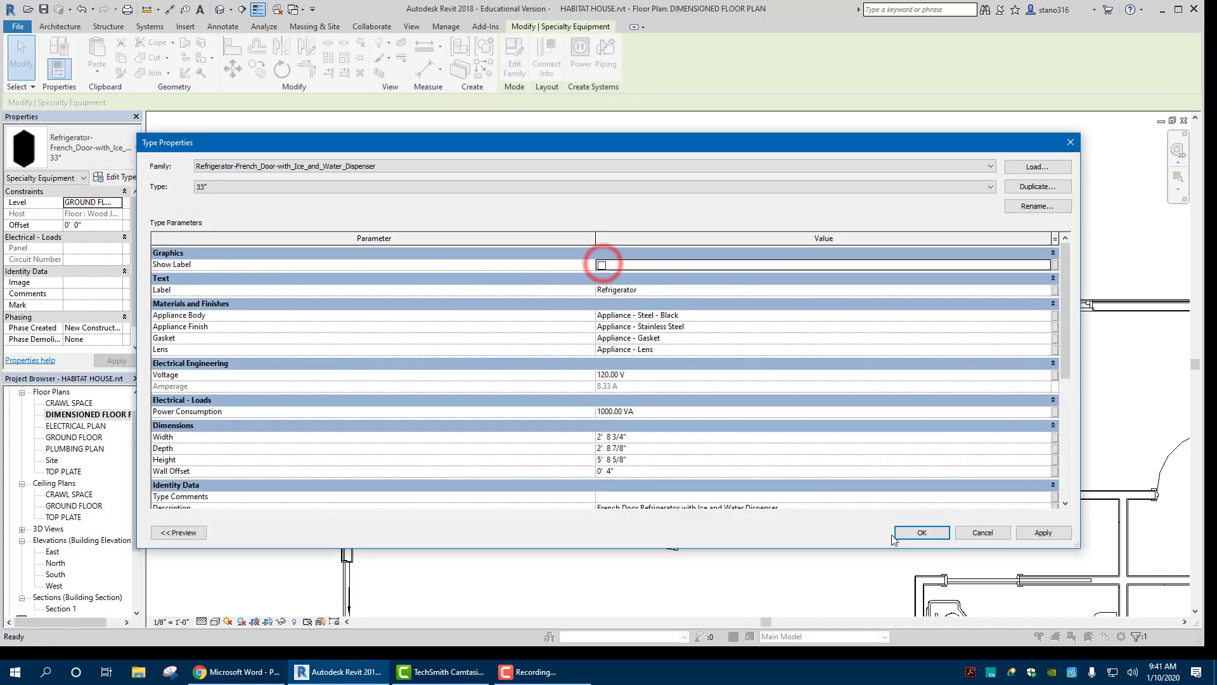
click(898, 533)
click(651, 345)
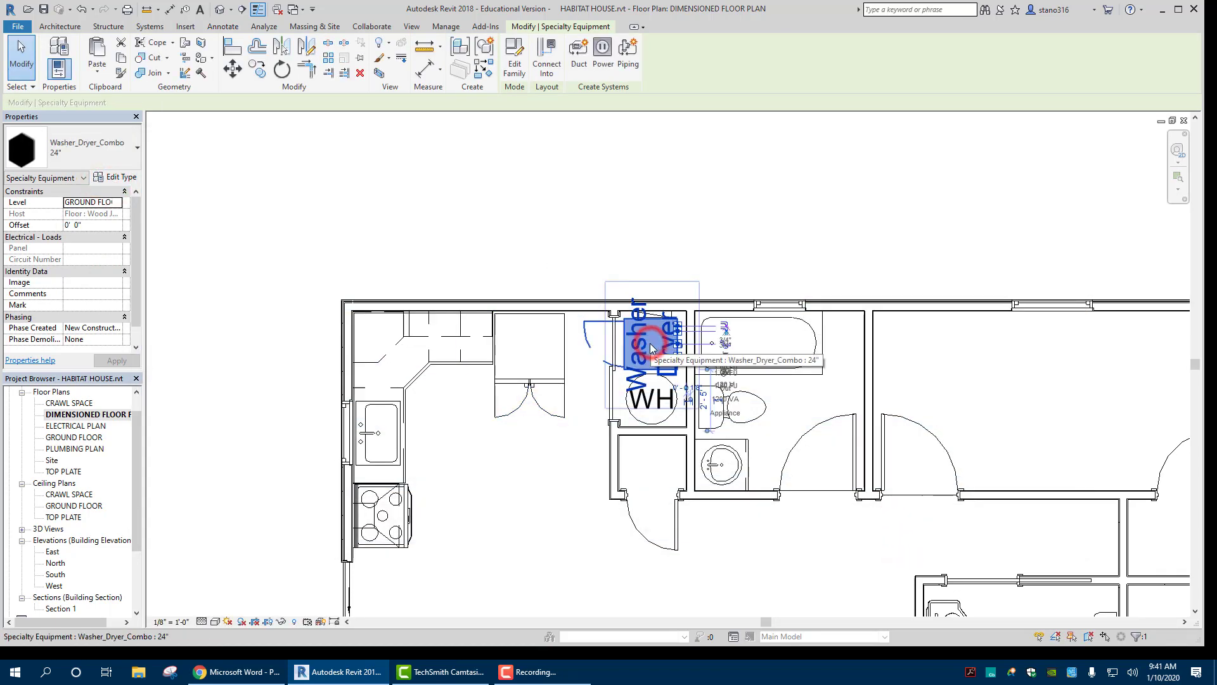
click(116, 177)
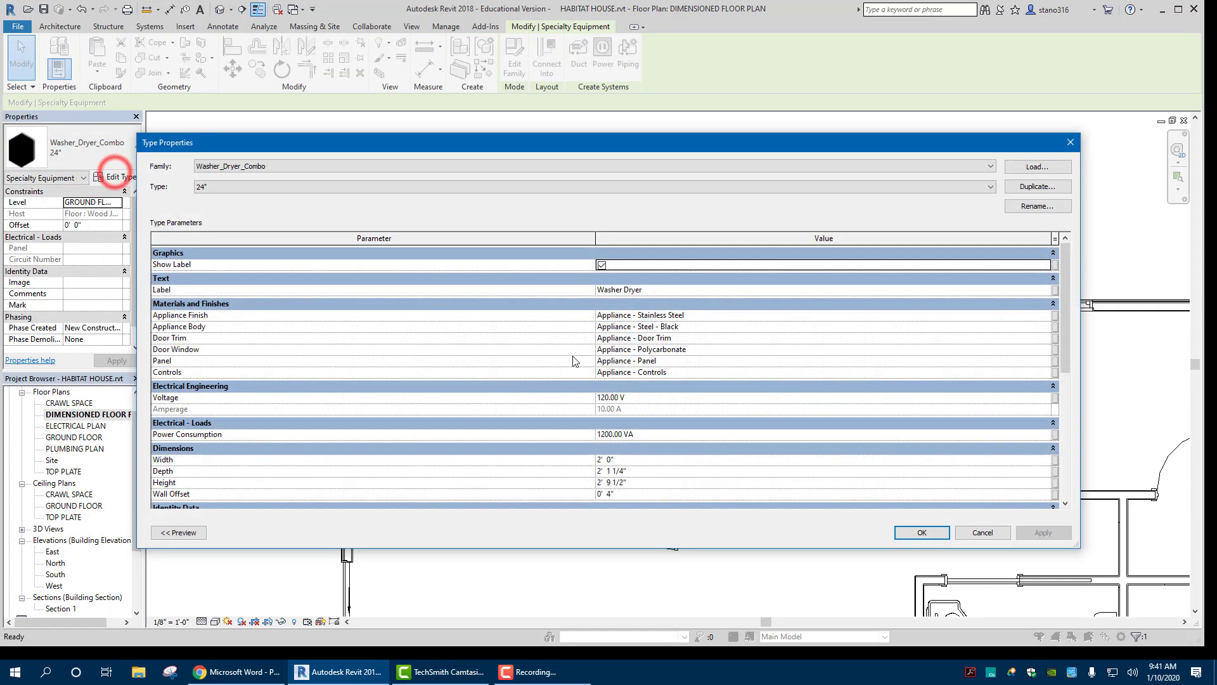
click(601, 265)
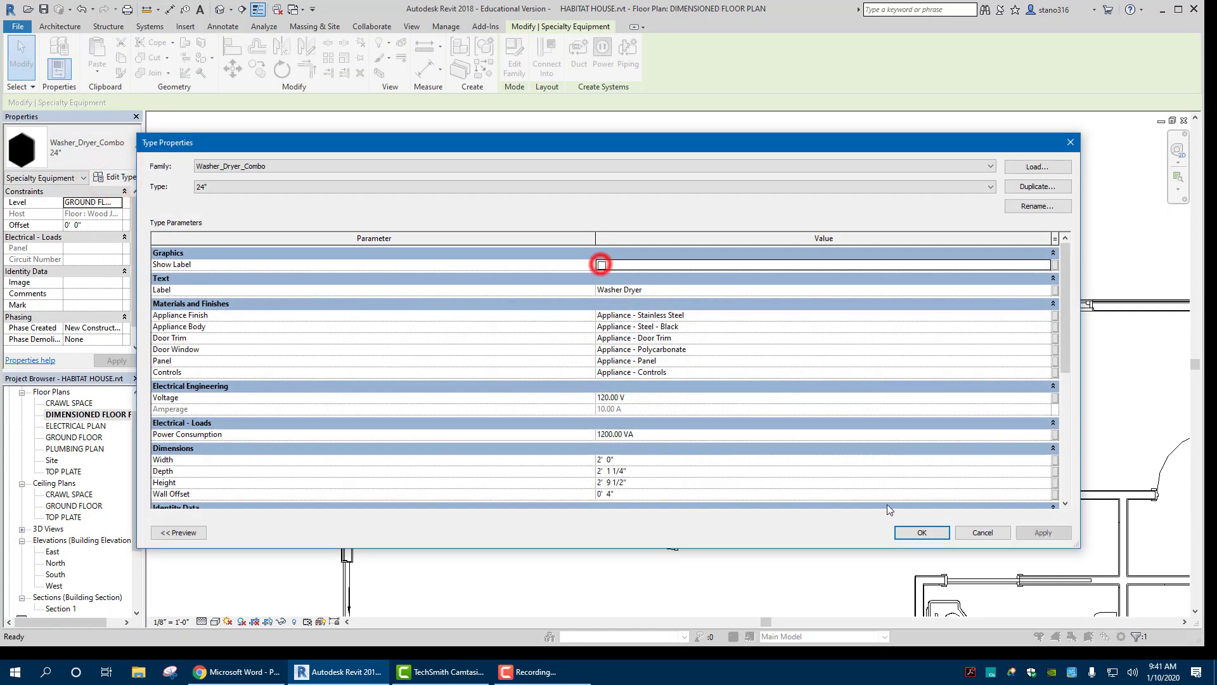
click(944, 533)
Review the water heater's type settings, keeping its WH label value
click(651, 398)
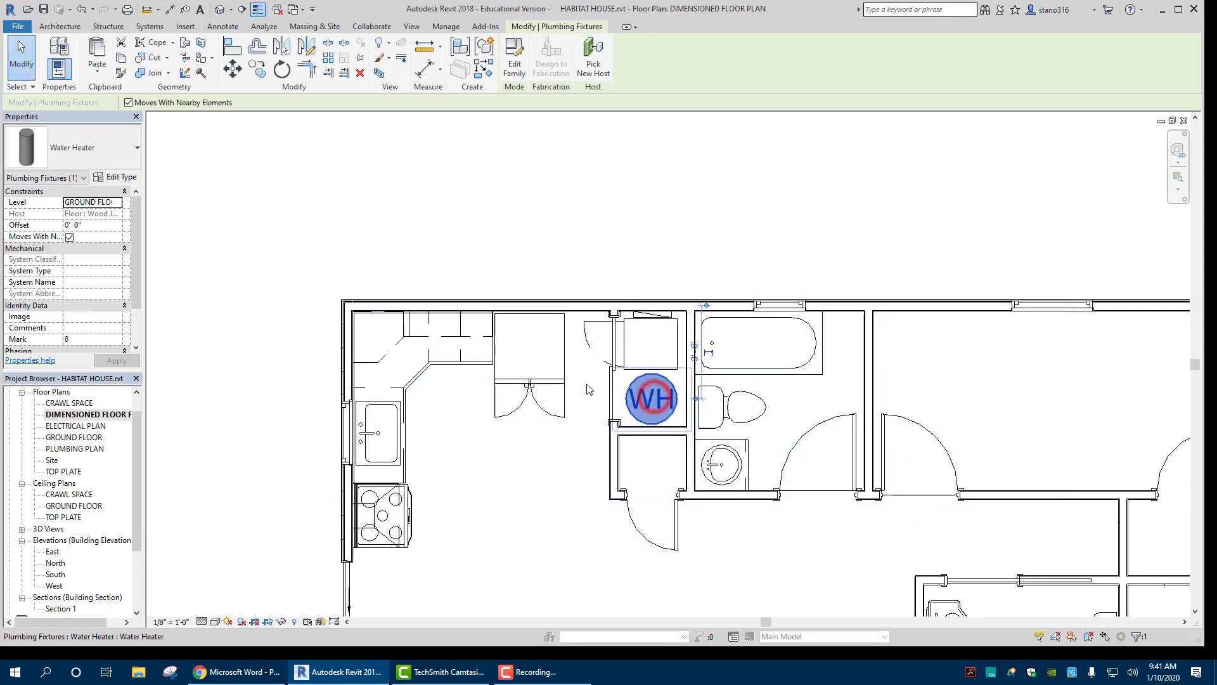
click(116, 178)
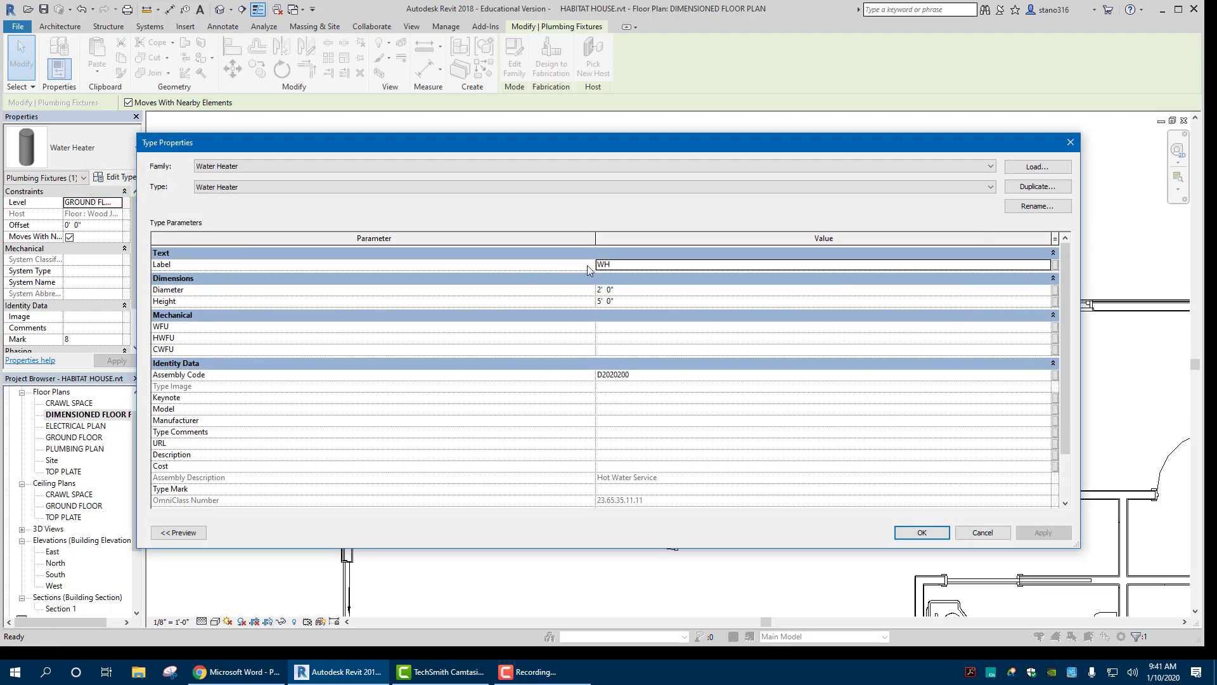
click(1045, 266)
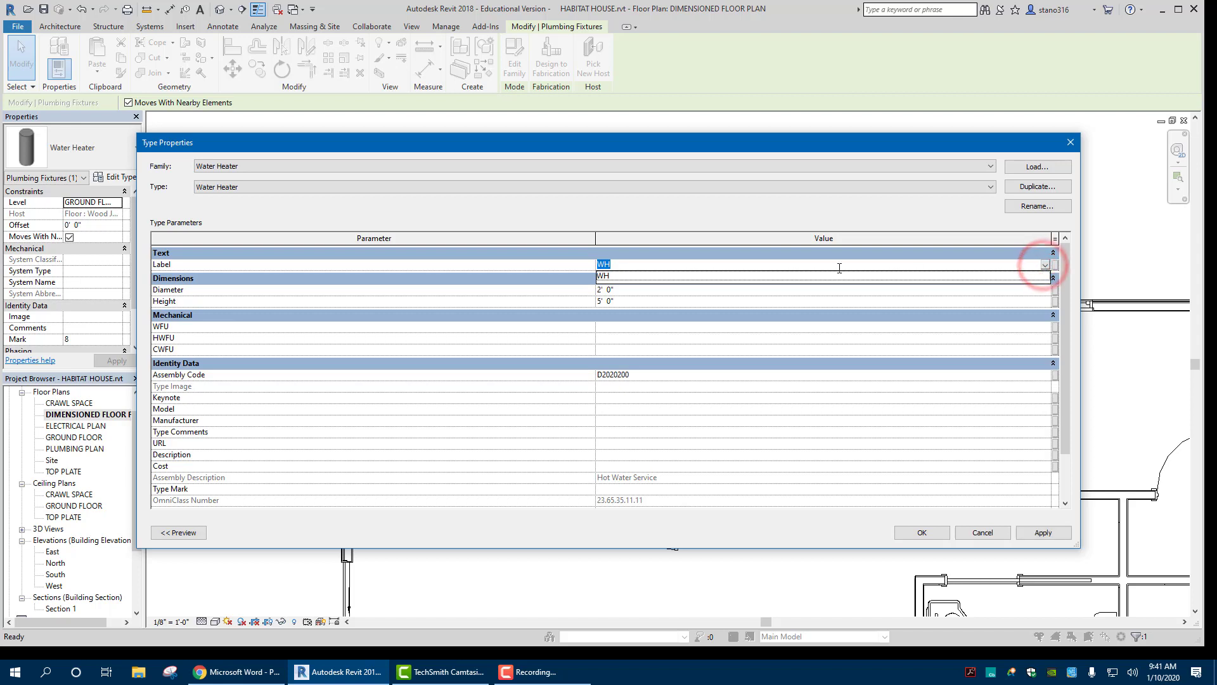
click(663, 267)
click(562, 216)
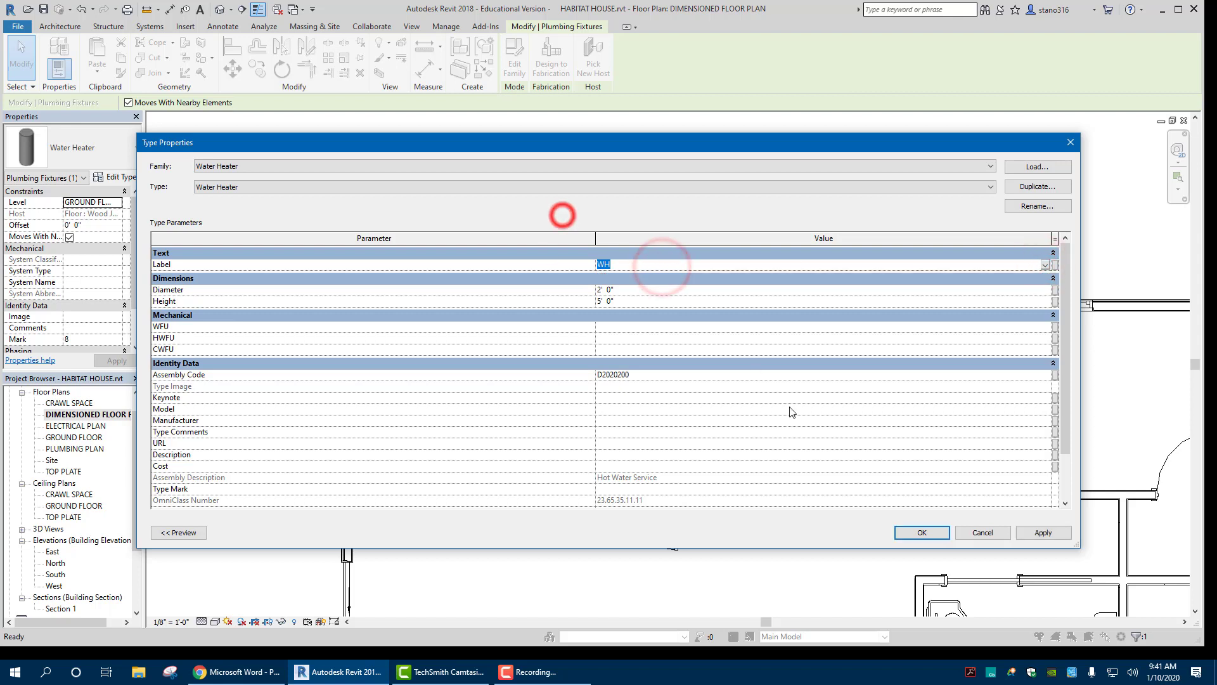
click(916, 531)
scroll(517, 498, down, 2)
click(517, 498)
scroll(517, 498, down, 1)
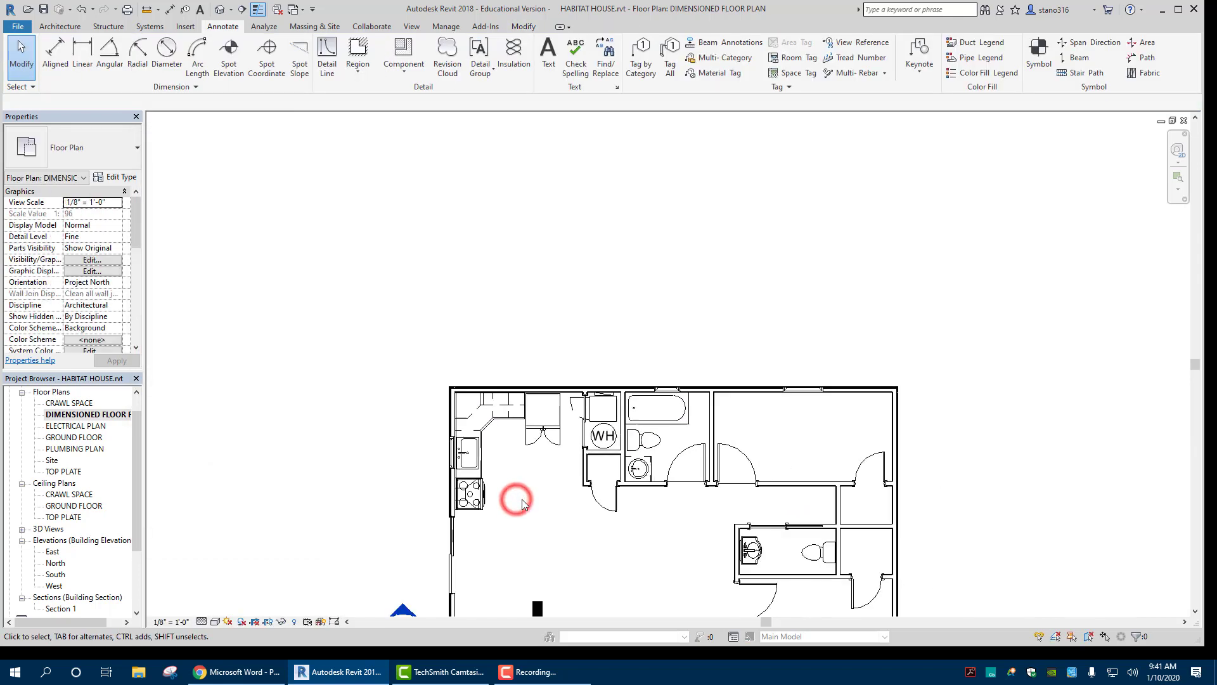
mouse_move(584, 543)
middle_down()
mouse_move(534, 428)
mouse_move(562, 395)
mouse_move(553, 344)
middle_up()
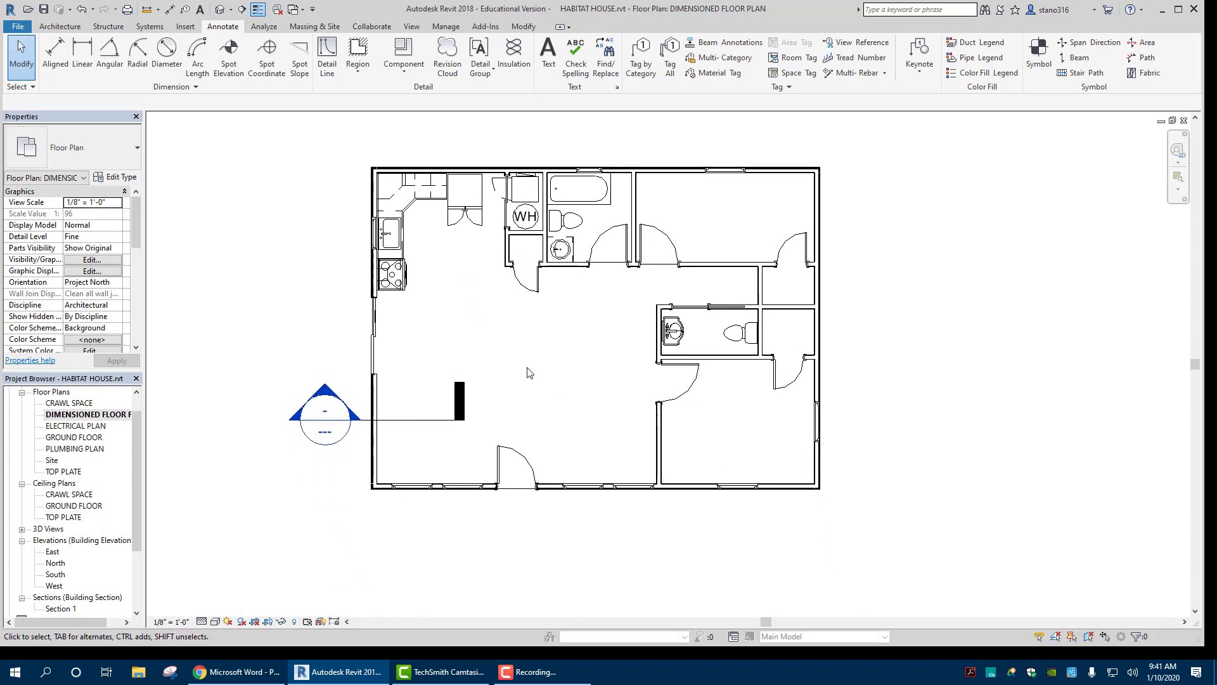
click(461, 409)
drag(458, 423, 406, 420)
click(462, 383)
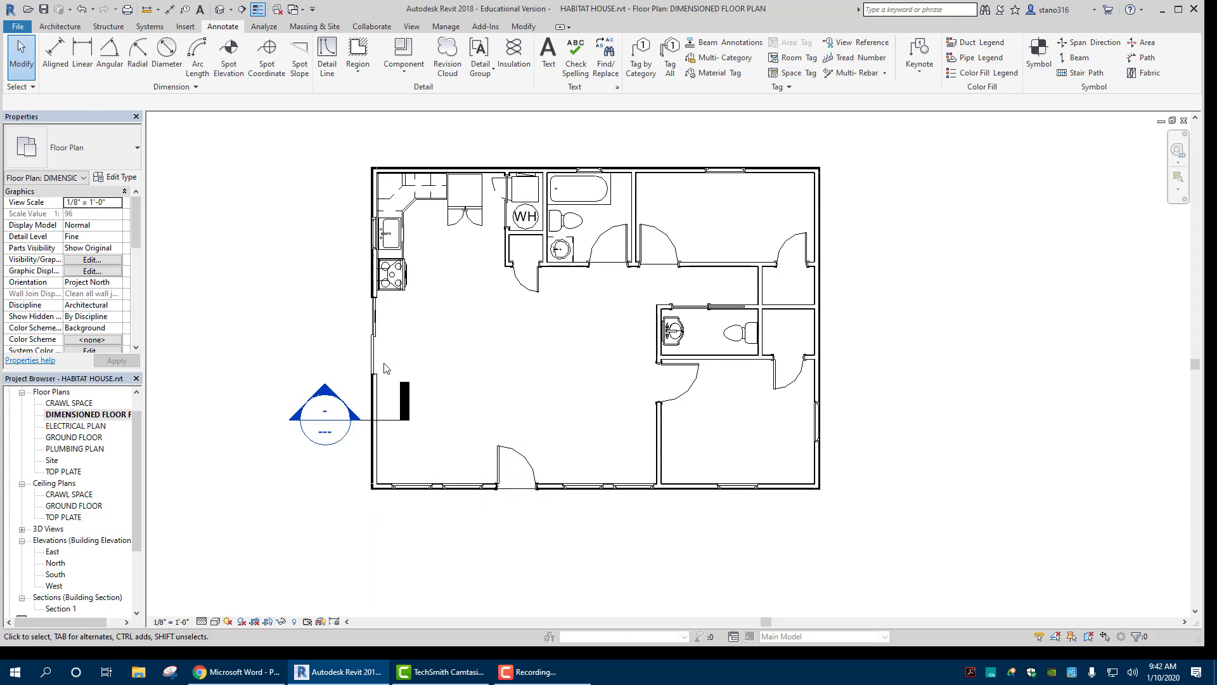
scroll(383, 354, up, 2)
middle_drag(503, 421, 433, 448)
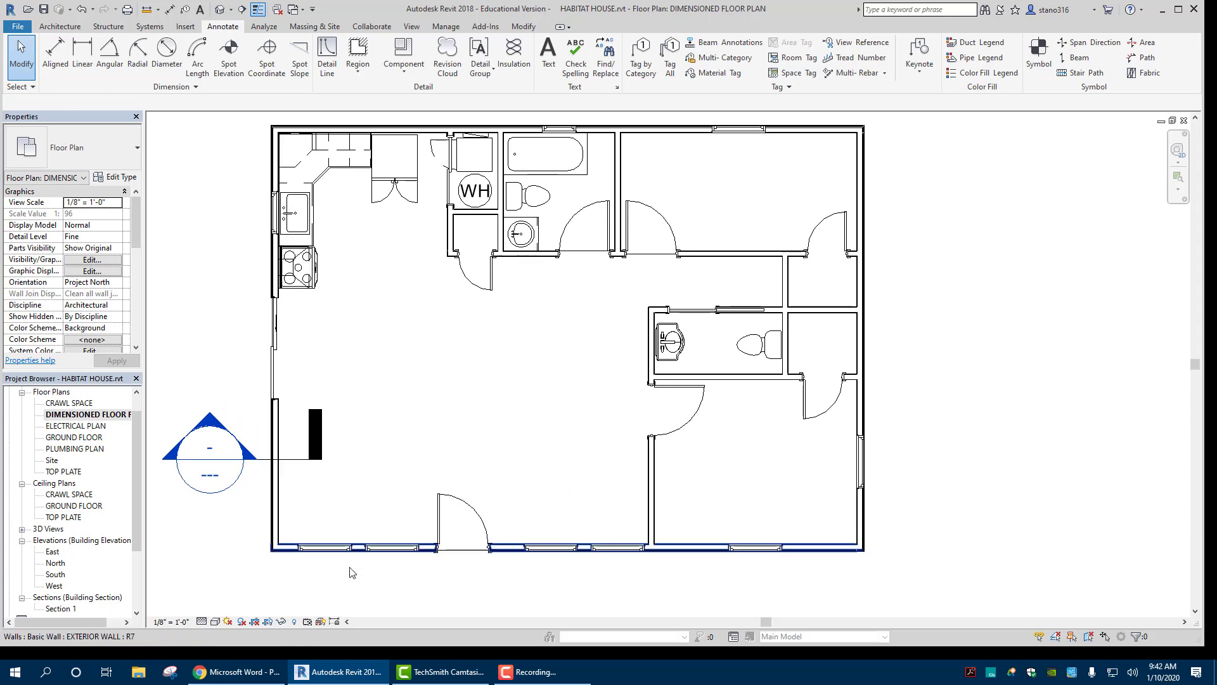
scroll(851, 556, down, 1)
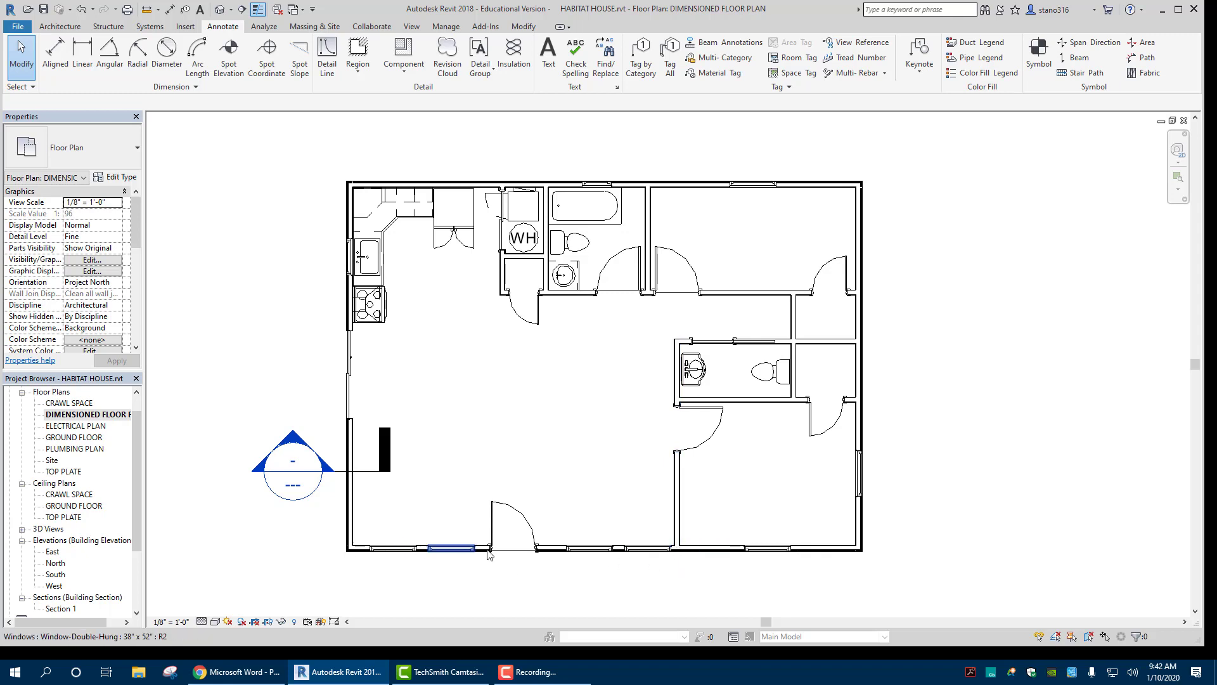
middle_drag(592, 480, 600, 455)
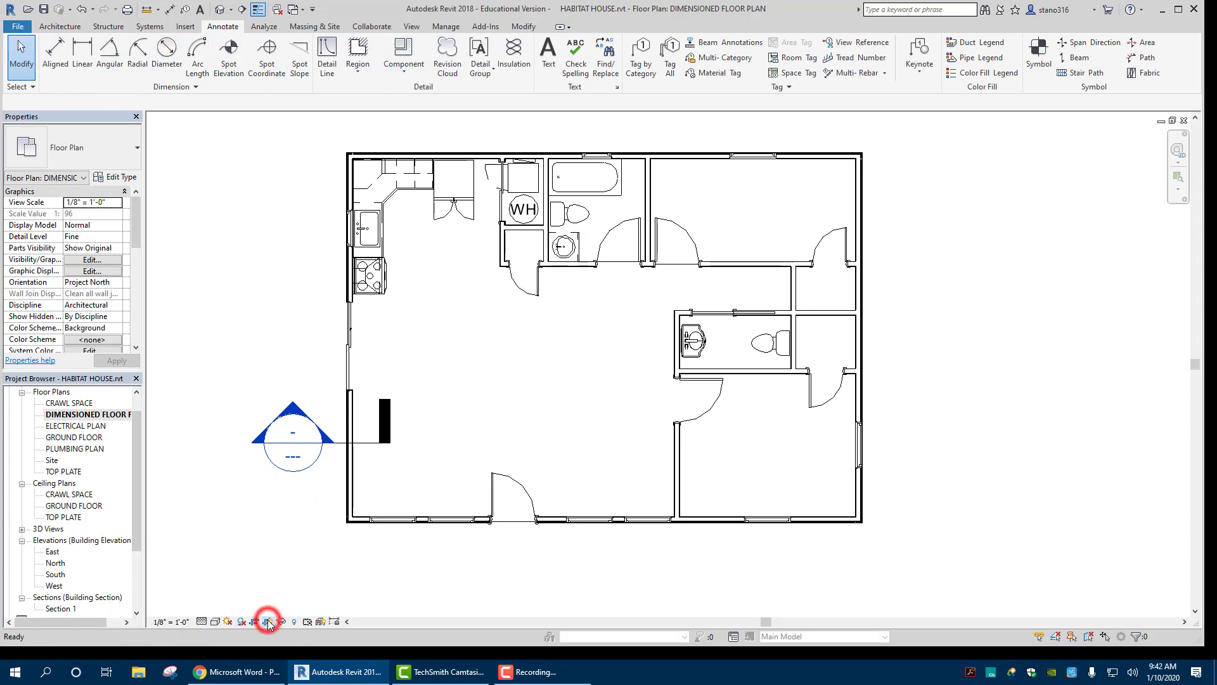
Pull all four crop region edges in tight around the house
scroll(282, 450, down, 4)
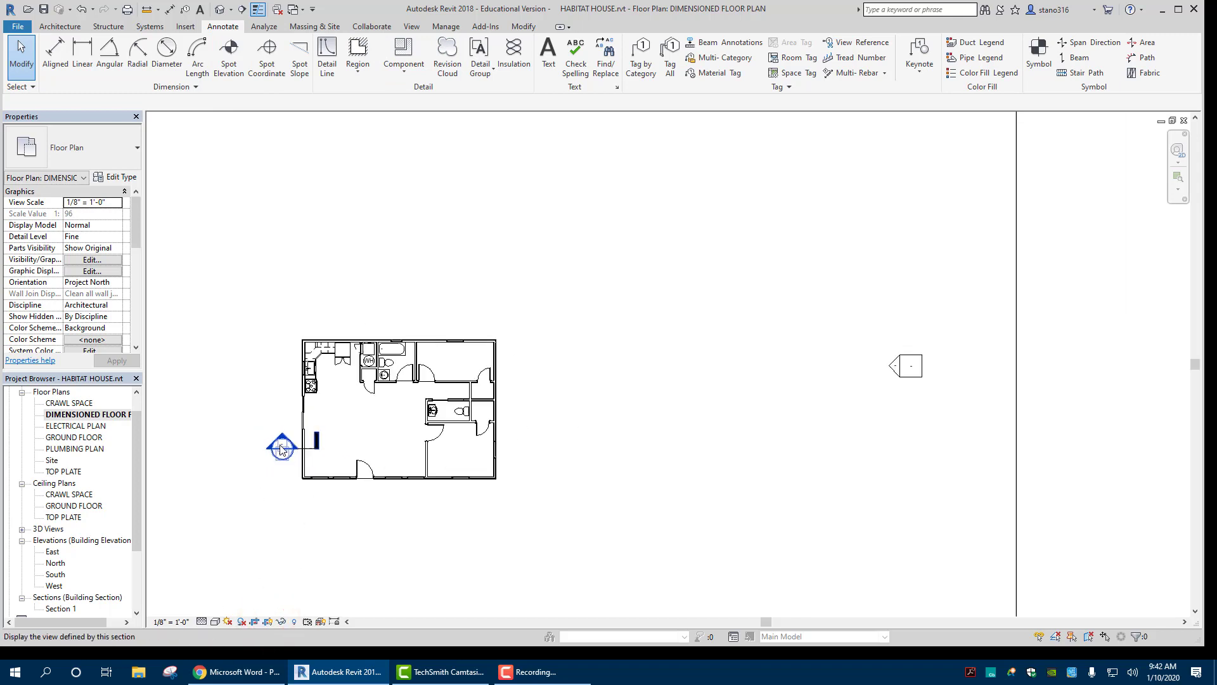
scroll(282, 450, down, 2)
scroll(380, 345, up, 1)
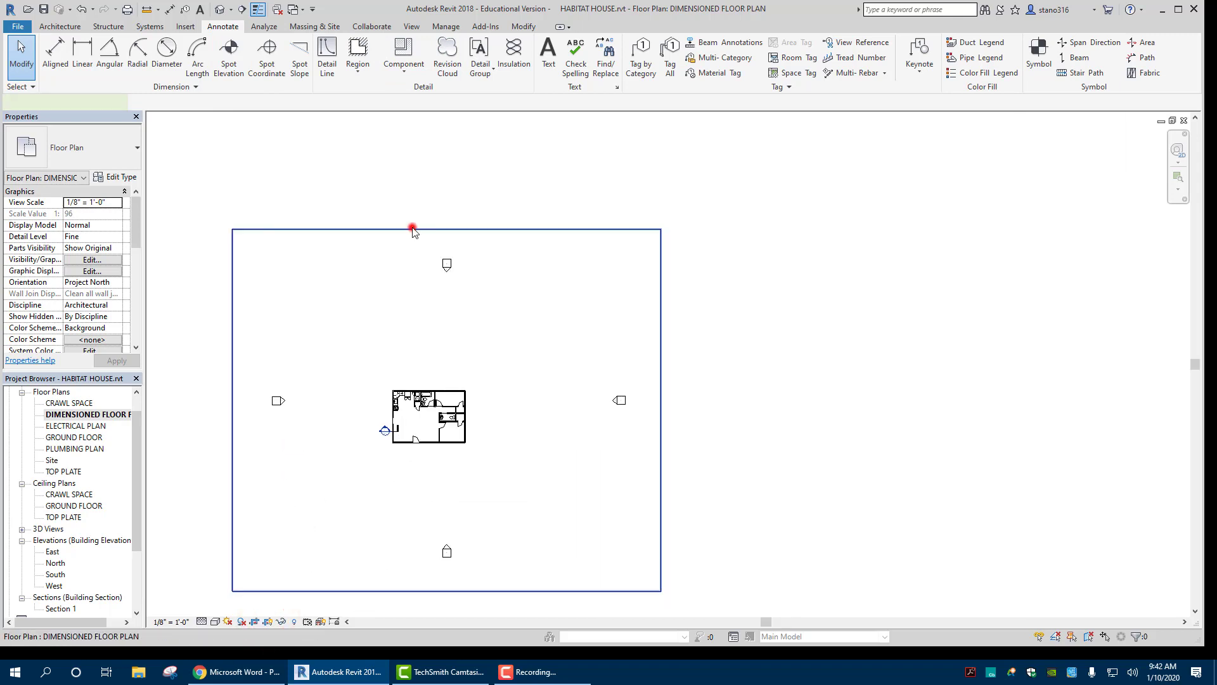
click(413, 230)
drag(446, 229, 447, 356)
drag(661, 473, 522, 463)
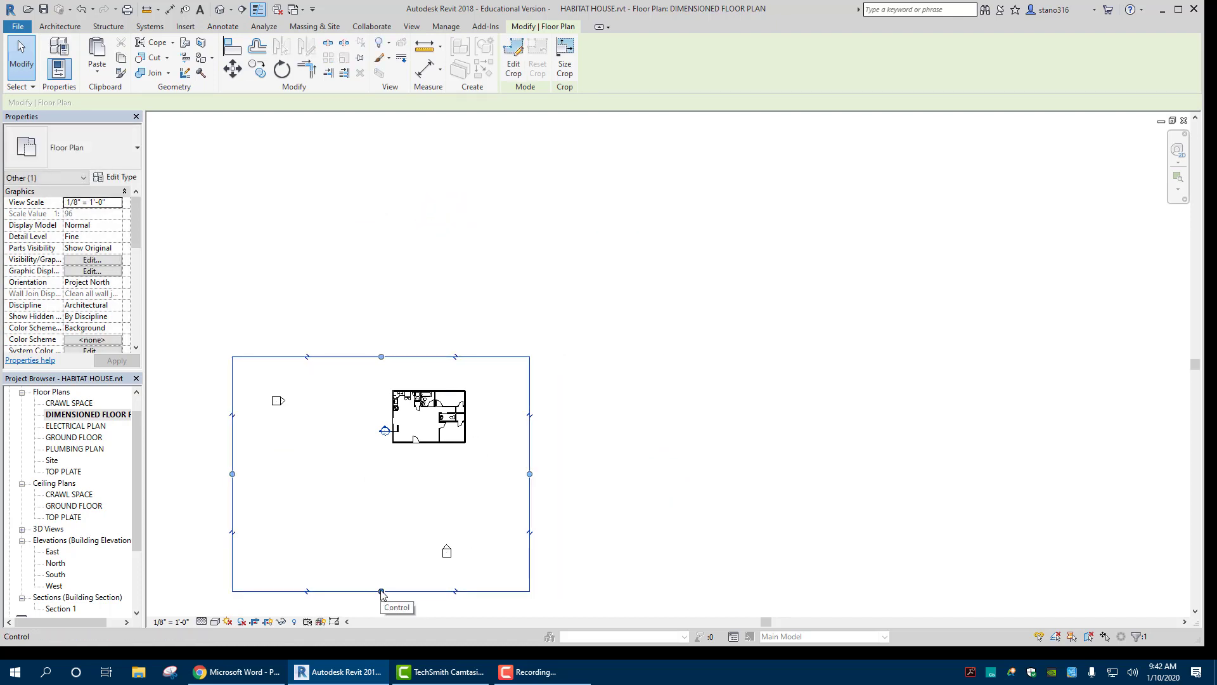
drag(381, 592, 382, 490)
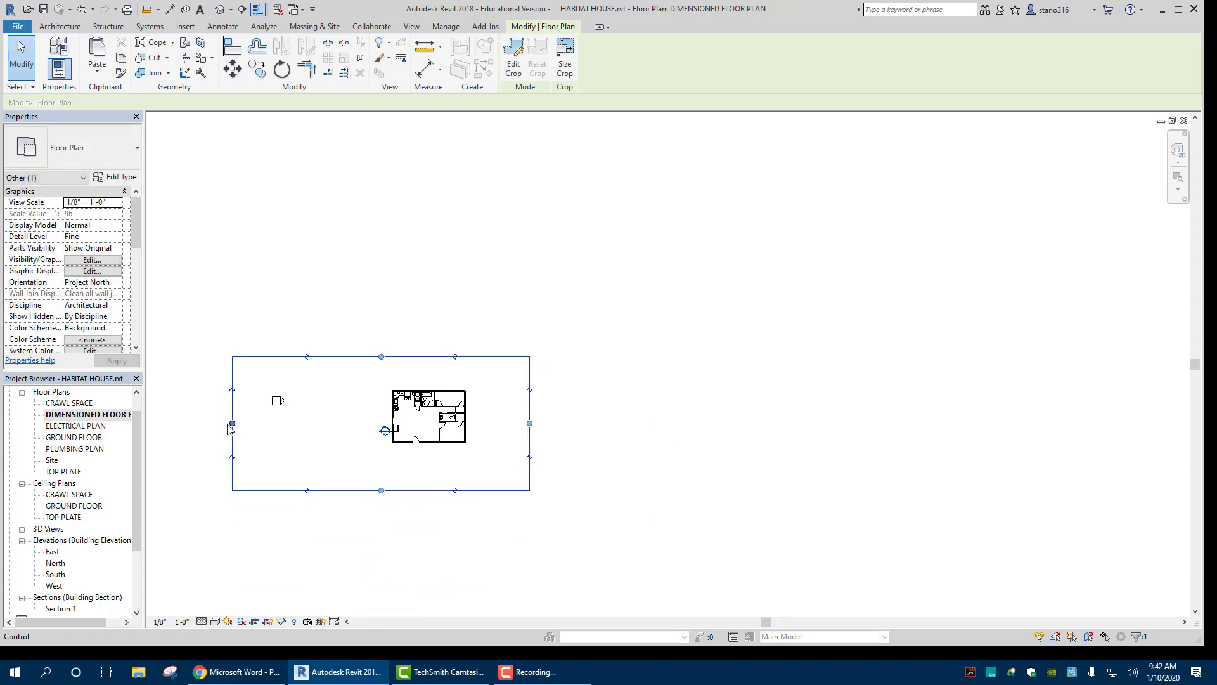
drag(232, 426, 336, 424)
Hide the crop boundary and recentre the floor plan in the view
scroll(372, 423, up, 3)
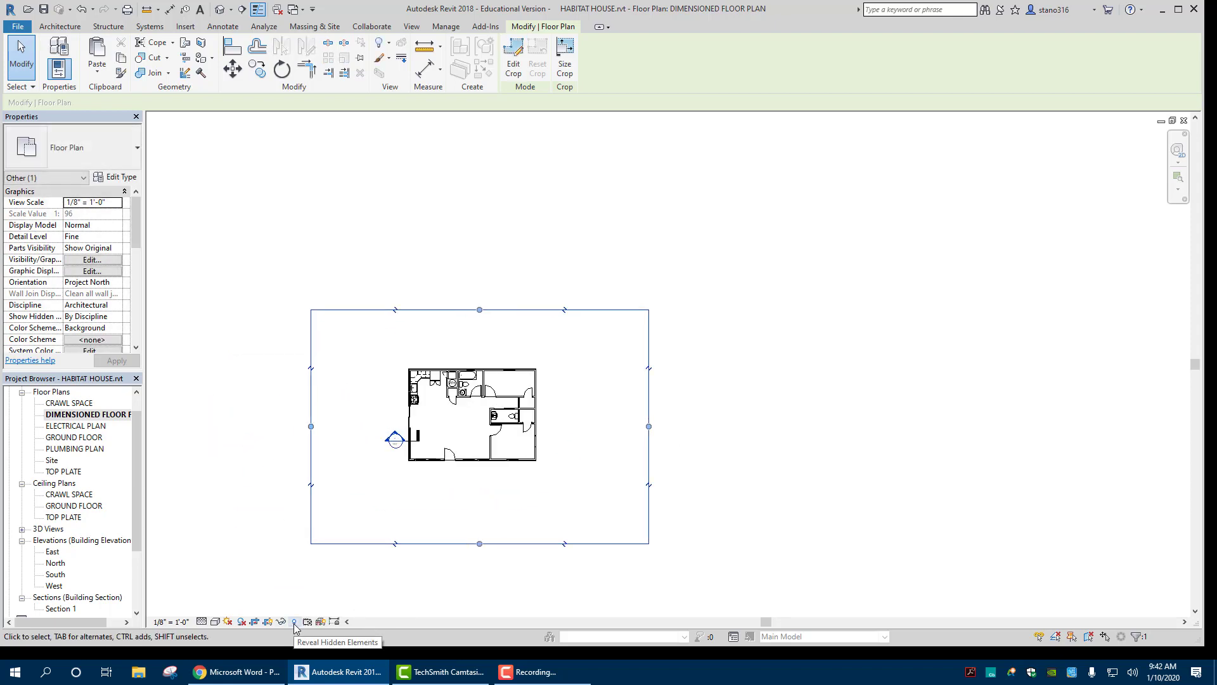
click(273, 593)
click(267, 621)
scroll(348, 418, up, 2)
scroll(355, 422, up, 3)
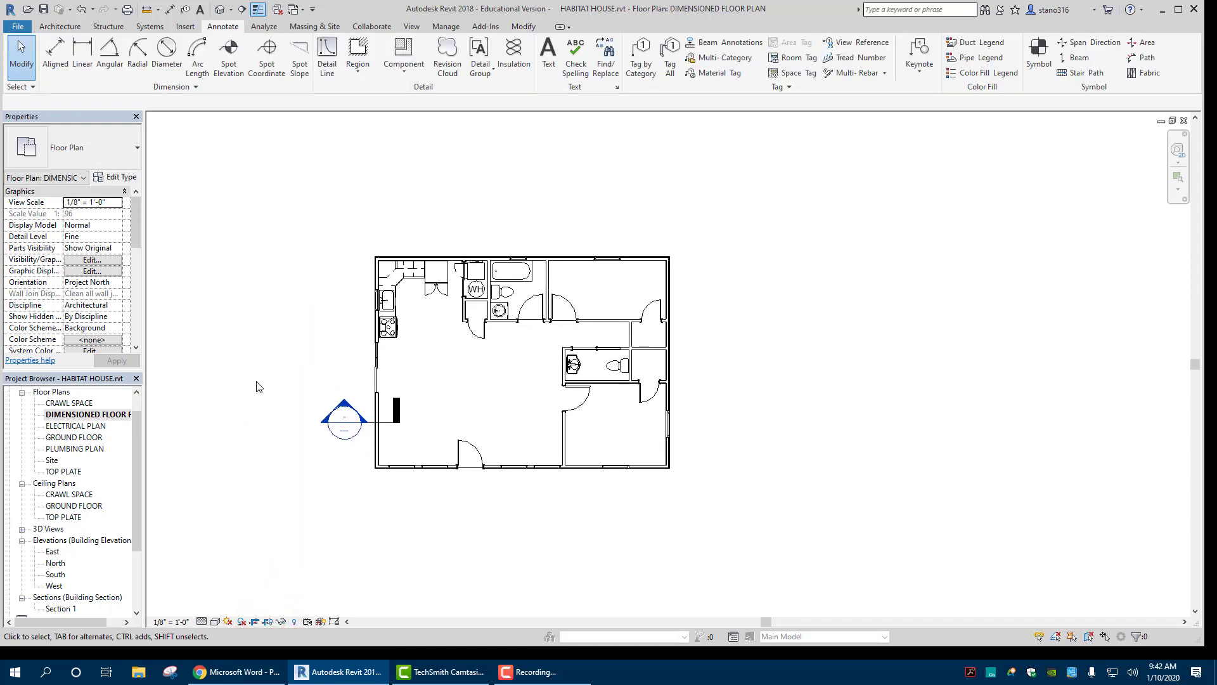
scroll(263, 388, up, 2)
scroll(262, 385, down, 2)
middle_drag(264, 383, 209, 368)
Create a new sheet A103 with the 11 x 17 titleblock
scroll(98, 500, down, 2)
scroll(64, 590, down, 1)
click(25, 564)
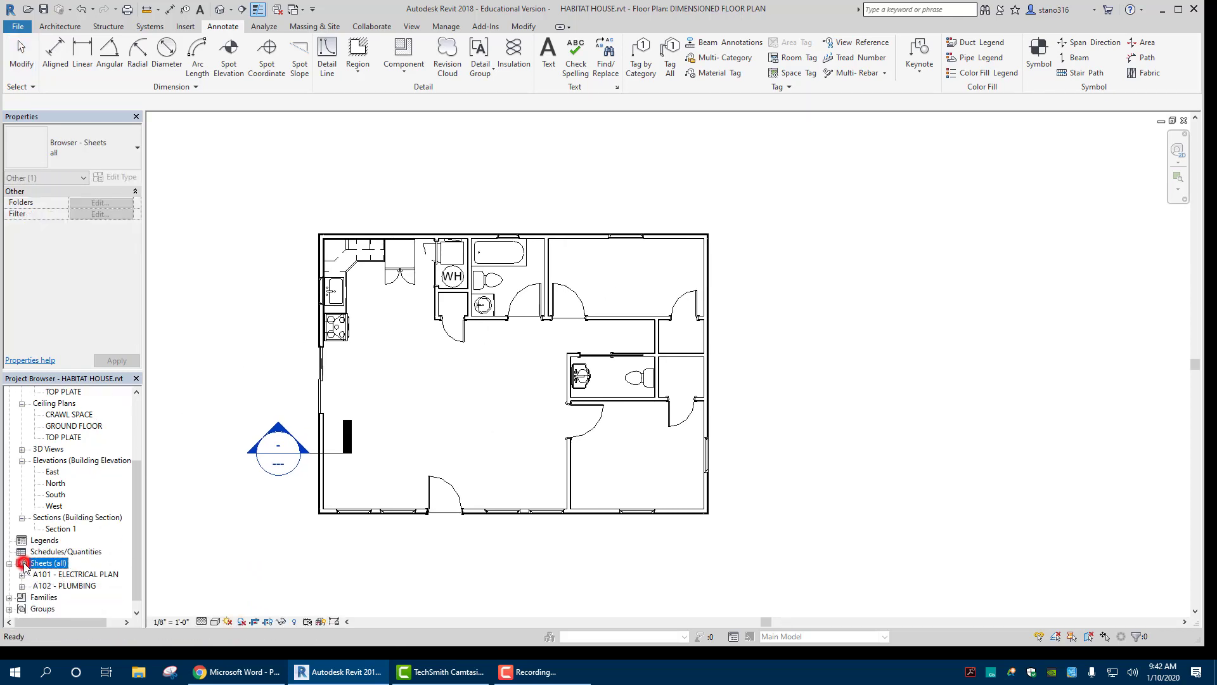
right_click(26, 564)
click(38, 571)
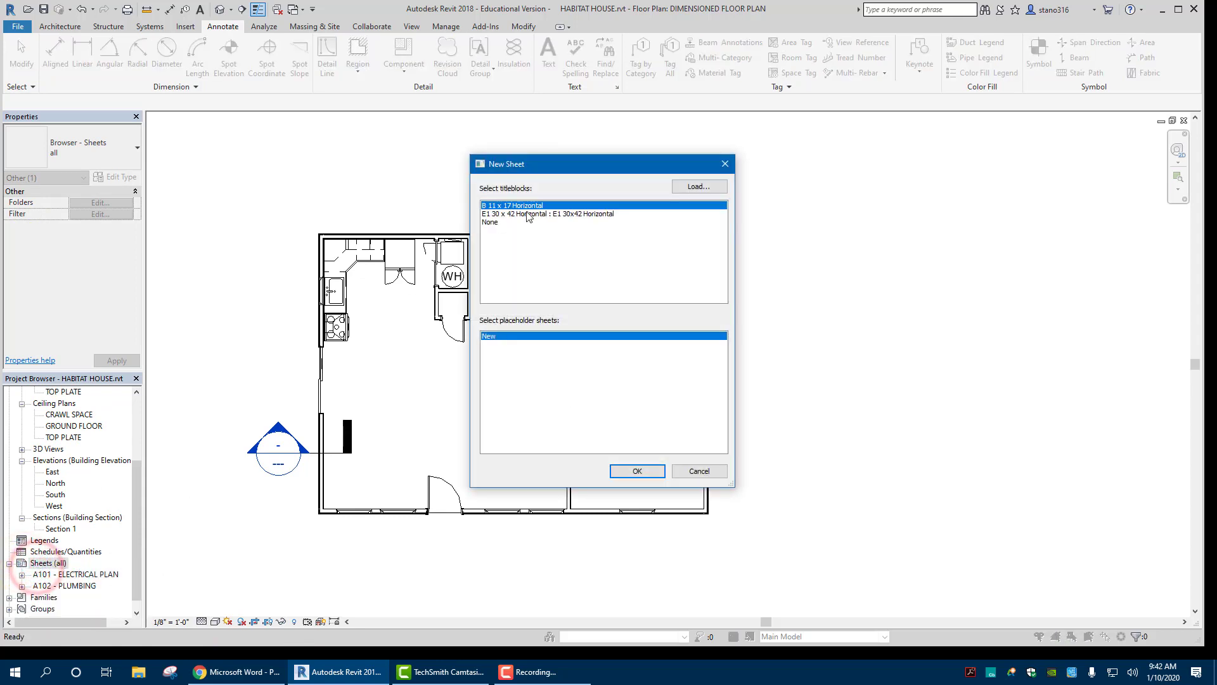
click(637, 472)
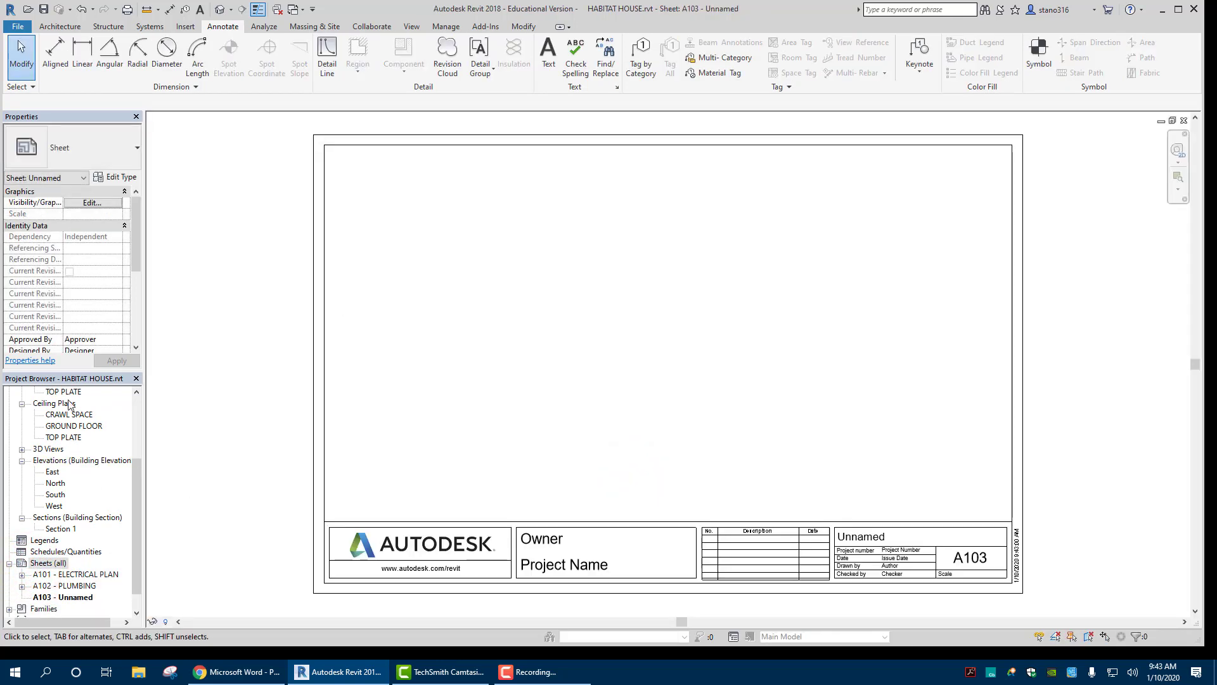
Place the DIMENSIONED FLOOR PLAN view on sheet A103
scroll(71, 398, up, 3)
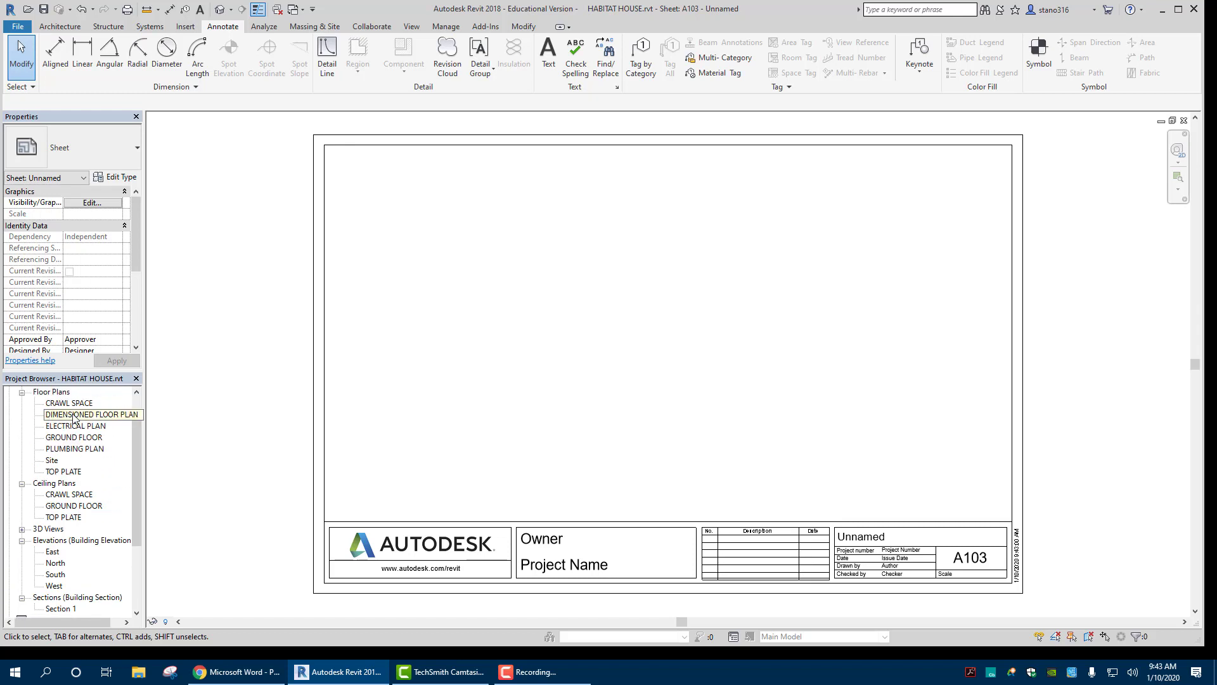
drag(73, 417, 625, 340)
click(632, 341)
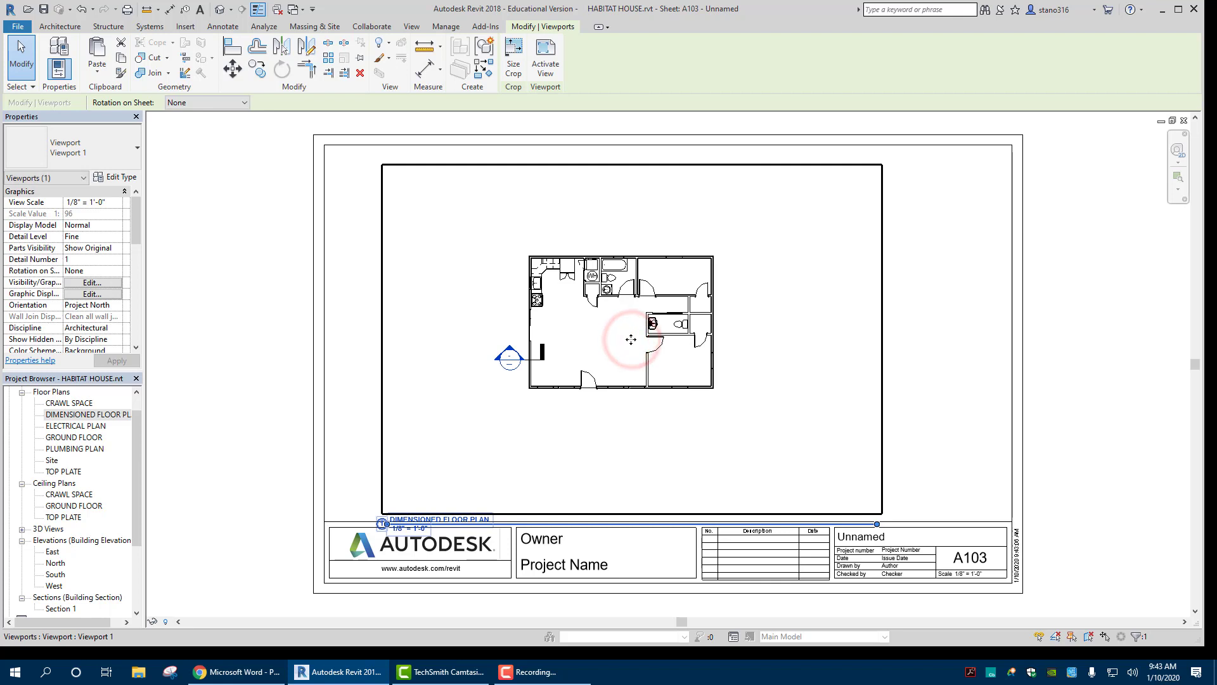
Delete the floor plan viewport from A103 and show the plan's crop region
right_click(631, 340)
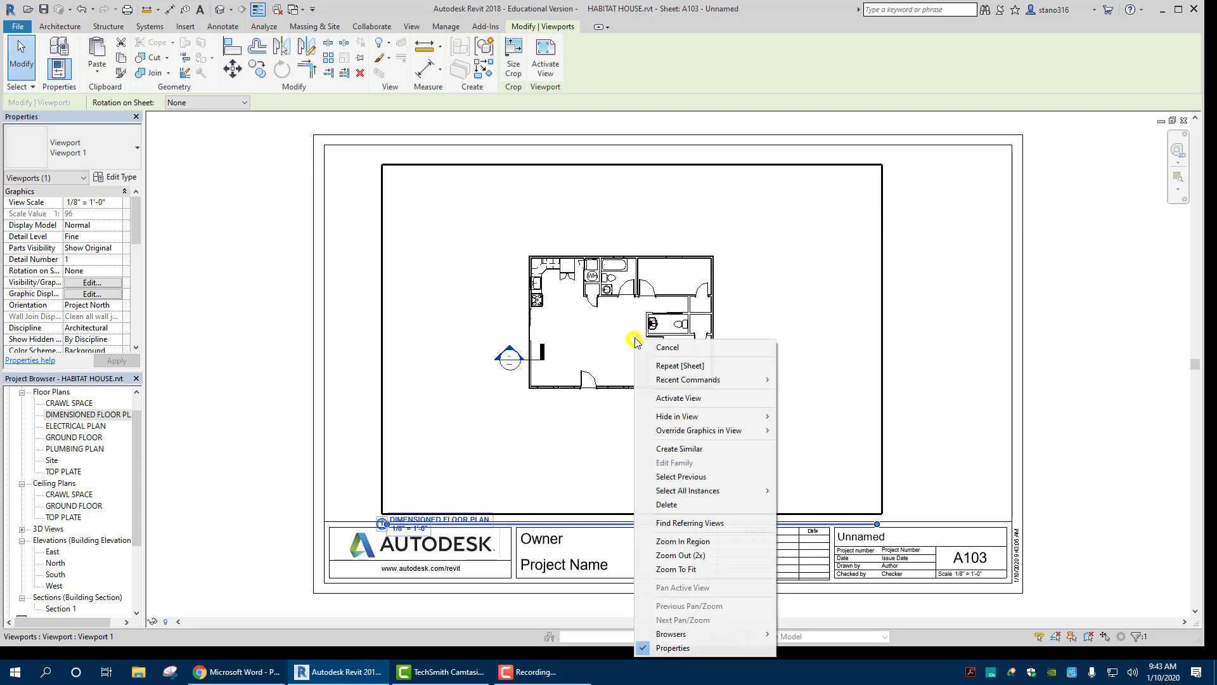
click(659, 503)
double_click(60, 414)
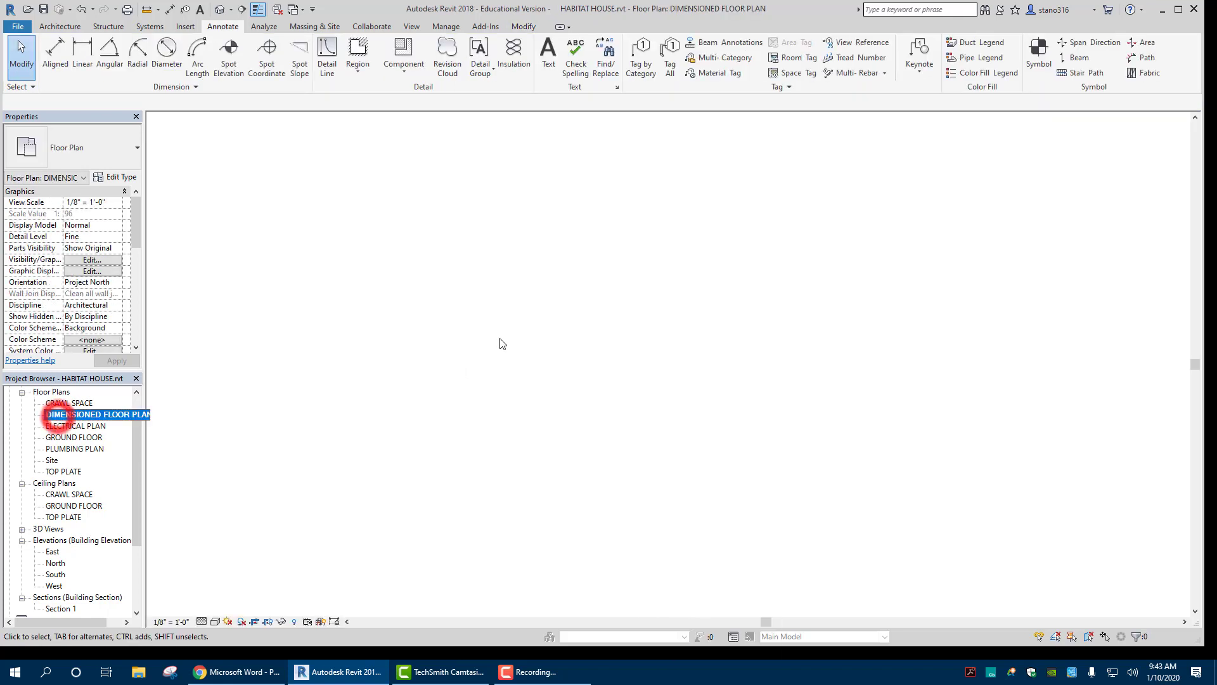
click(266, 623)
scroll(474, 384, down, 2)
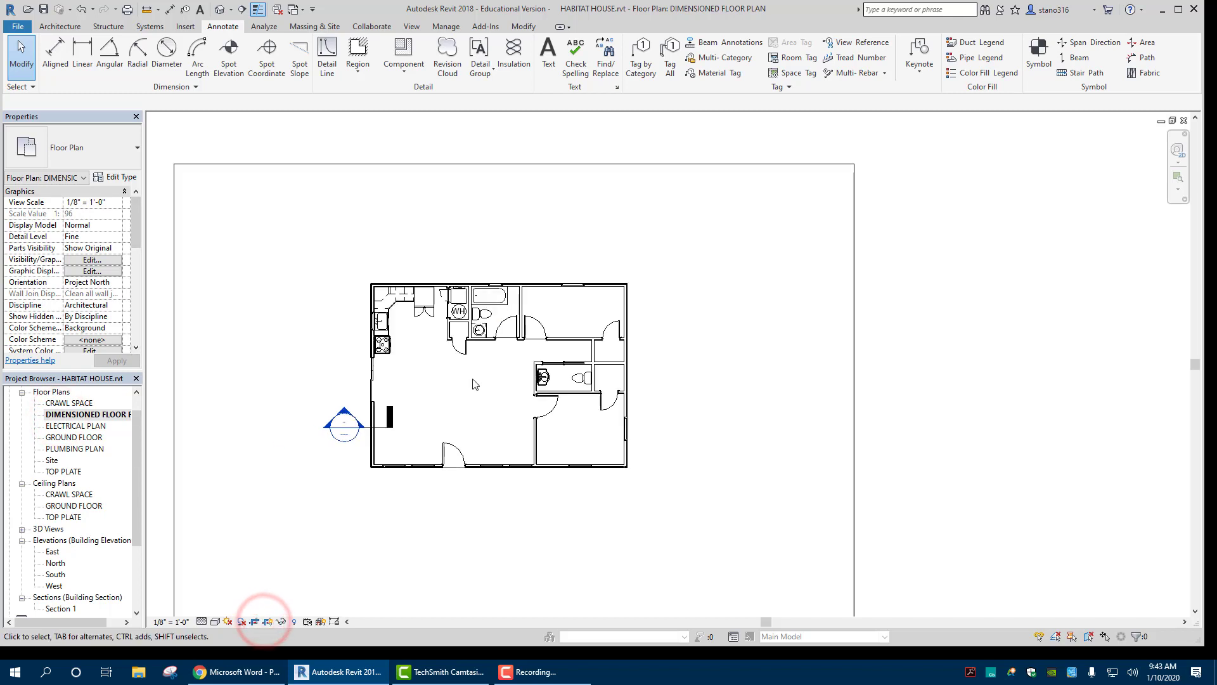
click(486, 164)
Pull the crop's four edges closer to the house, then hide the boundary
drag(514, 164, 511, 241)
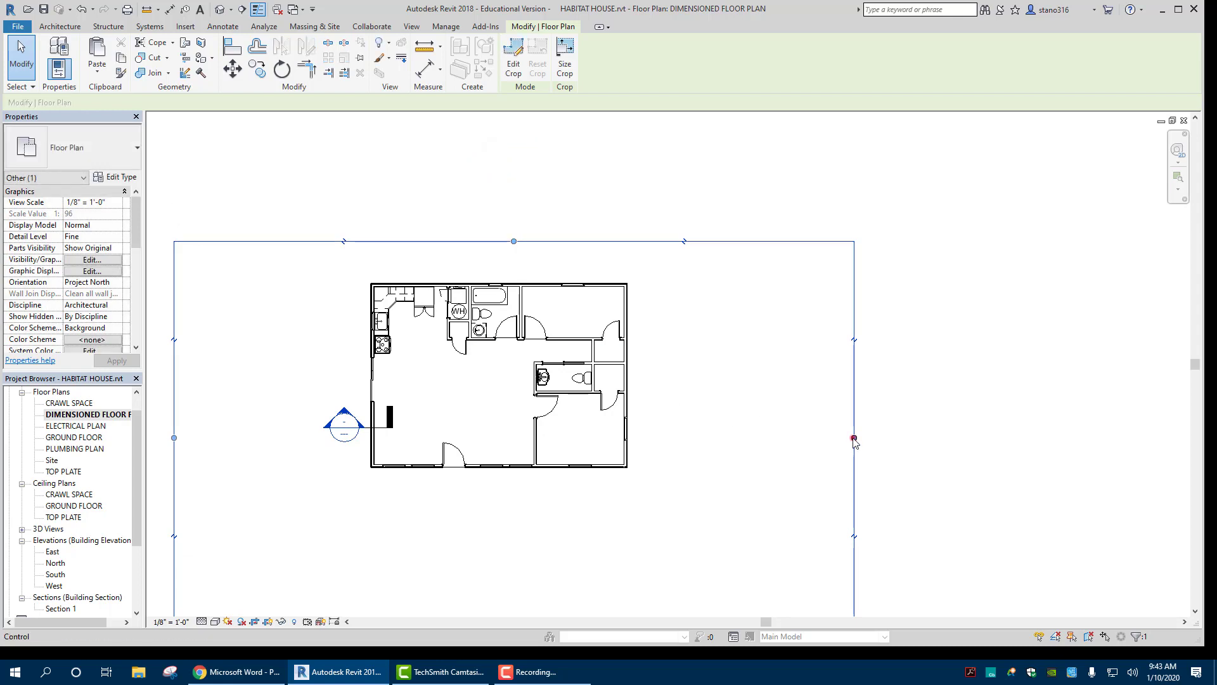
drag(854, 438, 681, 421)
scroll(421, 551, down, 1)
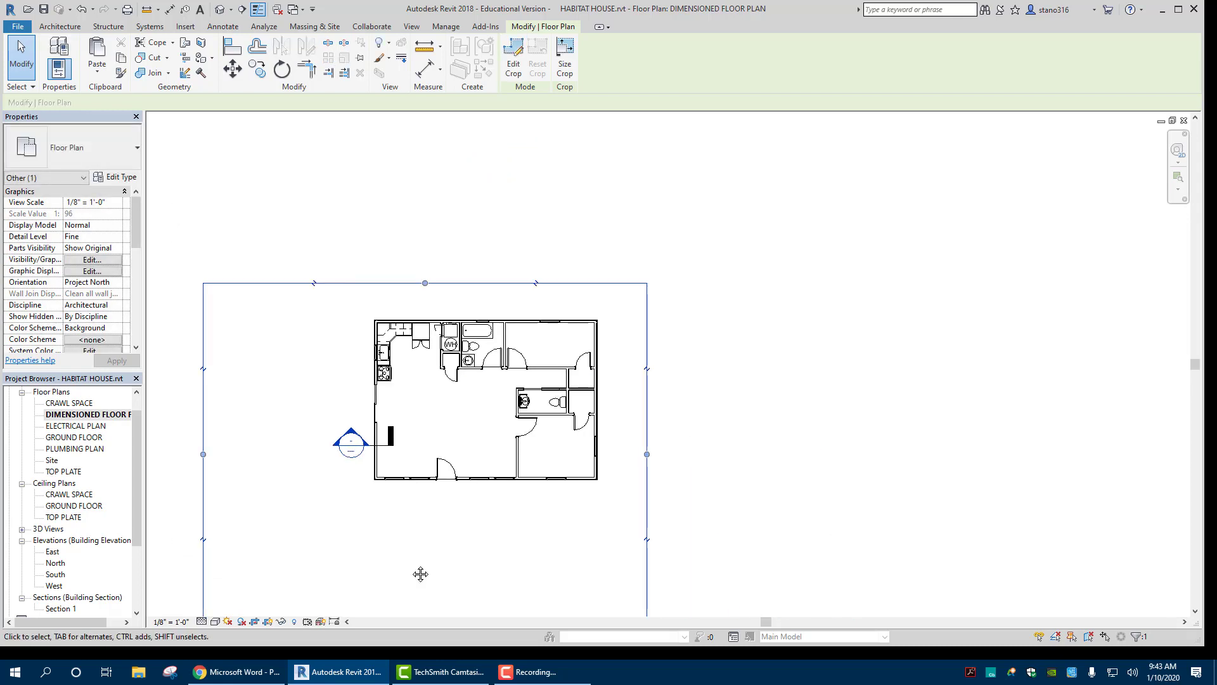
middle_drag(421, 551, 421, 440)
drag(426, 511, 426, 408)
drag(204, 290, 321, 291)
click(366, 443)
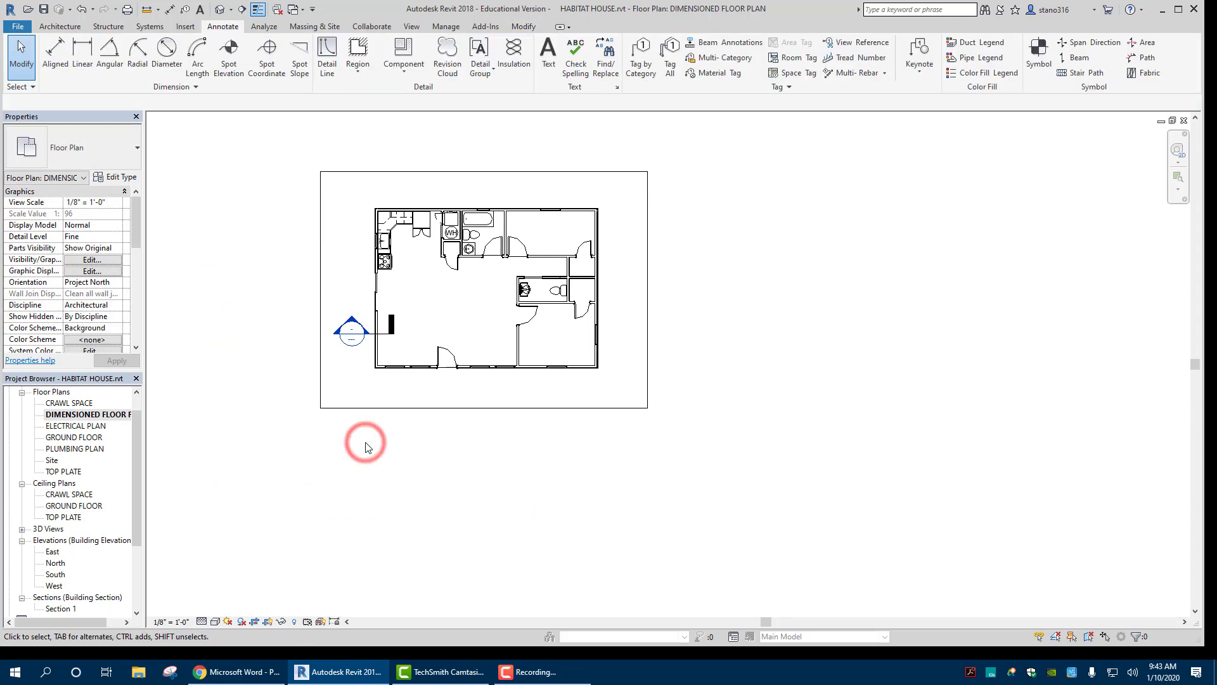
click(360, 442)
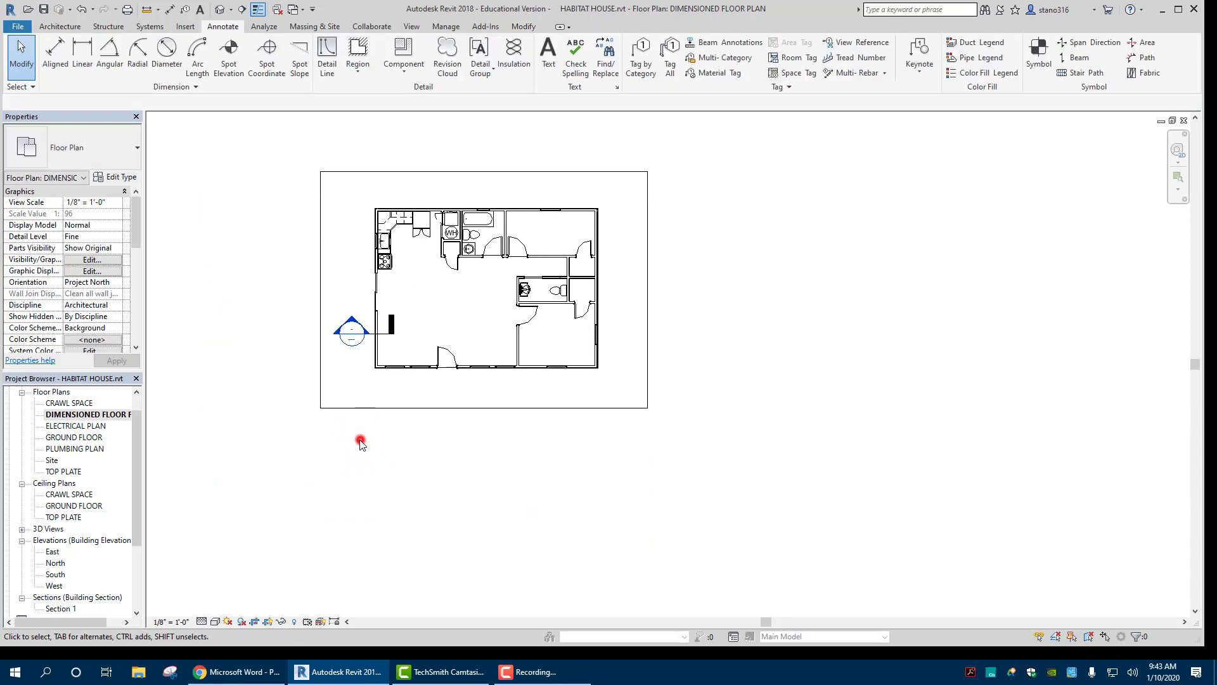
click(267, 622)
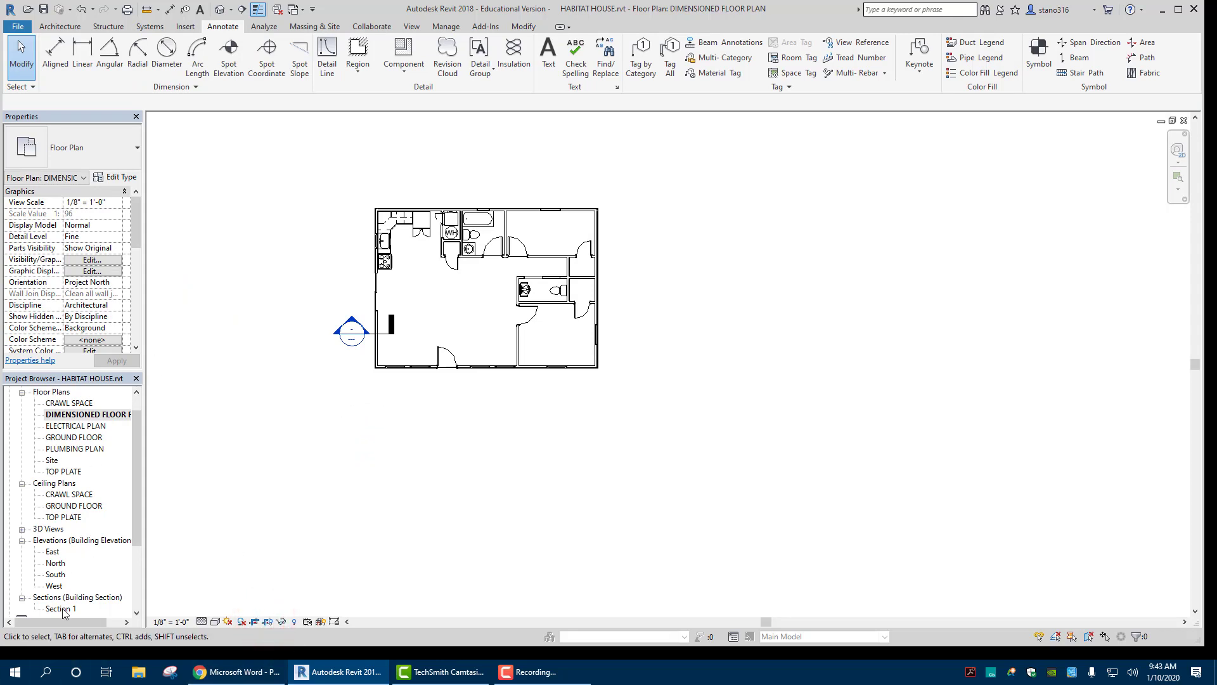
scroll(92, 563, down, 3)
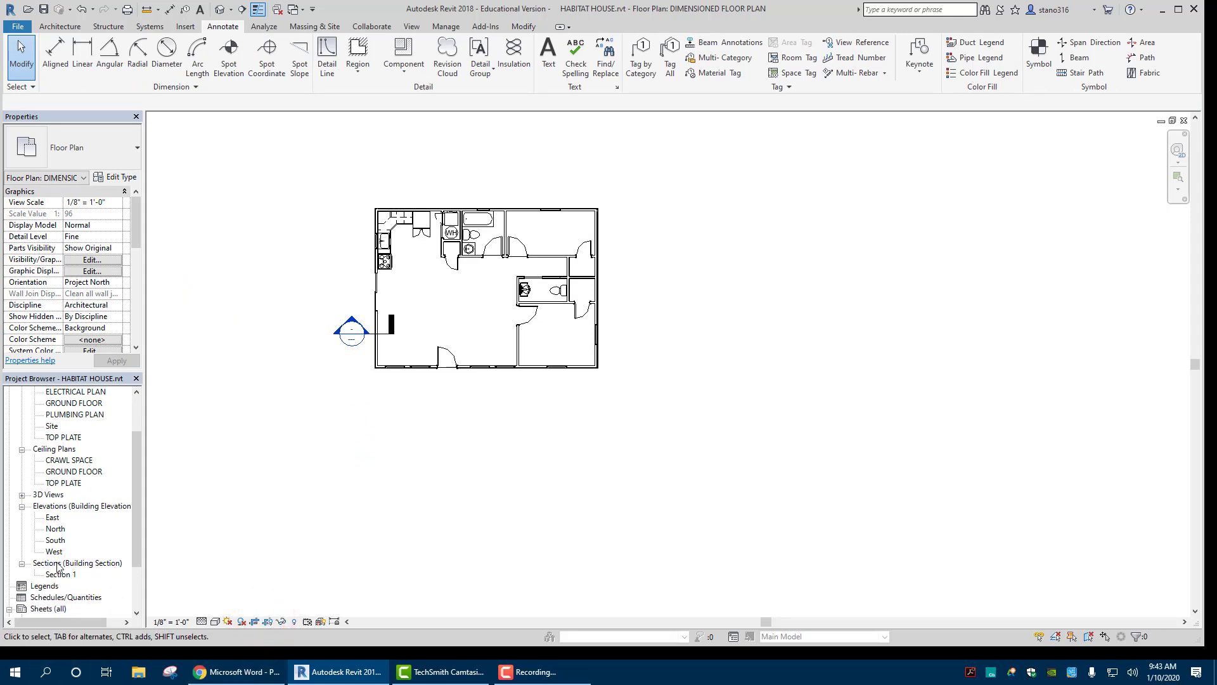
scroll(43, 517, down, 1)
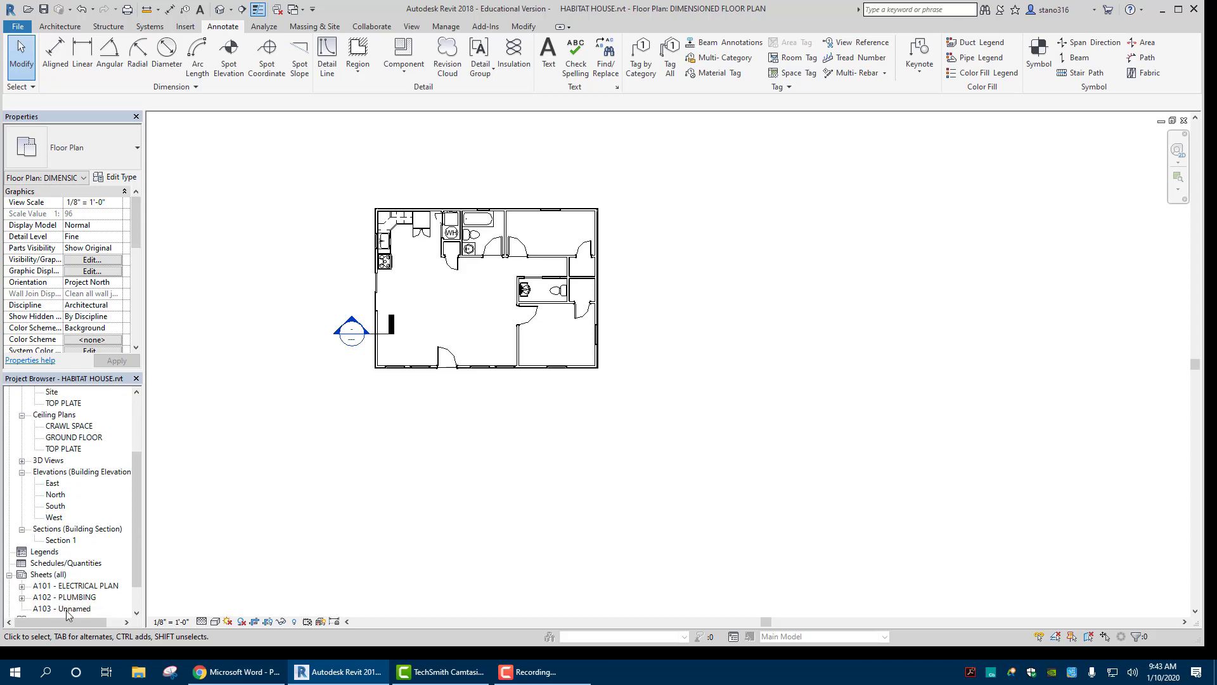
Open sheet A103 and place the DIMENSIONED FLOOR PLAN viewport on it
click(66, 610)
double_click(66, 610)
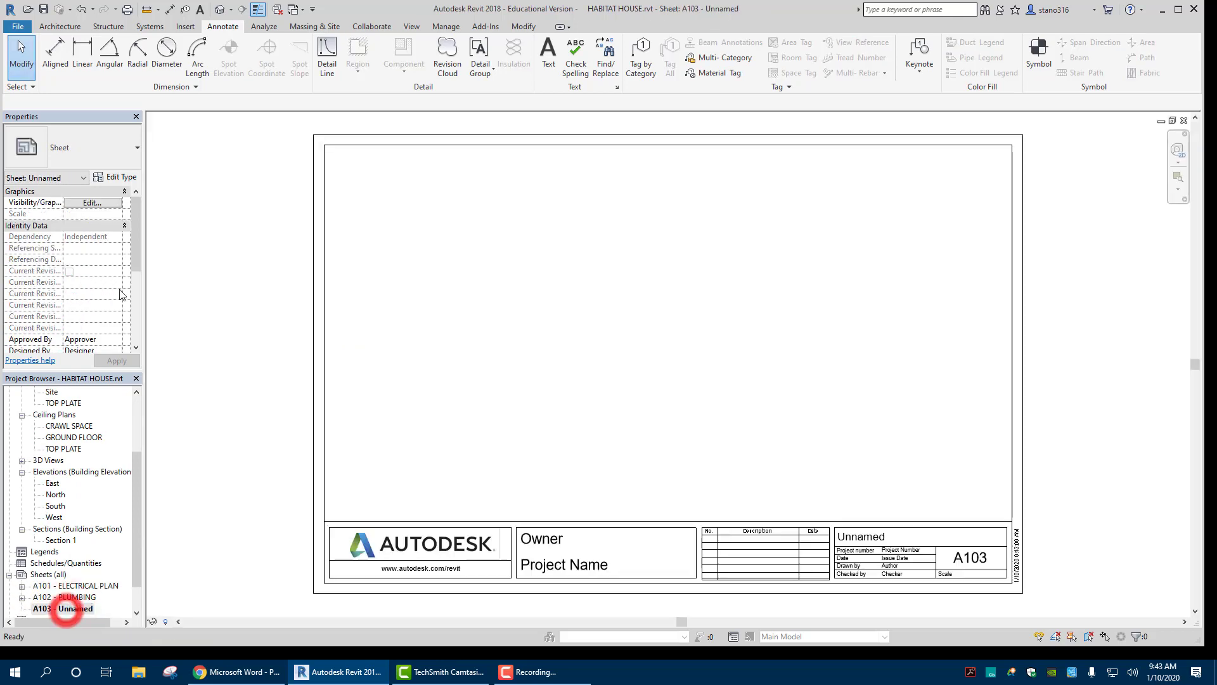
scroll(67, 463, up, 1)
scroll(70, 451, up, 2)
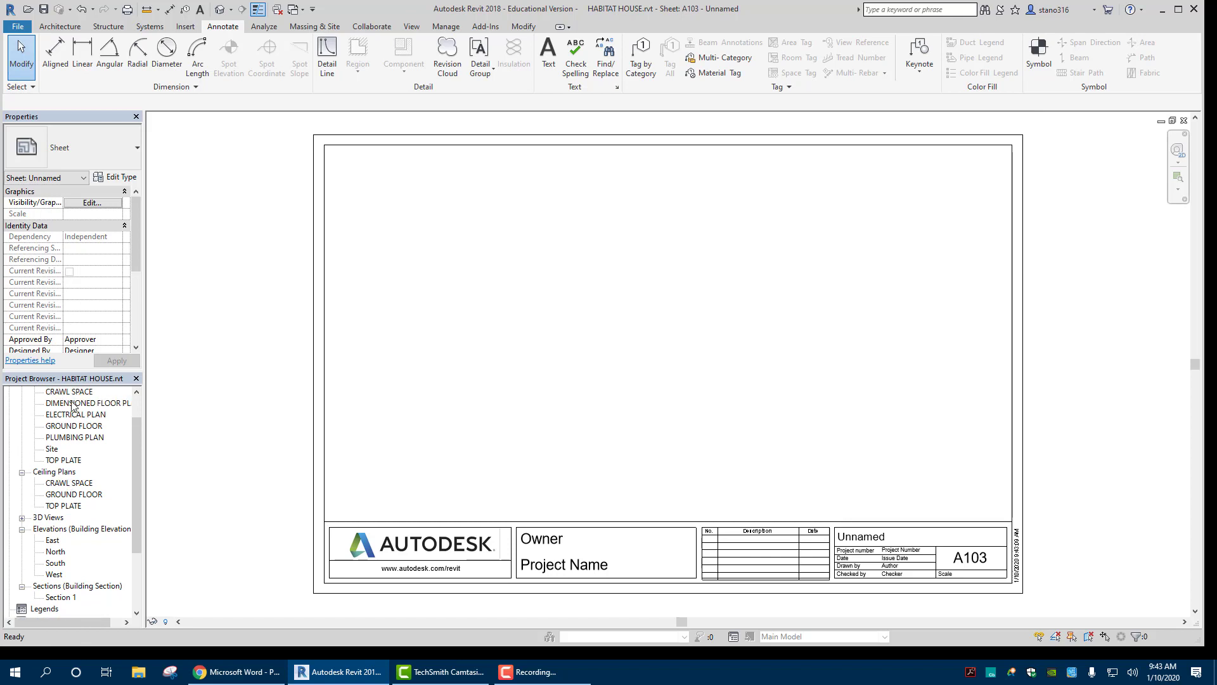
drag(68, 404, 584, 331)
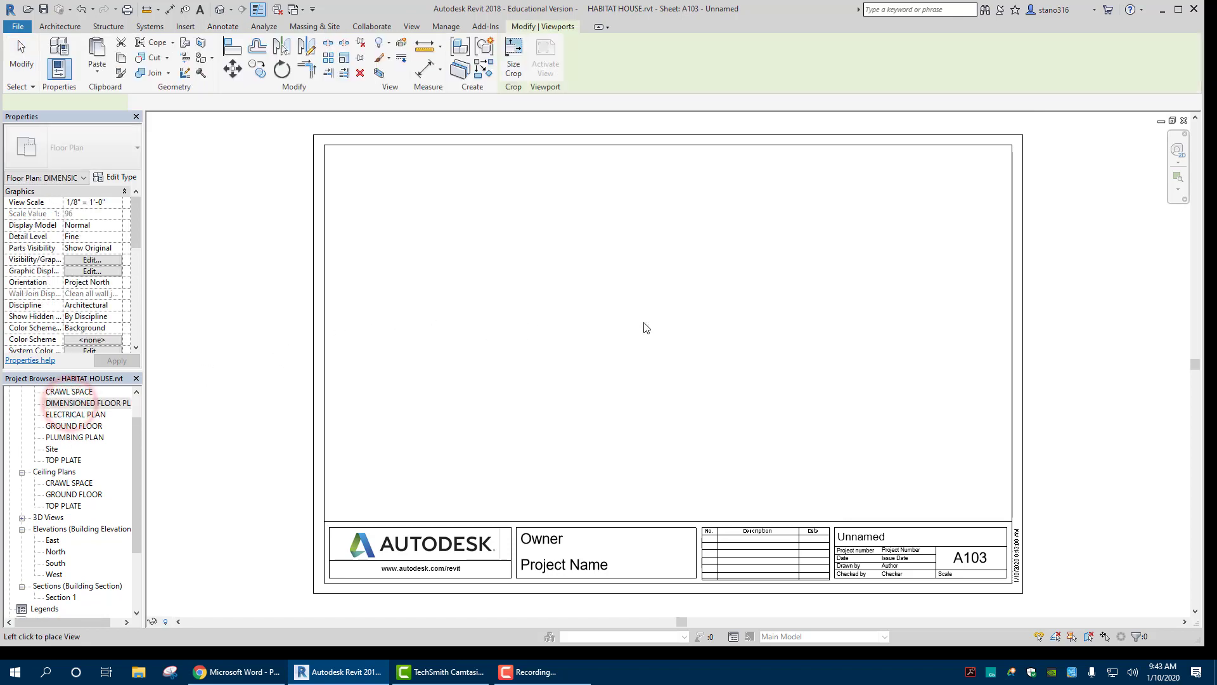
click(646, 328)
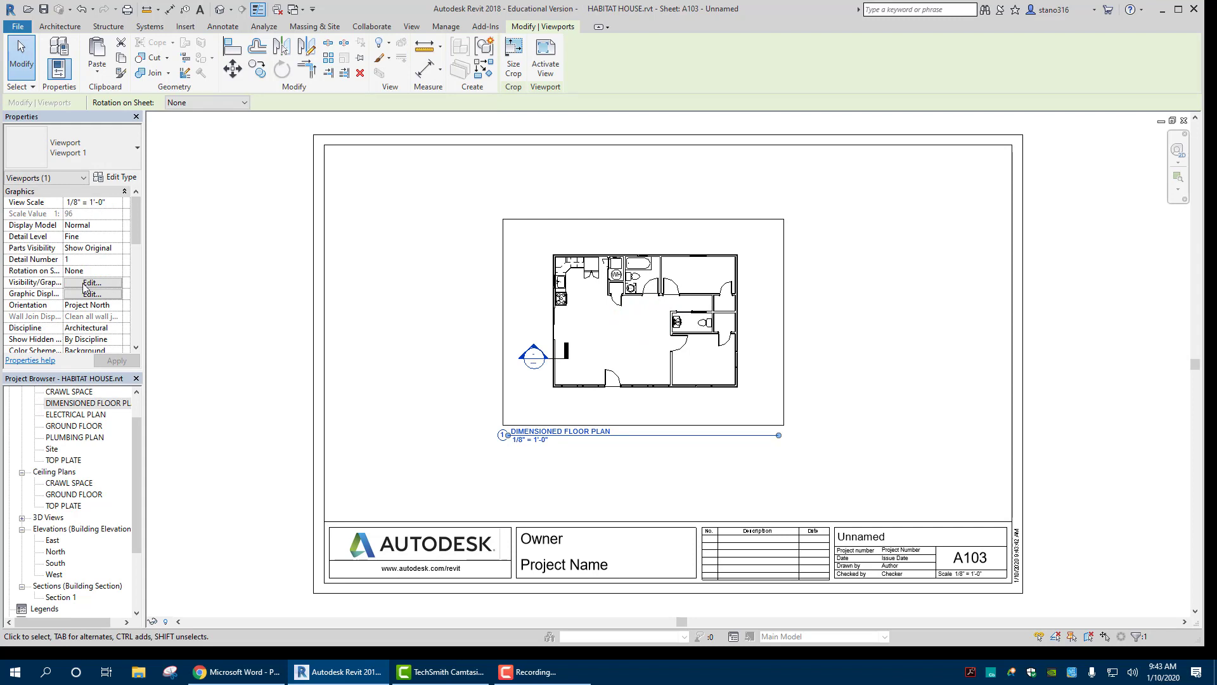
Set the DIMENSIONED FLOOR PLAN view scale to 3/8" = 1'-0"
double_click(88, 404)
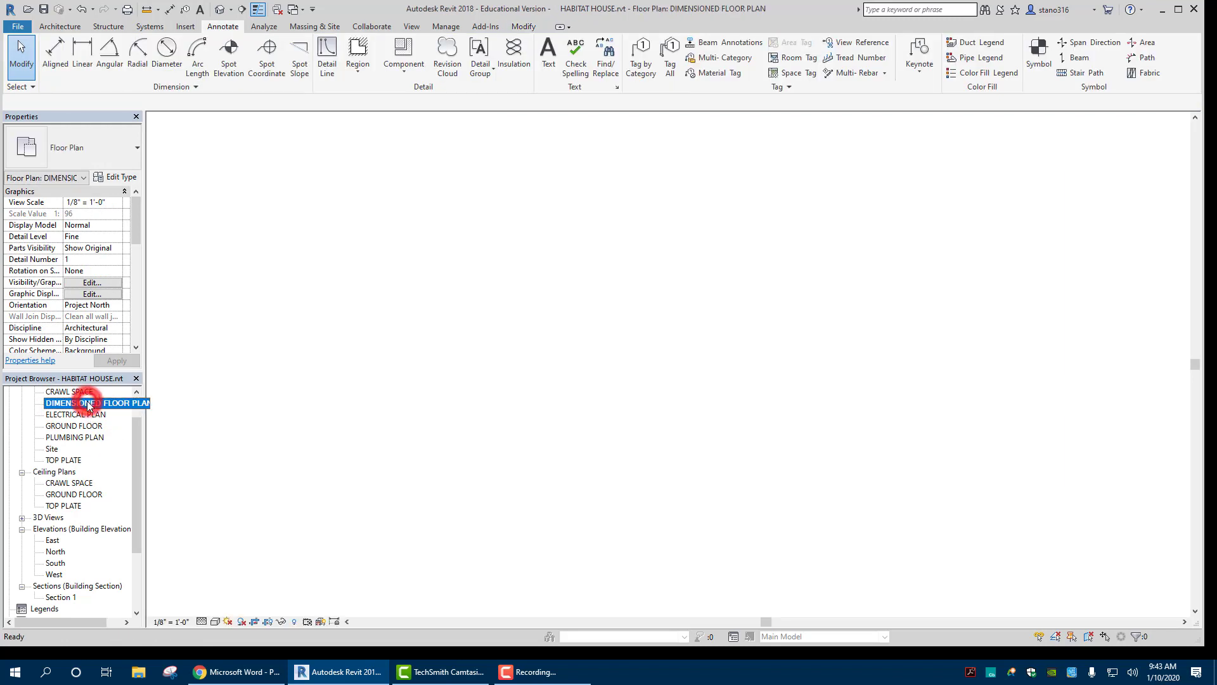
click(117, 203)
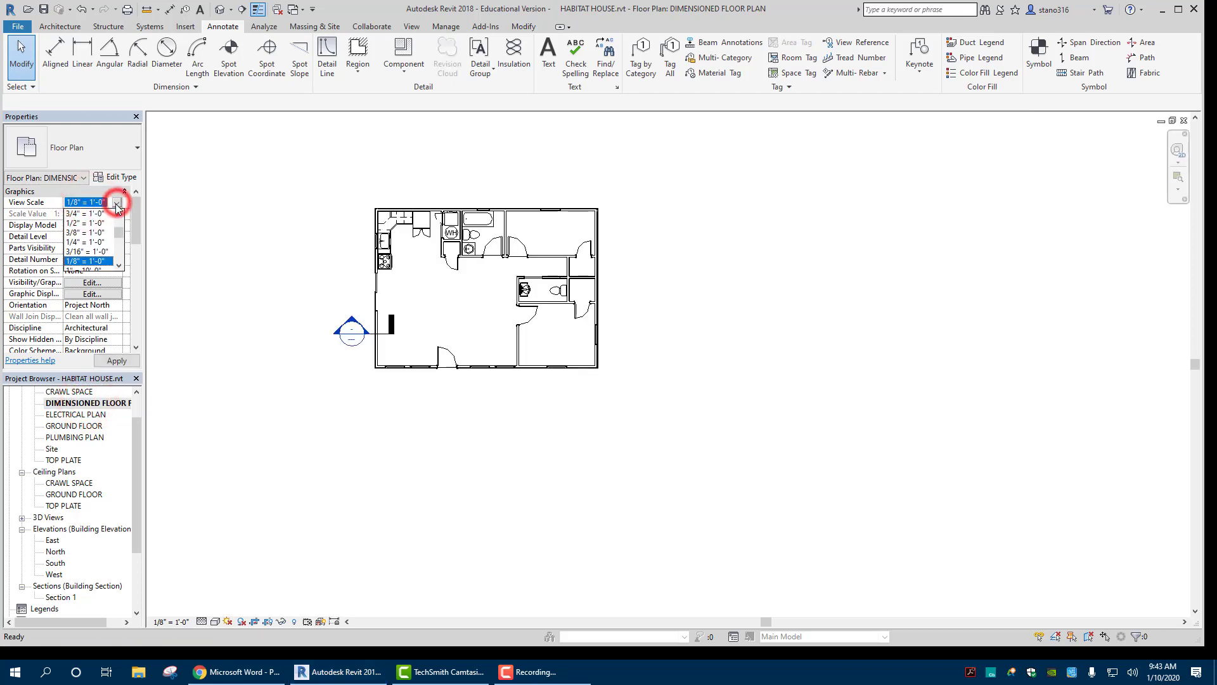
click(85, 232)
click(109, 361)
scroll(427, 318, up, 3)
middle_drag(383, 335, 390, 355)
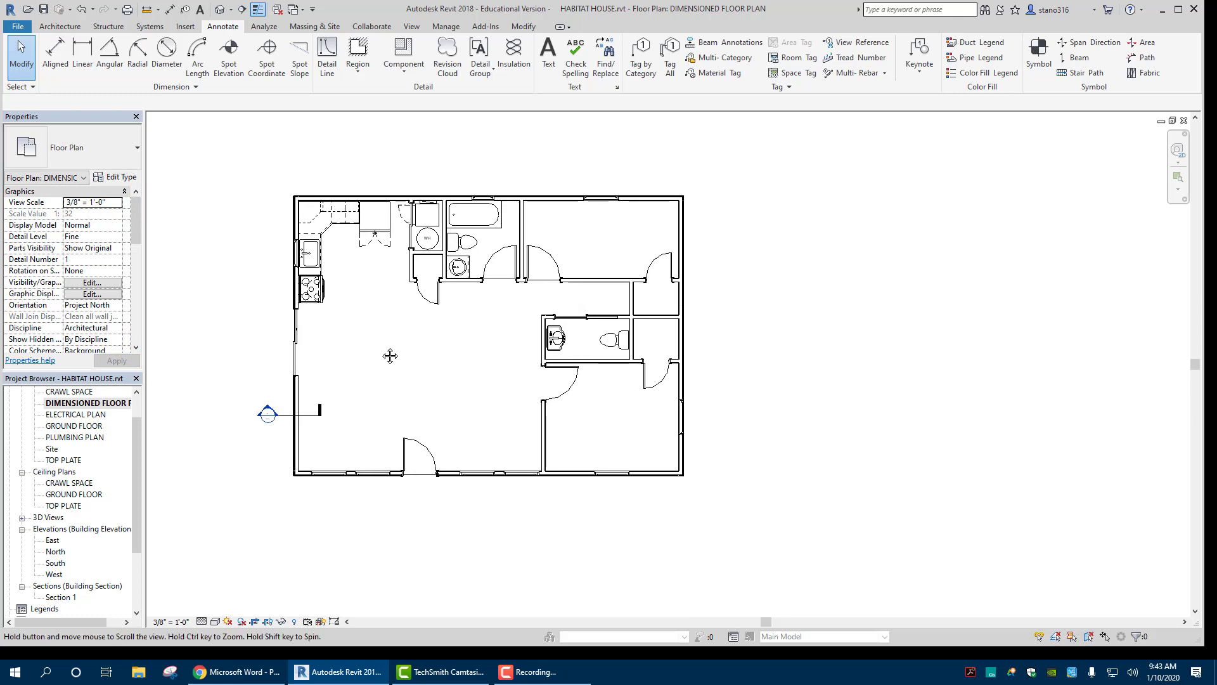
scroll(57, 587, down, 3)
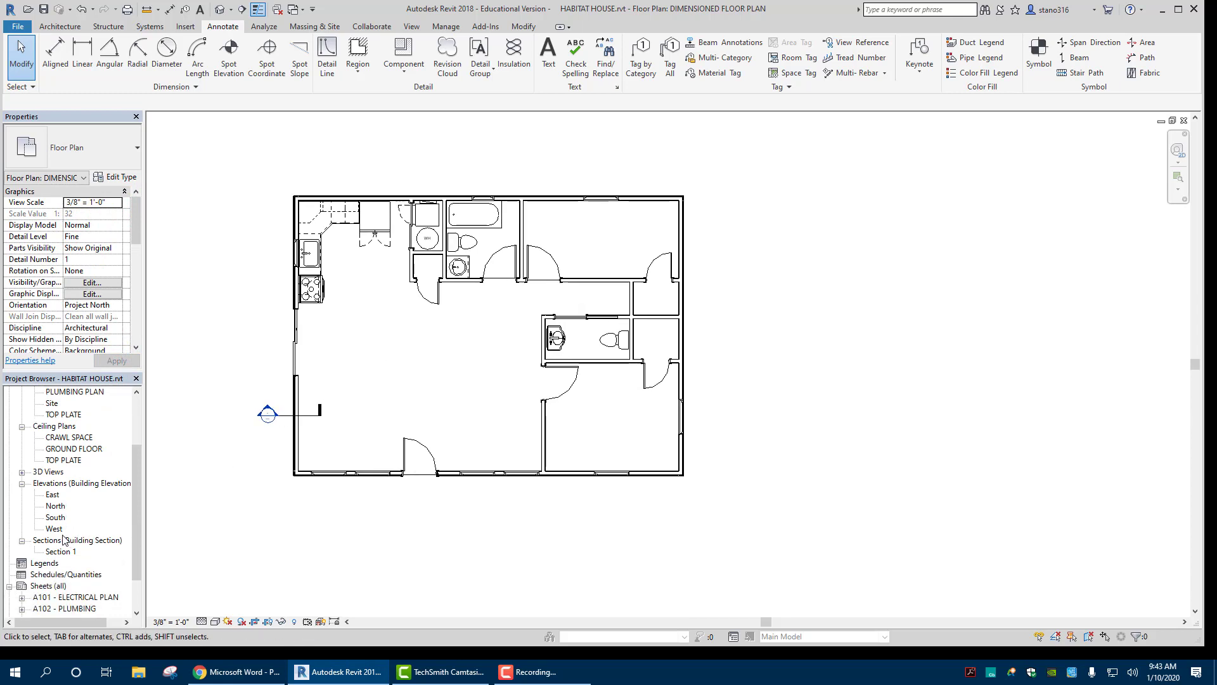
Move the floor plan viewport down-left on A103, delete it, then undo the deletion
double_click(64, 586)
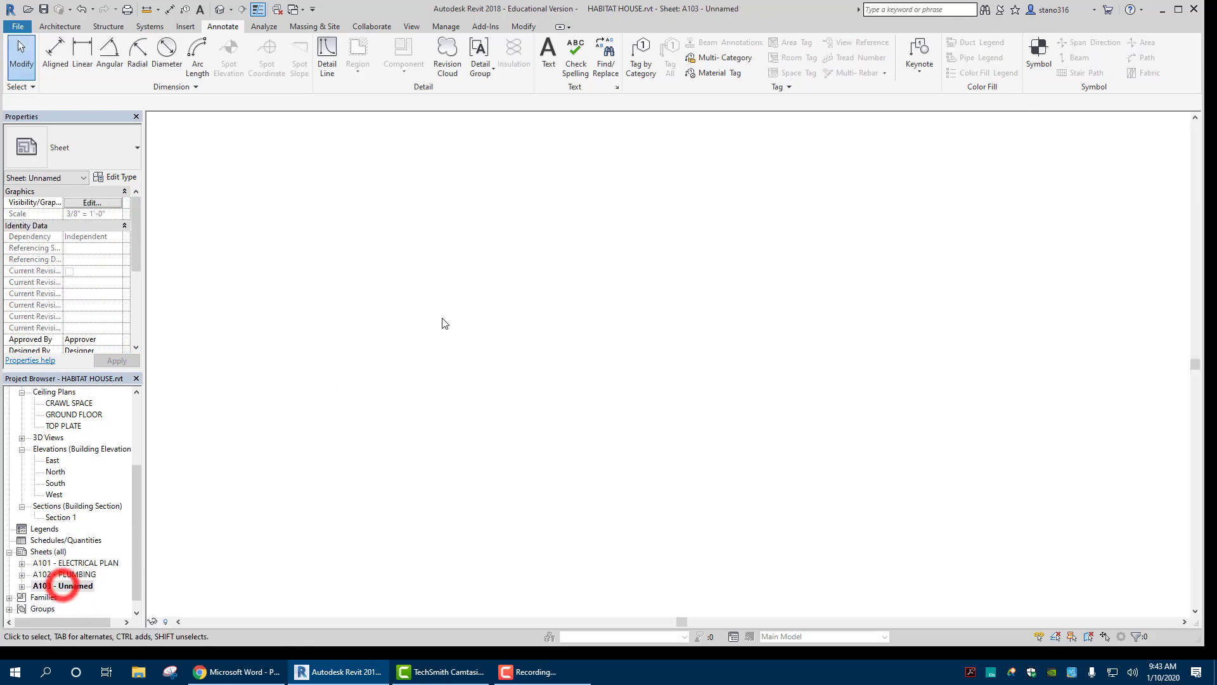
scroll(463, 328, down, 3)
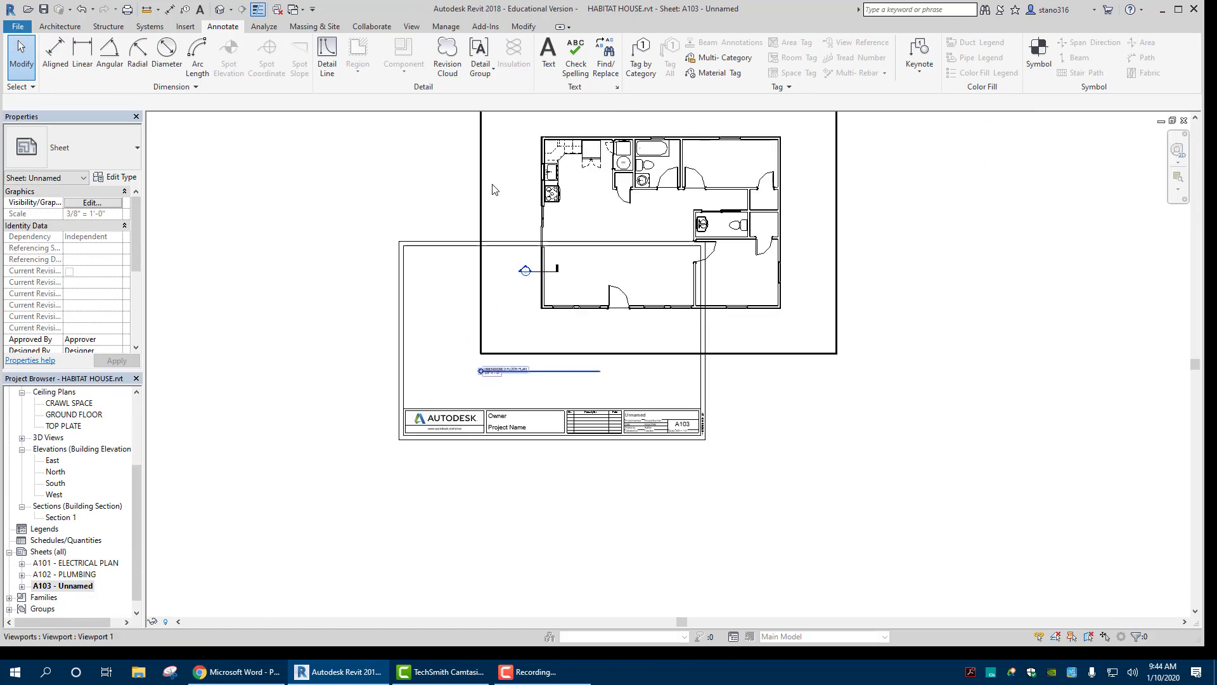
drag(480, 191, 410, 295)
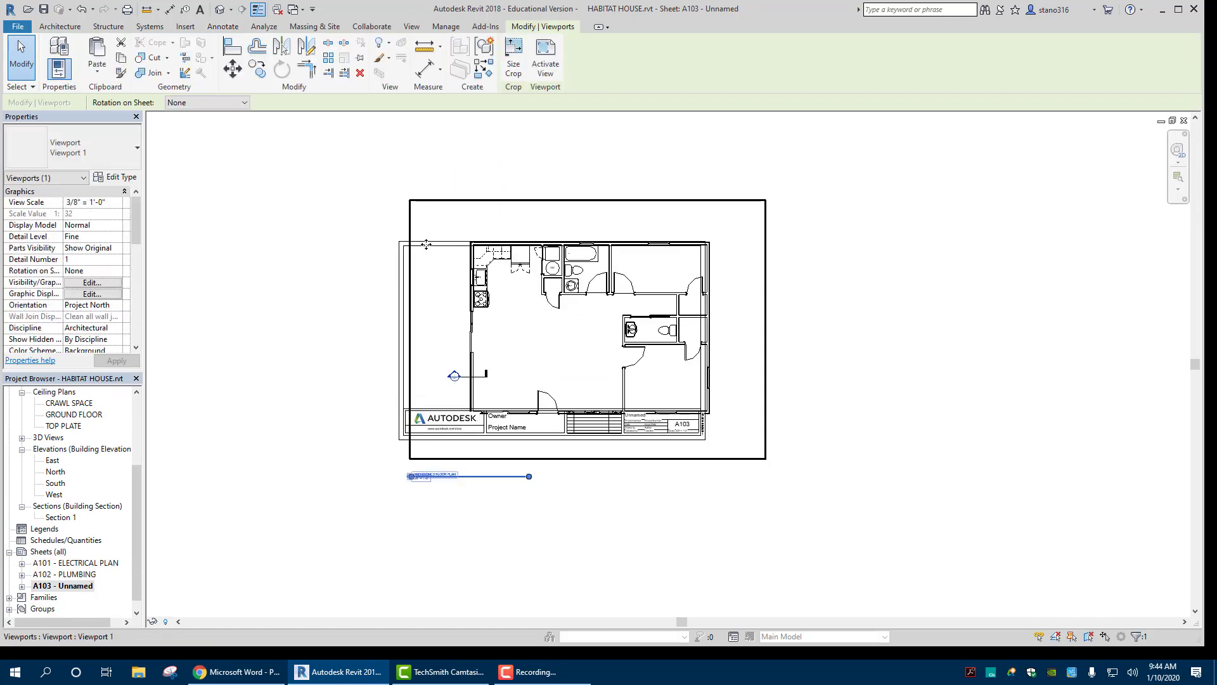
scroll(446, 303, up, 1)
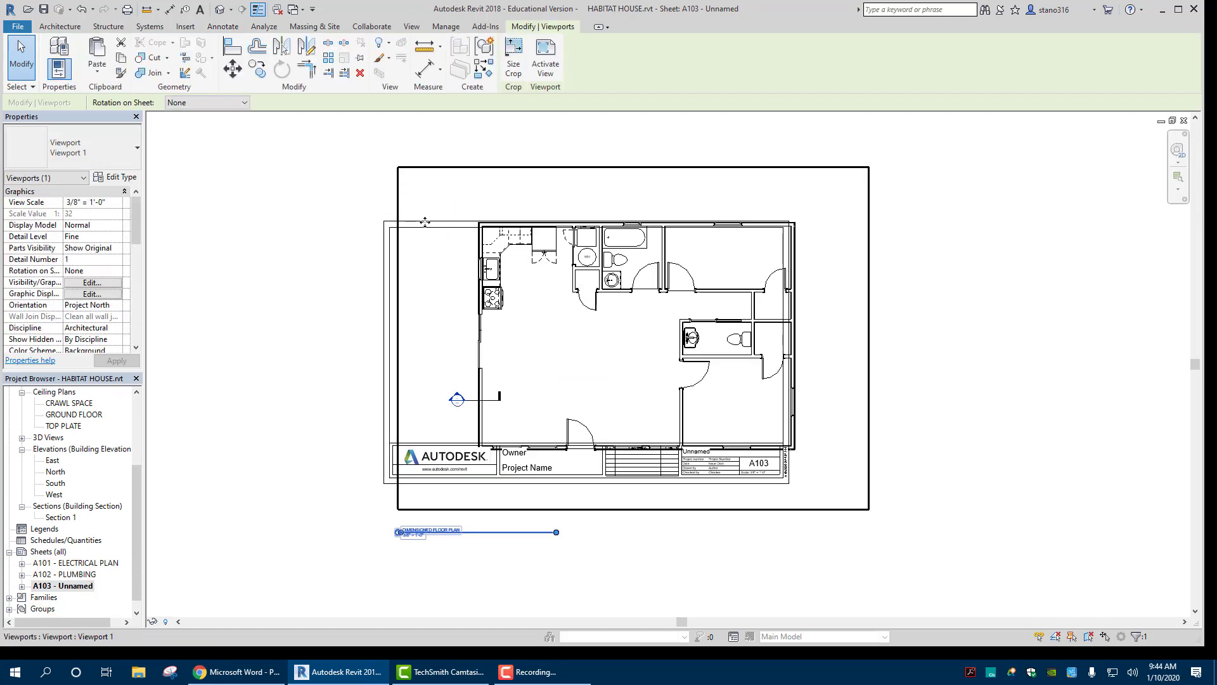
key(Delete)
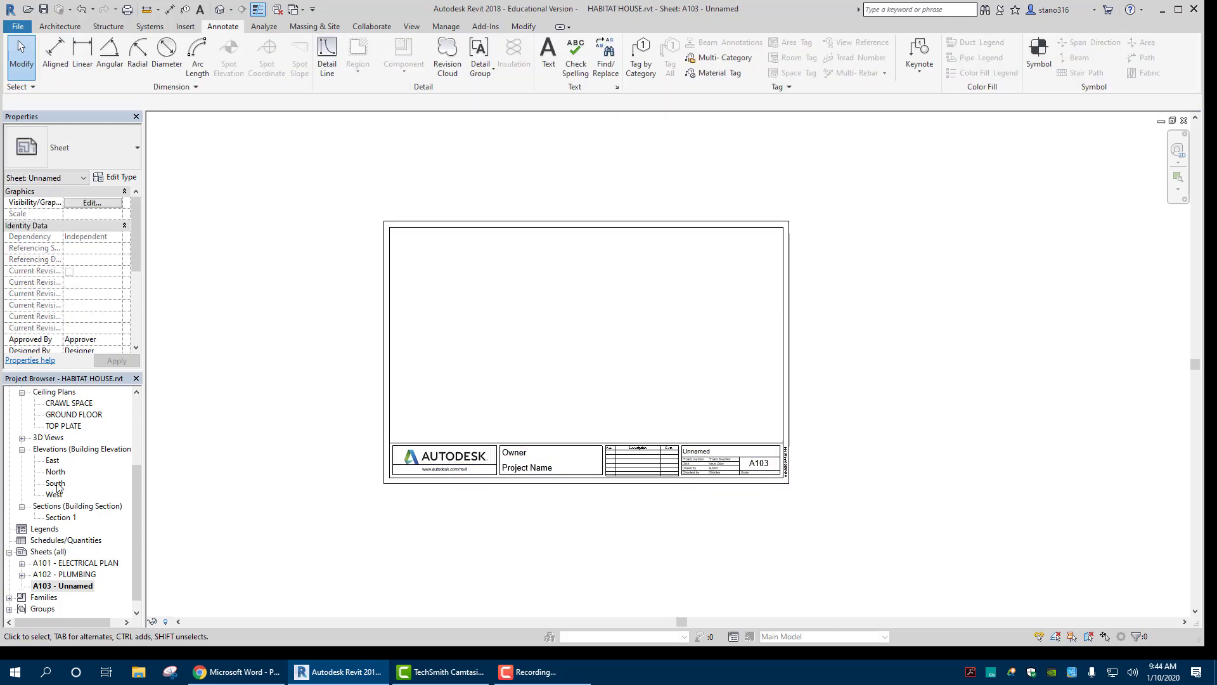
scroll(58, 483, up, 2)
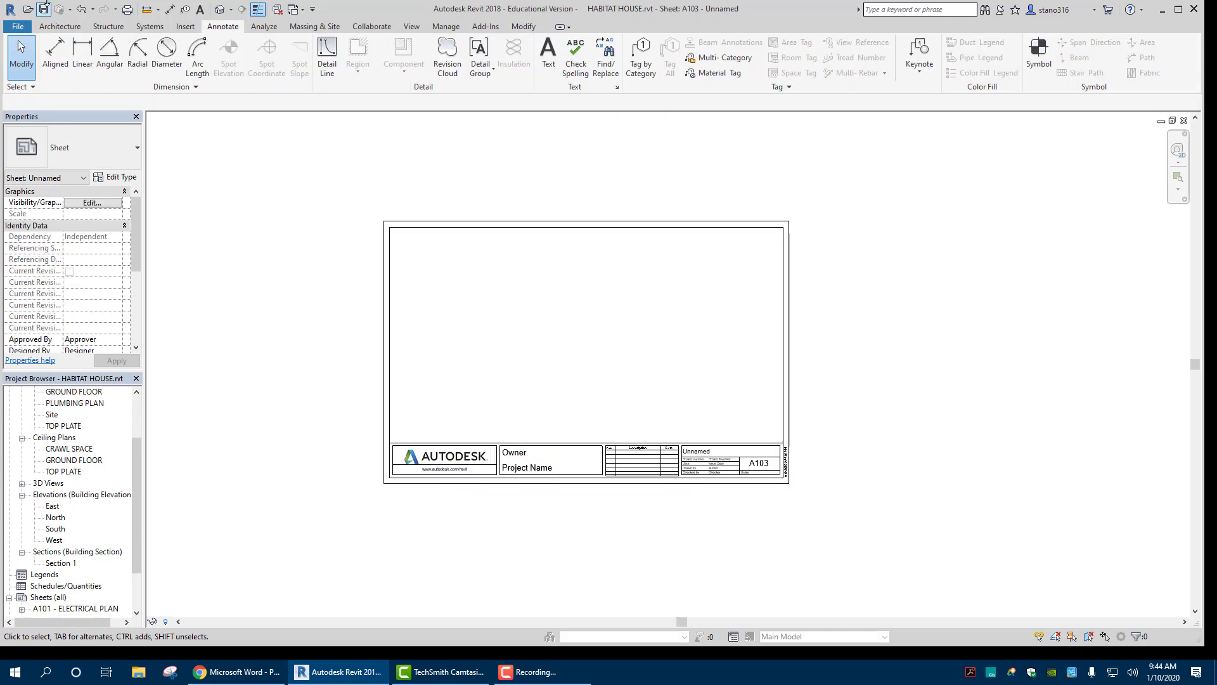
click(80, 10)
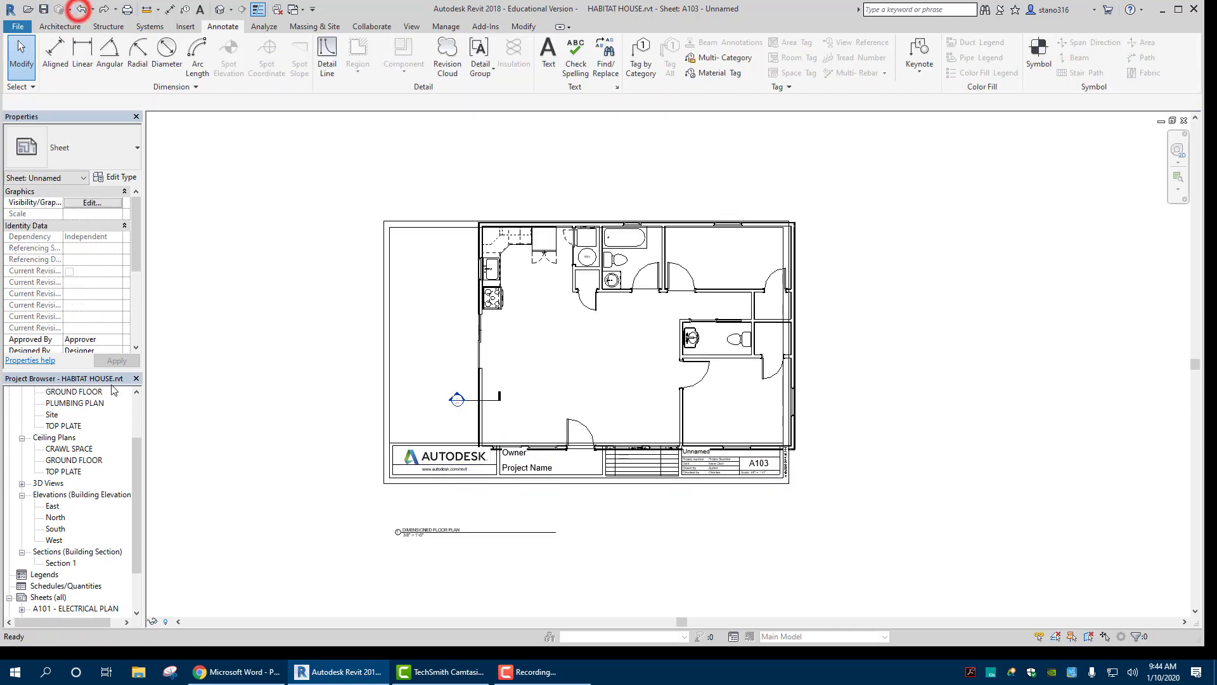
scroll(75, 428, up, 3)
Set the DIMENSIONED FLOOR PLAN view scale to 1/4" = 1'-0"
double_click(73, 425)
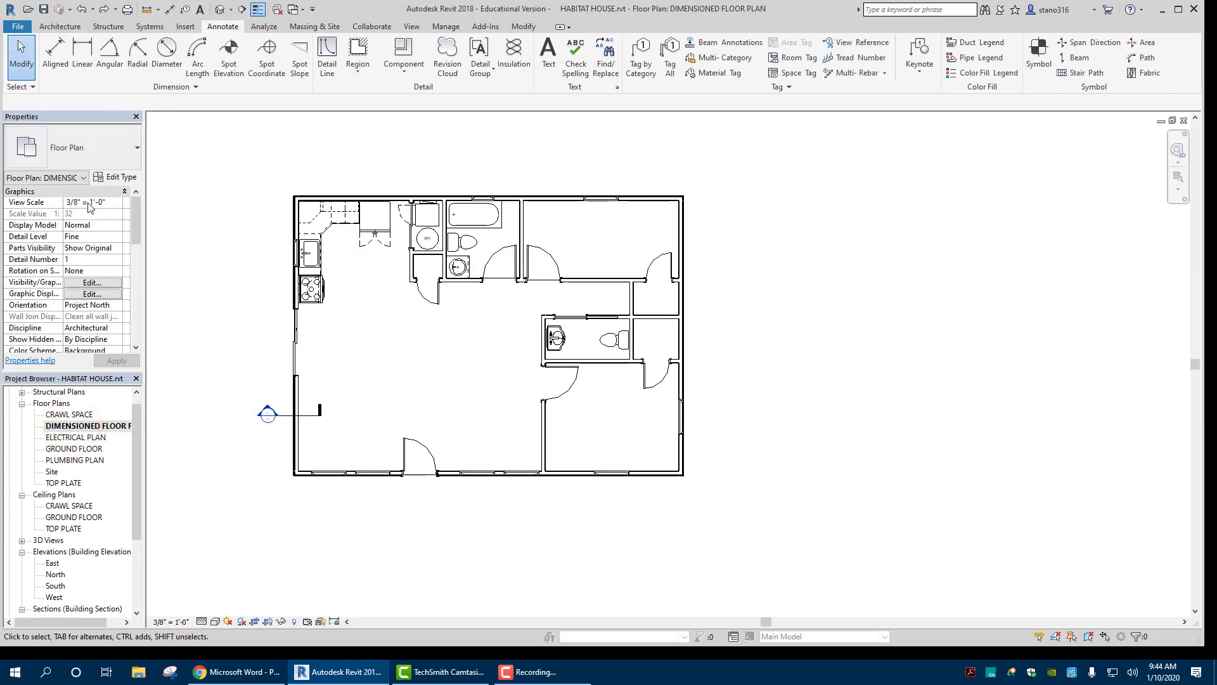
click(118, 203)
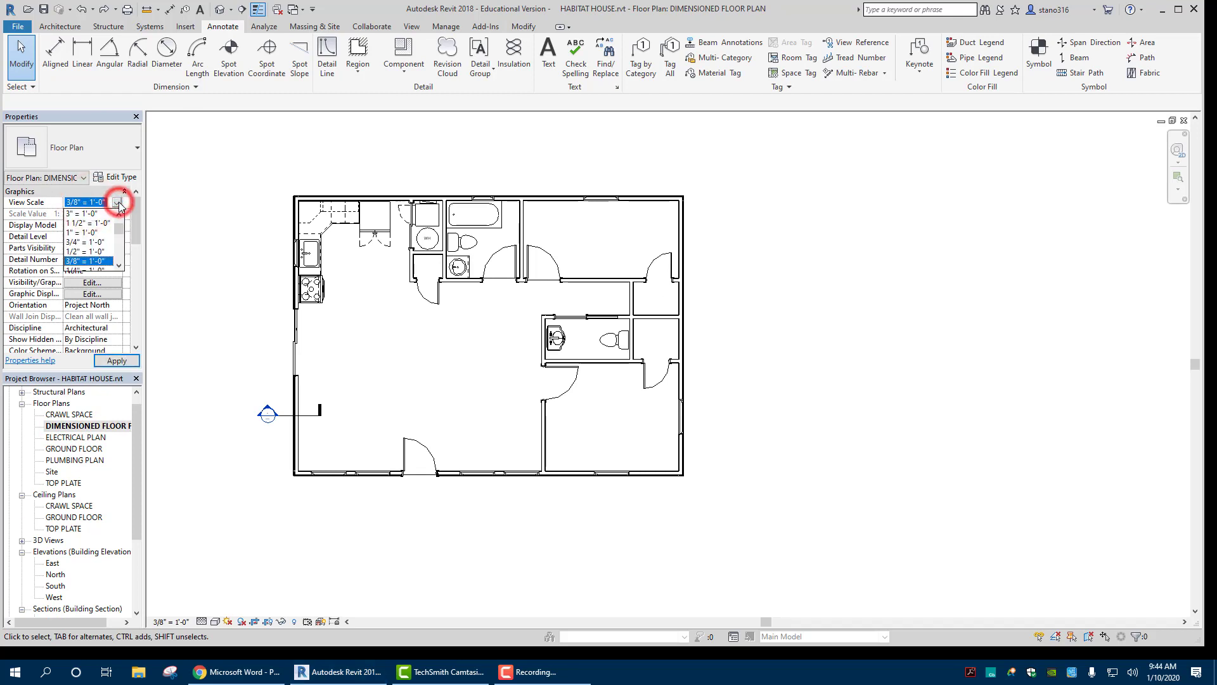
click(91, 242)
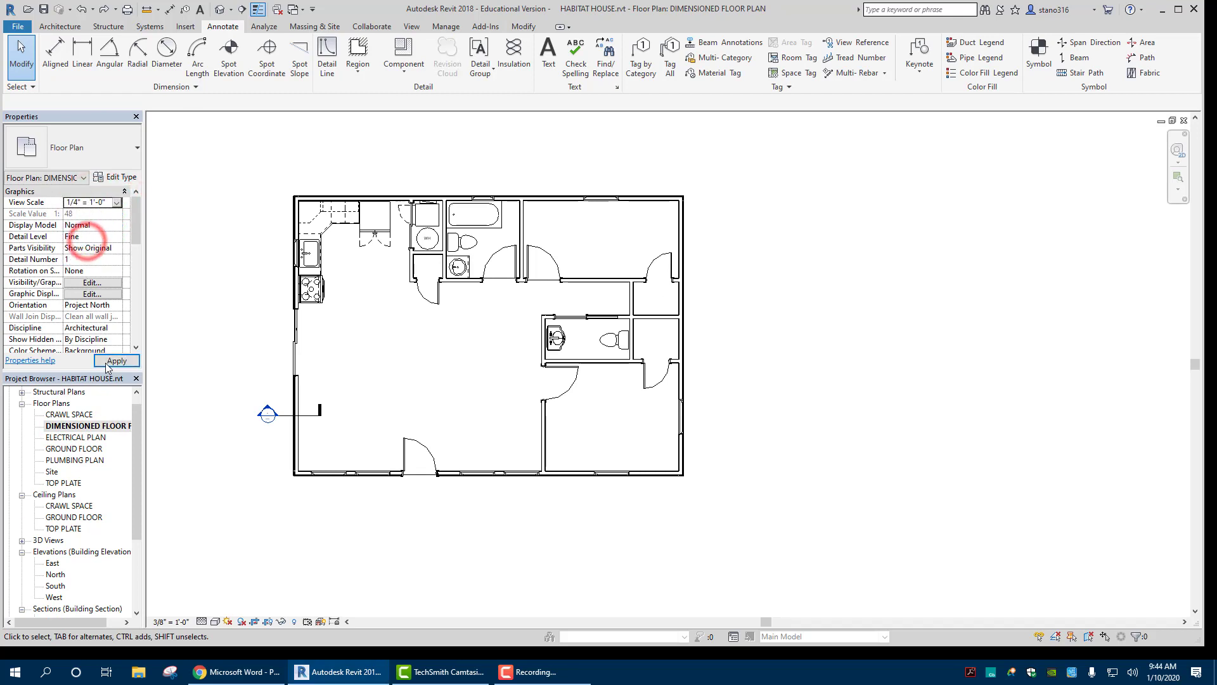
scroll(407, 337, up, 1)
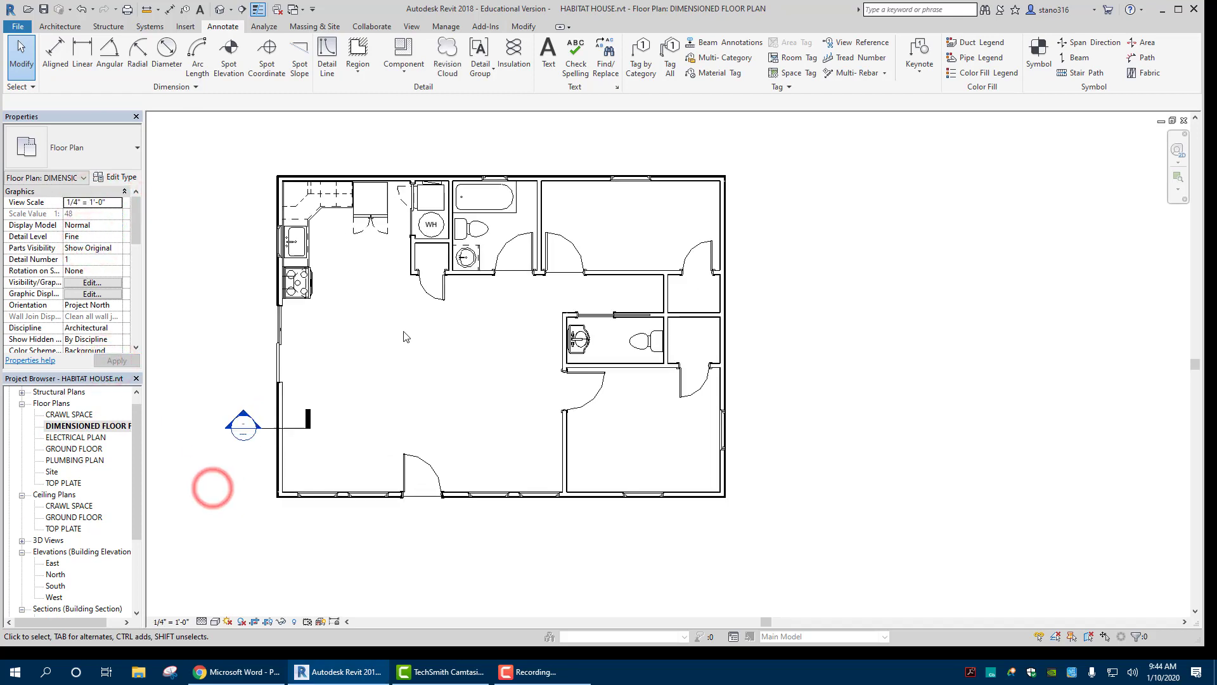
scroll(53, 561, down, 2)
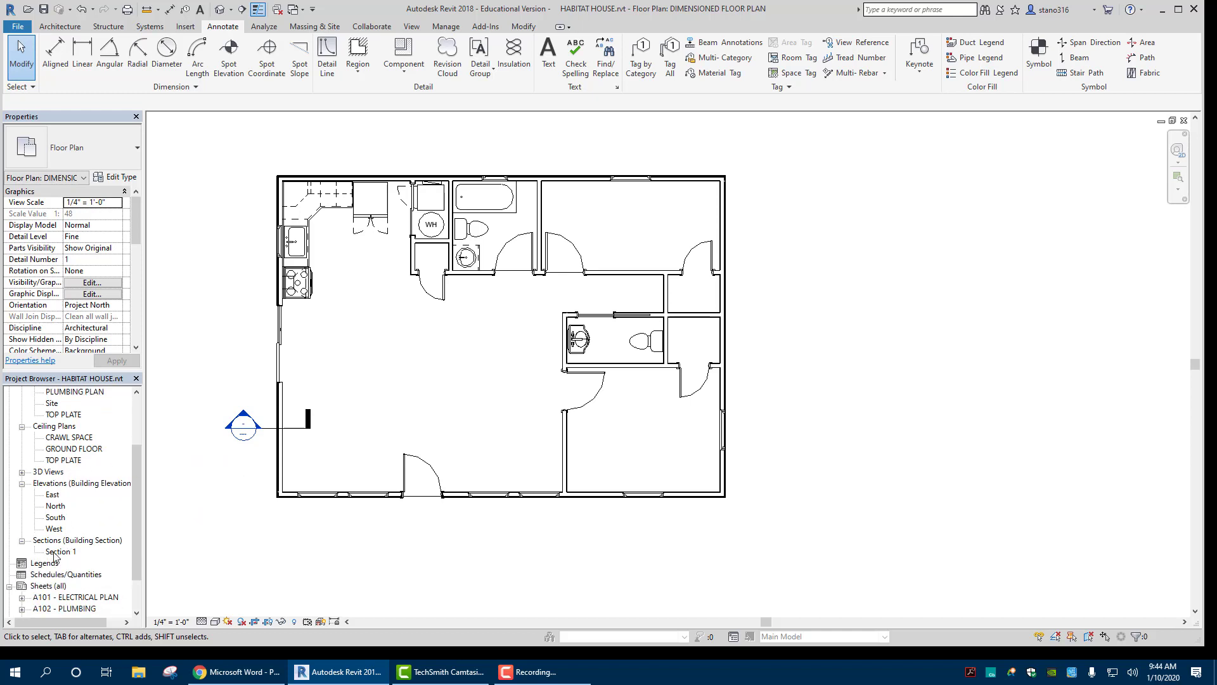
scroll(111, 561, down, 1)
Place the floor plan on sheet A103, position it, then delete the viewport
drag(86, 588, 78, 577)
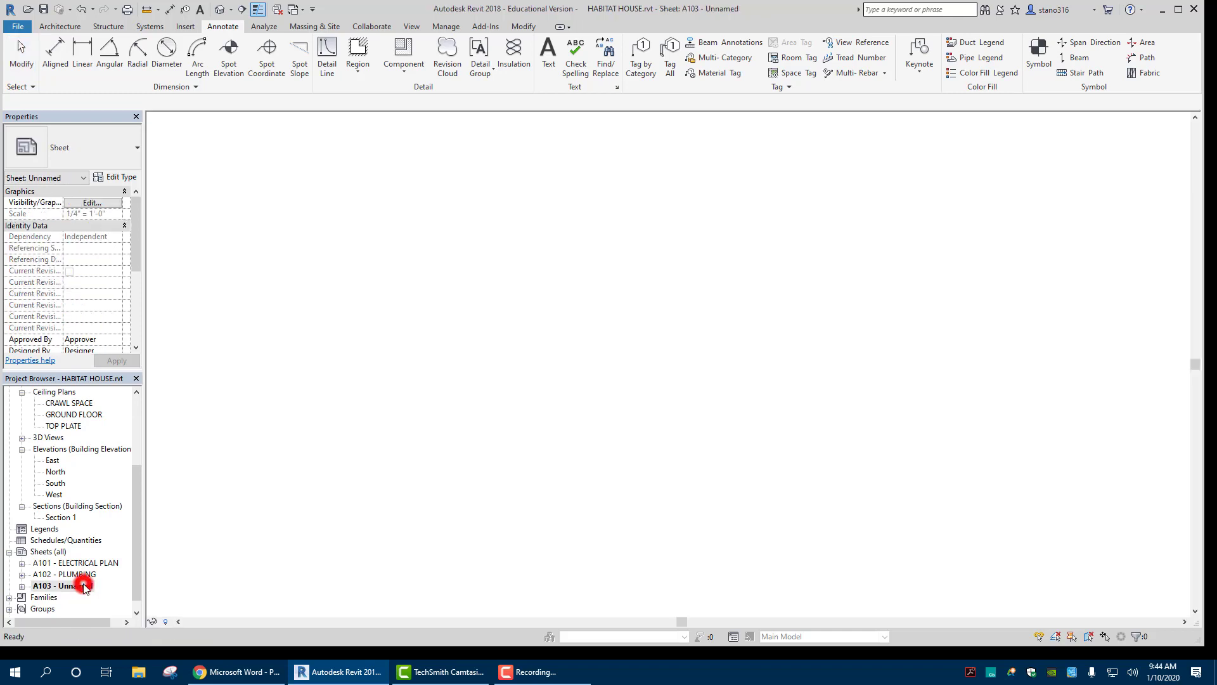
drag(455, 277, 486, 210)
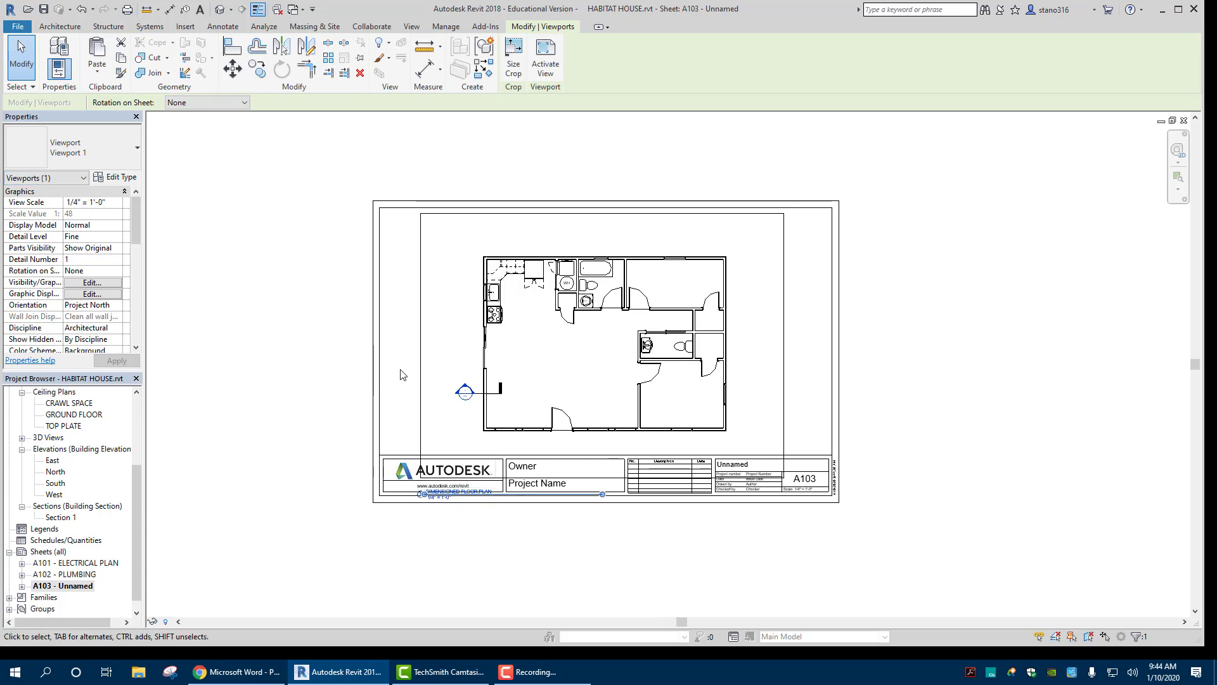
key(Delete)
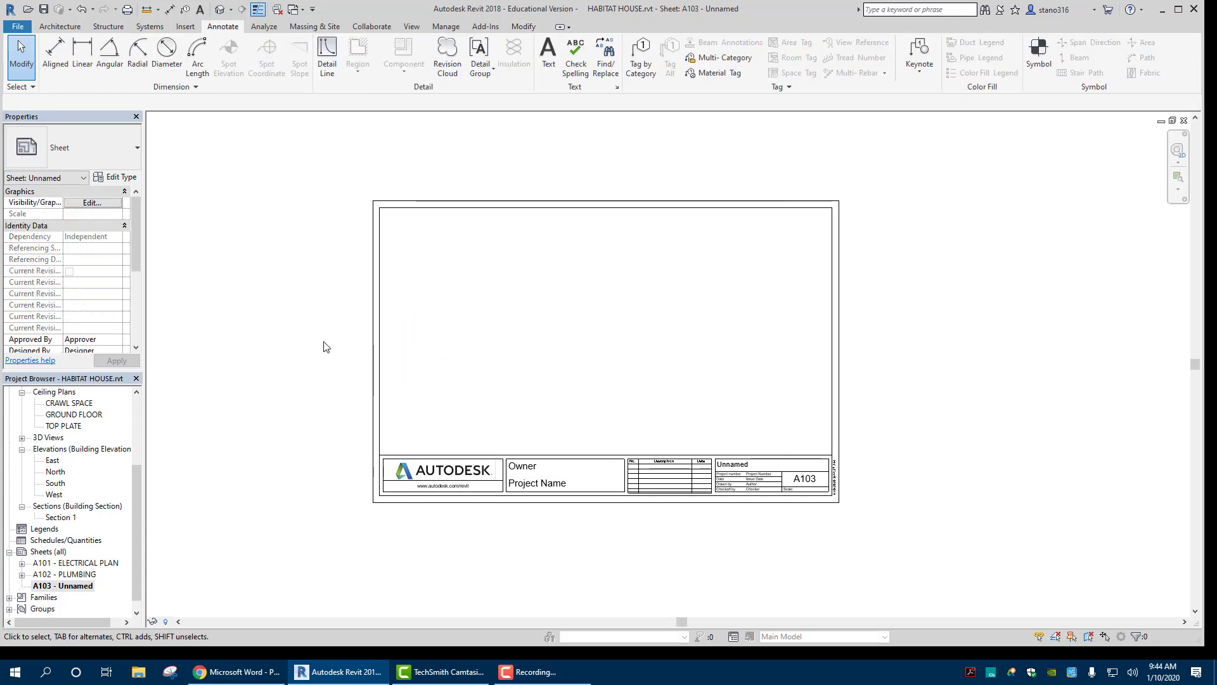
scroll(63, 442, up, 4)
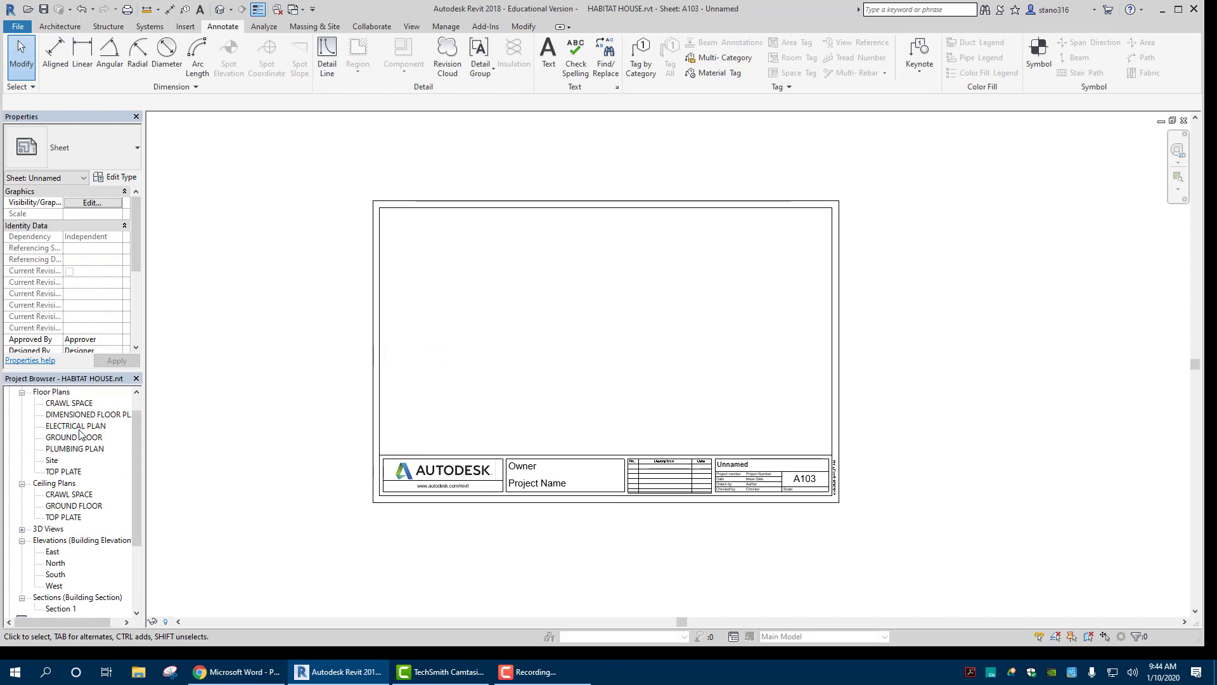
Reopen the DIMENSIONED FLOOR PLAN view and set aligned dimensions to measure wall core faces
double_click(74, 415)
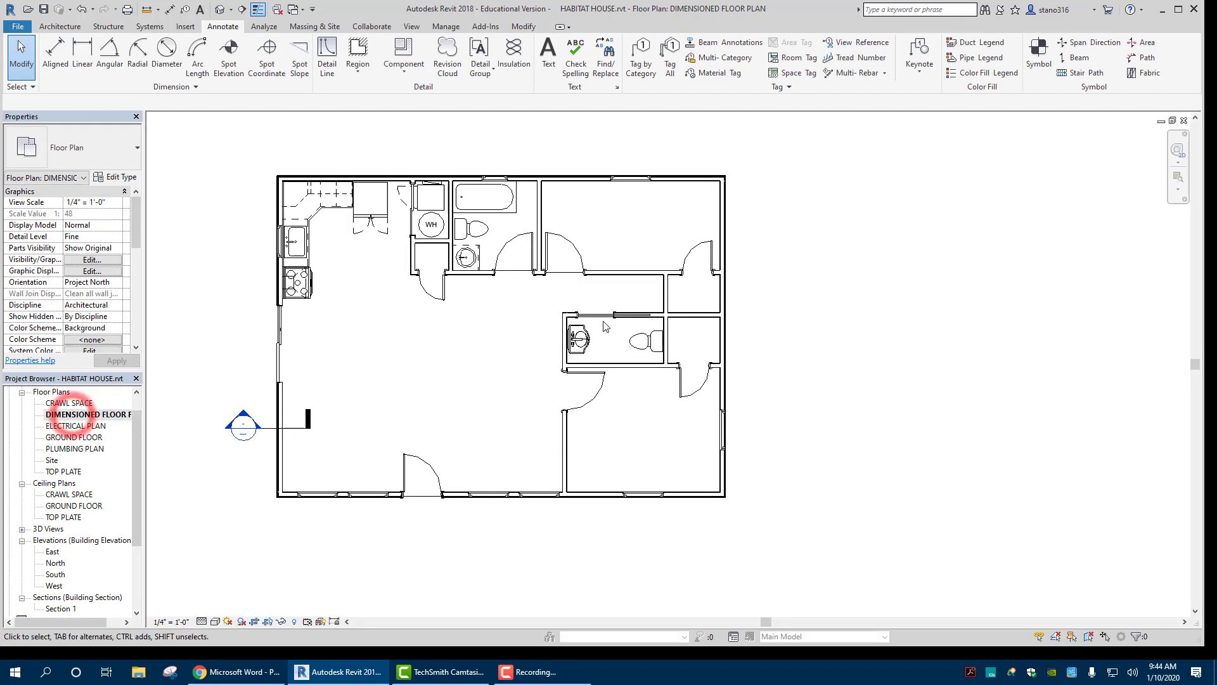
middle_drag(410, 362, 438, 351)
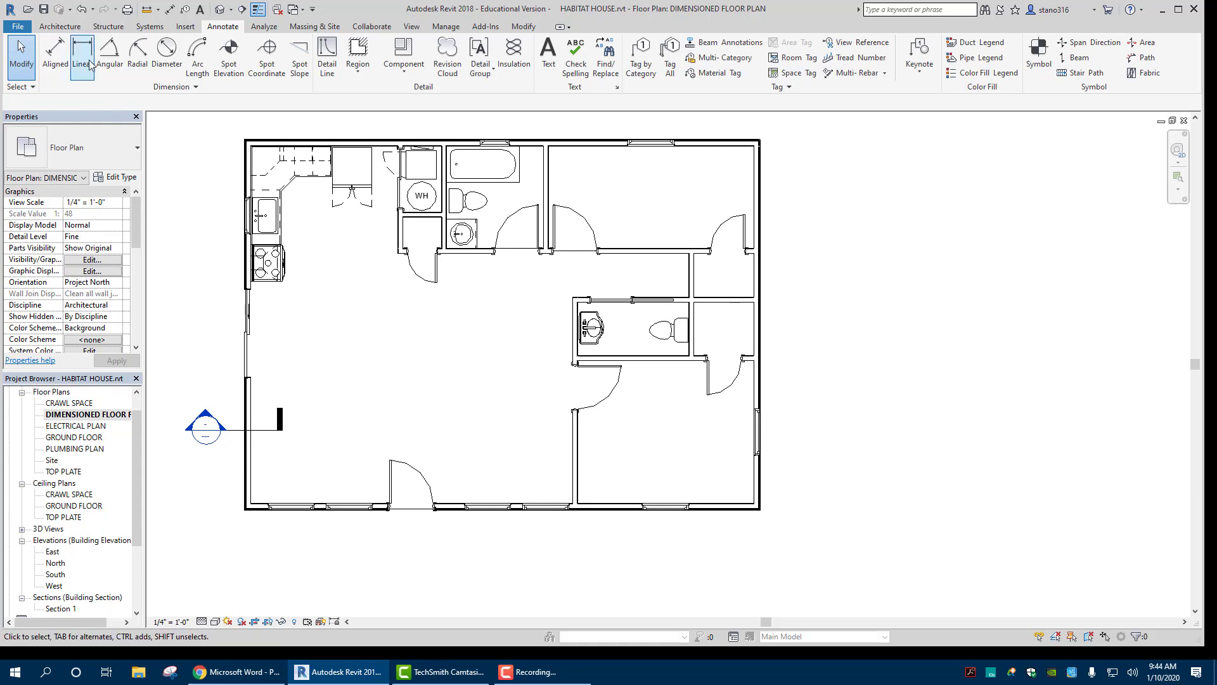
click(55, 52)
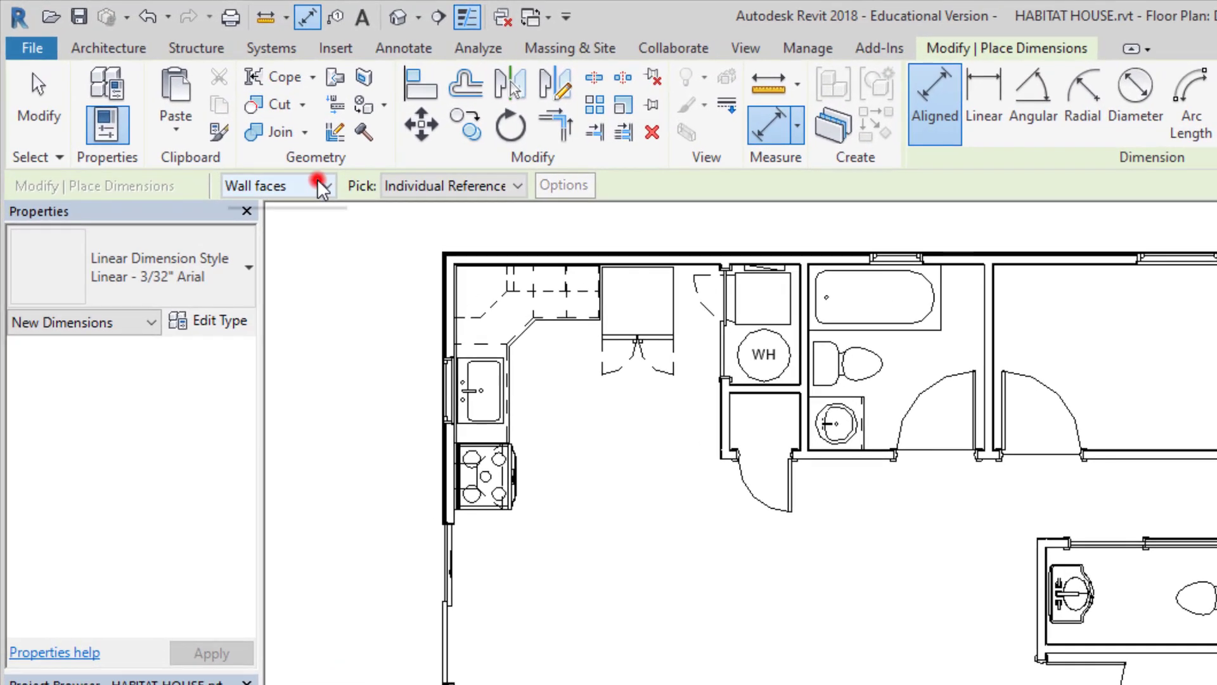
click(265, 154)
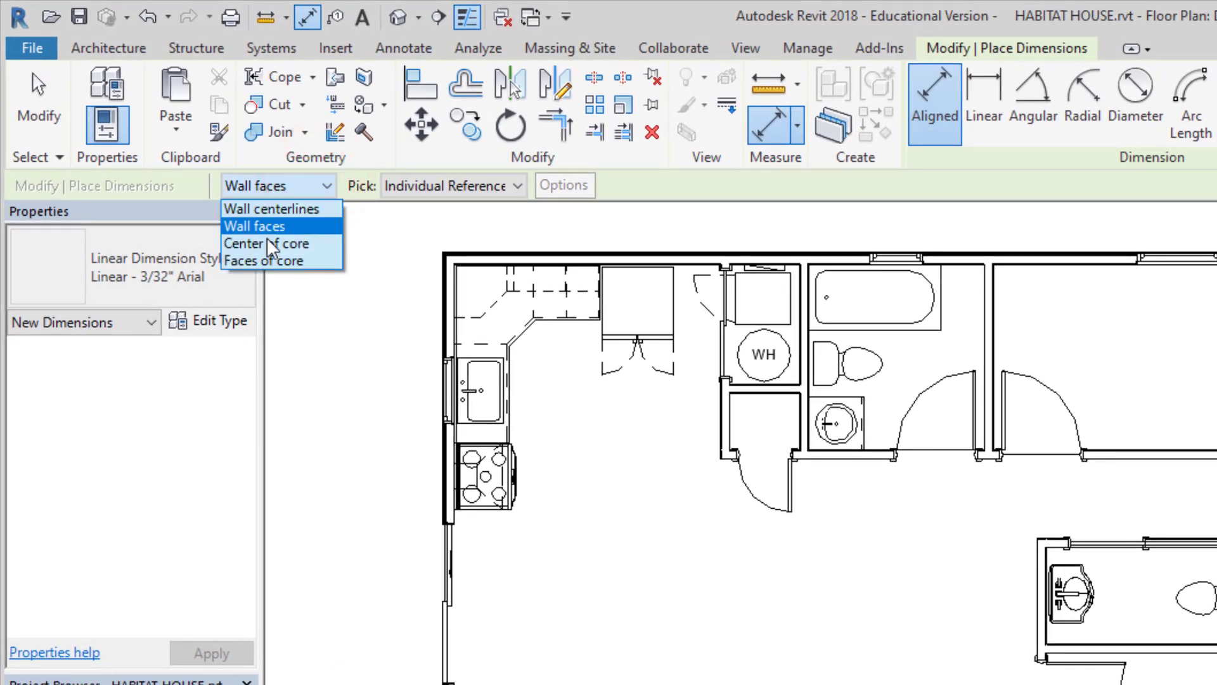
click(252, 259)
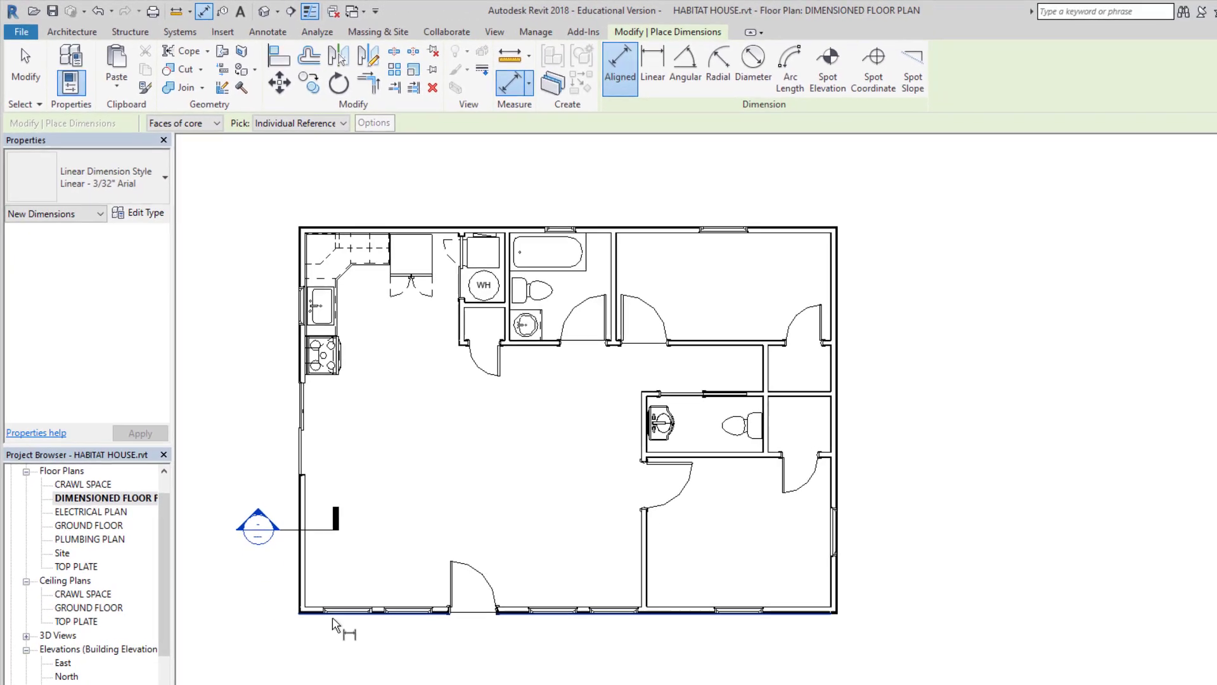
Dimension the south wall's full width exterior to exterior (35'-3 3/8") below the plan
scroll(333, 625, up, 2)
middle_drag(338, 682, 378, 492)
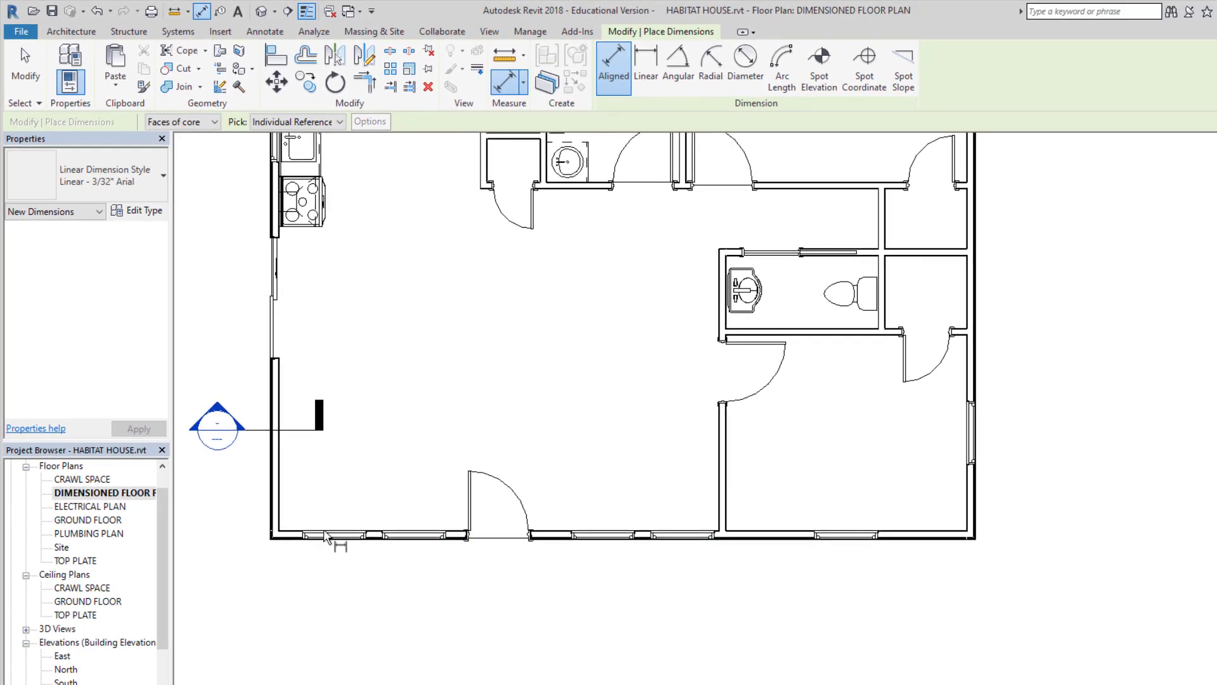
scroll(271, 542, up, 4)
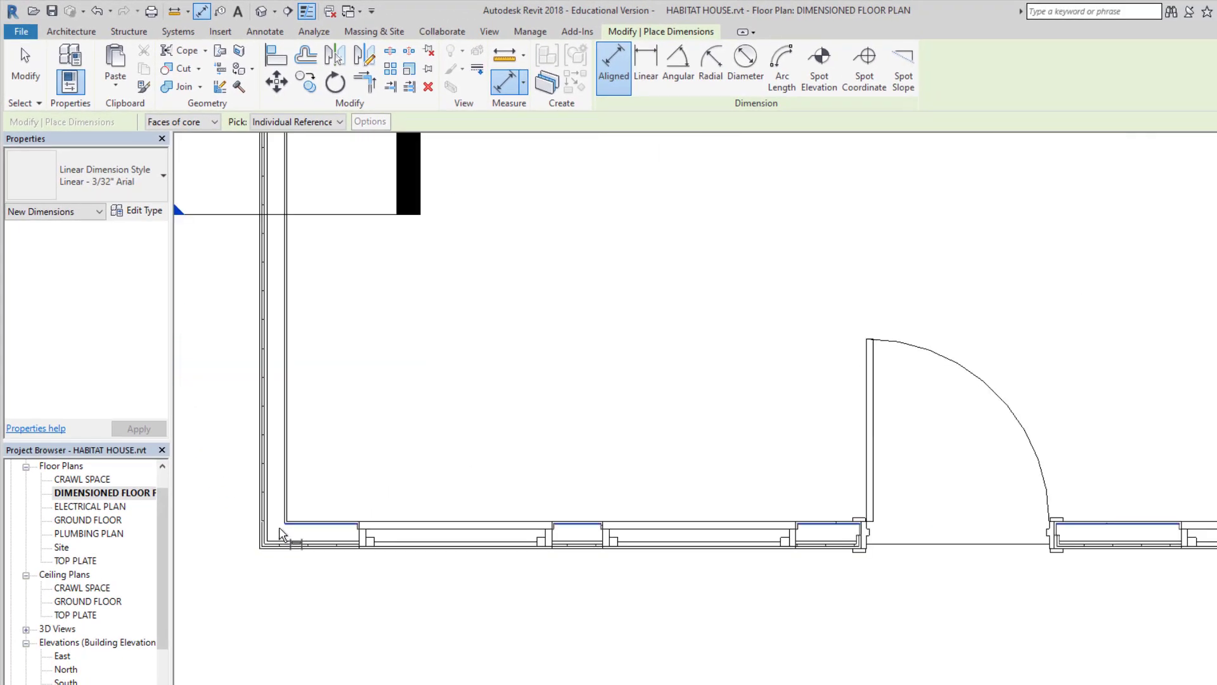
scroll(270, 540, up, 3)
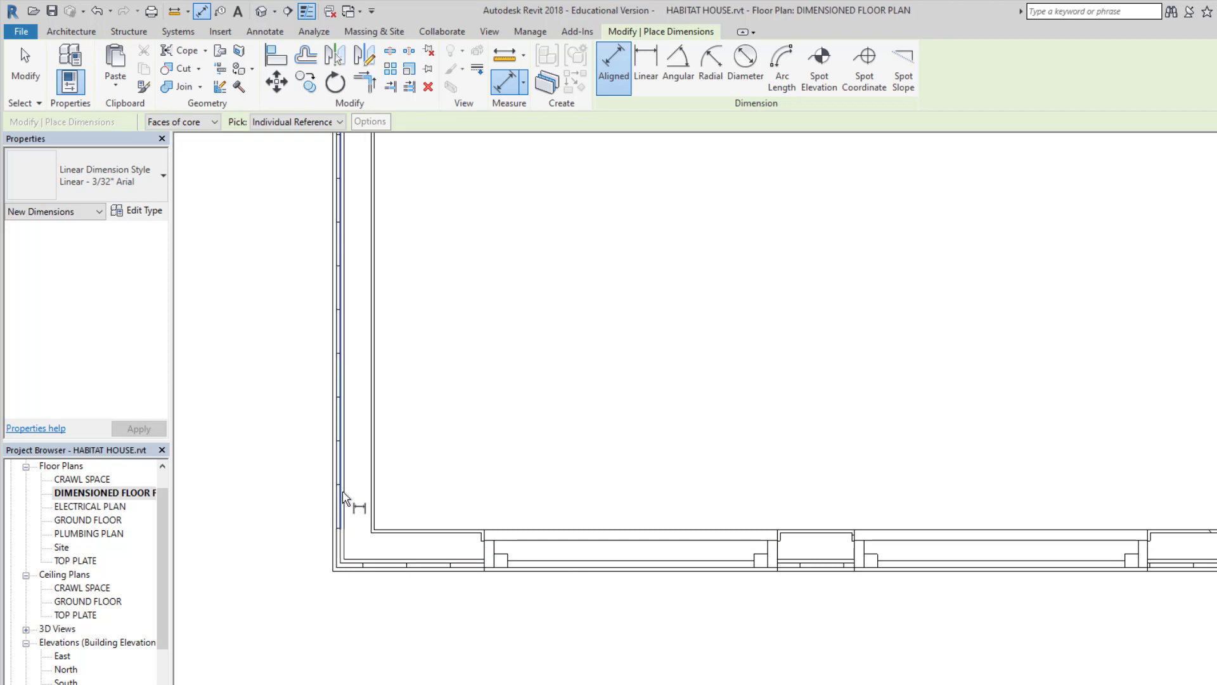
click(341, 455)
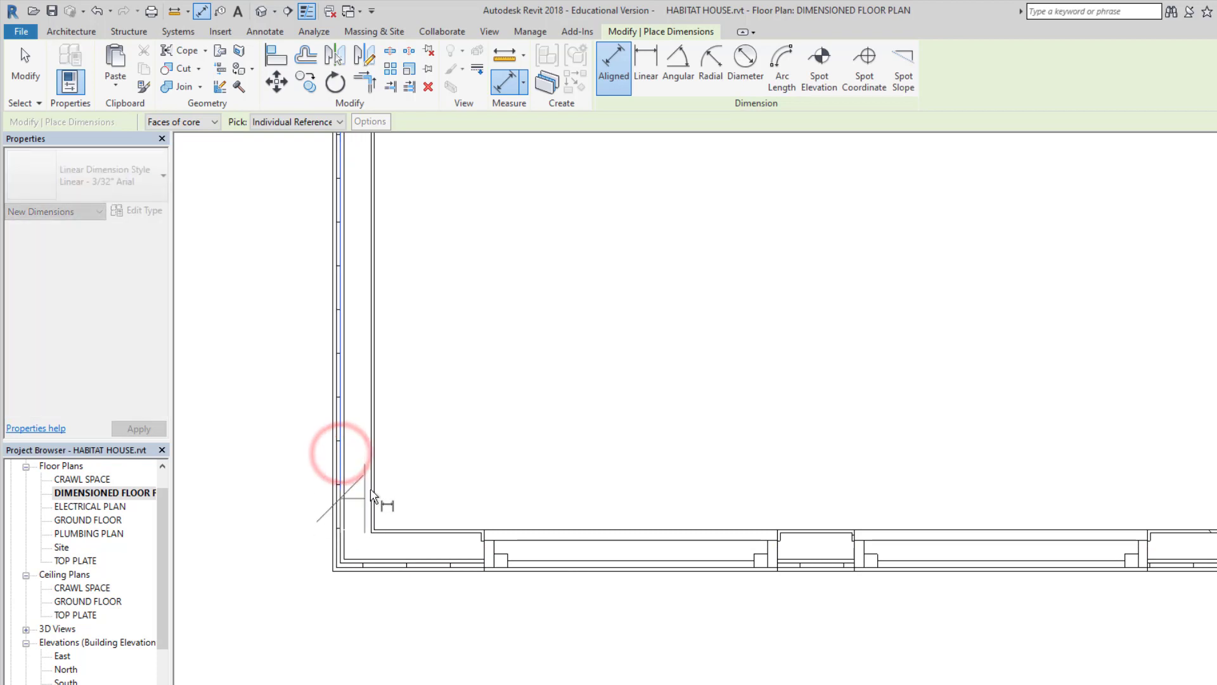
scroll(480, 471, down, 3)
scroll(482, 473, down, 5)
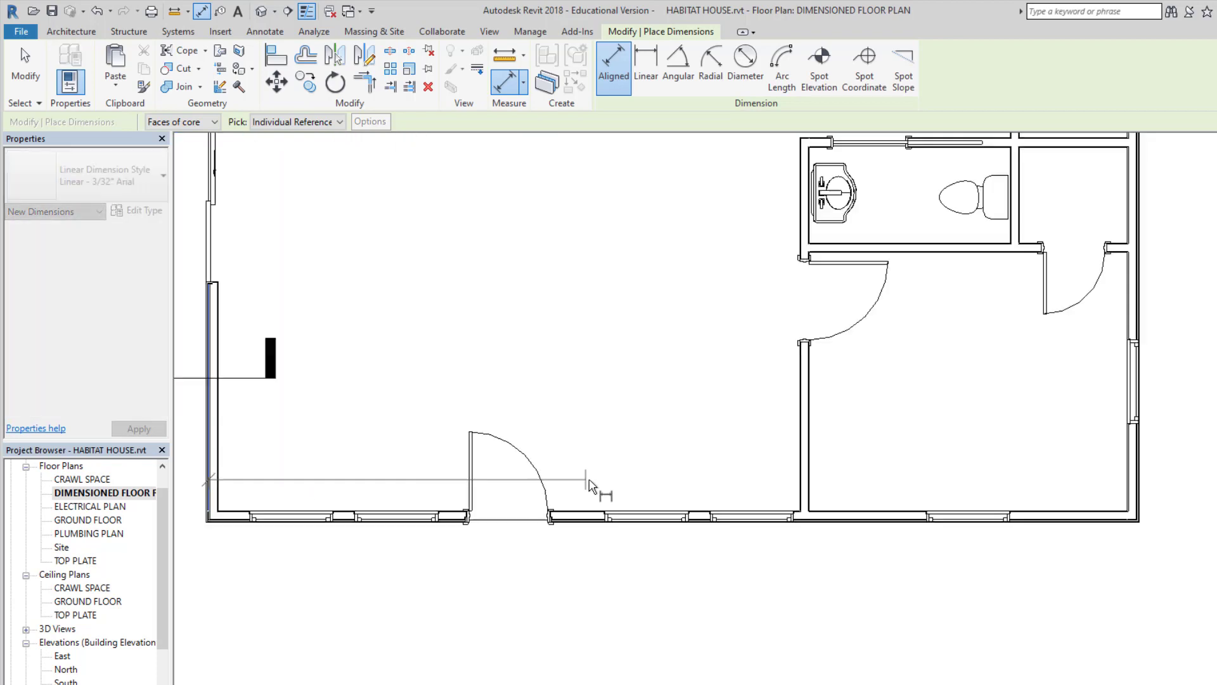
scroll(889, 497, up, 5)
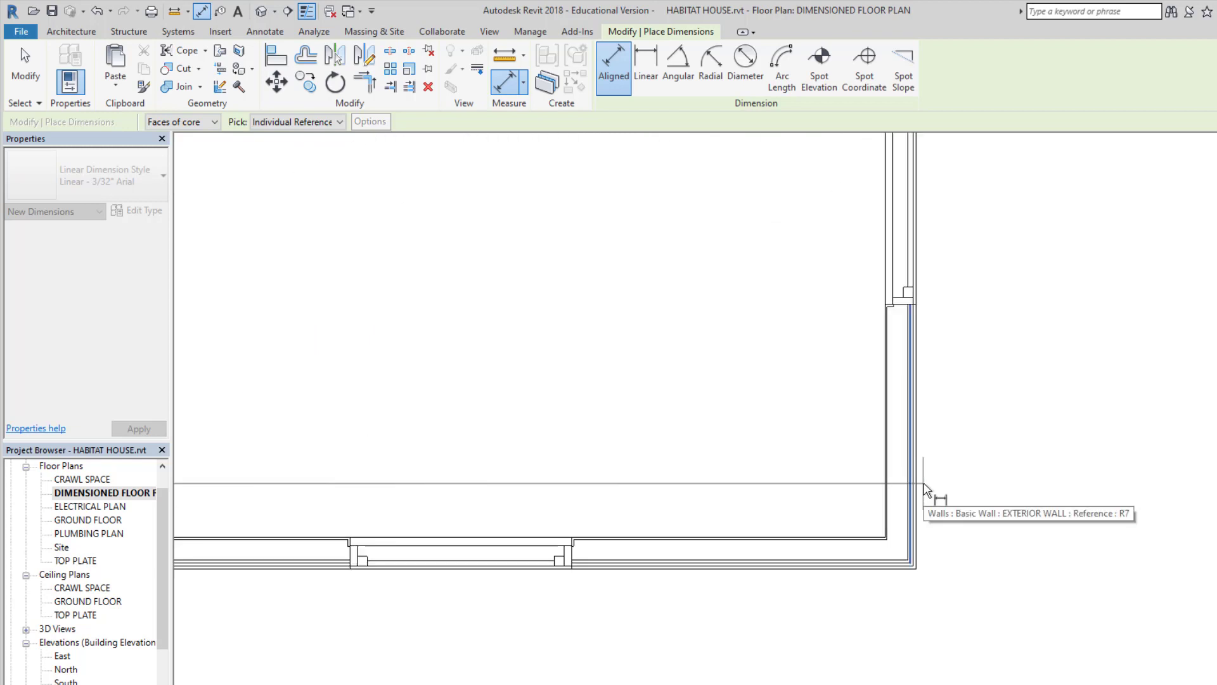
click(913, 494)
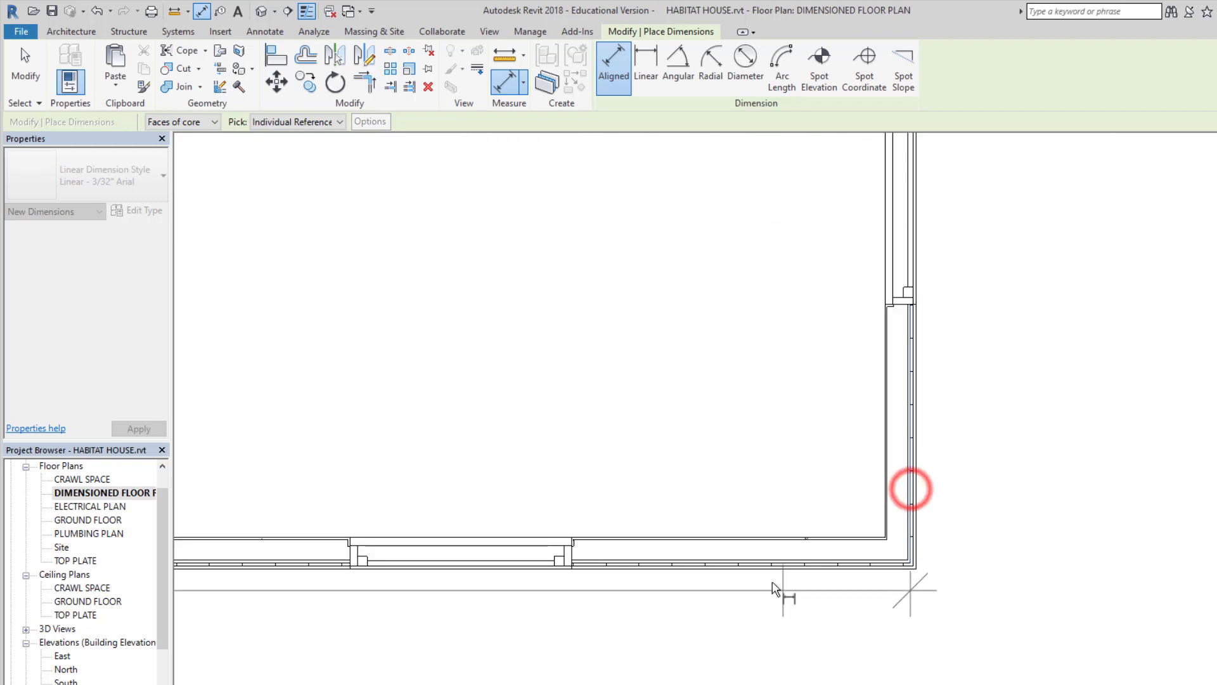
scroll(725, 603, down, 3)
middle_drag(491, 556, 679, 468)
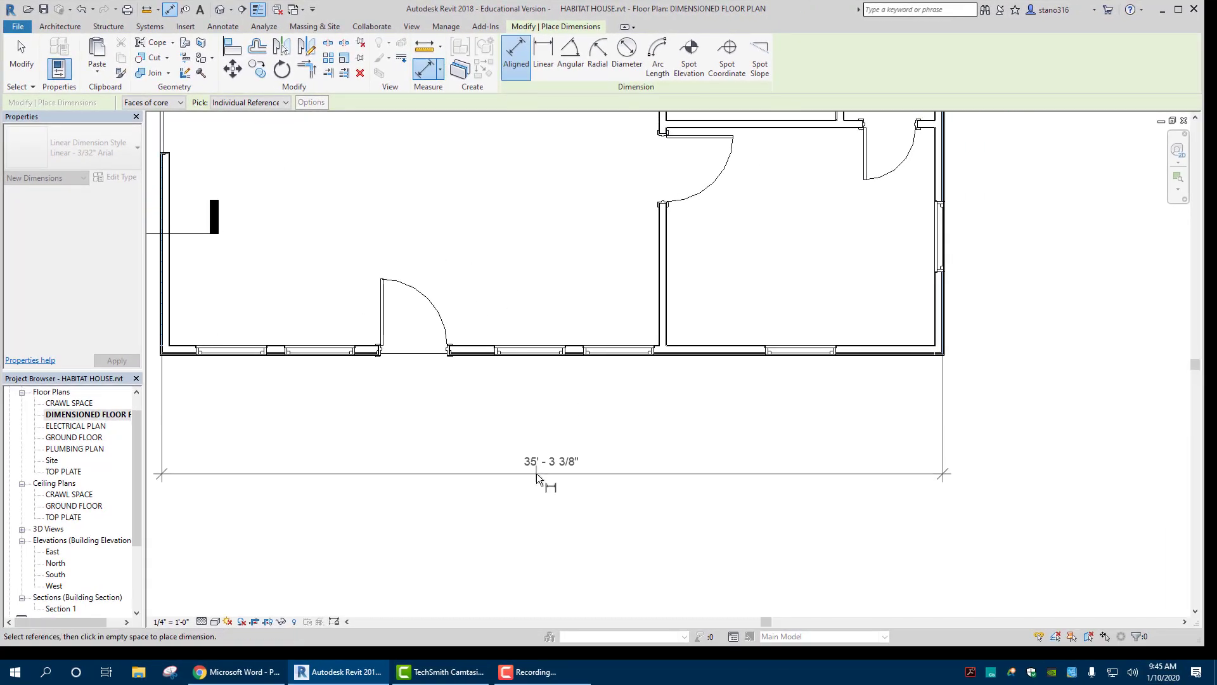
click(537, 473)
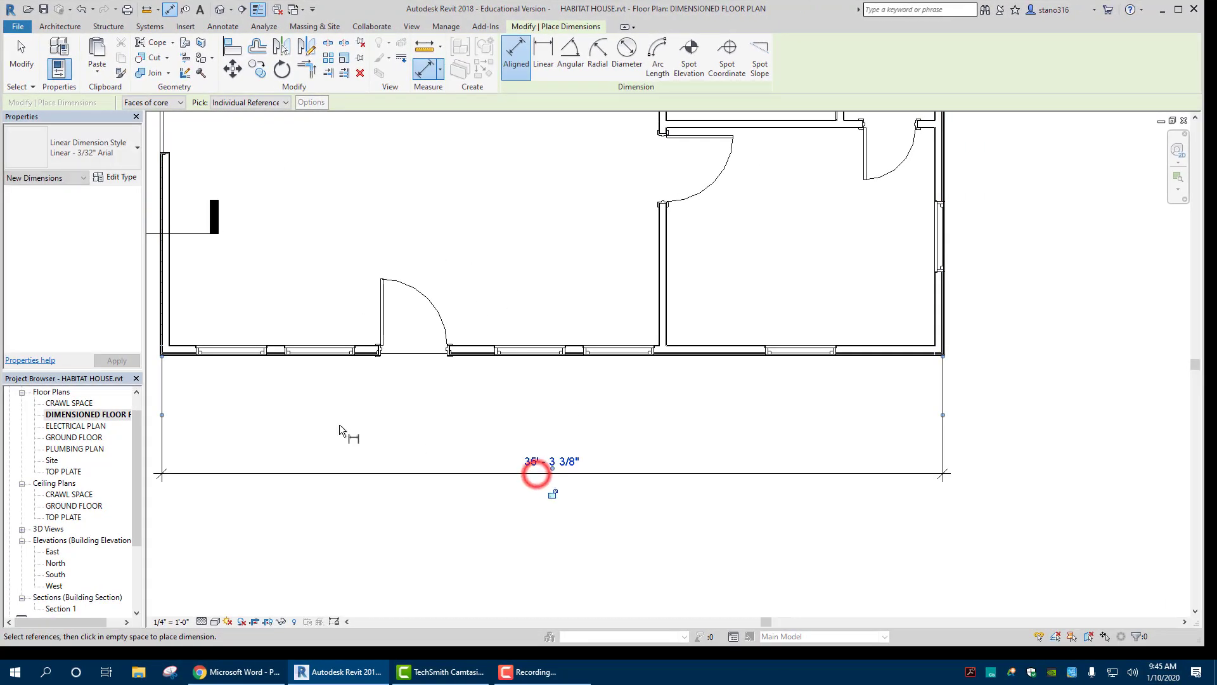
Add a room string along the south wall reading 22'-7 11/16" and 12'-7 11/16"
click(163, 327)
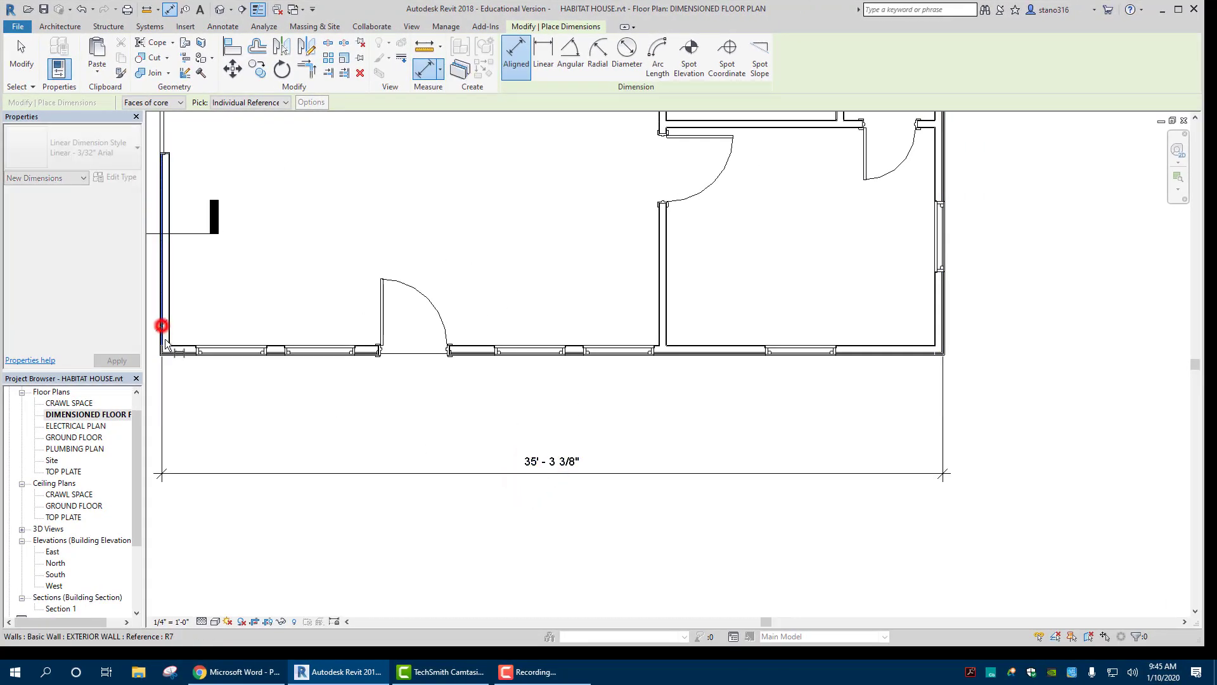
scroll(666, 325, up, 4)
click(663, 322)
scroll(664, 323, down, 2)
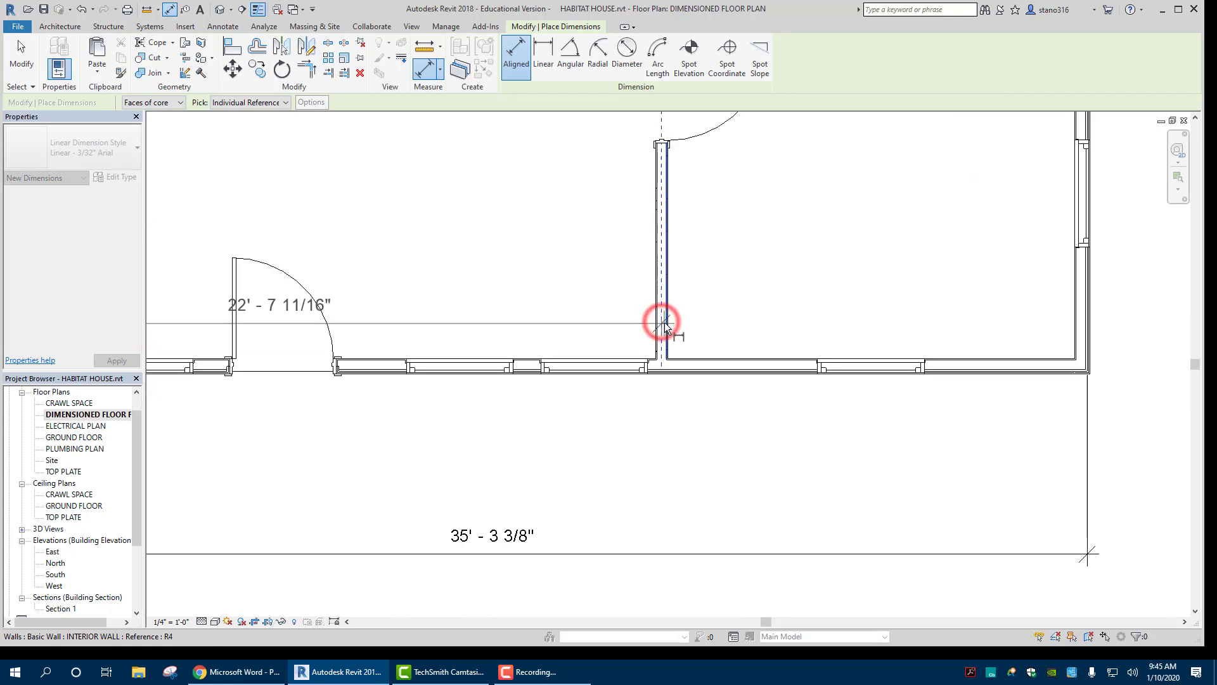
scroll(664, 326, down, 3)
click(874, 333)
click(785, 412)
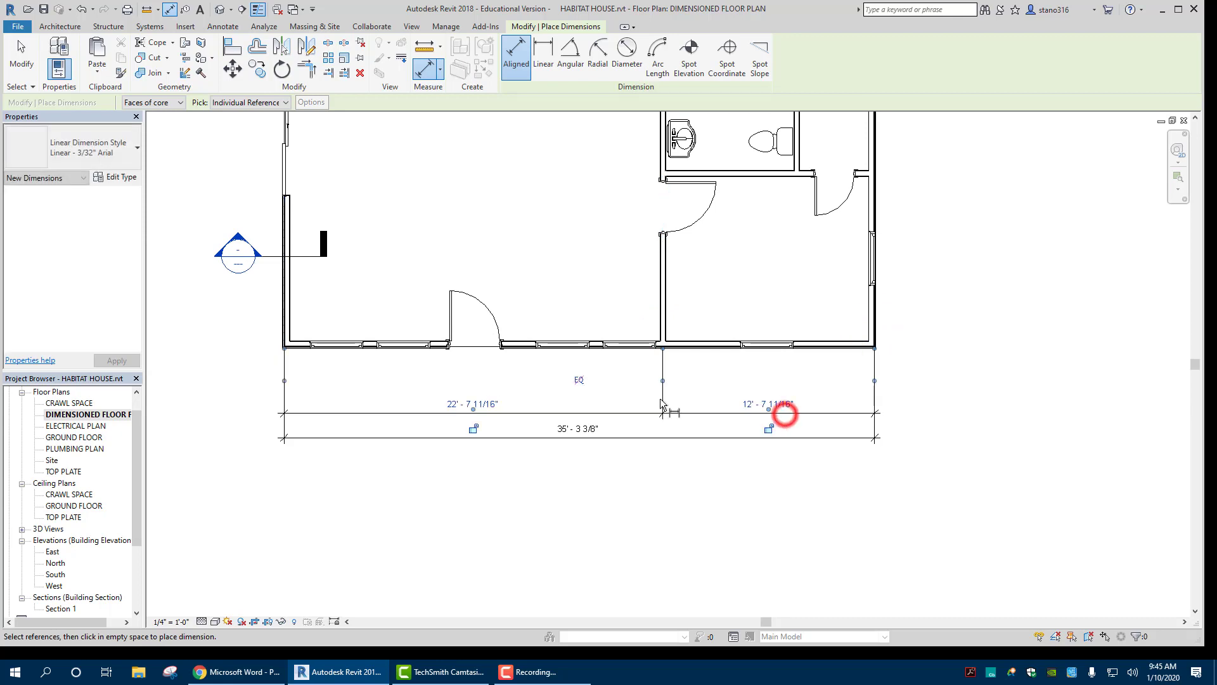
Add a string from the wall corner through the window and door centrelines along the south wall
scroll(297, 314, up, 3)
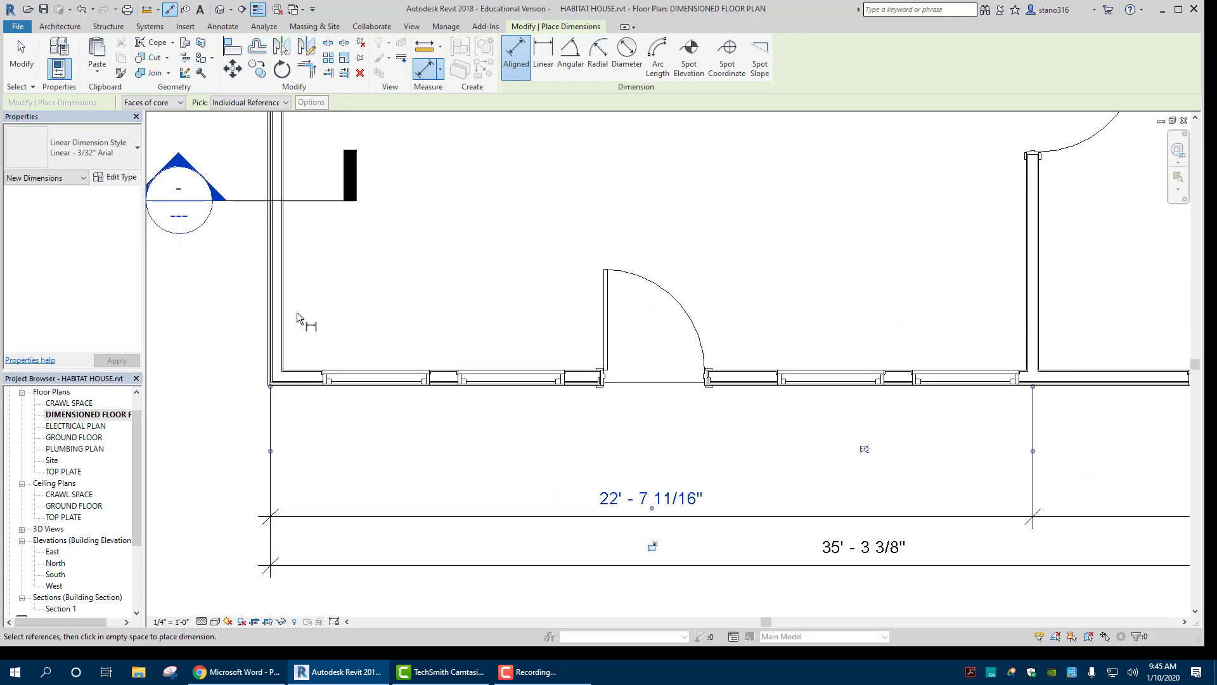
click(271, 365)
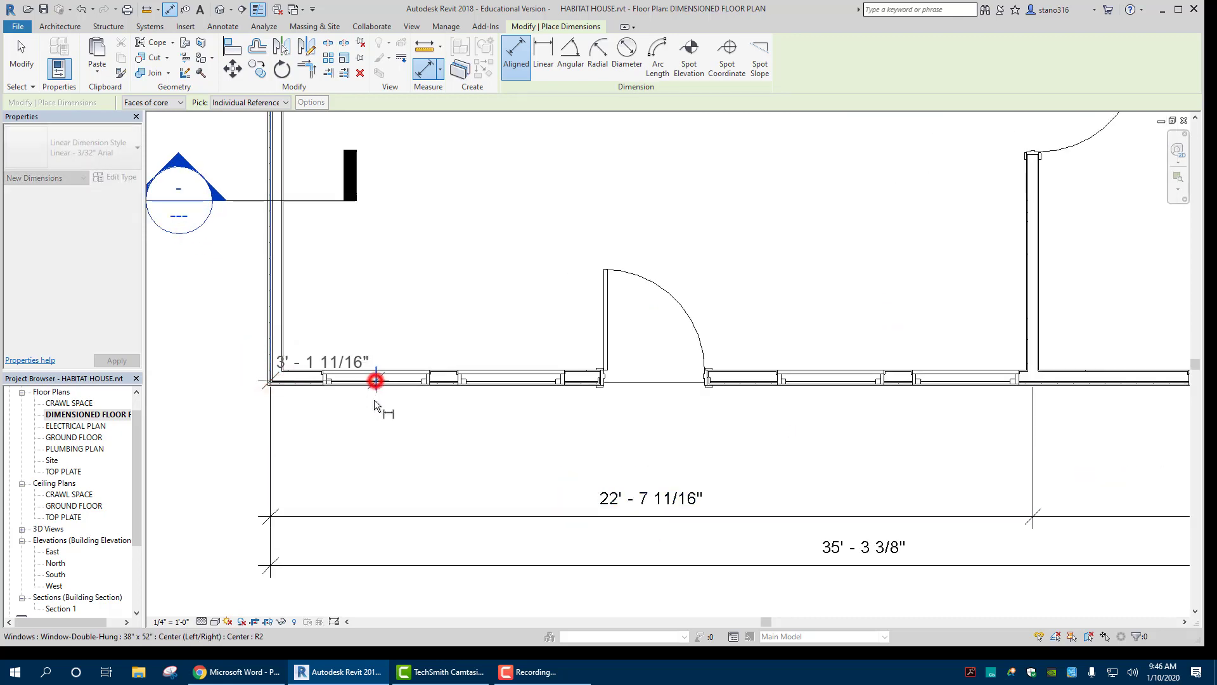
click(510, 380)
click(655, 378)
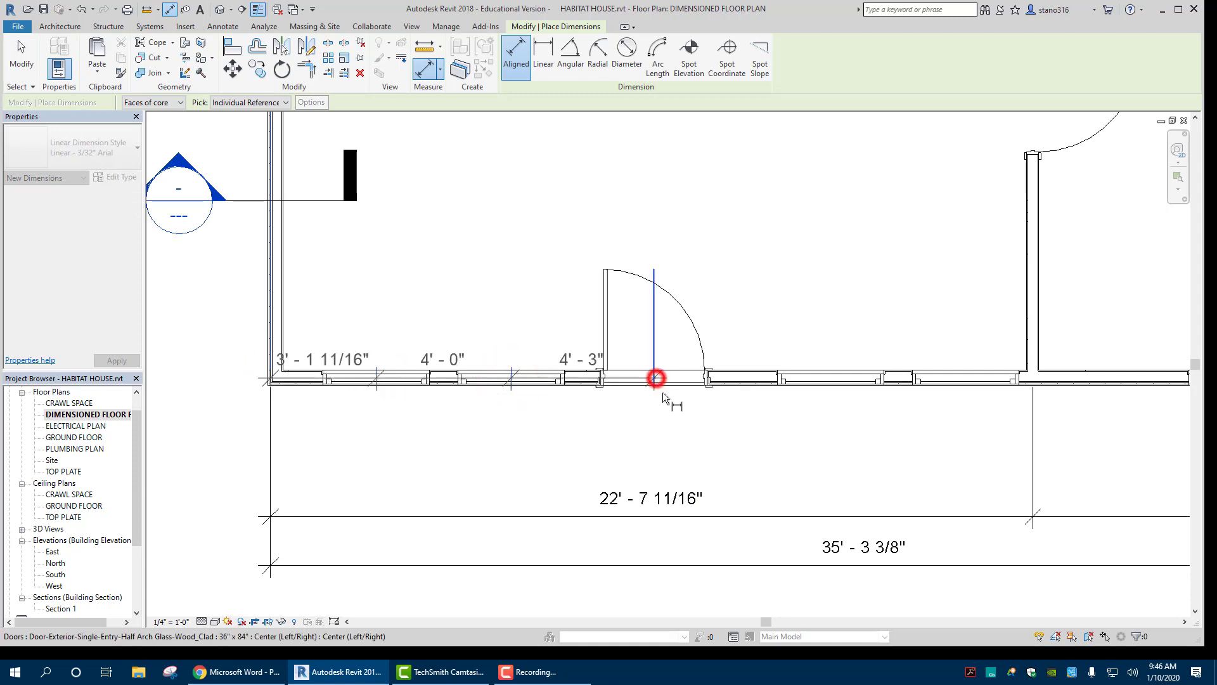
click(828, 381)
click(964, 381)
scroll(962, 386, down, 5)
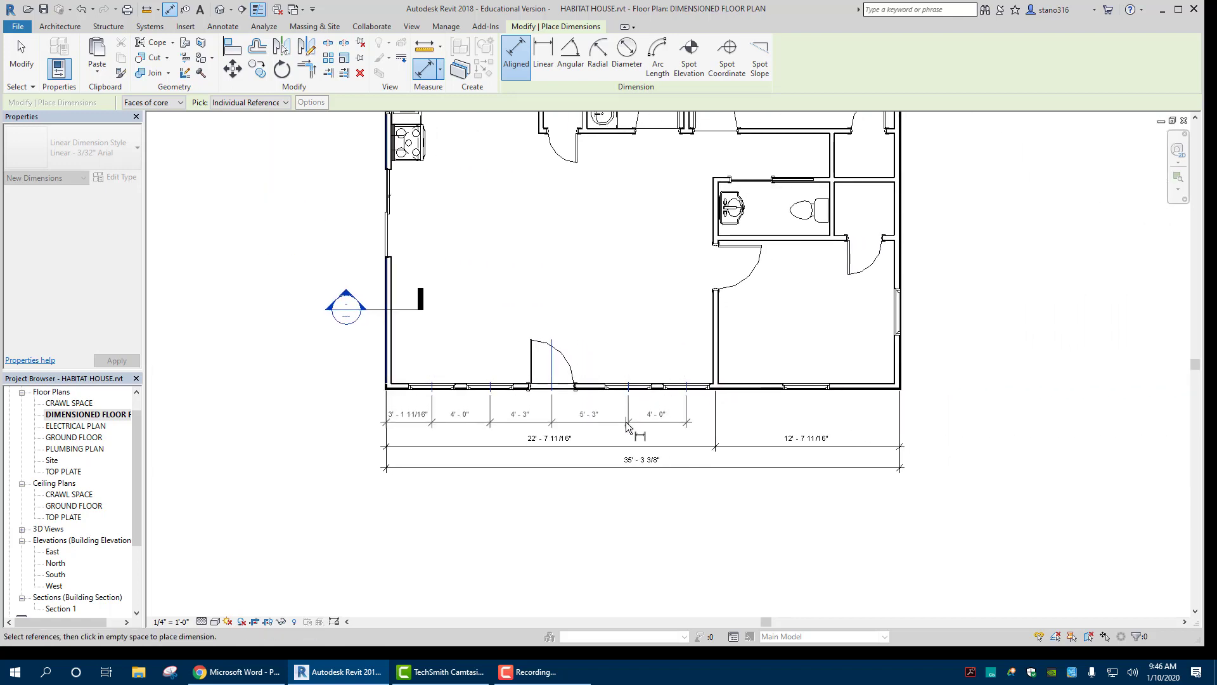
click(626, 423)
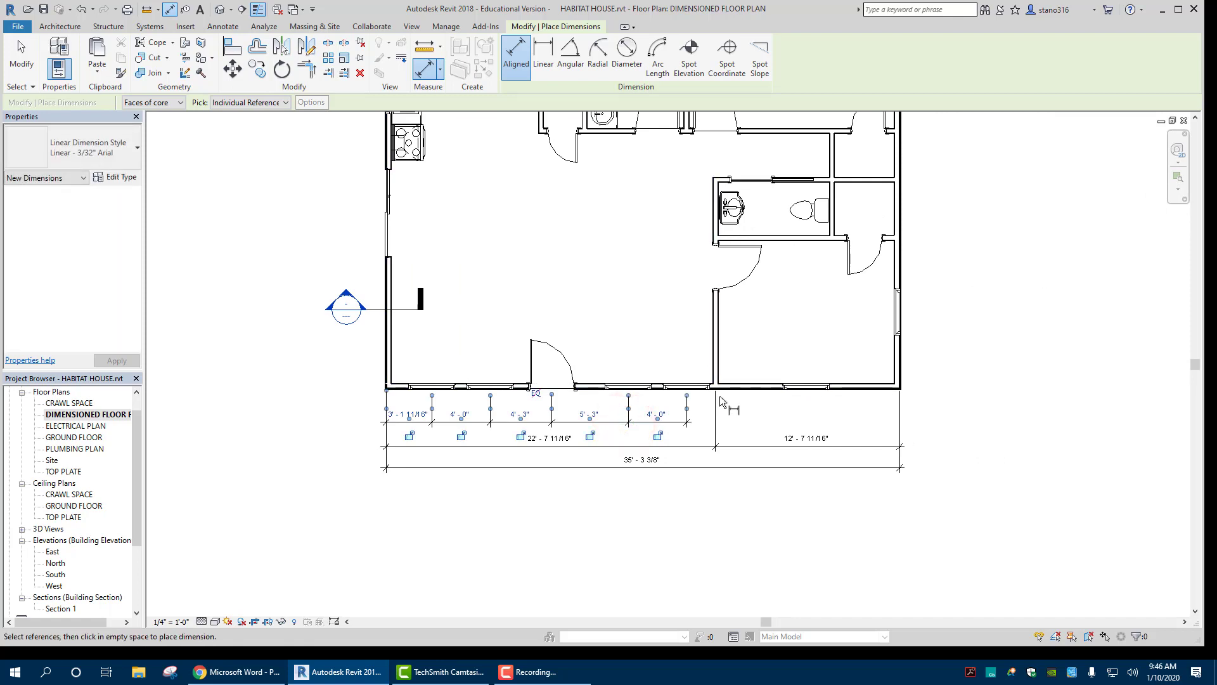
Add a 6'-2 5/8" / 6'-5 1/16" string from the interior wall to the right exterior wall
scroll(721, 398, up, 3)
click(707, 319)
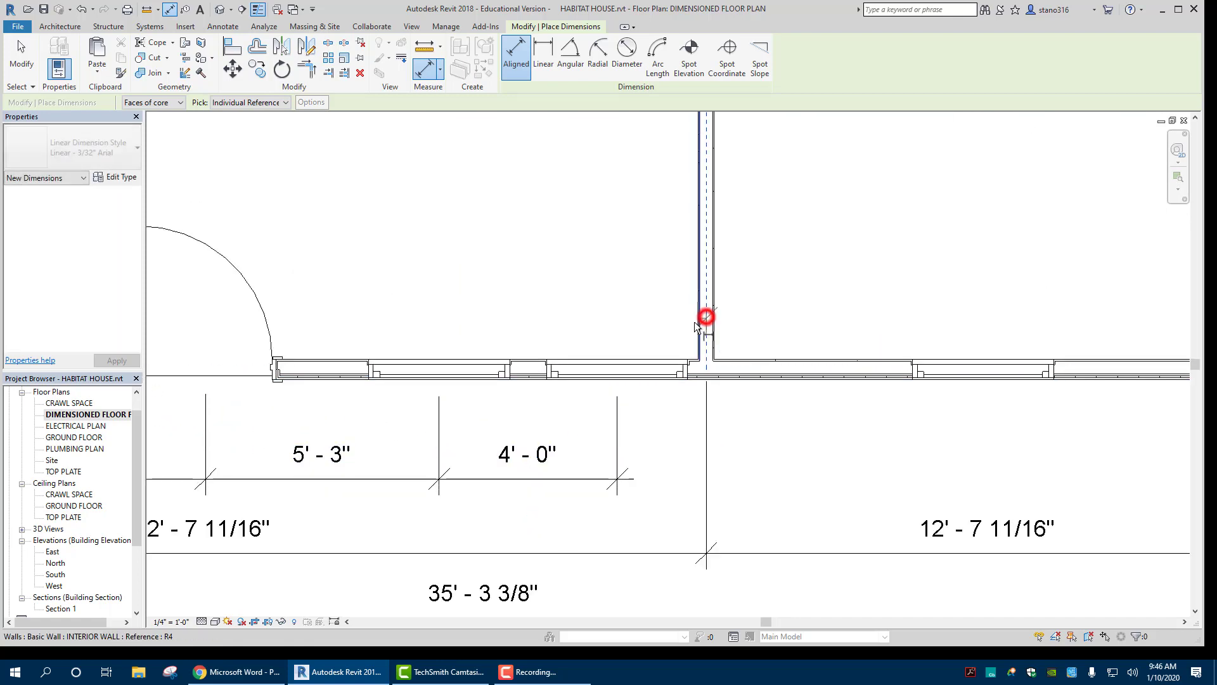
click(987, 378)
scroll(989, 384, down, 2)
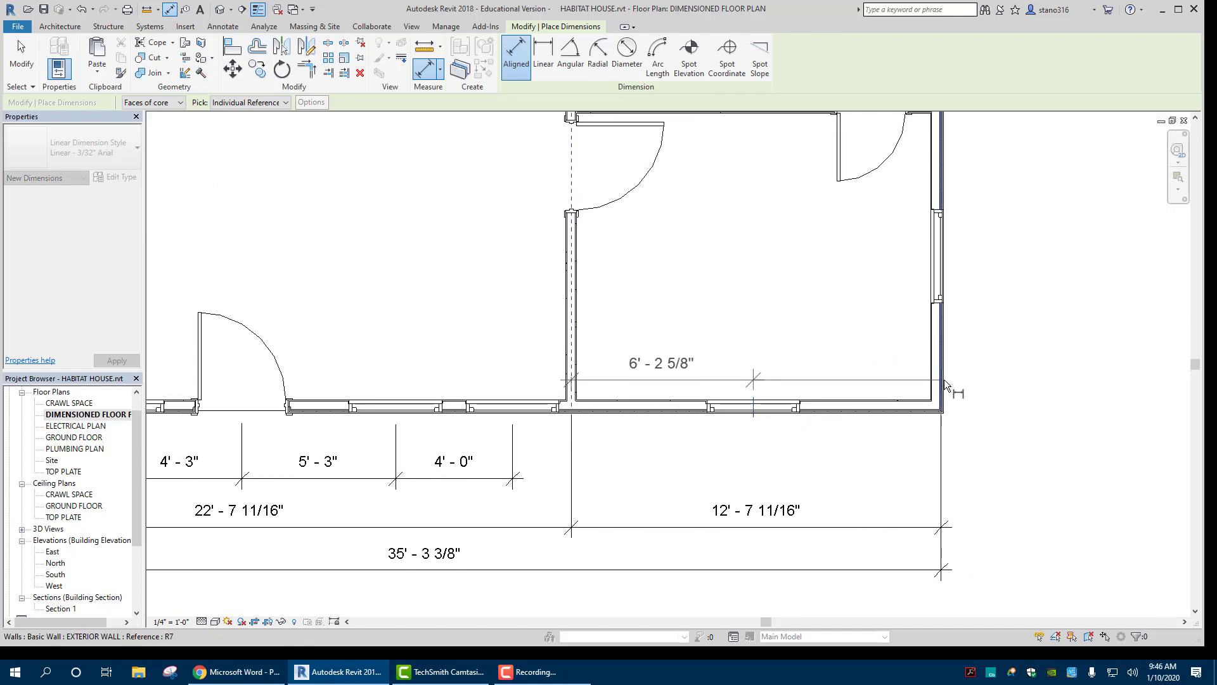
click(943, 380)
click(887, 478)
right_click(710, 325)
click(726, 324)
scroll(603, 383, down, 2)
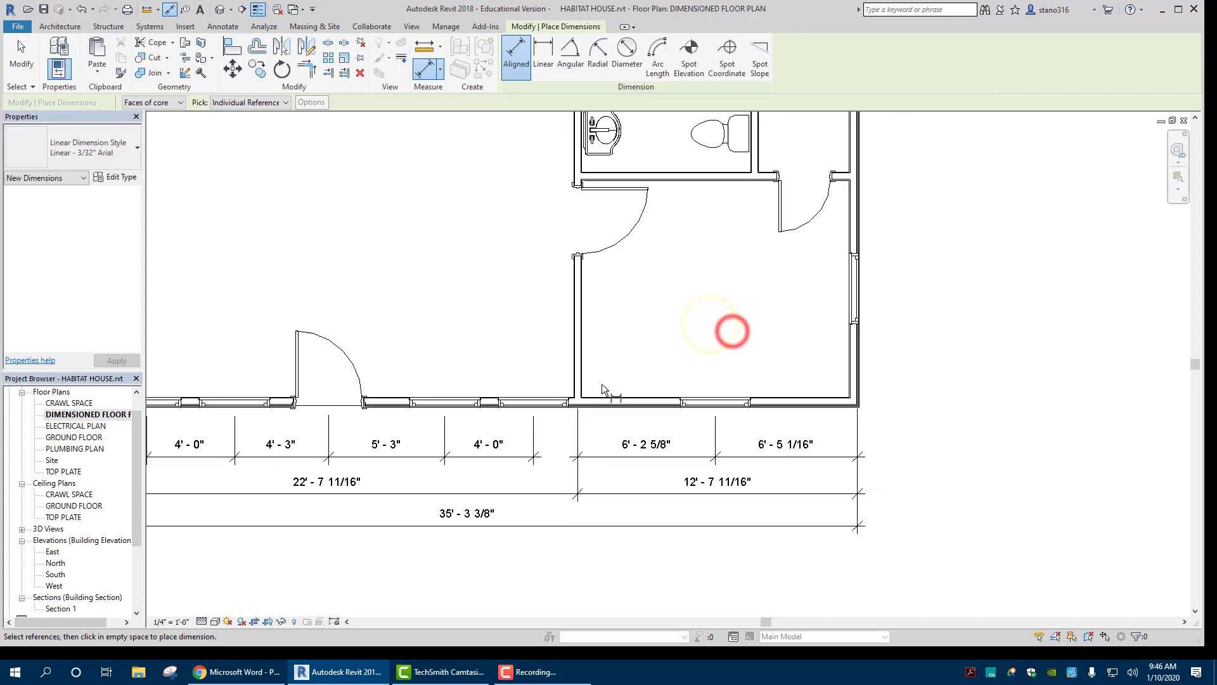
middle_drag(368, 403, 569, 360)
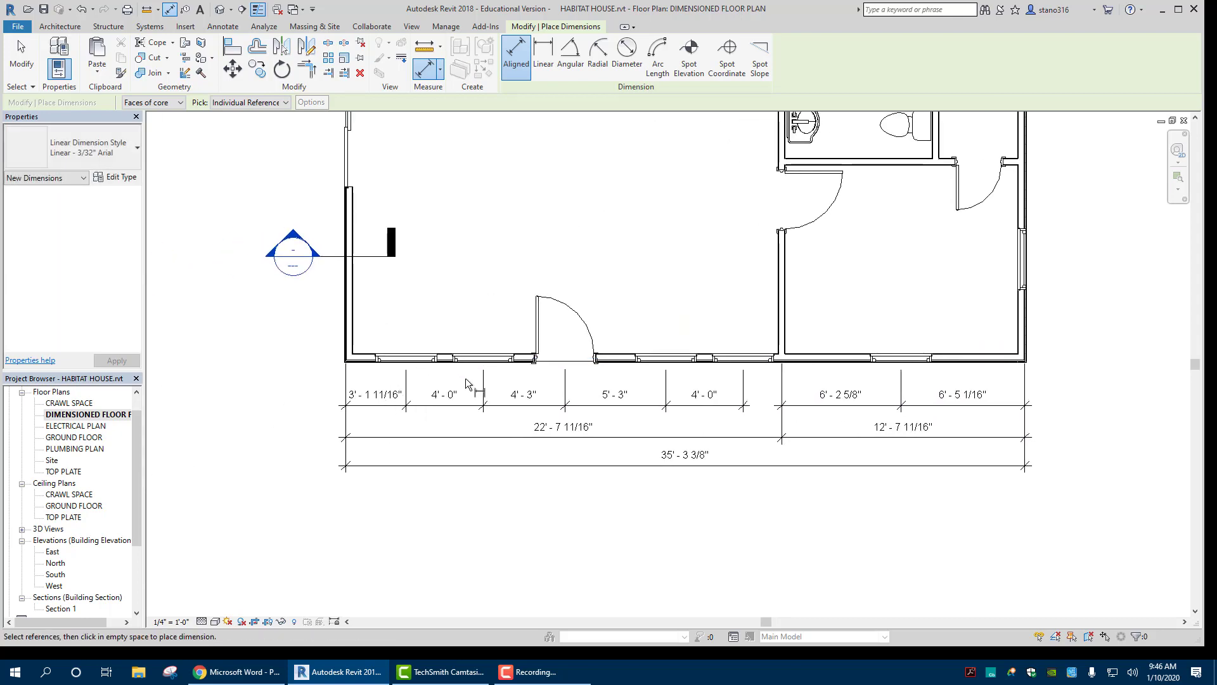
scroll(463, 378, up, 1)
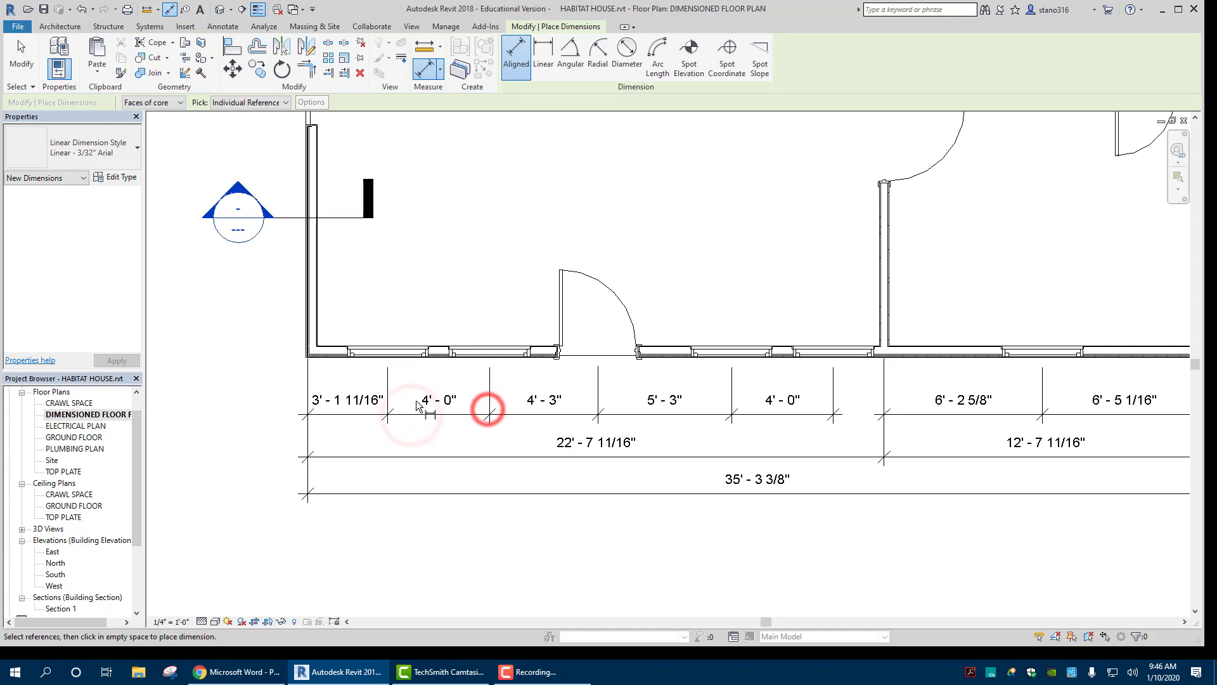
Move the window spacing and 6'-2 5/8" / 6'-5 1/16" strings up toward the south wall
key(Escape)
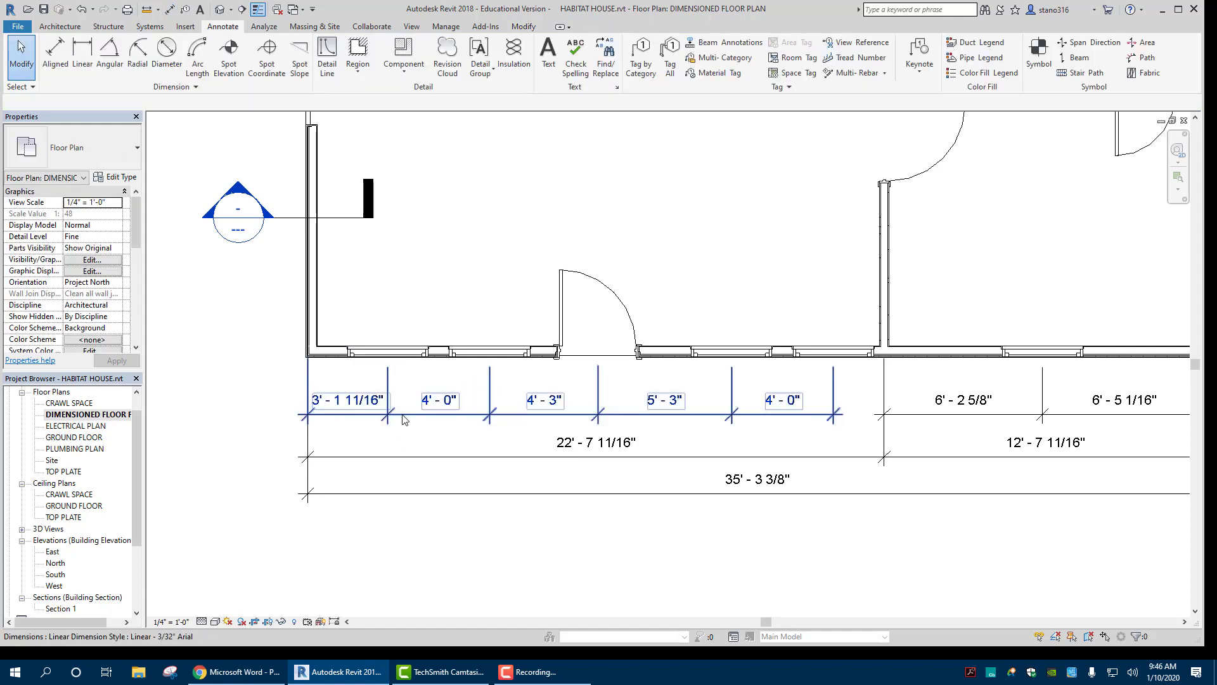
drag(401, 413, 407, 388)
drag(919, 414, 918, 388)
Raise the 22'-7 11/16" / 12'-7 11/16" string and the 35'-3 3/8" overall beneath them
click(482, 458)
drag(482, 457, 480, 415)
click(484, 493)
drag(481, 492, 484, 440)
scroll(514, 477, down, 2)
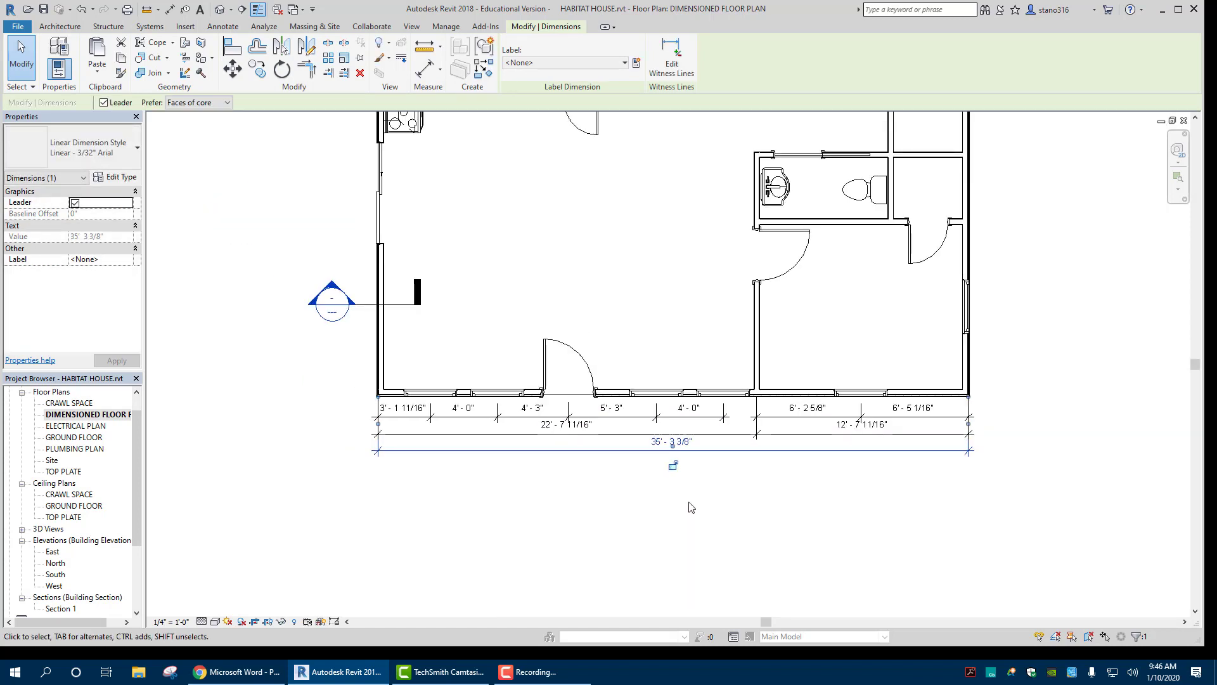
scroll(539, 544, down, 4)
click(488, 540)
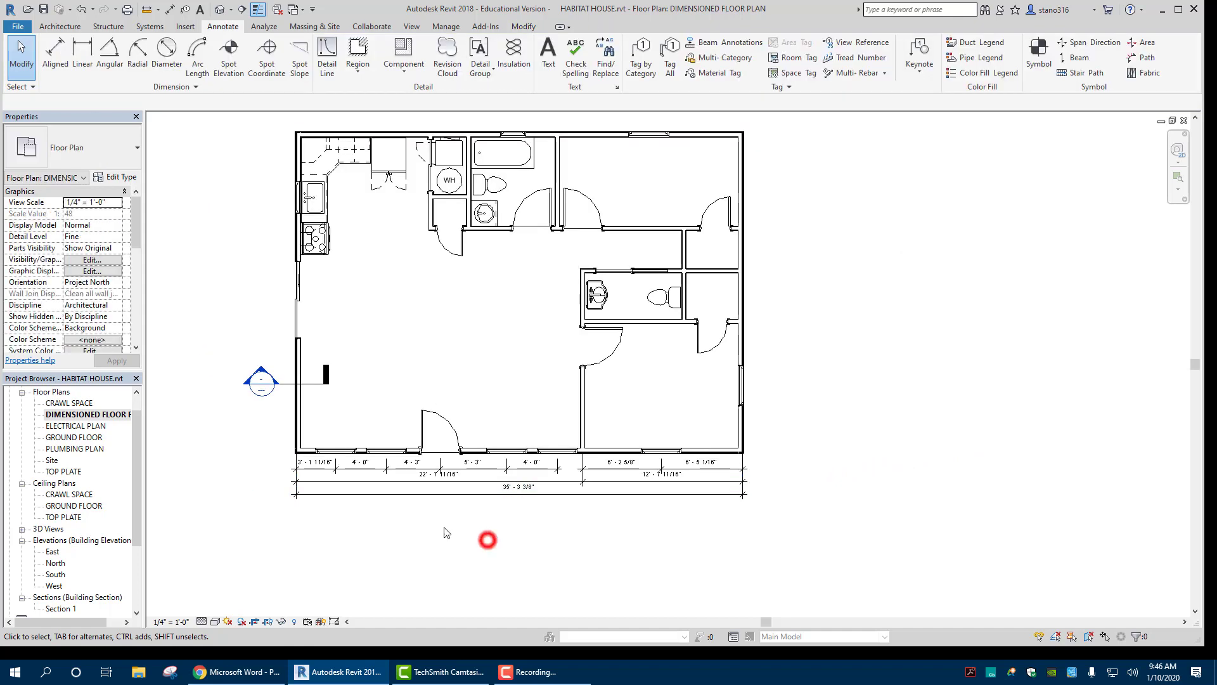
middle_drag(441, 530, 435, 555)
click(619, 488)
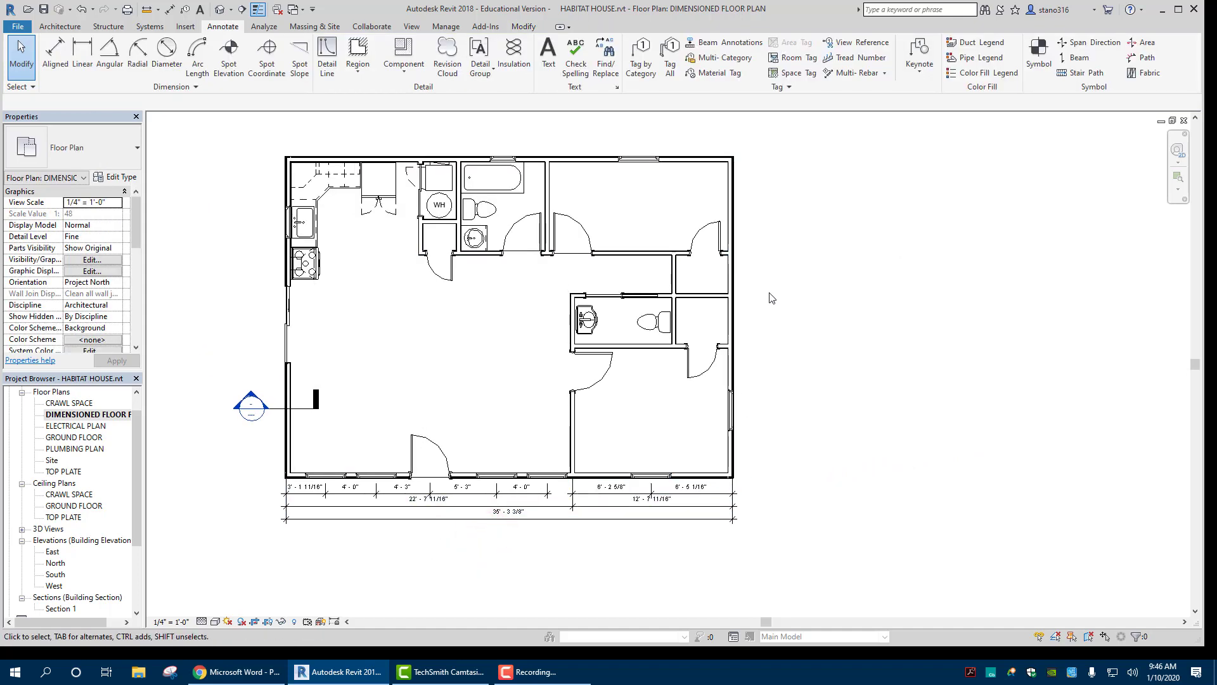
Dimension the plan's overall depth, top wall to bottom wall (25'-3 3/8"), on the right side
scroll(767, 295, up, 1)
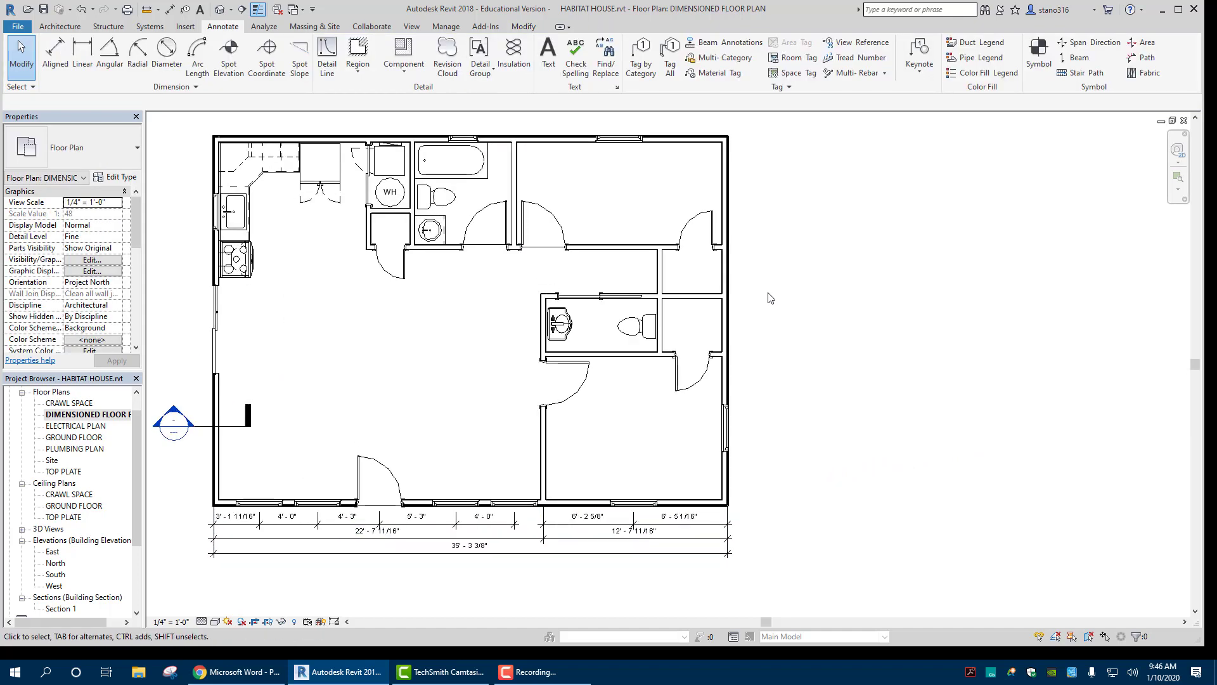
click(56, 51)
scroll(710, 146, up, 1)
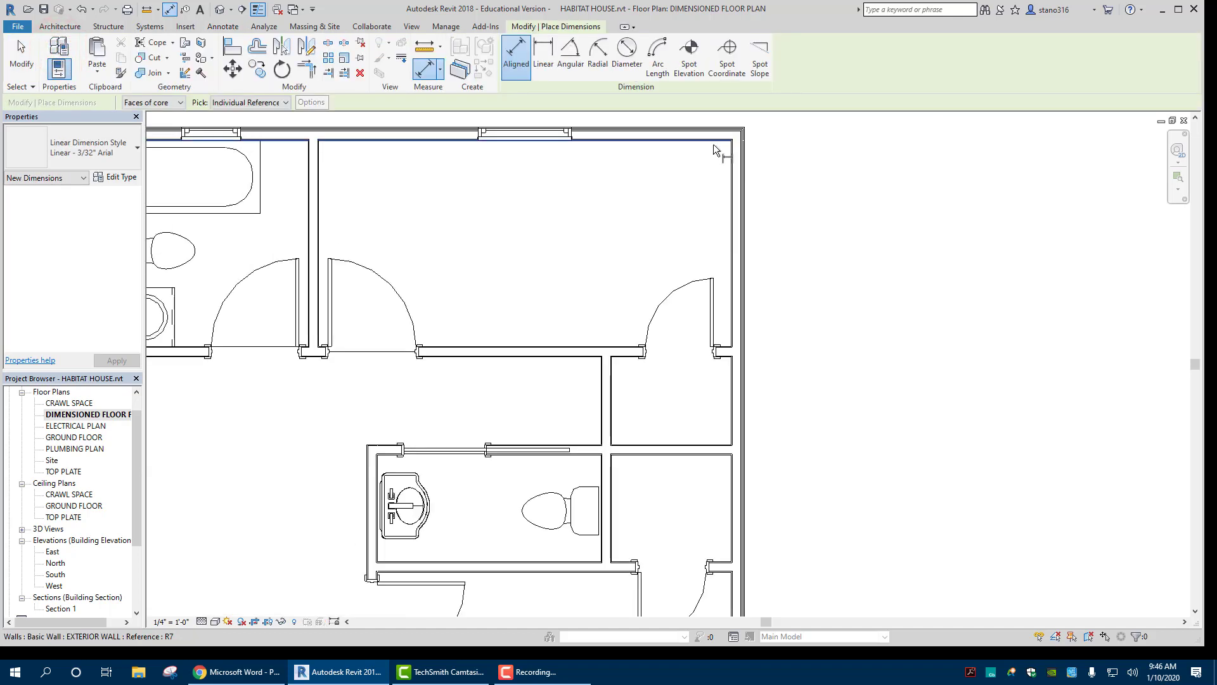
scroll(690, 133, up, 4)
click(689, 133)
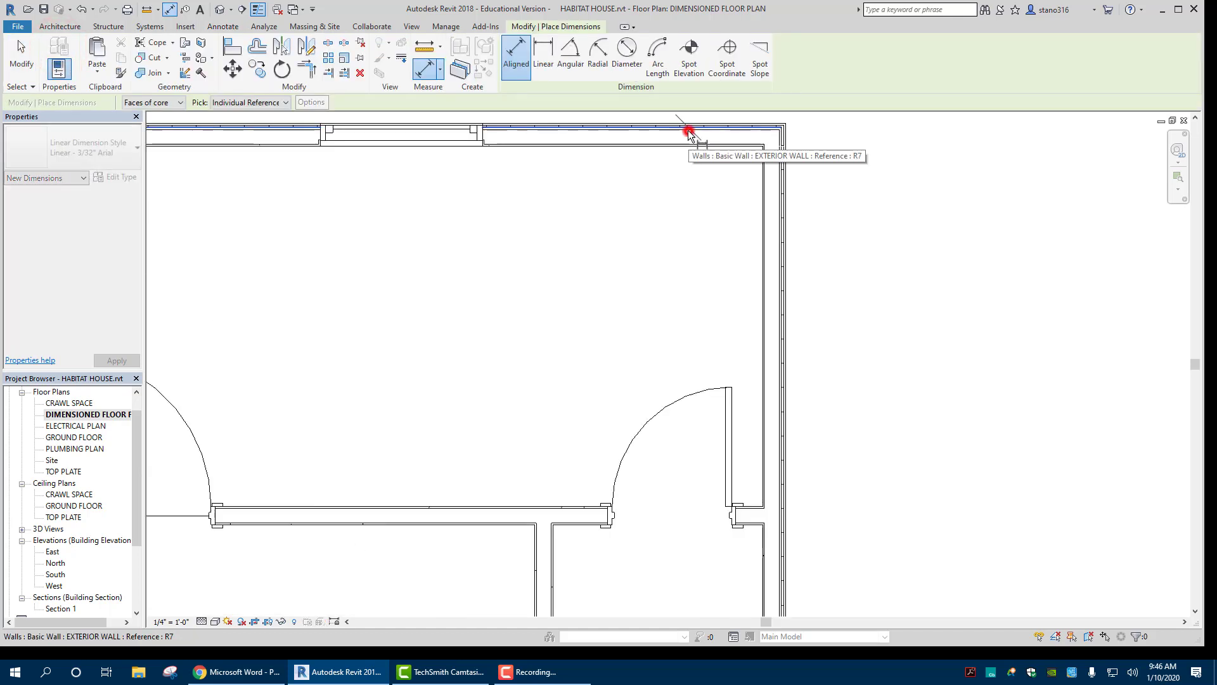
scroll(687, 190, down, 4)
middle_drag(628, 460, 614, 320)
click(664, 476)
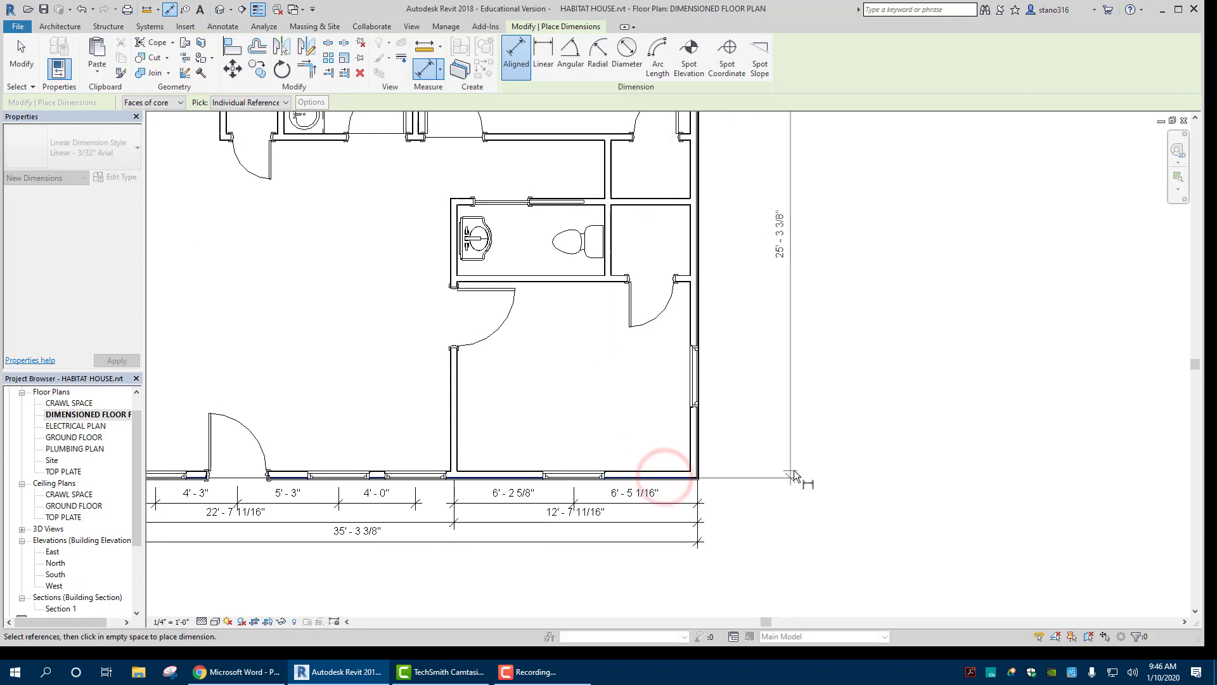
click(823, 471)
Add a vertical room-by-room string through the interior walls beside the plan
scroll(644, 322, down, 1)
middle_drag(653, 230, 603, 355)
scroll(602, 355, up, 1)
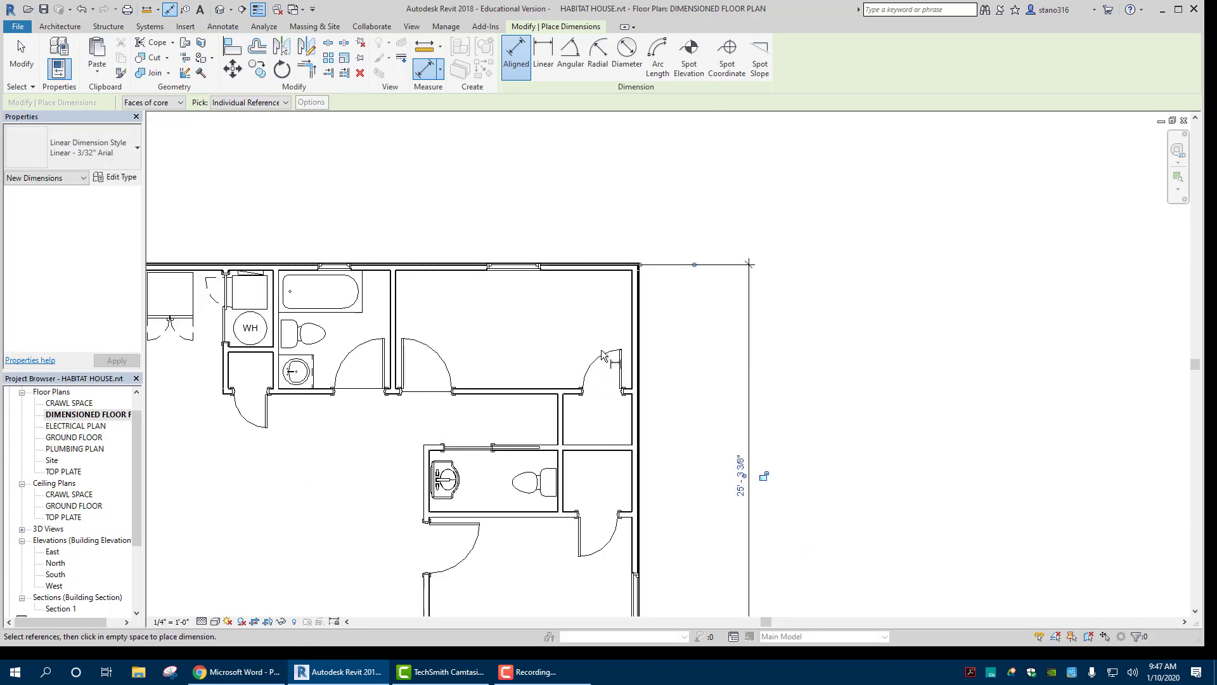
click(624, 264)
click(628, 391)
scroll(602, 451, up, 3)
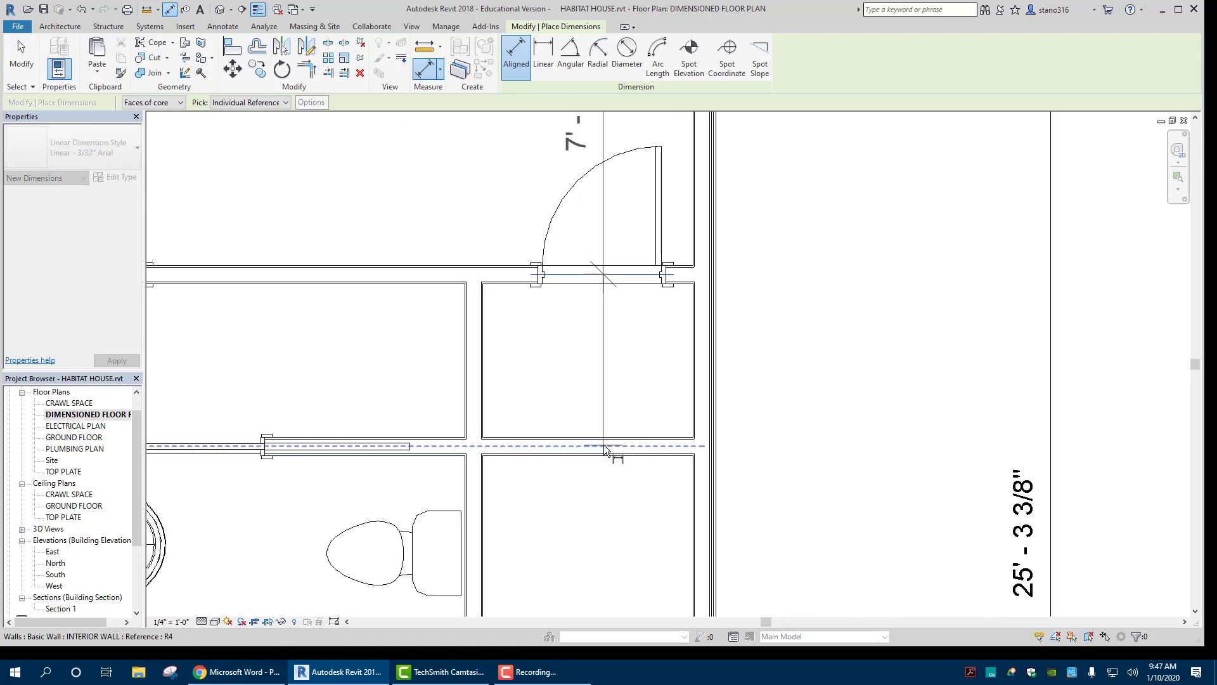
click(603, 445)
middle_drag(621, 512, 573, 354)
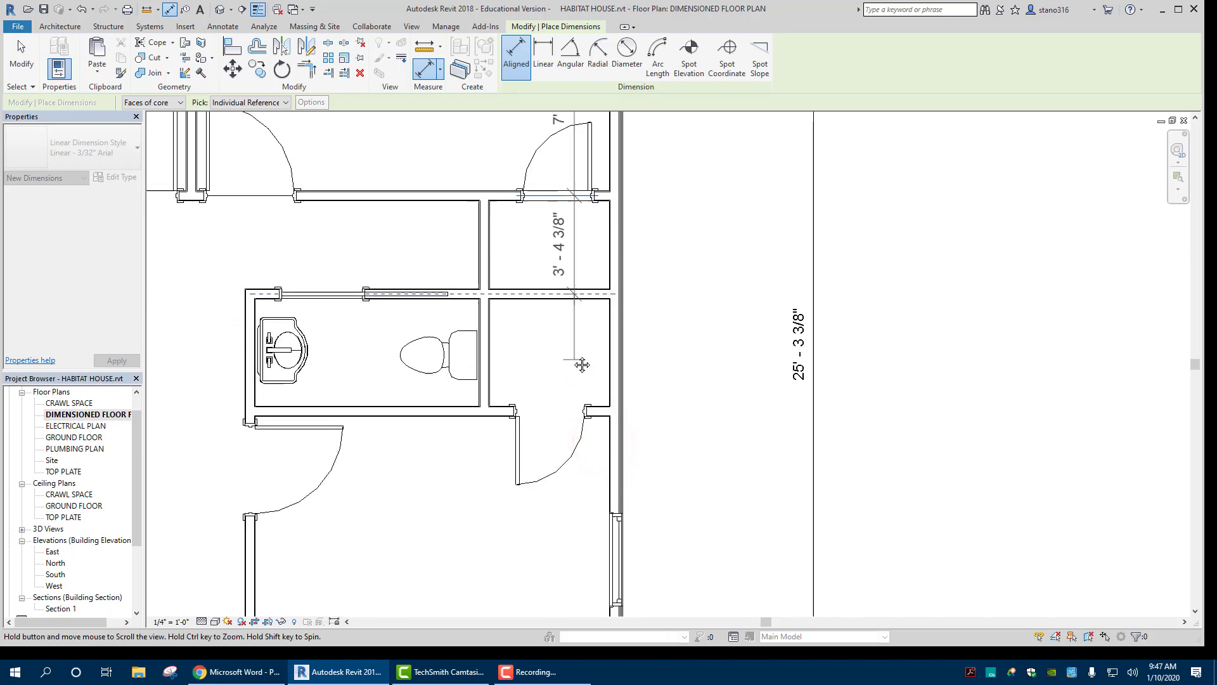
click(572, 409)
scroll(569, 424, down, 3)
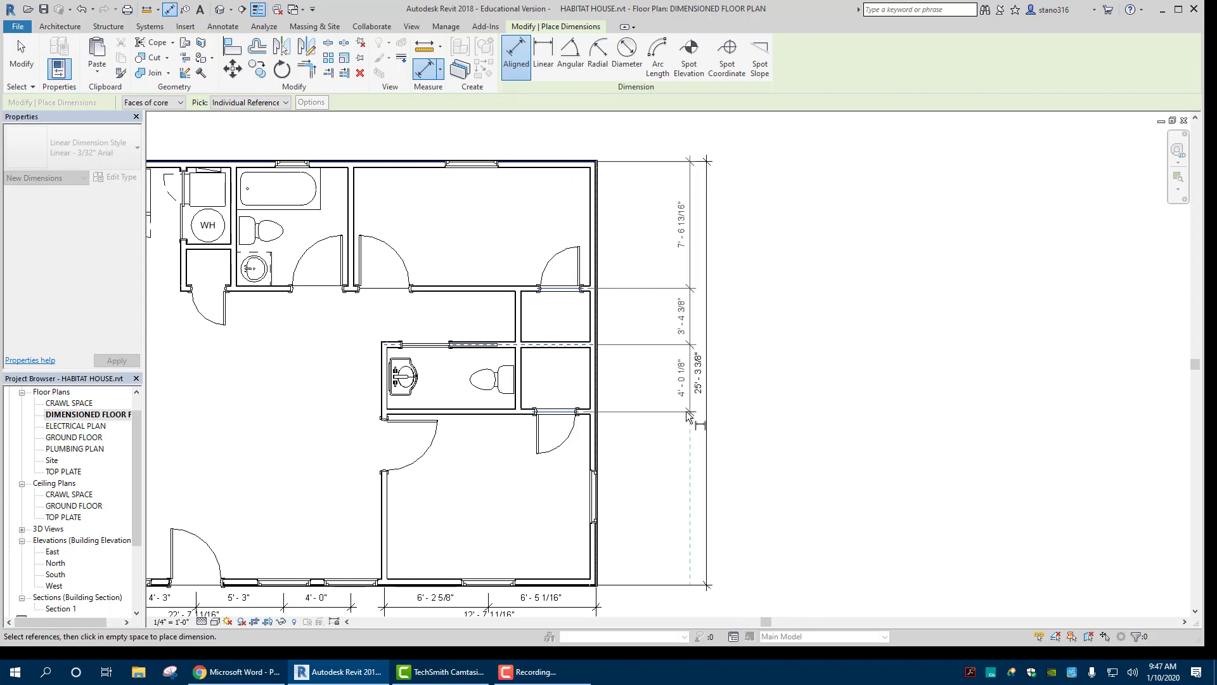
click(683, 414)
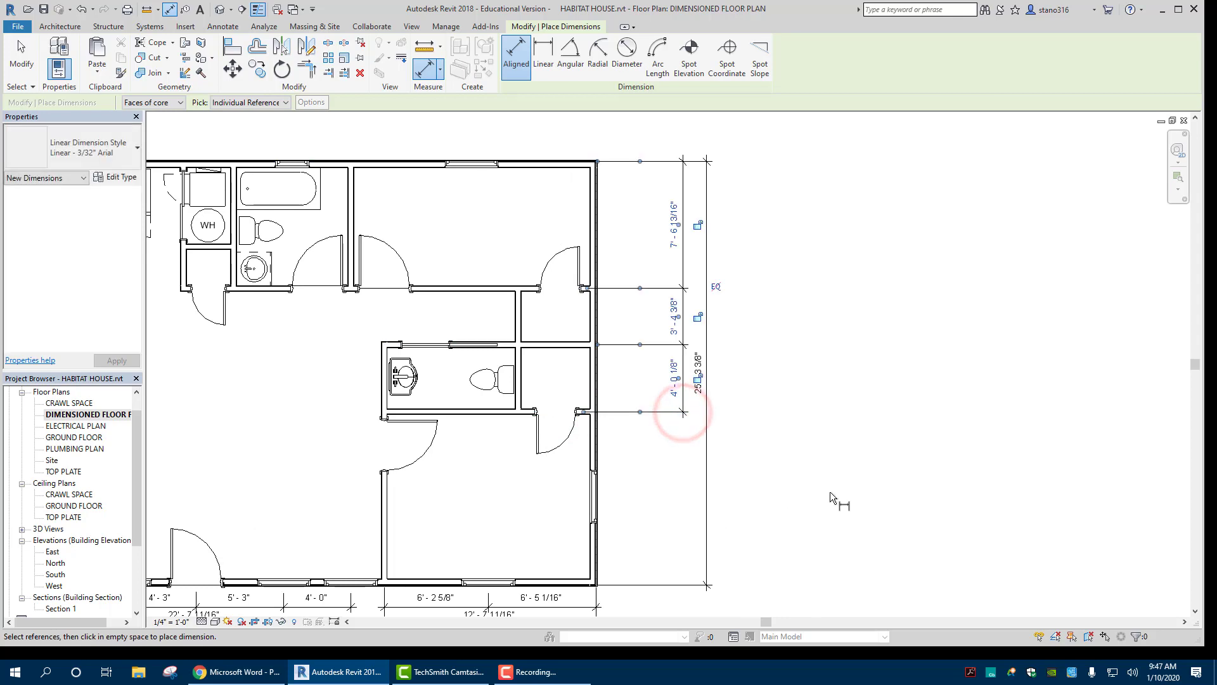
Delete that east-side room dimension string
key(Escape)
key(Escape)
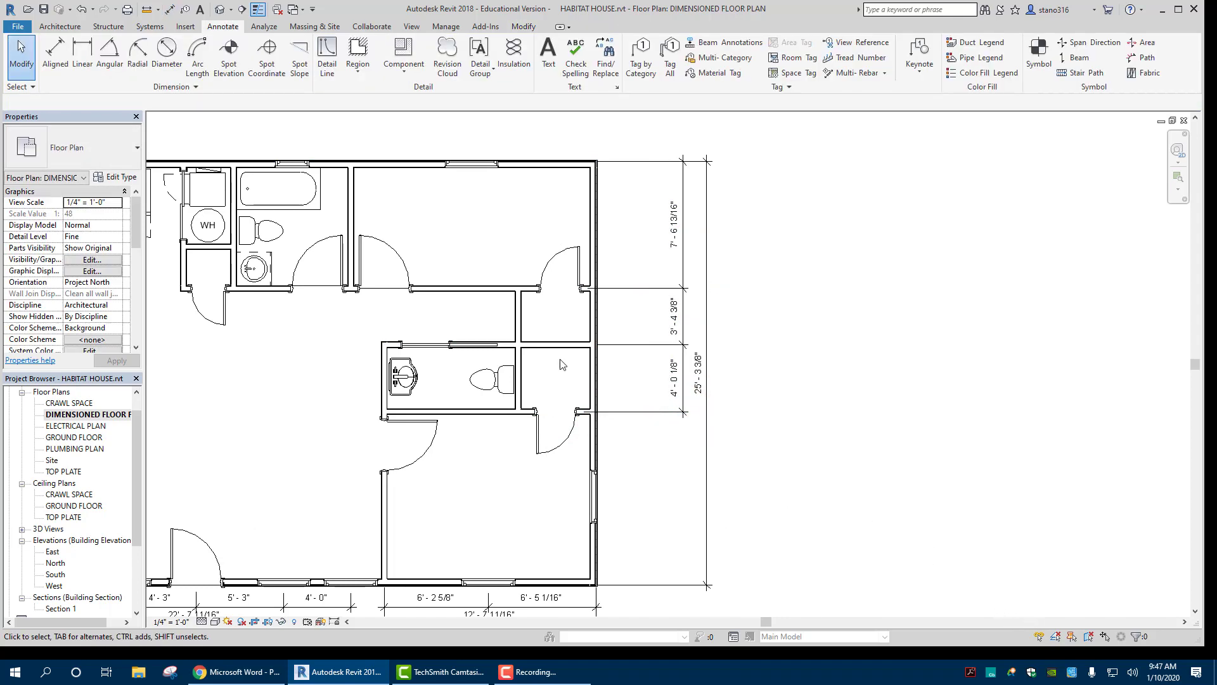
click(520, 675)
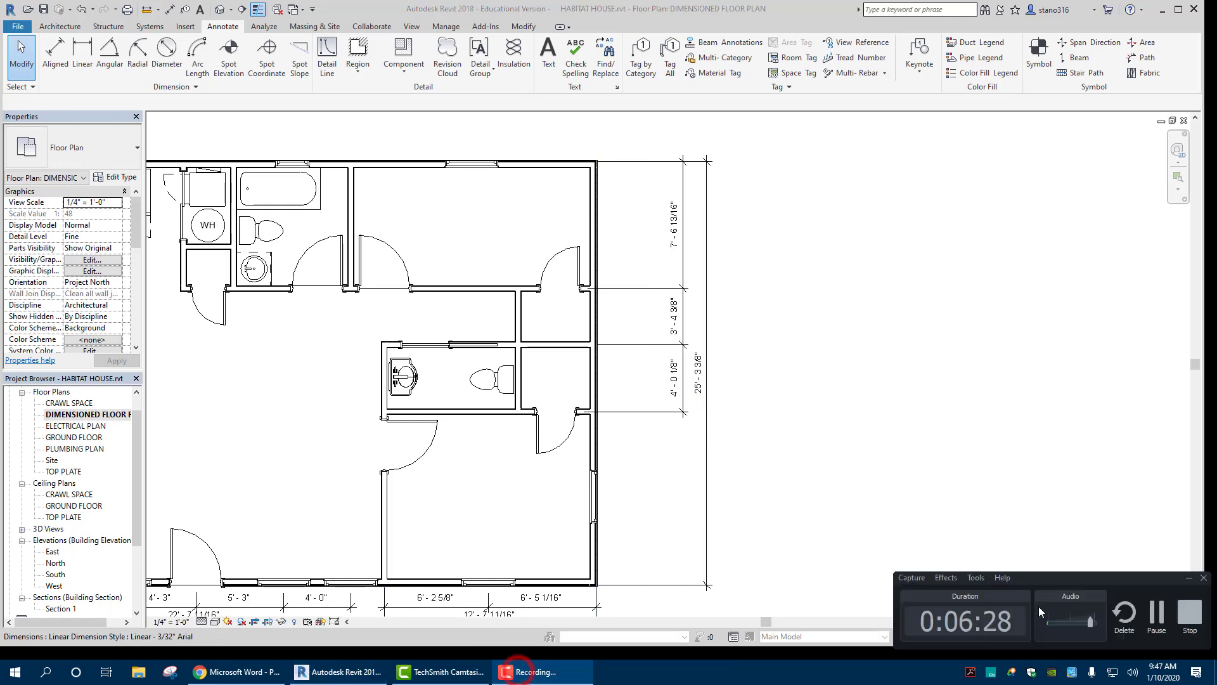
click(1158, 614)
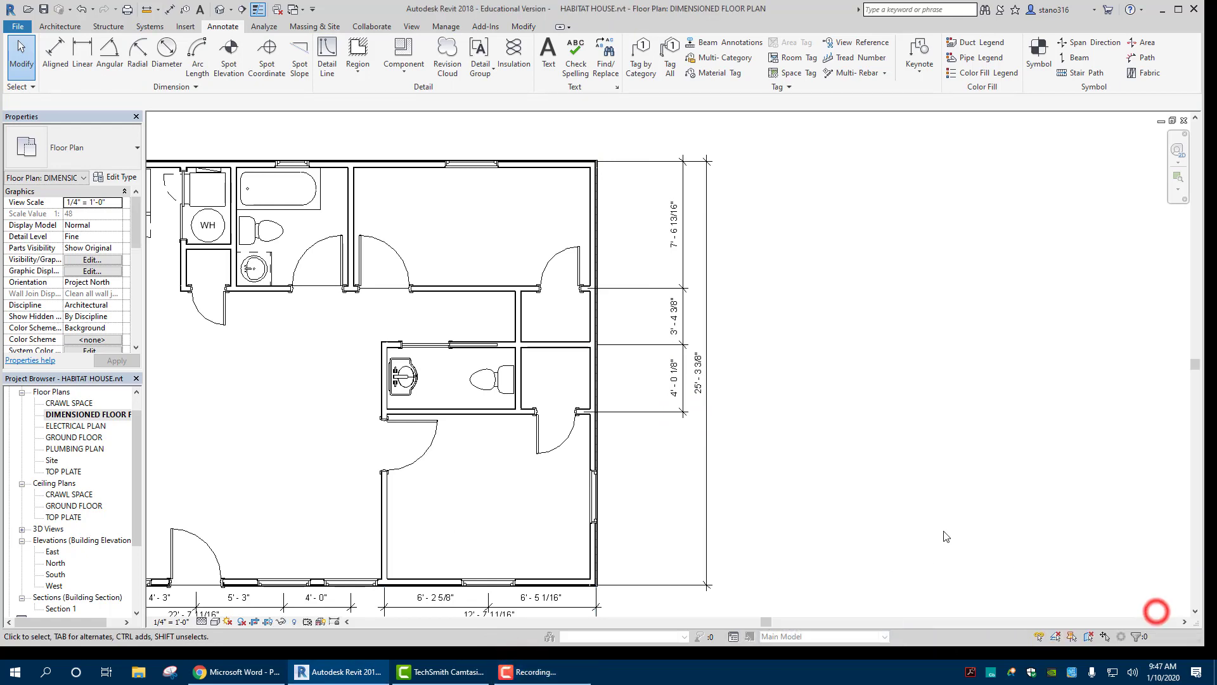
click(617, 413)
key(Delete)
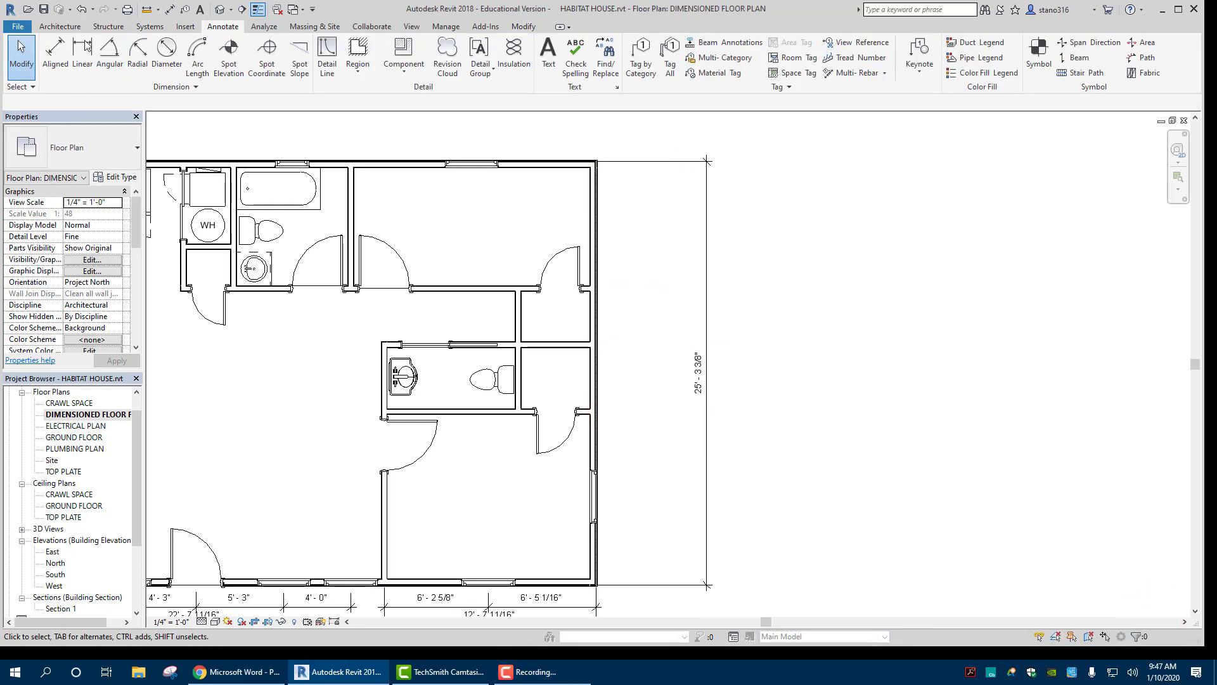
Dimension the east side room by room, top wall through interior and closet walls to the bottom wall
click(53, 53)
click(579, 162)
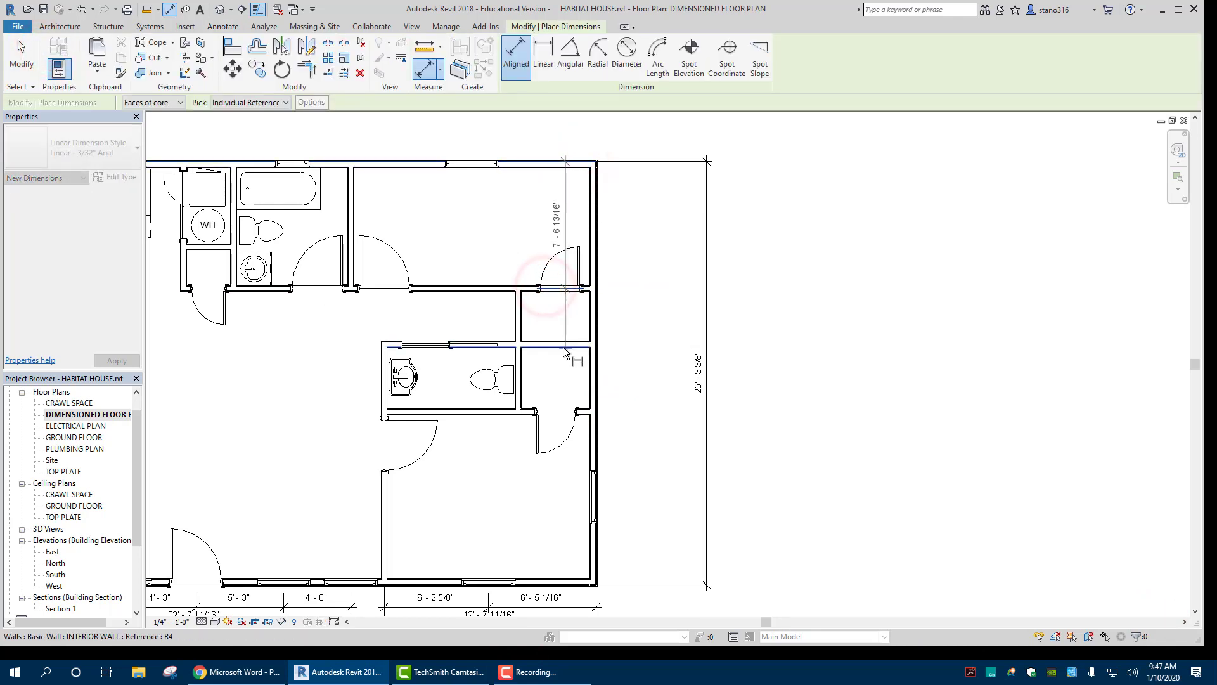
scroll(558, 346, up, 2)
scroll(539, 348, up, 2)
scroll(533, 350, down, 1)
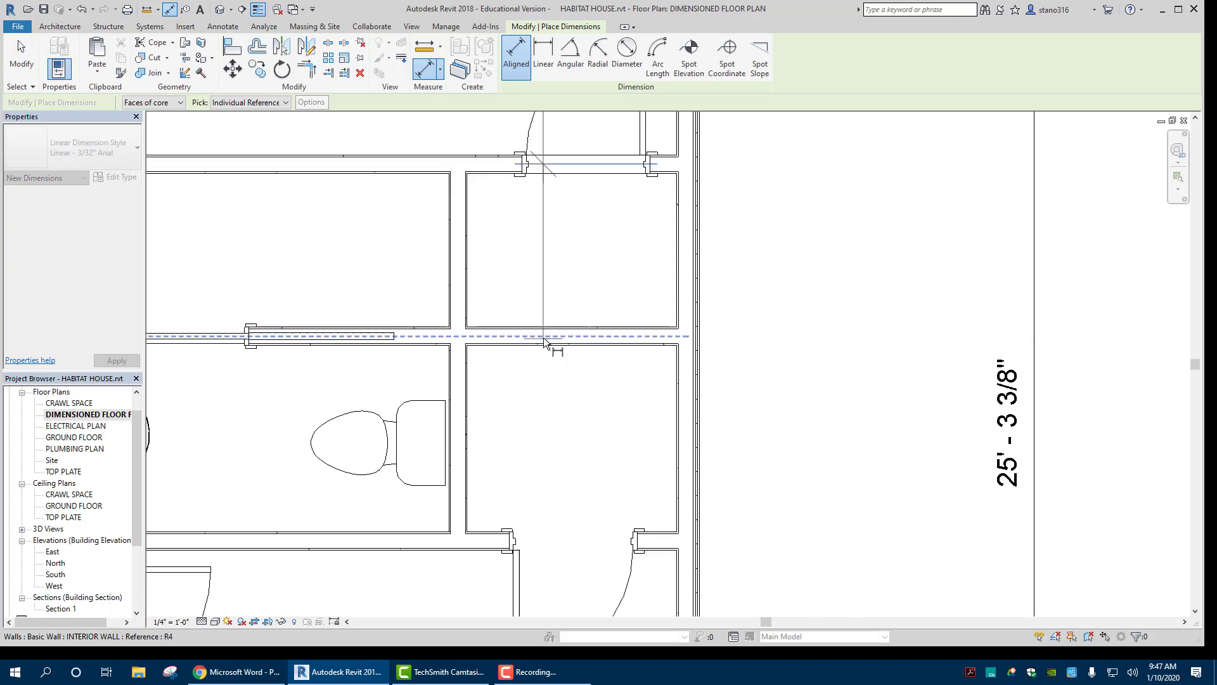
click(544, 339)
scroll(565, 381, down, 1)
click(579, 462)
scroll(579, 464, down, 2)
middle_drag(579, 466, 547, 371)
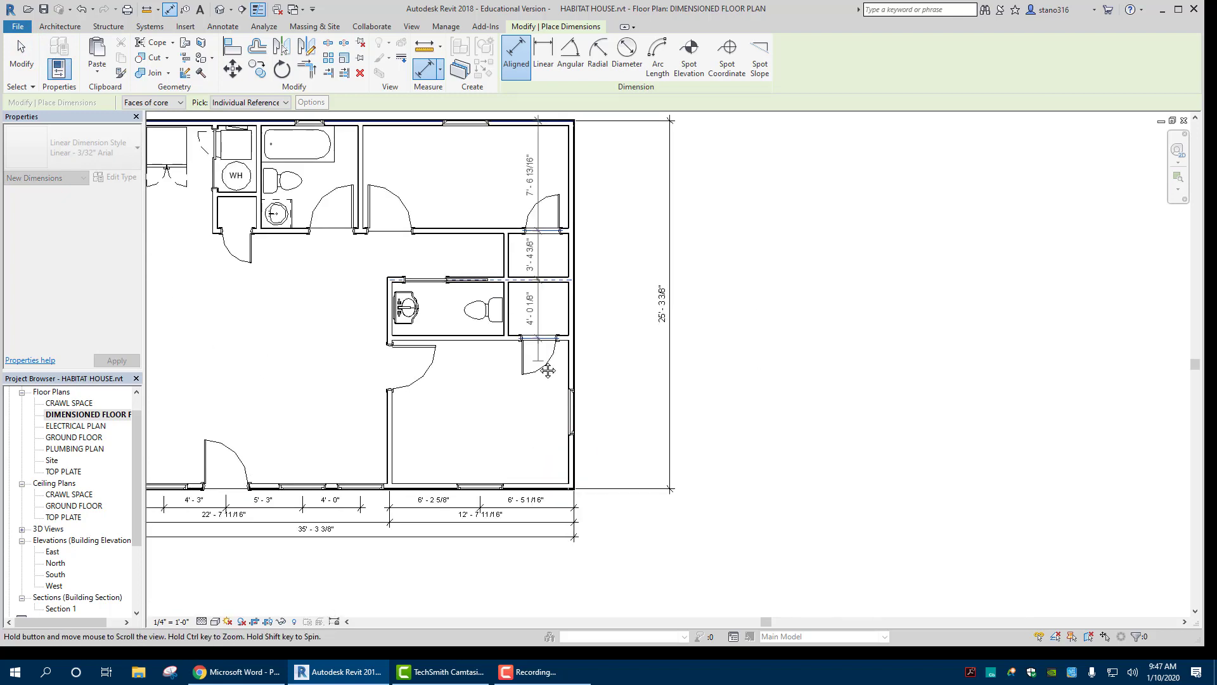
scroll(561, 488, up, 2)
click(561, 489)
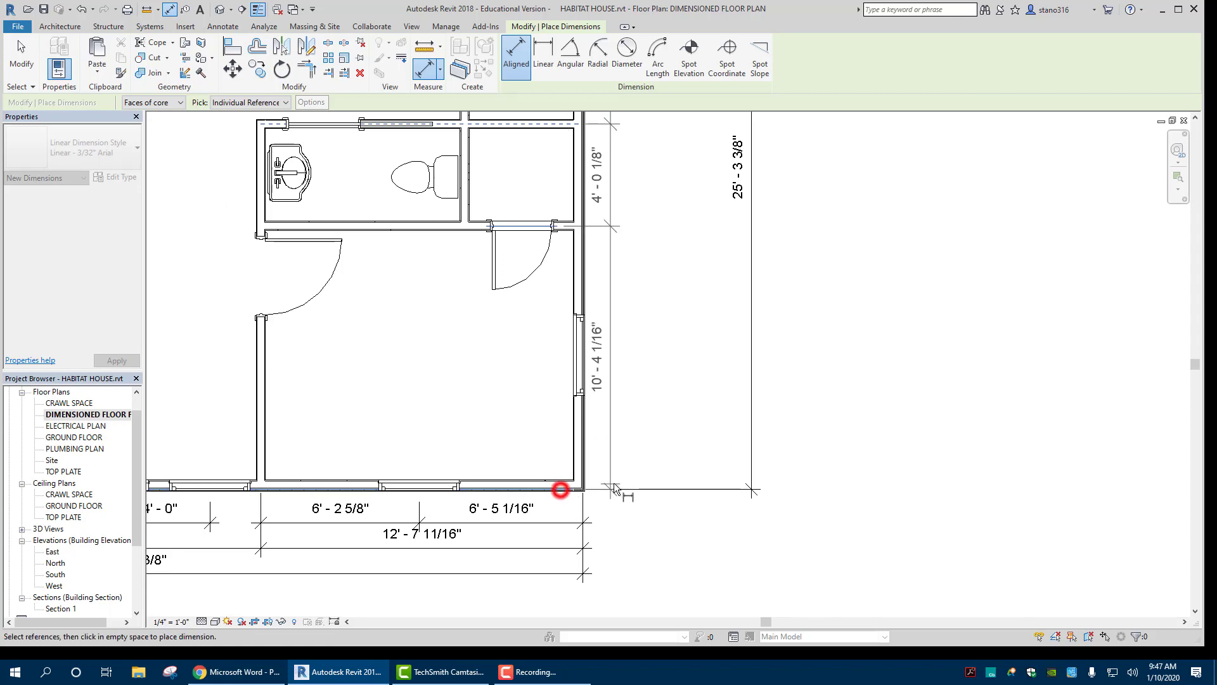
click(702, 467)
Locate the east window with a 5'-0 7/8" / 5'-3 5/16" string from the bottom wall
scroll(520, 331, down, 1)
scroll(520, 331, down, 1)
middle_drag(520, 157, 488, 297)
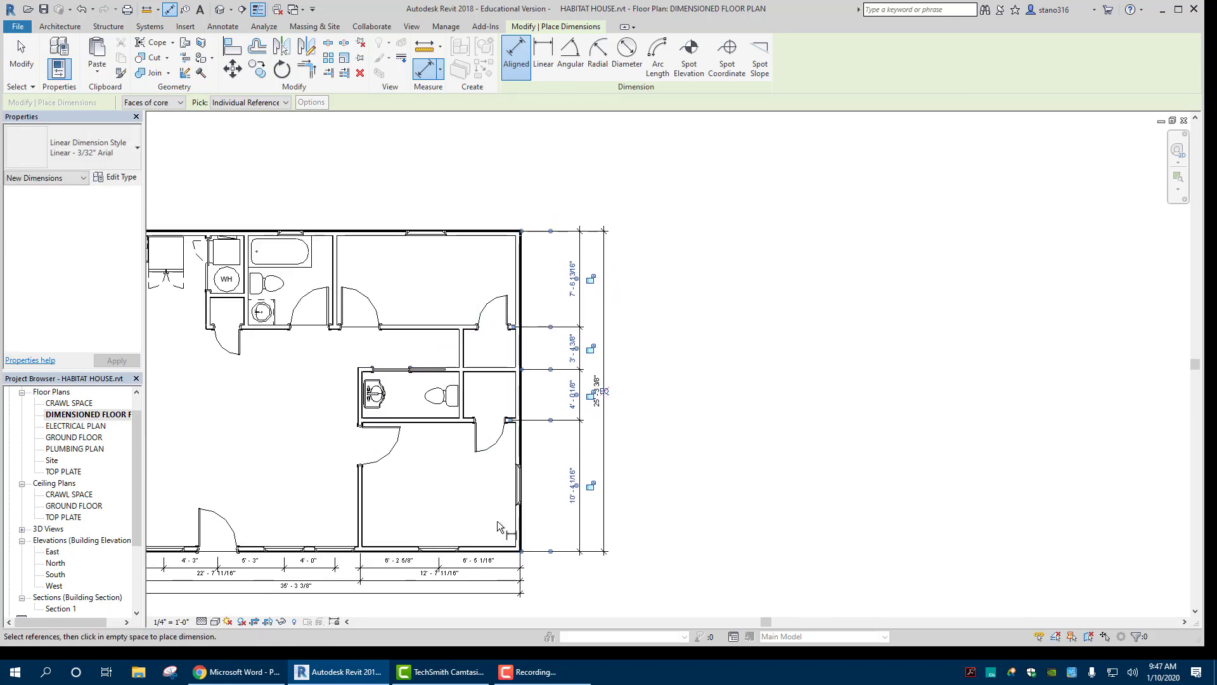
scroll(498, 533, up, 2)
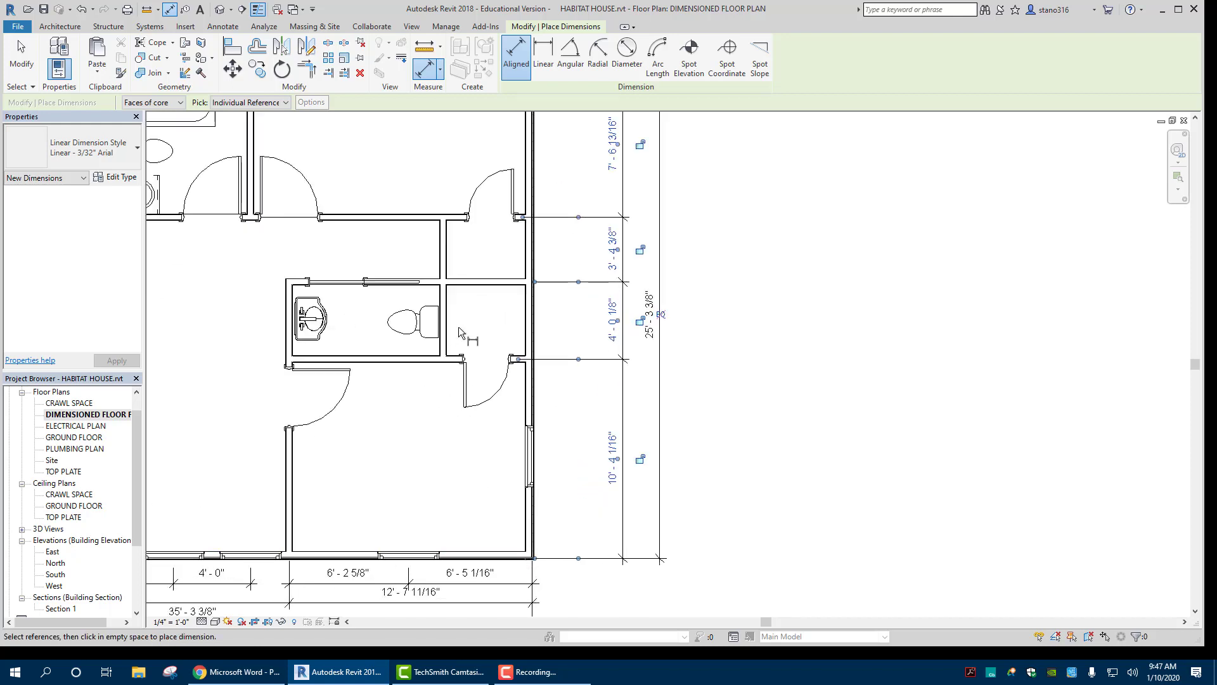
scroll(459, 331, down, 2)
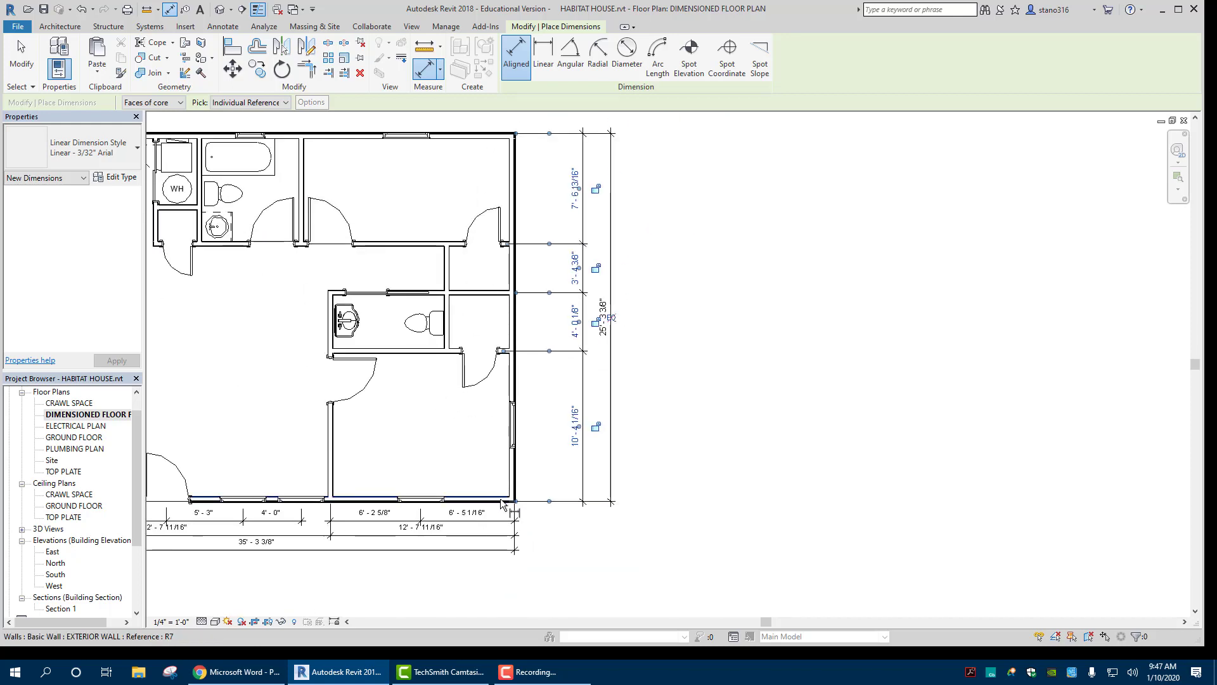
scroll(503, 502, up, 2)
click(503, 505)
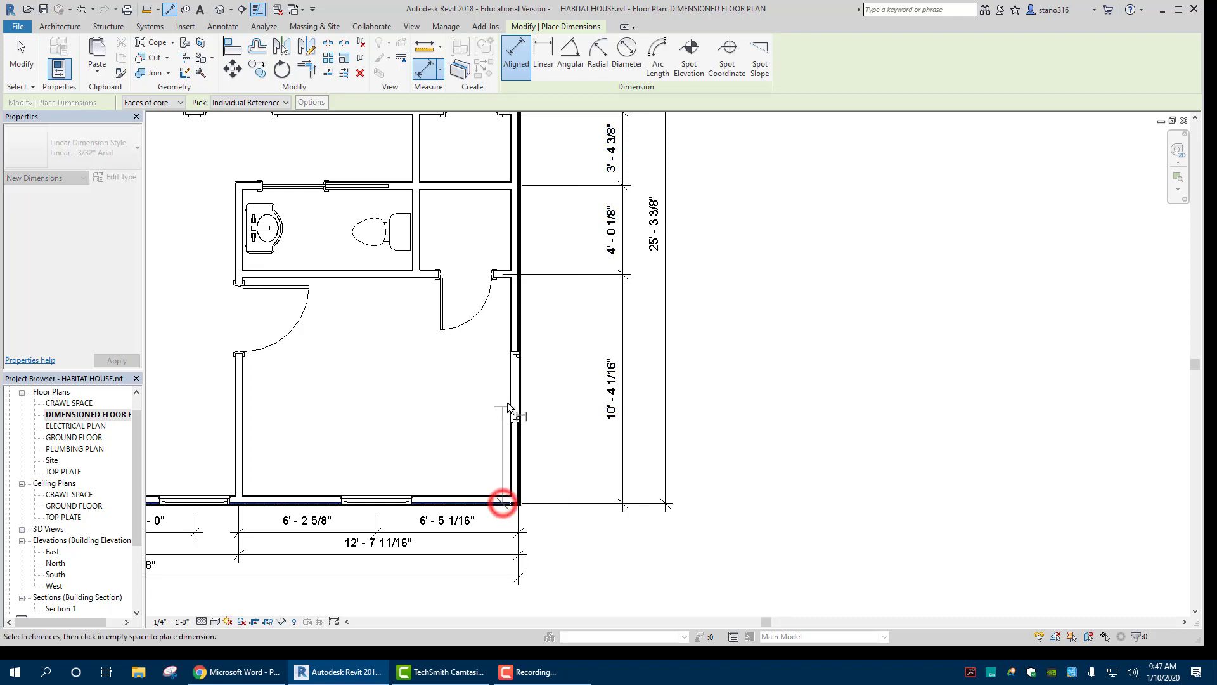
click(511, 386)
click(520, 275)
click(573, 295)
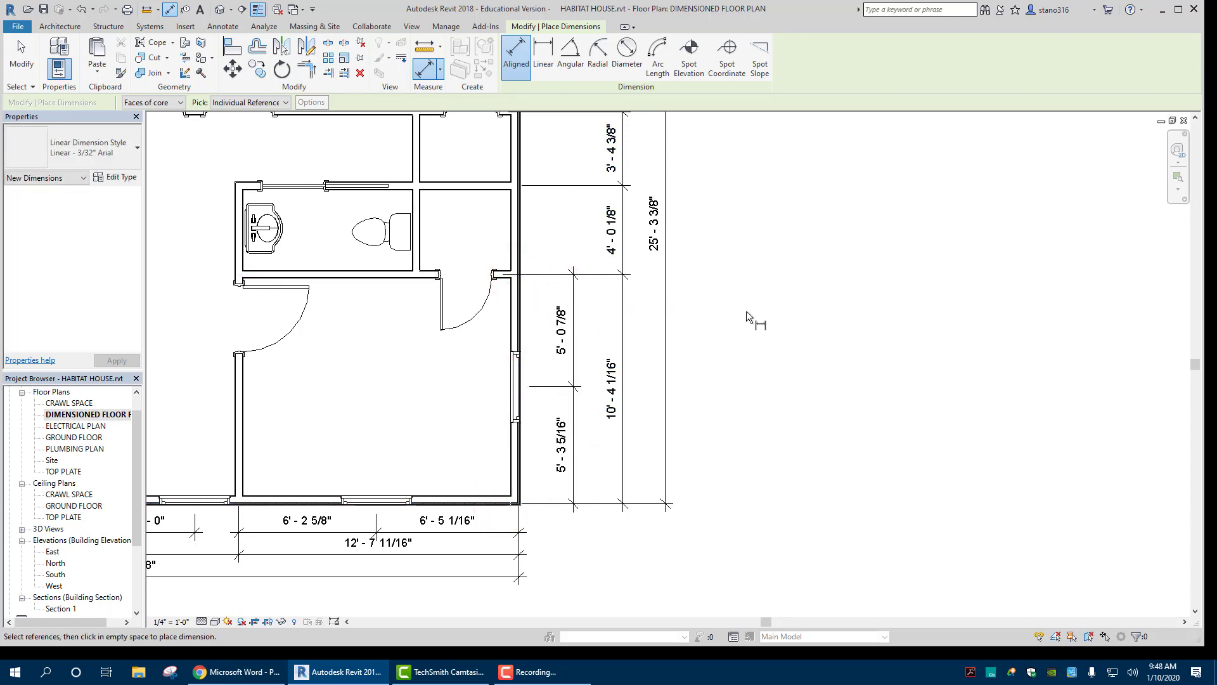
Drag the window string, room string and 25'-3 3/8" overall in toward the east wall
key(Escape)
key(Escape)
click(573, 375)
drag(572, 375, 546, 371)
drag(620, 337, 565, 343)
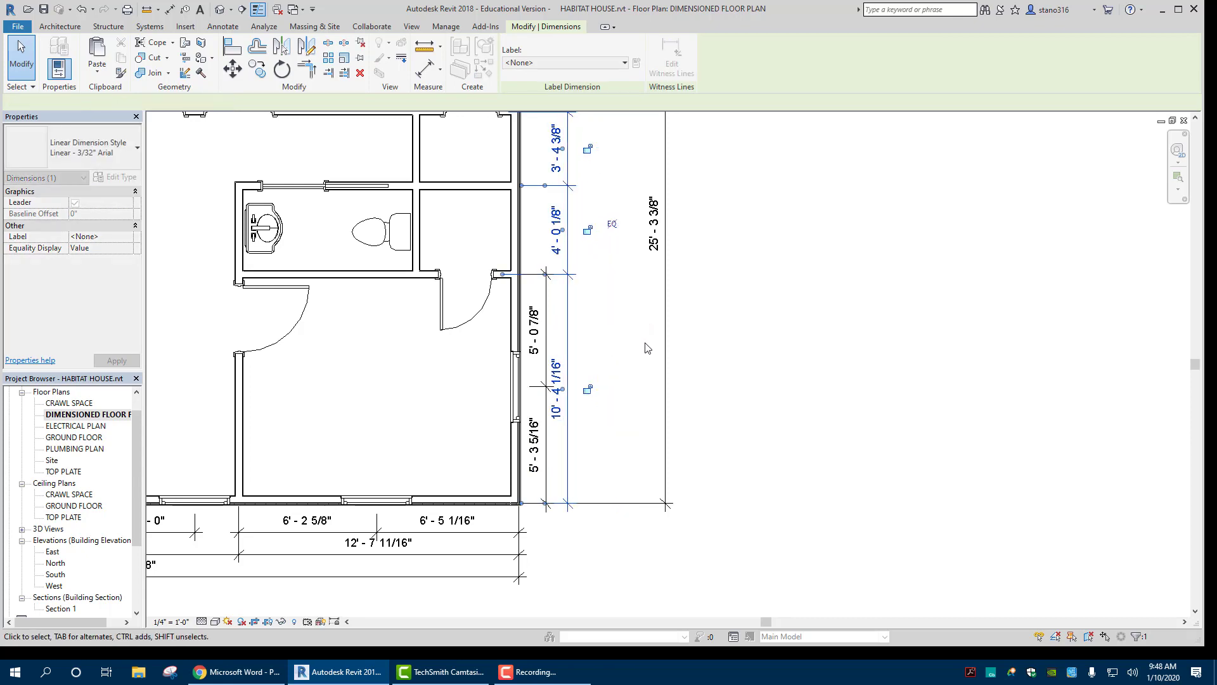
drag(663, 339, 584, 344)
click(416, 380)
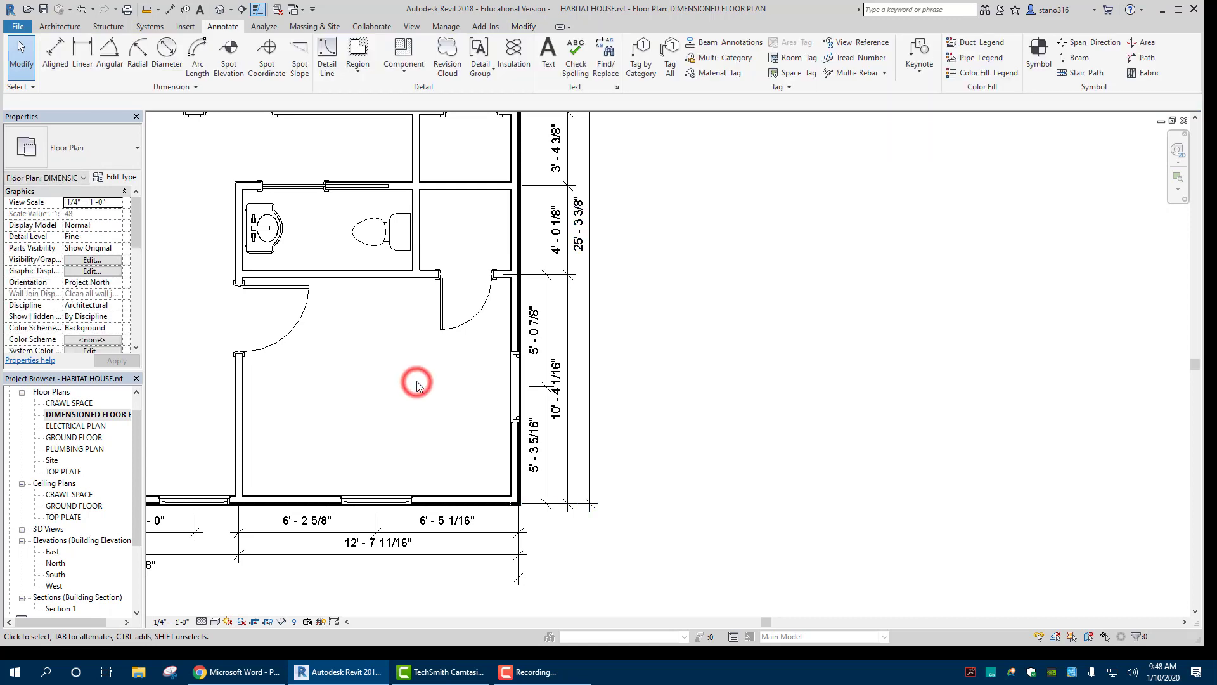
scroll(416, 380, down, 1)
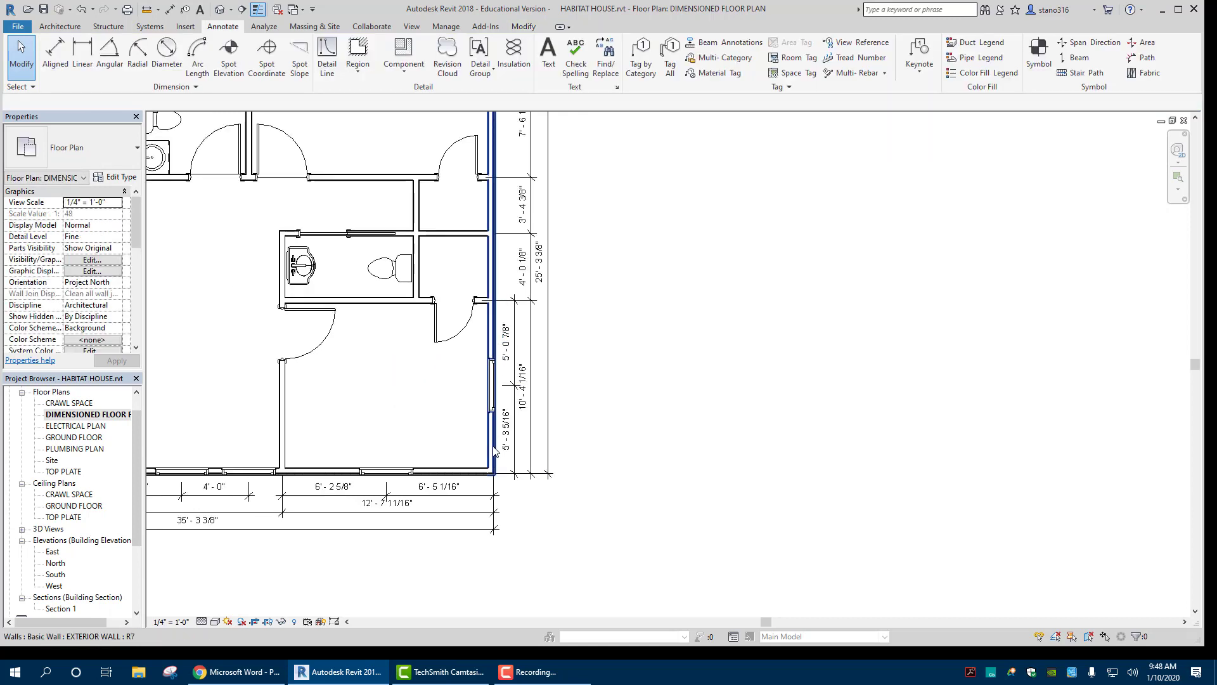
scroll(457, 375, up, 3)
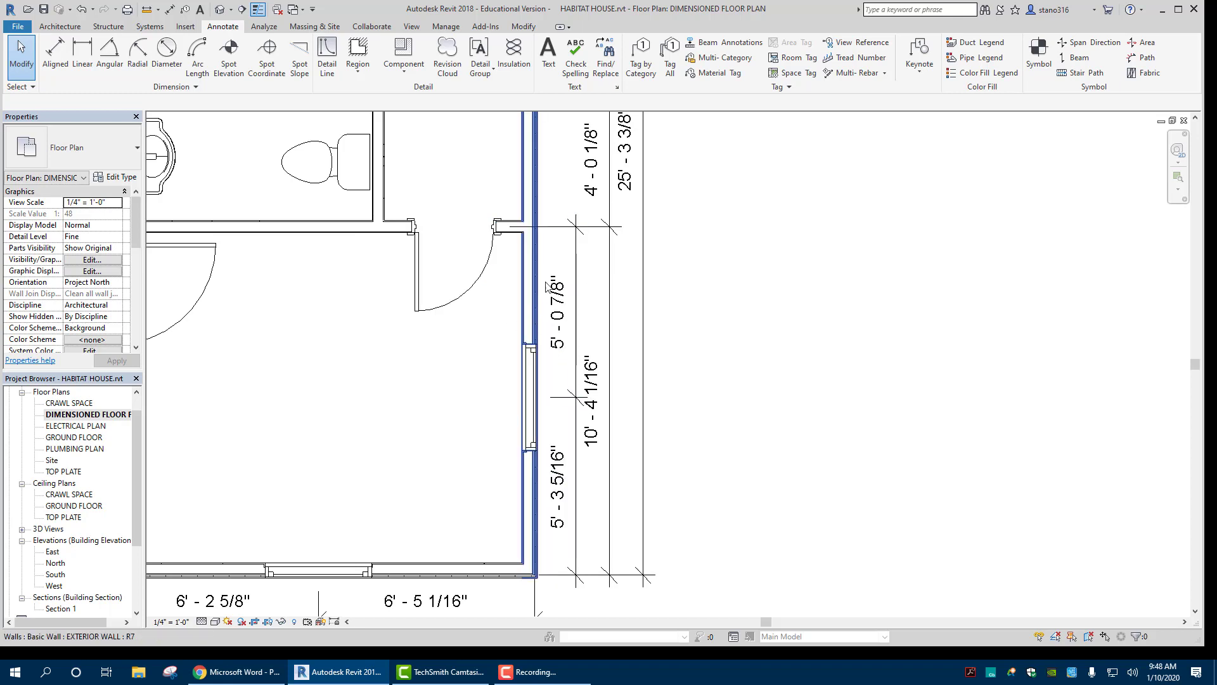
scroll(422, 290, down, 2)
scroll(392, 328, down, 4)
scroll(453, 295, up, 3)
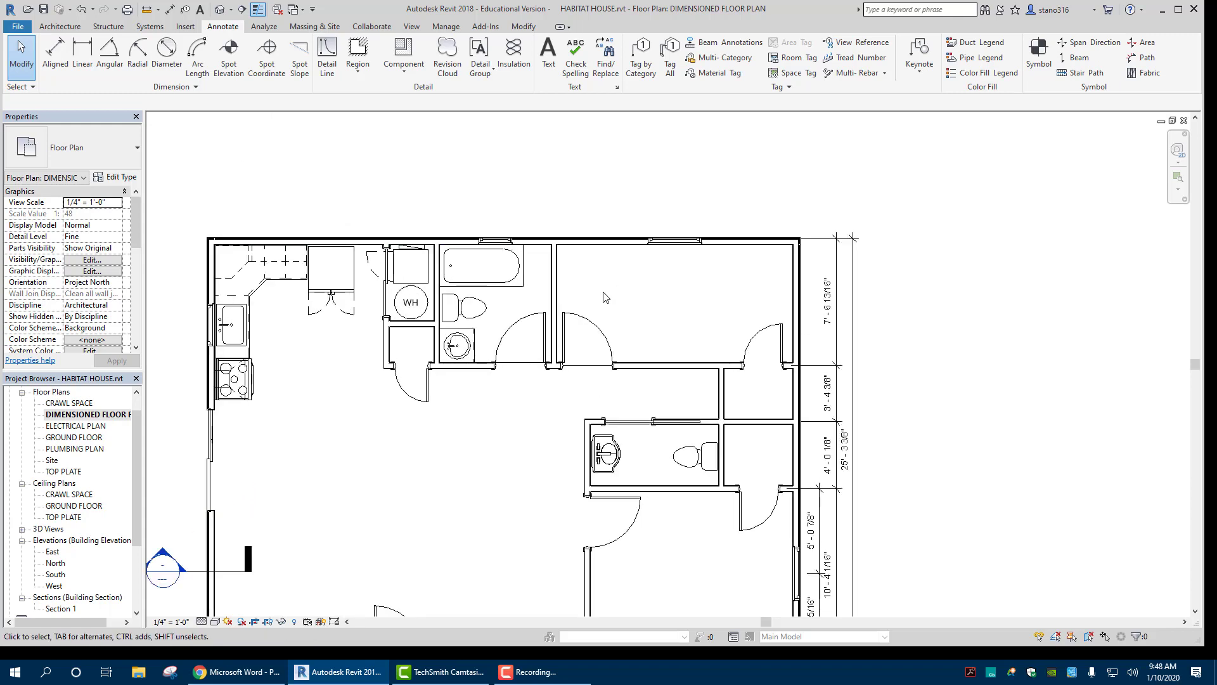
scroll(604, 296, up, 1)
scroll(628, 279, down, 1)
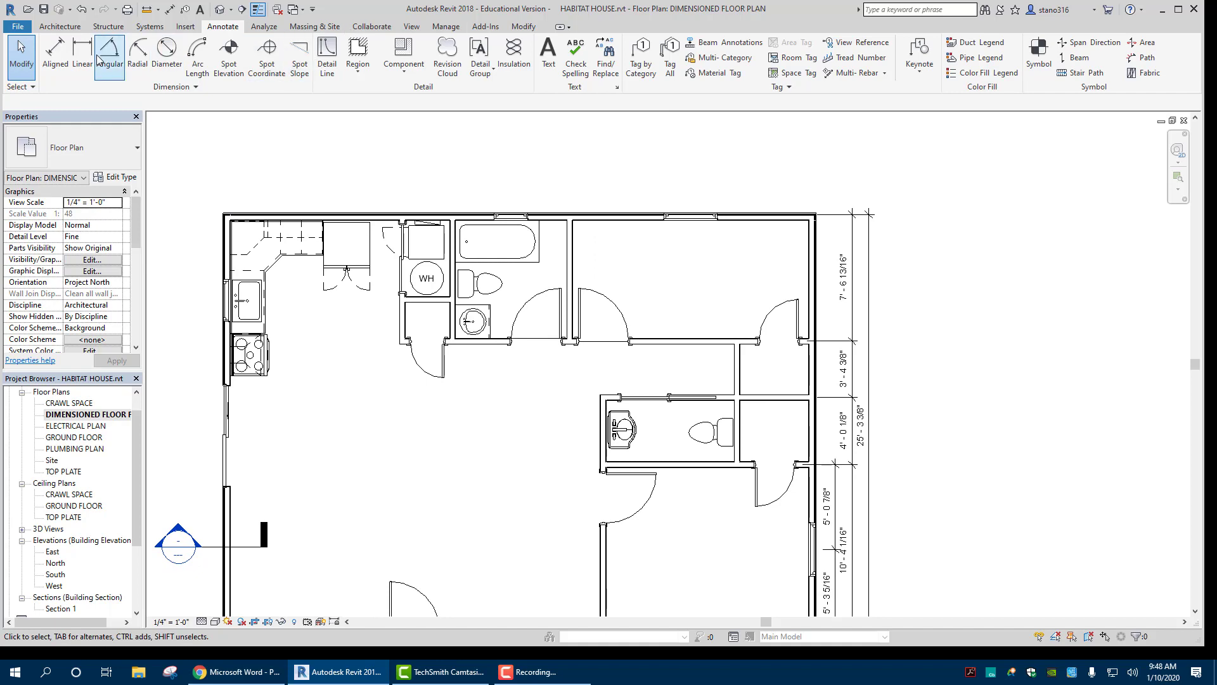
Dimension the overall width east to west (35'-3 3/8") above the plan
click(55, 51)
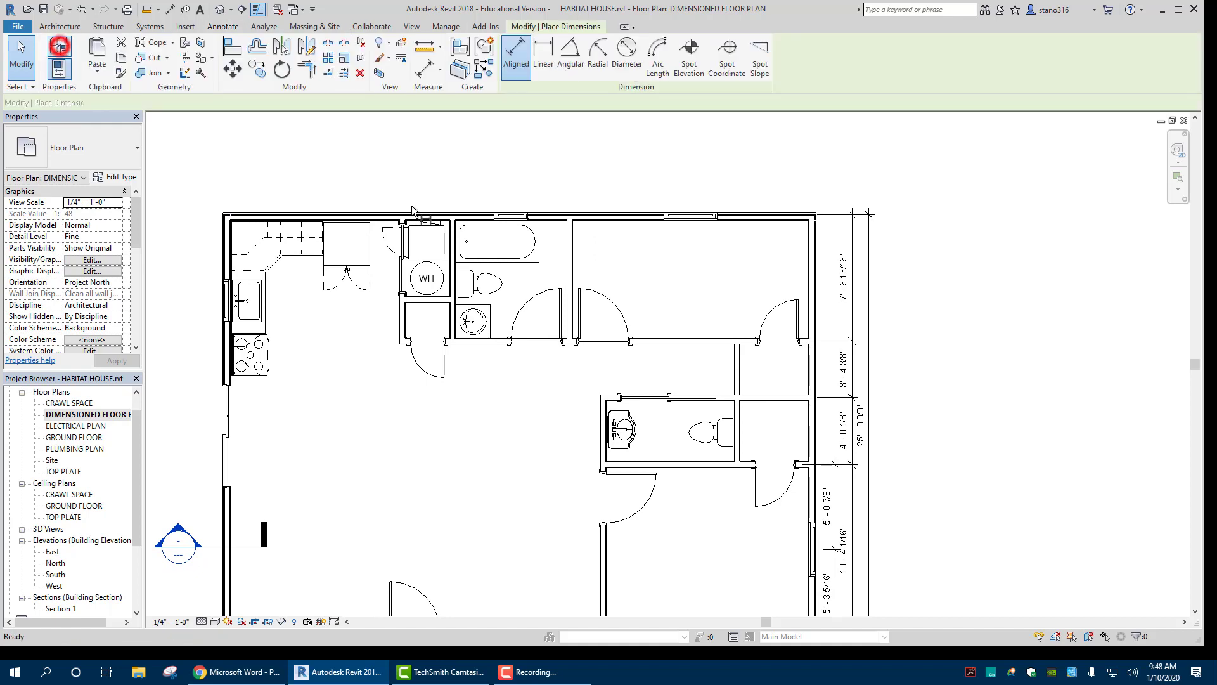
scroll(813, 231, up, 3)
click(815, 227)
scroll(648, 254, down, 2)
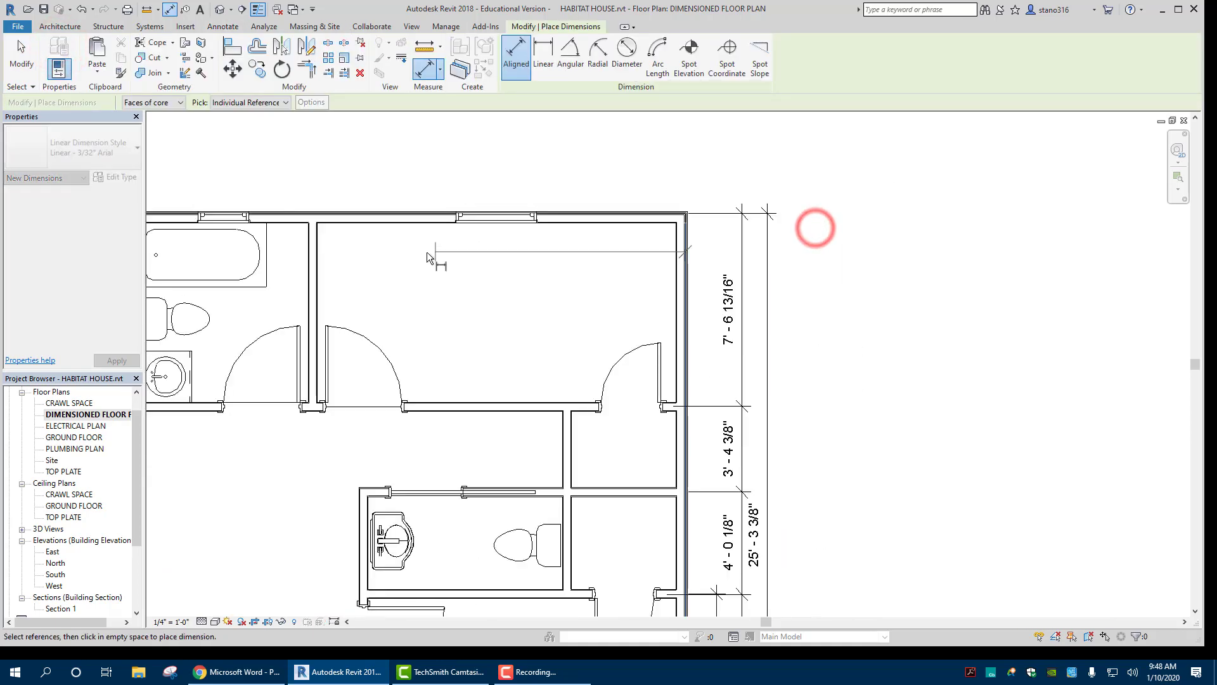
middle_drag(421, 254, 958, 253)
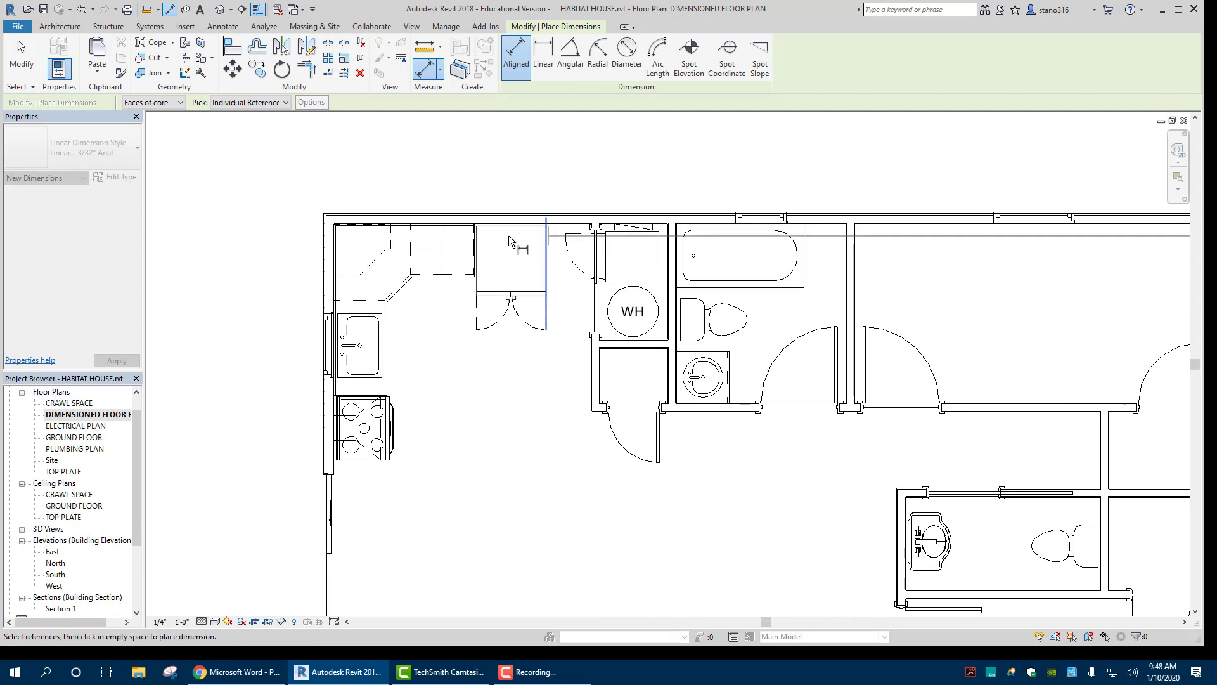
click(327, 252)
middle_drag(327, 252, 259, 465)
scroll(476, 349, up, 1)
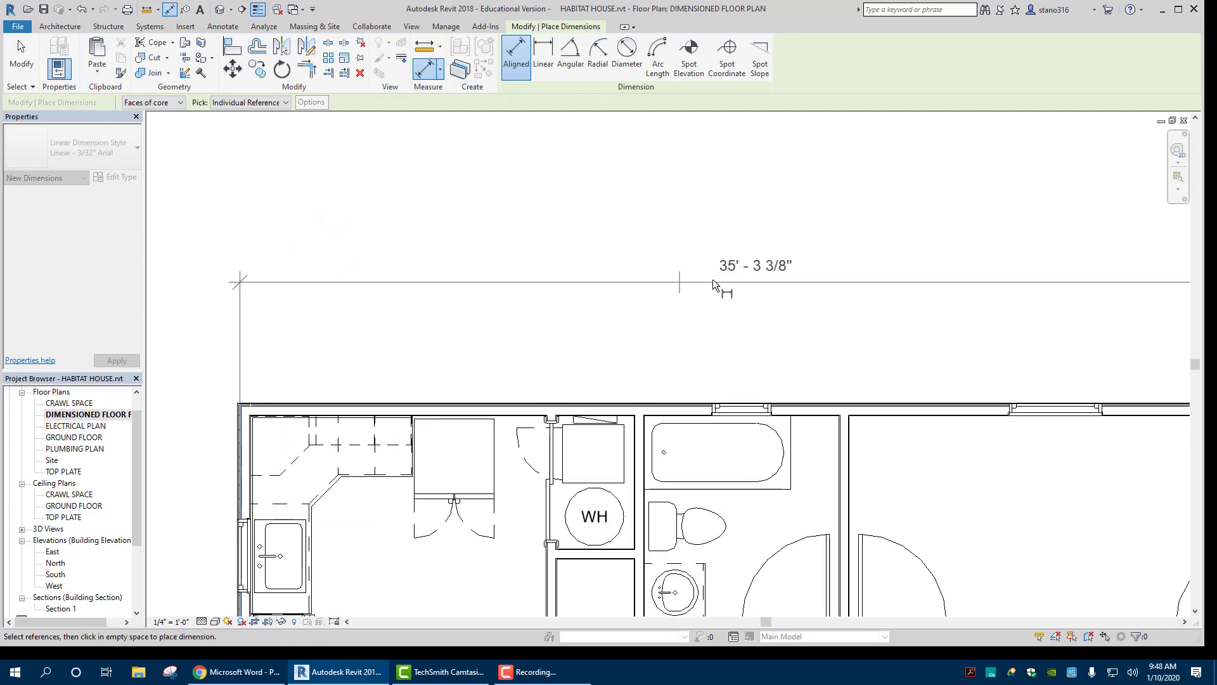
scroll(719, 281, down, 3)
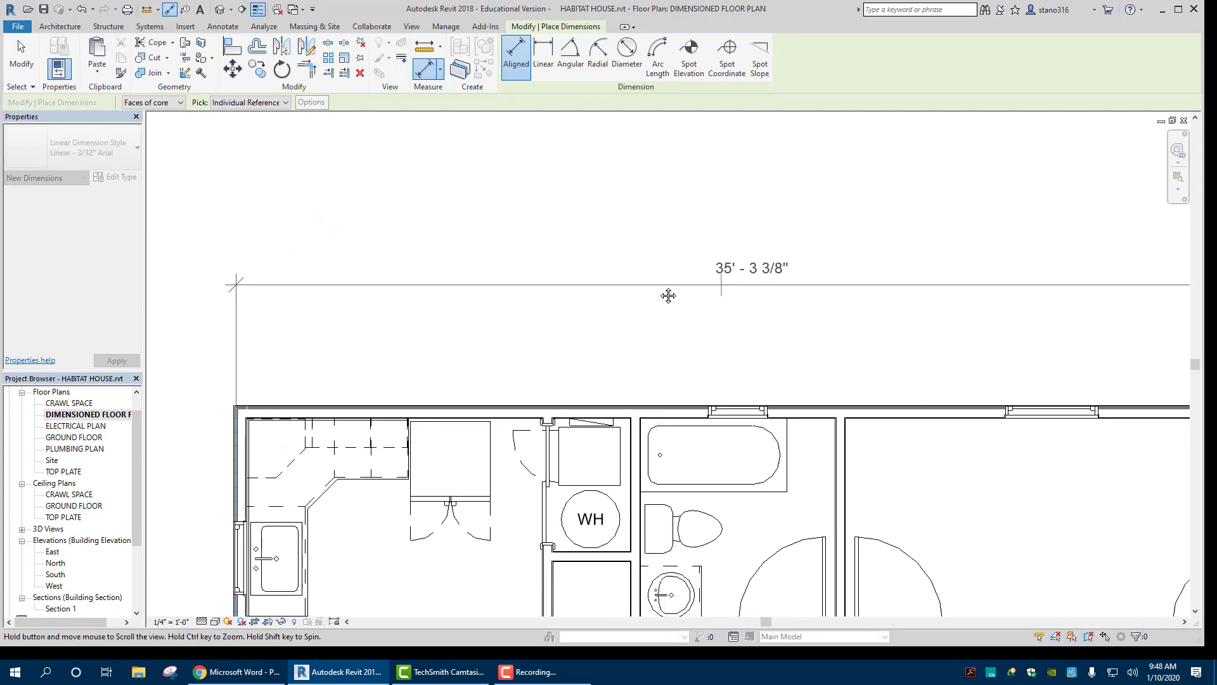
click(619, 276)
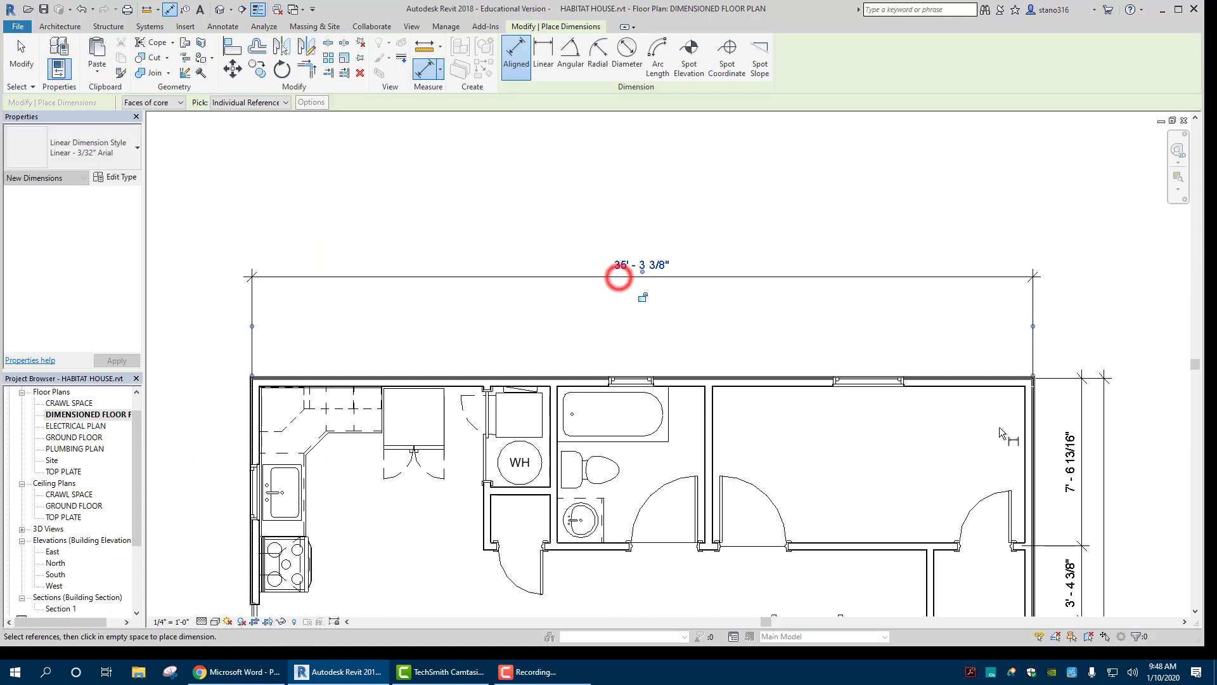
Add a north-wall room string with 14'-7 11/16", 7'-0" and 3'-0" segments
click(1034, 414)
scroll(708, 419, up, 2)
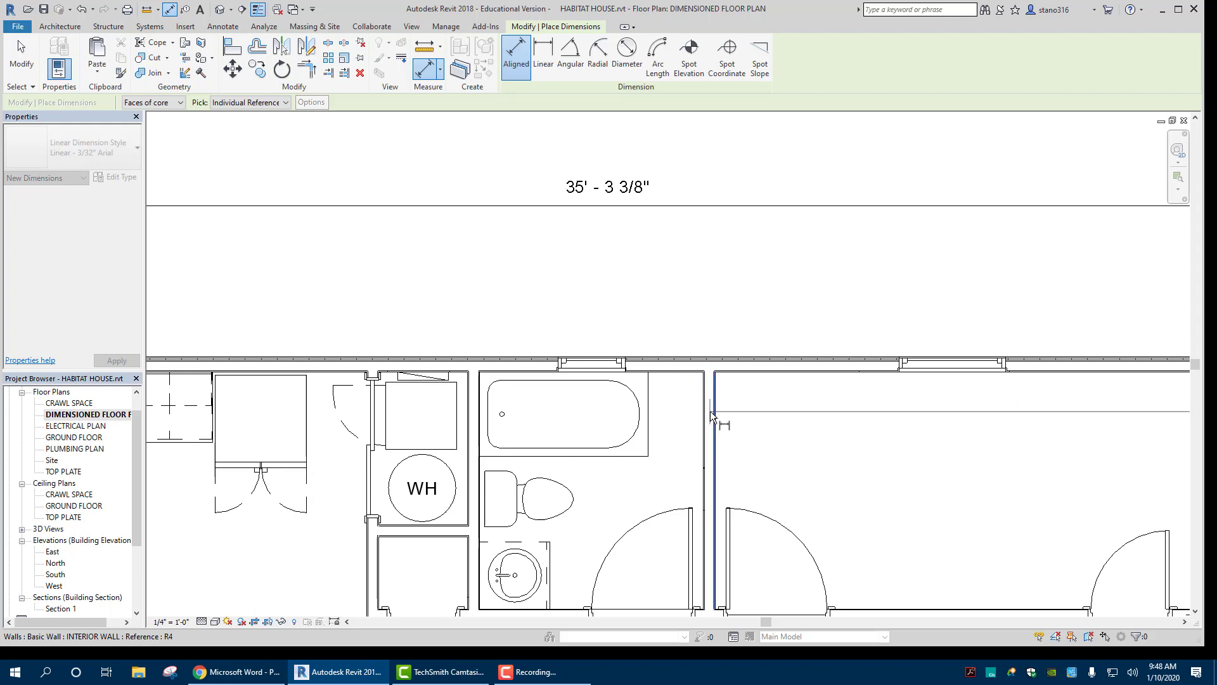
scroll(710, 417, up, 1)
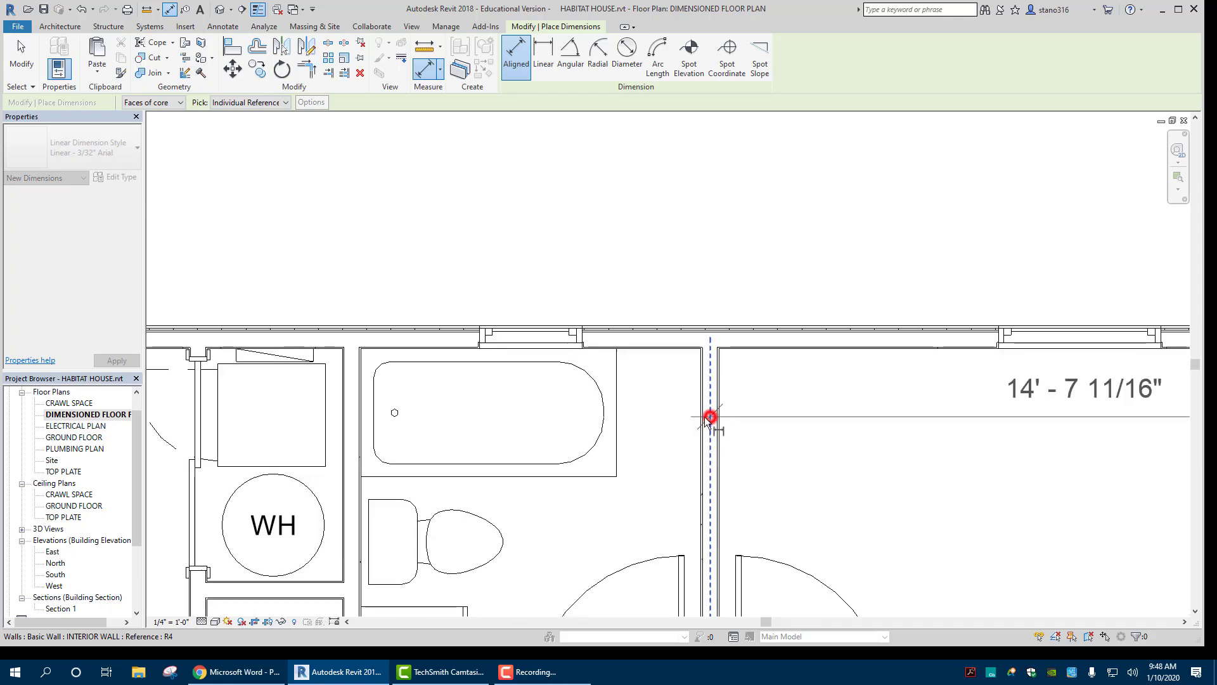
click(710, 416)
click(351, 416)
click(196, 589)
middle_drag(299, 467, 495, 399)
scroll(434, 416, down, 3)
scroll(461, 412, down, 1)
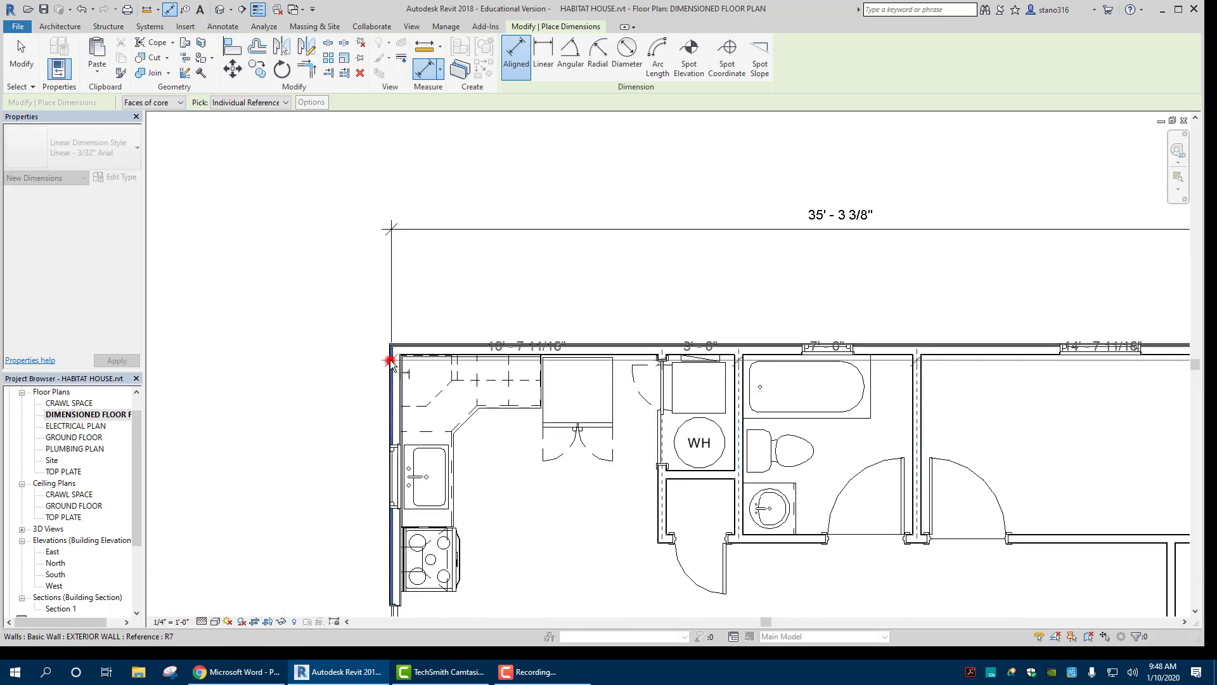
Place the room string above the north wall, then add the 7' - 2 5/8" / 7' - 5 1/16" string
click(414, 271)
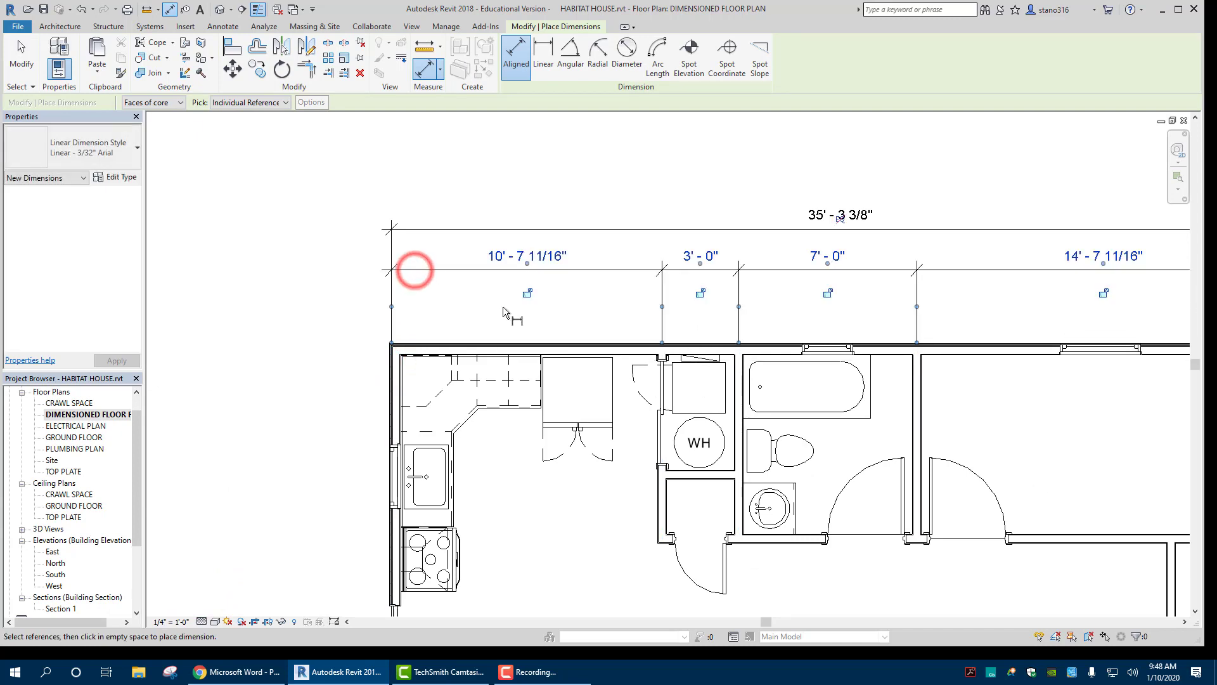
middle_drag(887, 431, 637, 404)
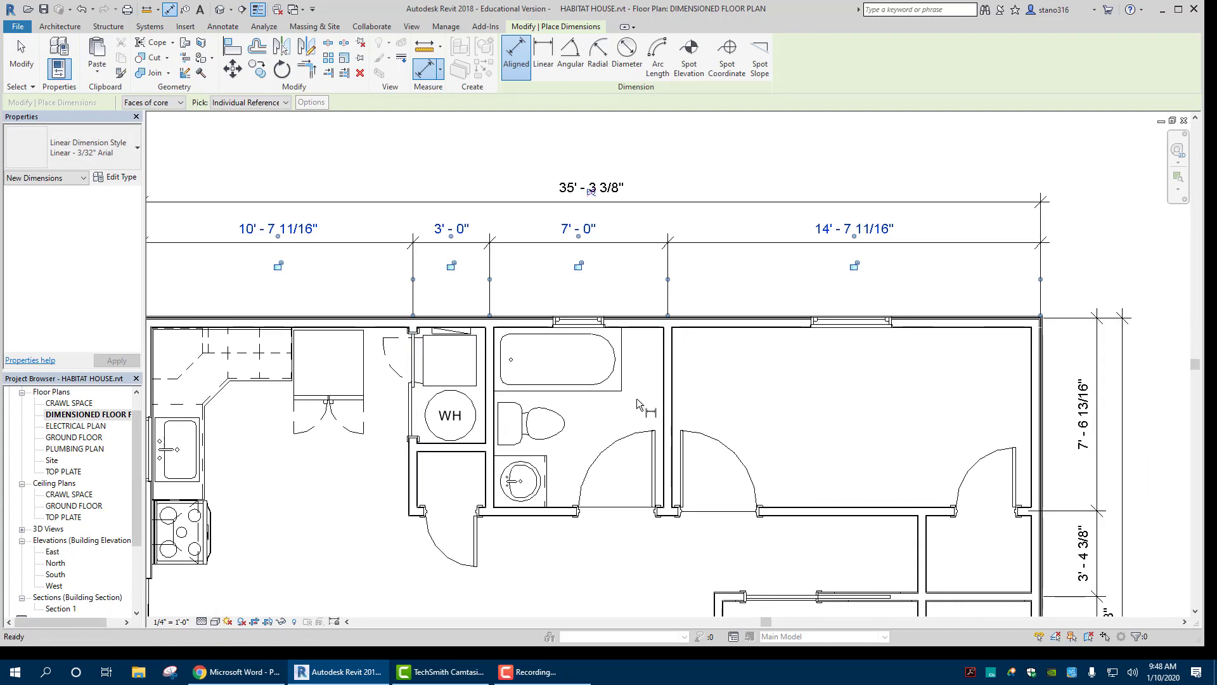
click(1040, 341)
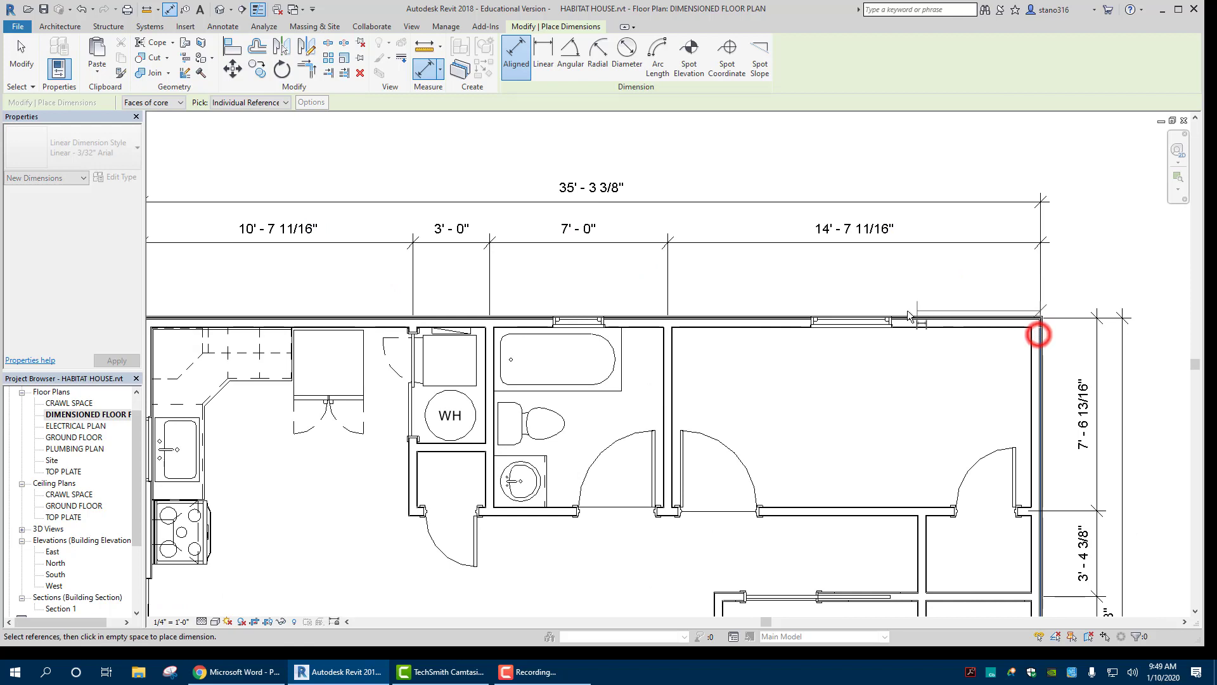
click(851, 322)
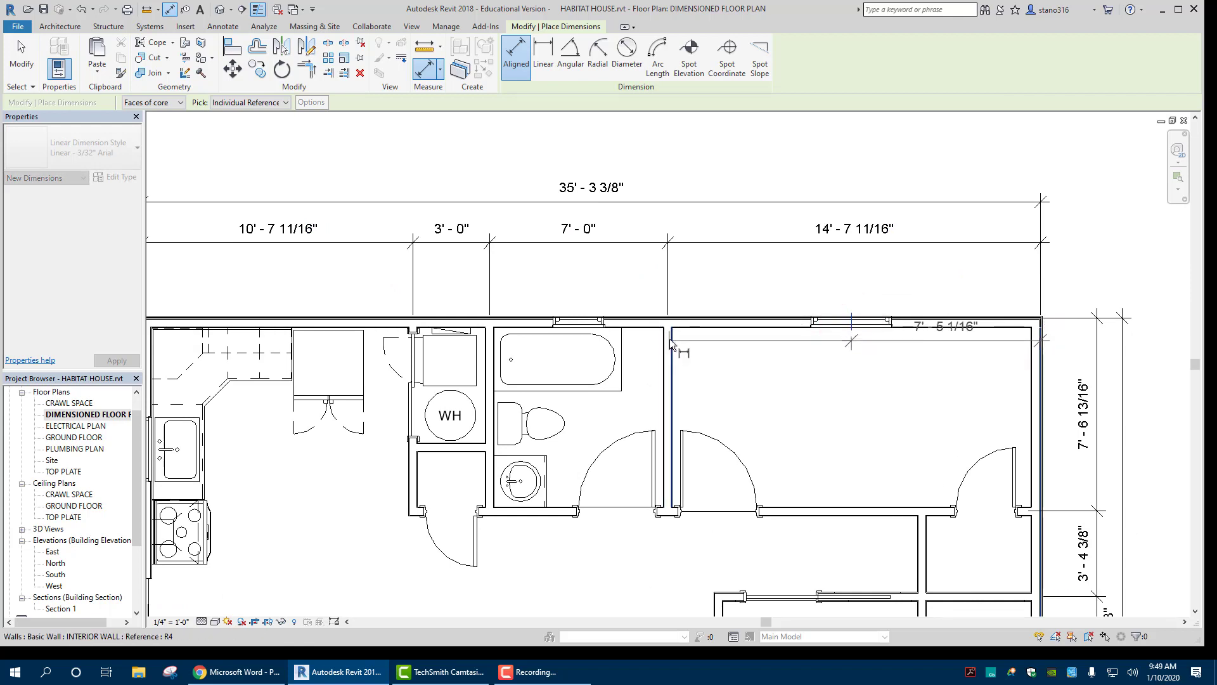
scroll(669, 343, up, 2)
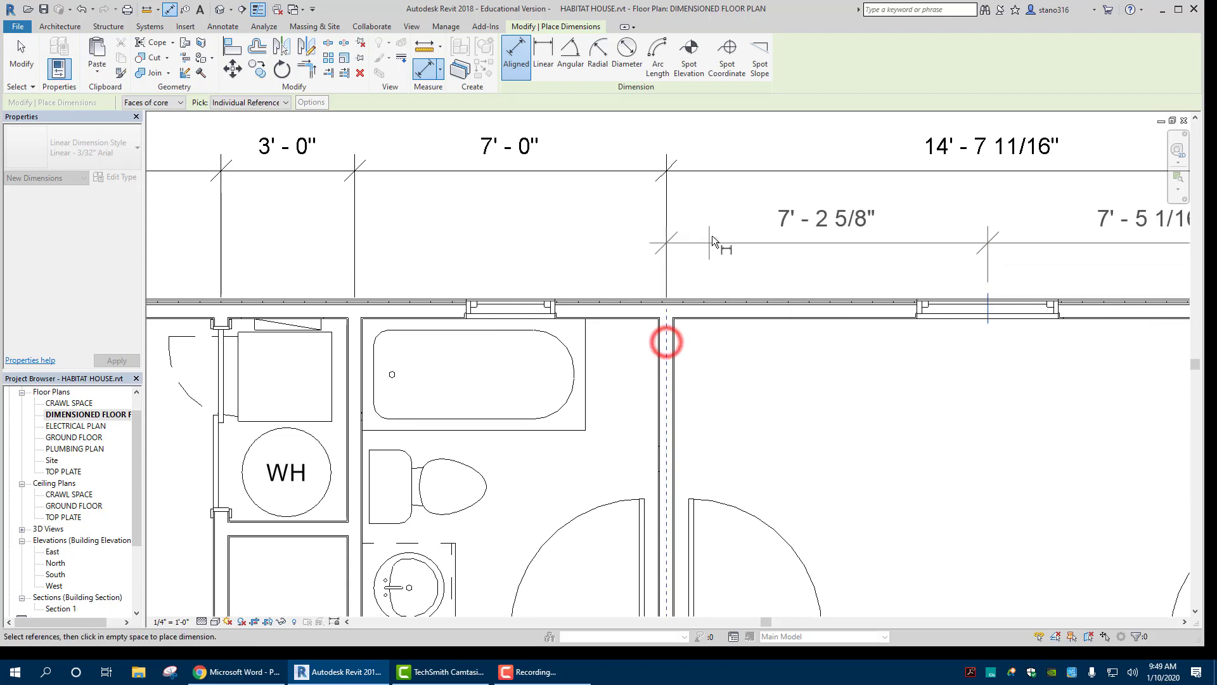
click(713, 226)
Dimension across the bath from interior wall to window centre to wall: 3' - 6" and 3' - 6"
scroll(721, 277, down, 2)
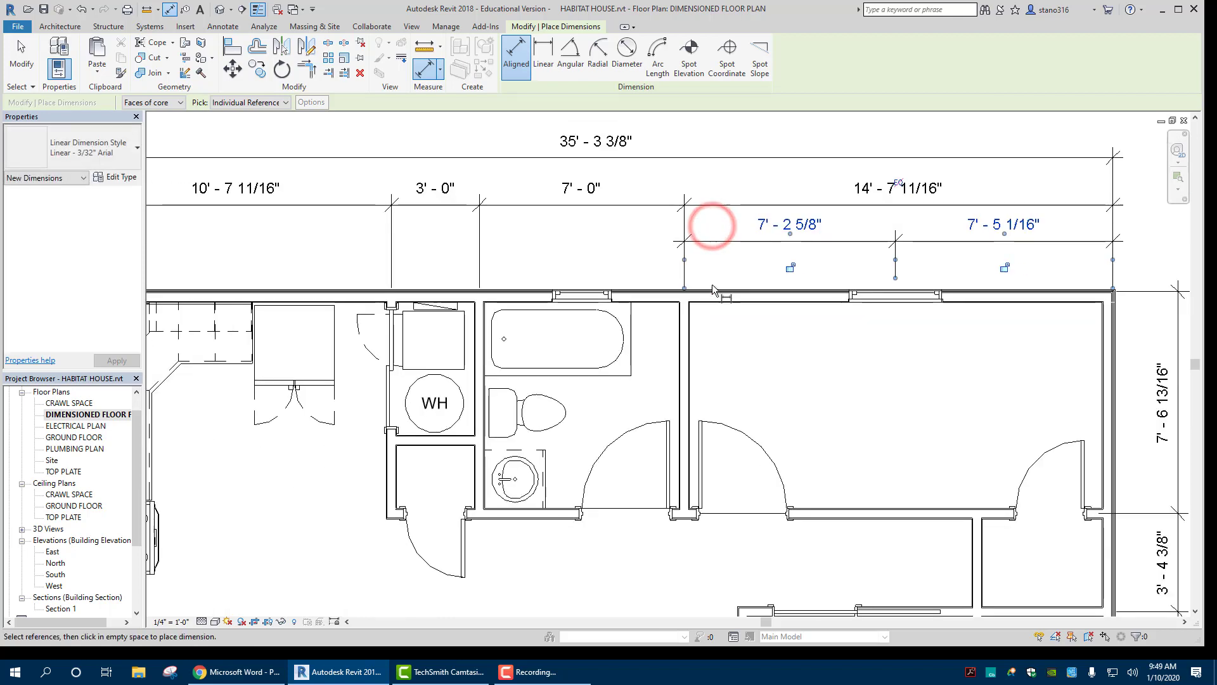
scroll(684, 326, up, 2)
click(684, 324)
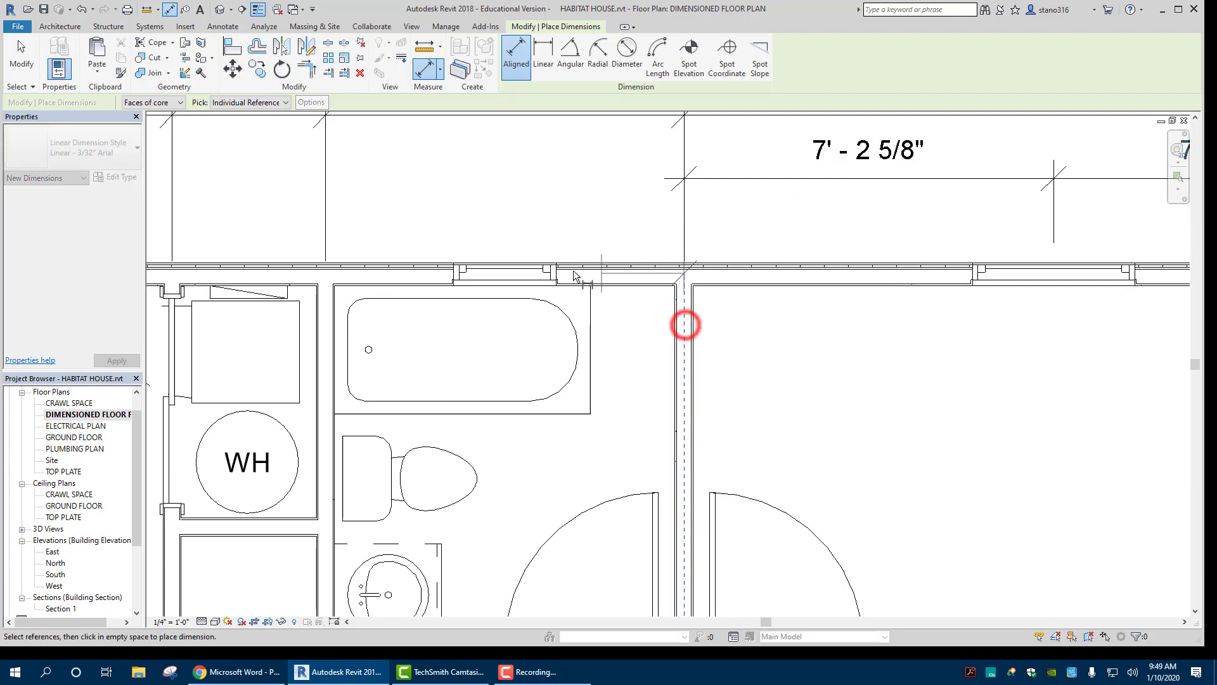
click(508, 279)
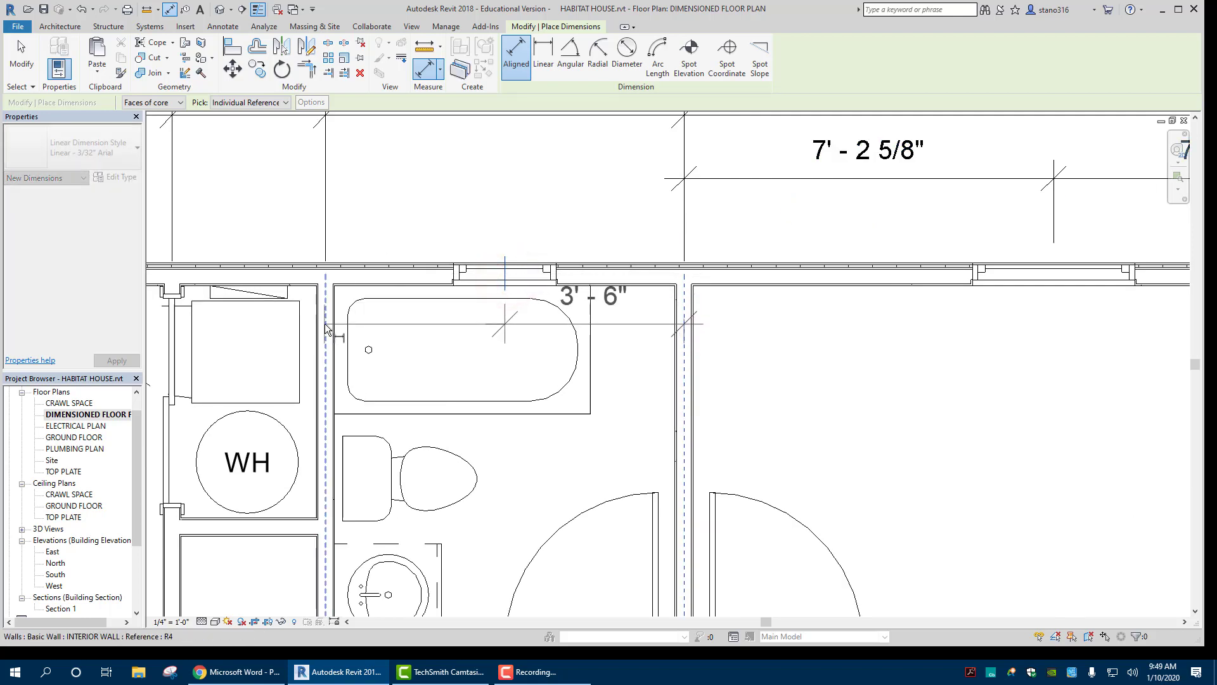
click(325, 324)
click(420, 176)
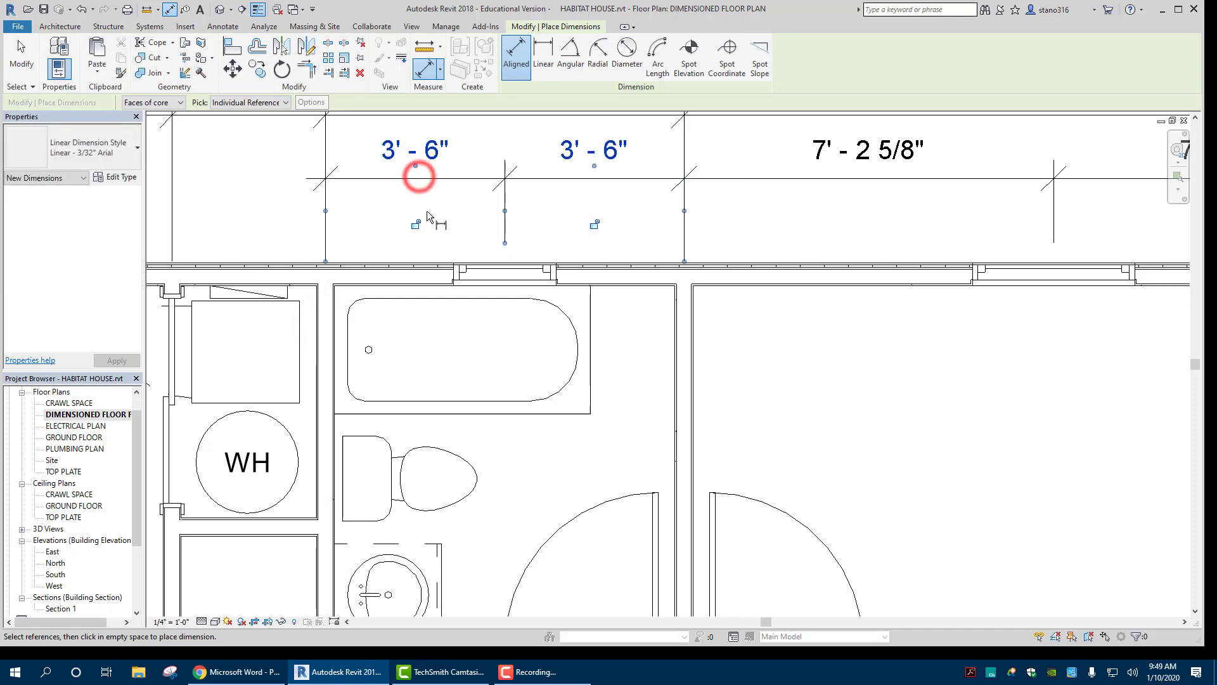
scroll(441, 225, down, 2)
scroll(442, 227, down, 2)
middle_drag(193, 274, 565, 344)
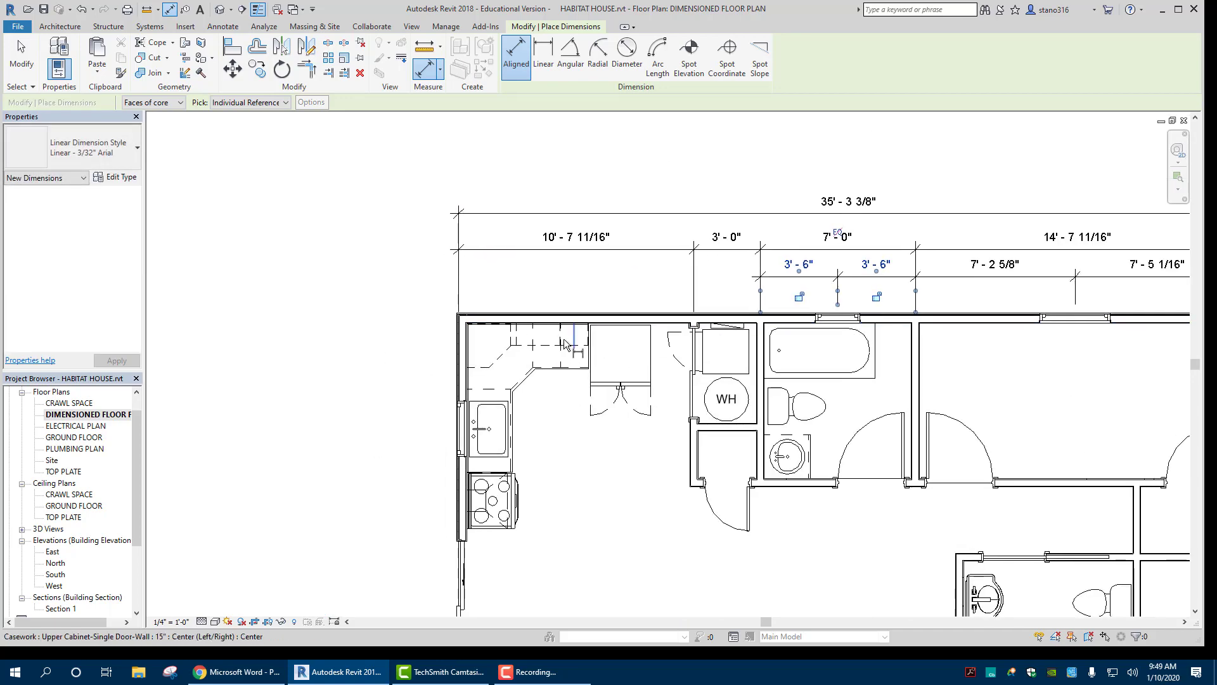
scroll(325, 375, up, 1)
scroll(330, 379, down, 1)
middle_drag(675, 425, 482, 426)
Move the 7' - 2 5/8" / 7' - 5 1/16" string down toward the wall, undoing a mistaken room-row move
scroll(477, 424, down, 1)
key(Escape)
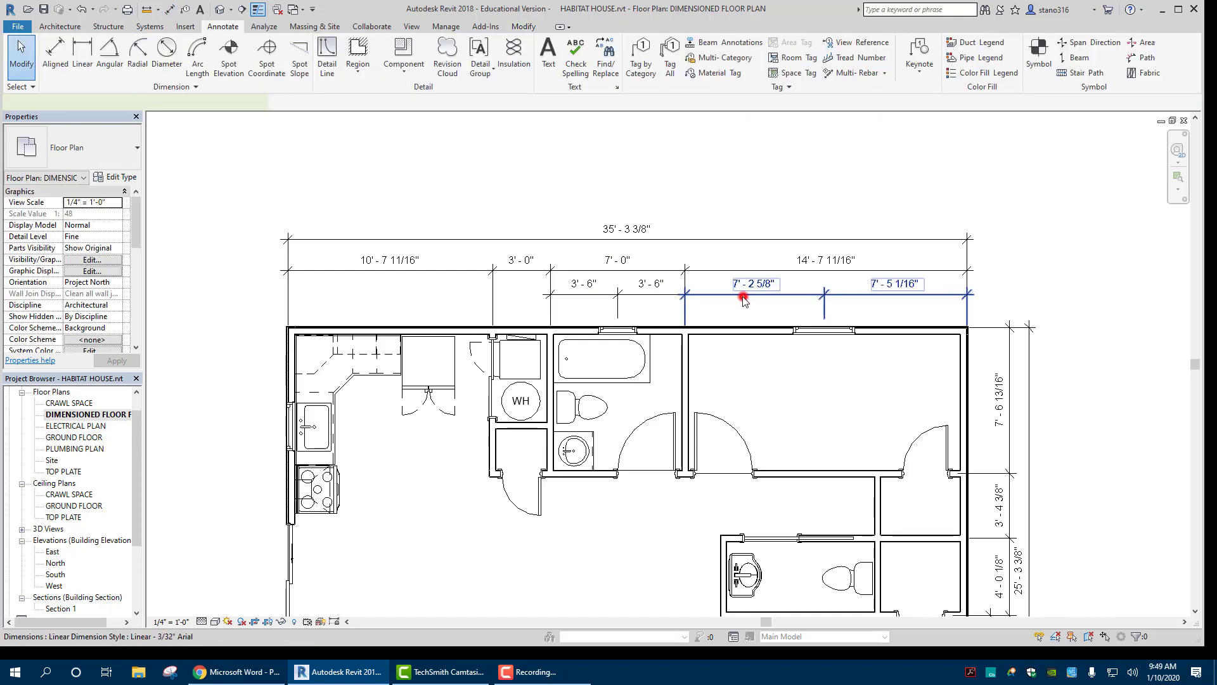
click(744, 300)
drag(740, 306, 740, 326)
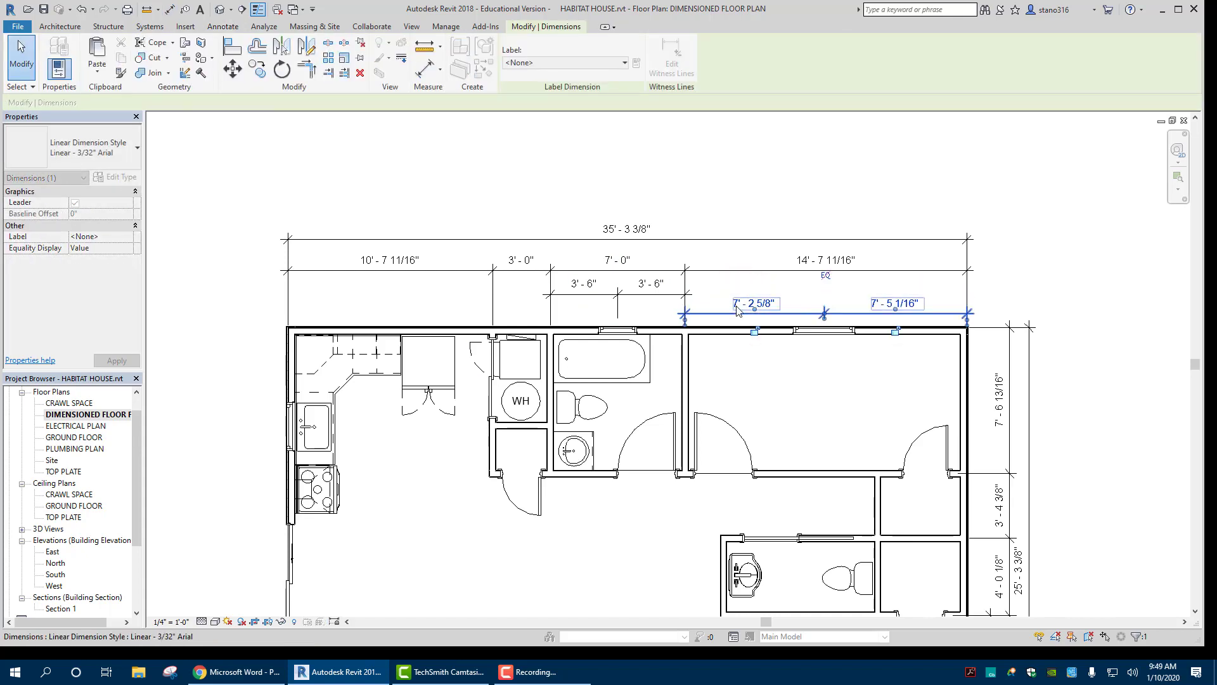
click(745, 271)
drag(744, 271, 742, 294)
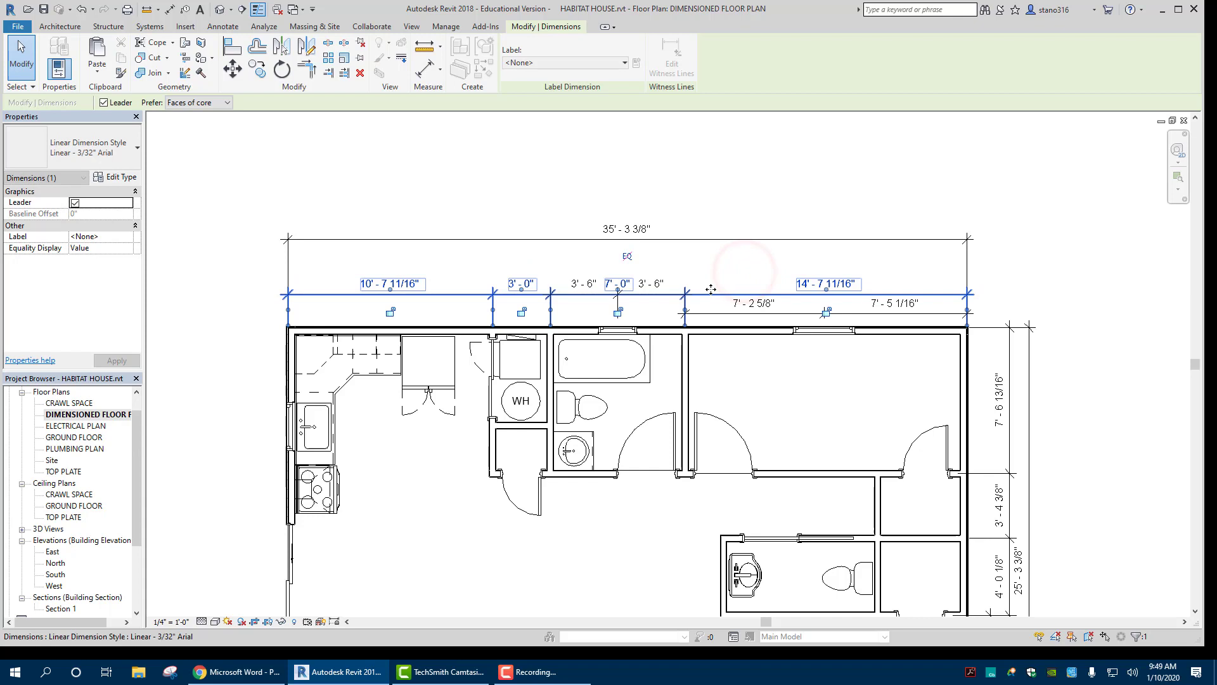
click(80, 11)
Line up the 3' - 6" string and move the overall 35' - 3 3/8" dimension down
click(609, 298)
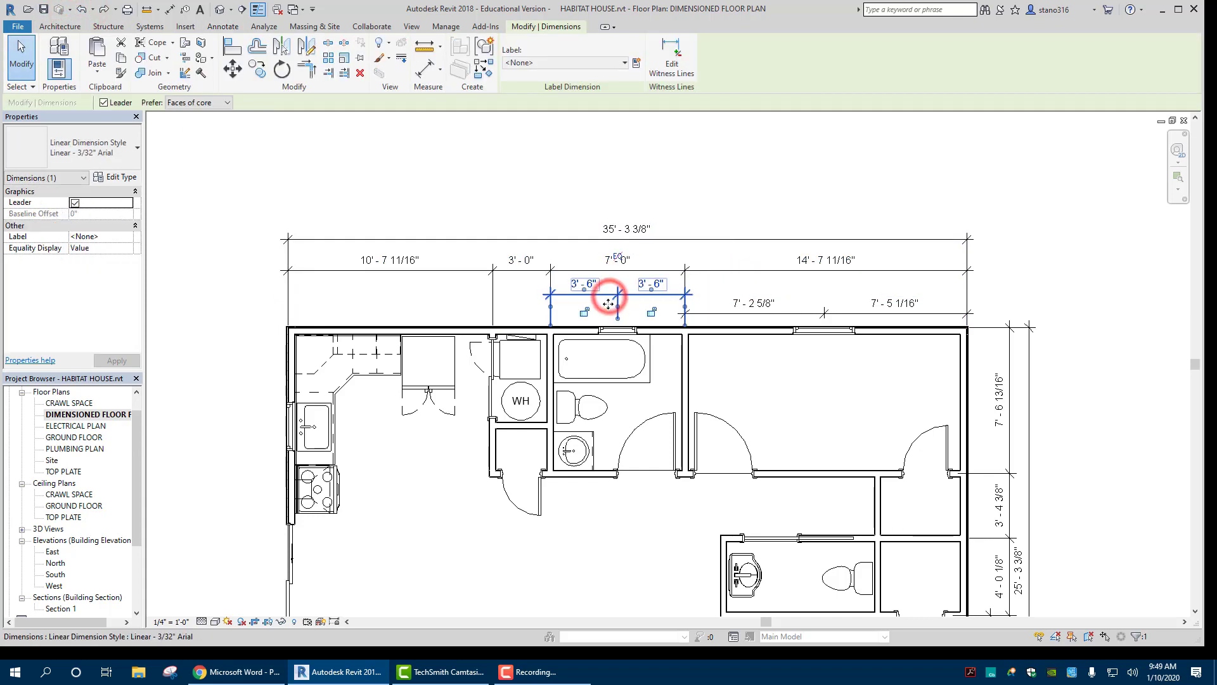
mouse_move(608, 307)
mouse_down()
mouse_move(590, 298)
mouse_move(590, 310)
mouse_up()
click(591, 272)
click(575, 240)
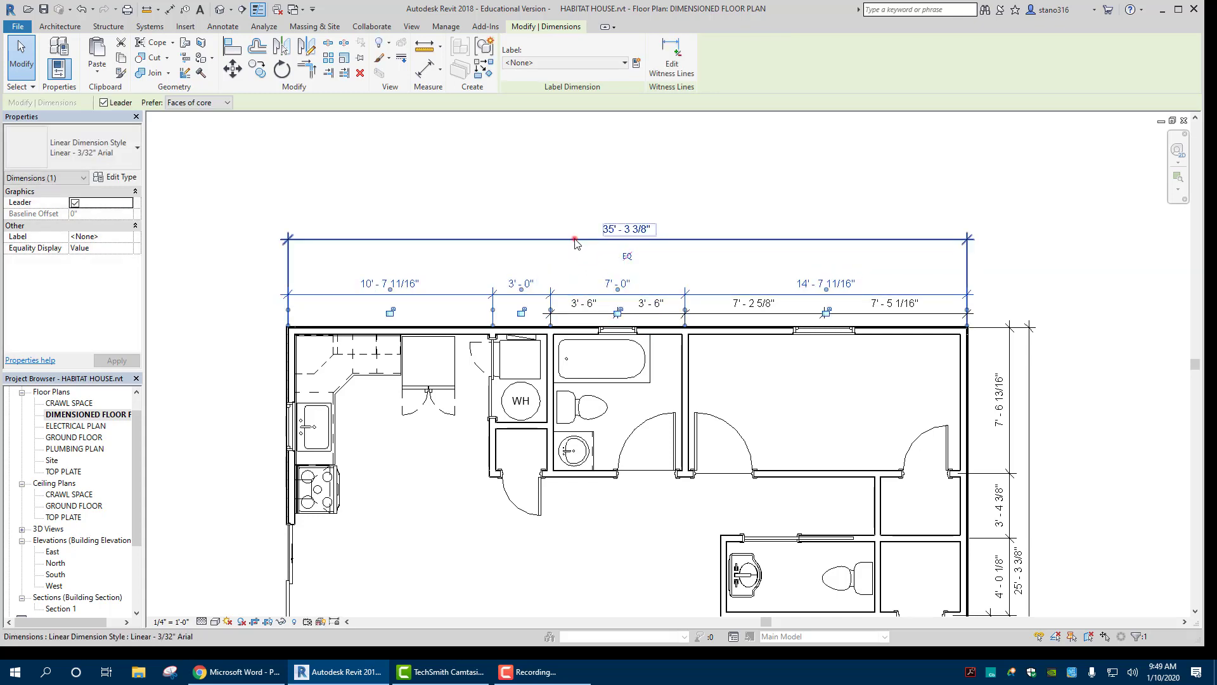
drag(575, 240, 571, 275)
click(213, 305)
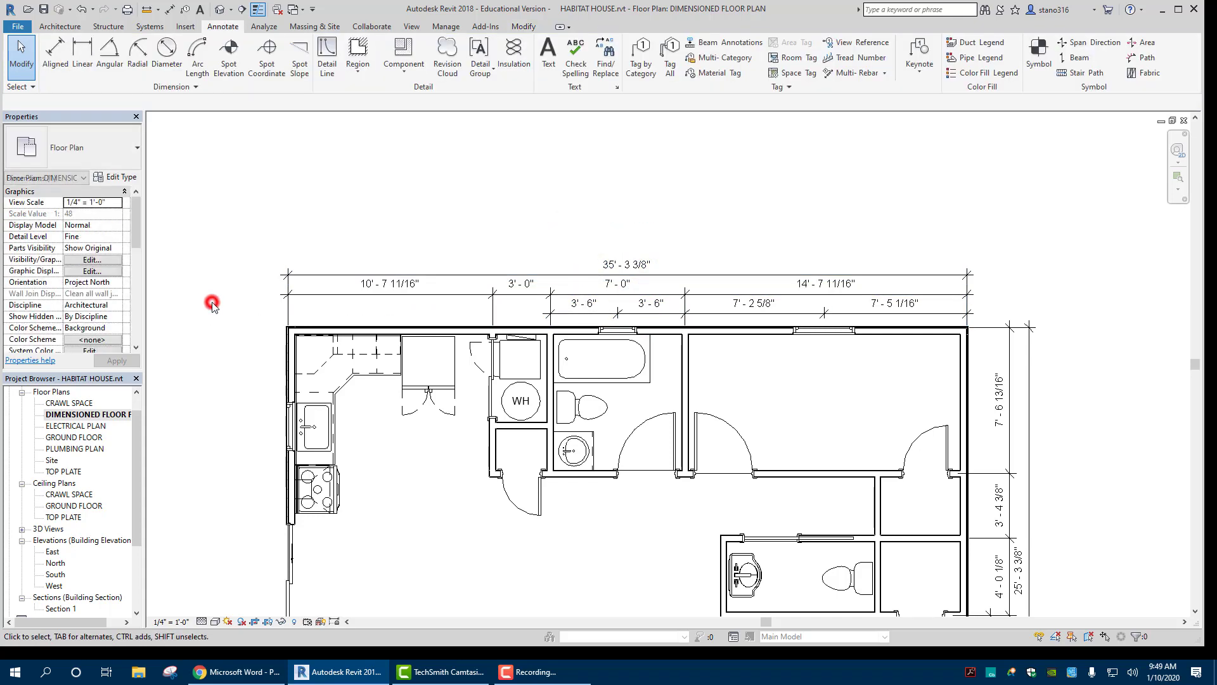
scroll(212, 303, down, 2)
mouse_move(212, 303)
middle_down()
mouse_move(253, 399)
mouse_move(302, 277)
mouse_move(302, 309)
middle_up()
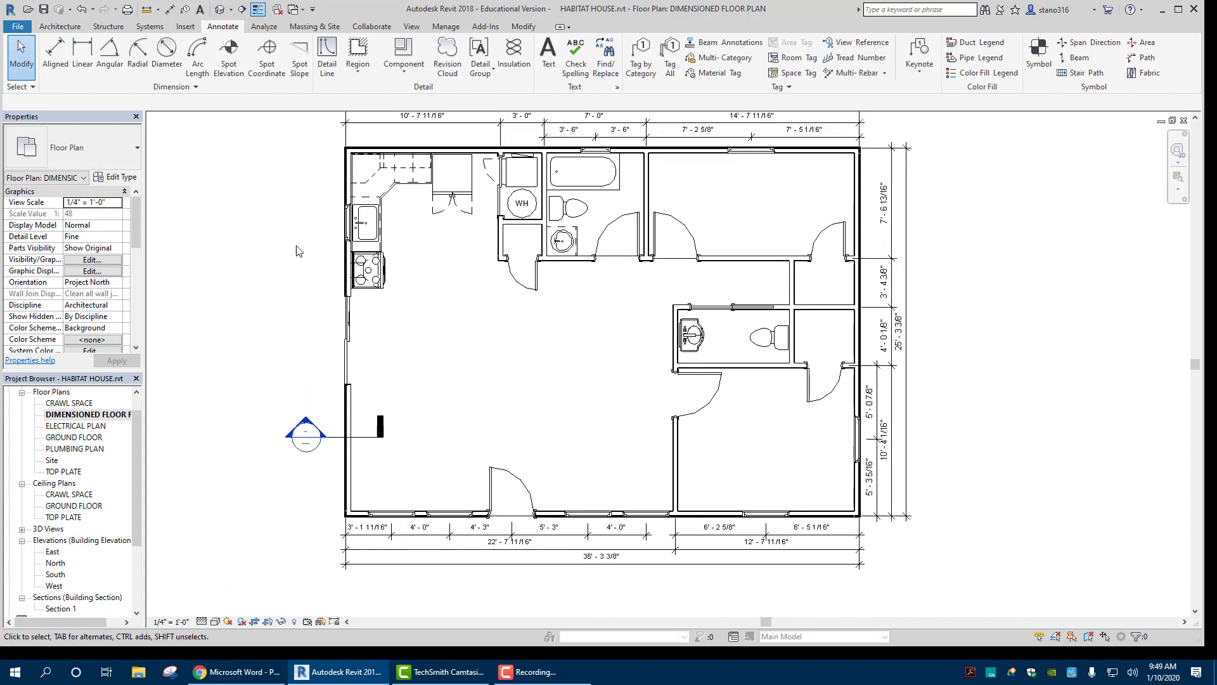
Add an overall 25' - 3 3/8" dimension between the top and bottom walls, left of the plan
click(64, 53)
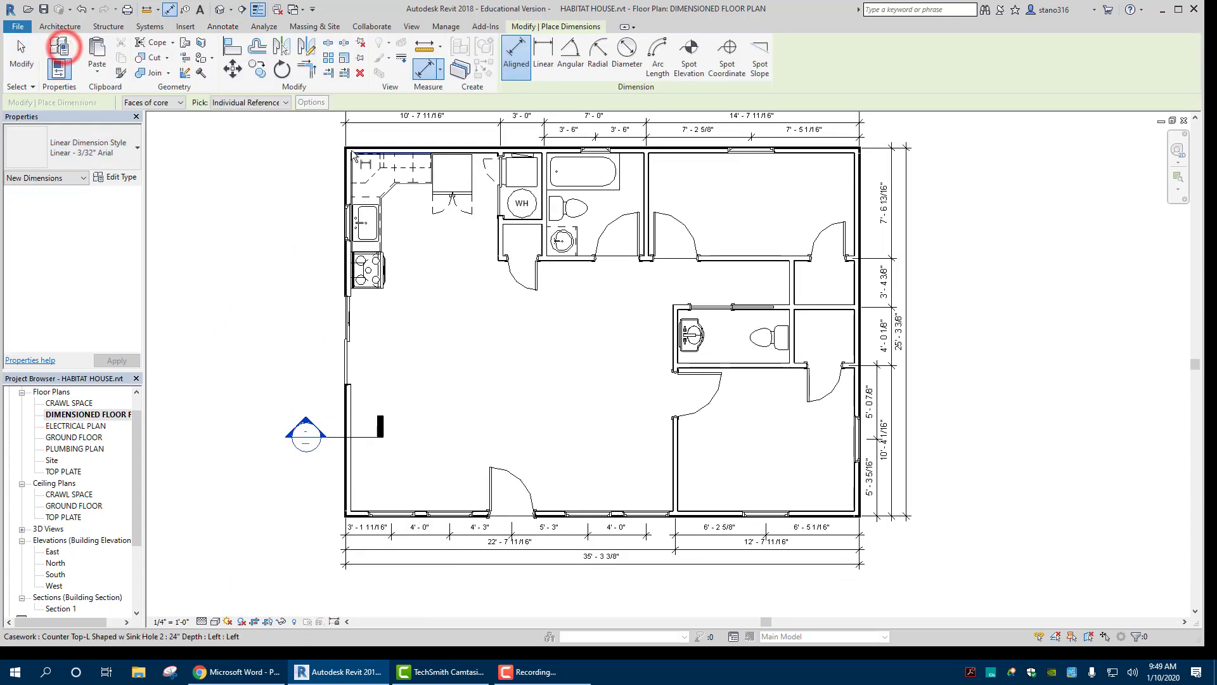
scroll(357, 155, up, 3)
click(361, 157)
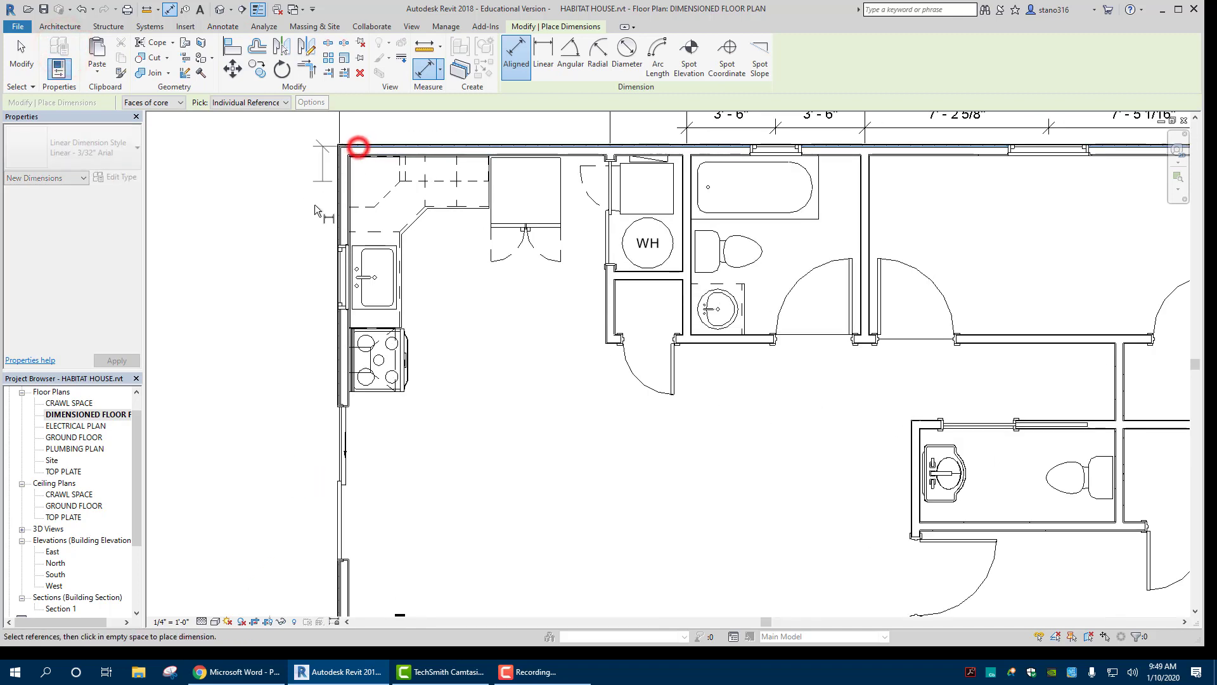
scroll(317, 209, down, 1)
middle_drag(277, 353, 297, 225)
click(359, 520)
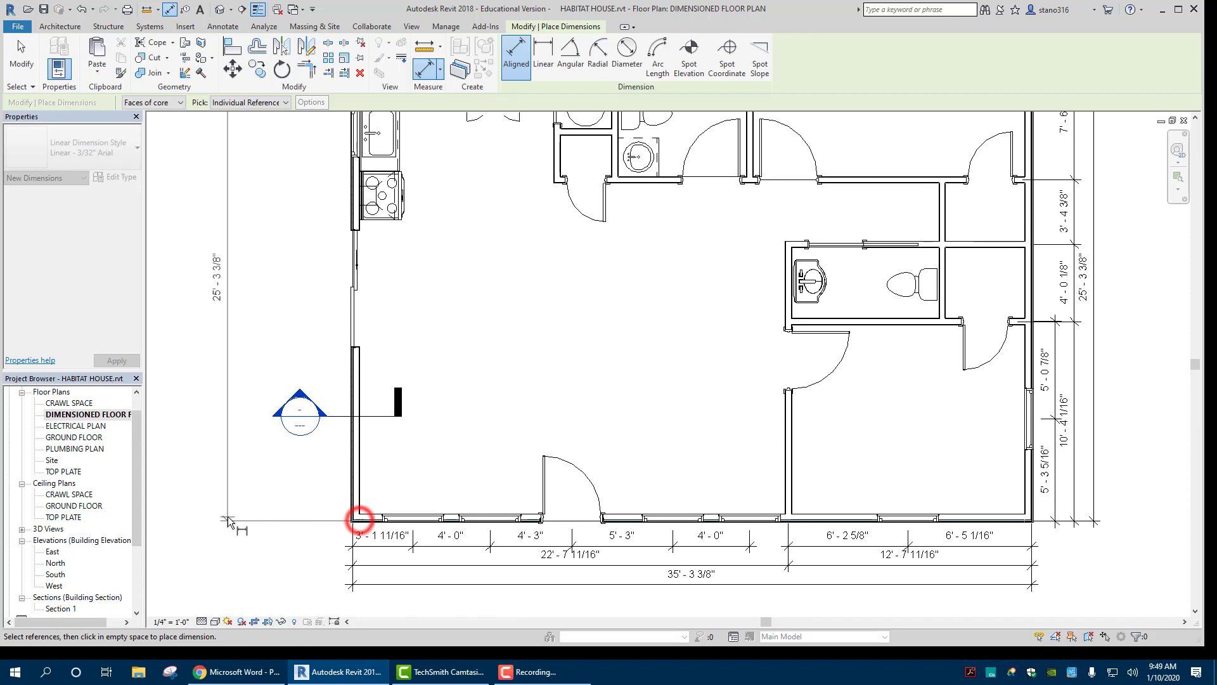
click(267, 518)
scroll(393, 322, down, 3)
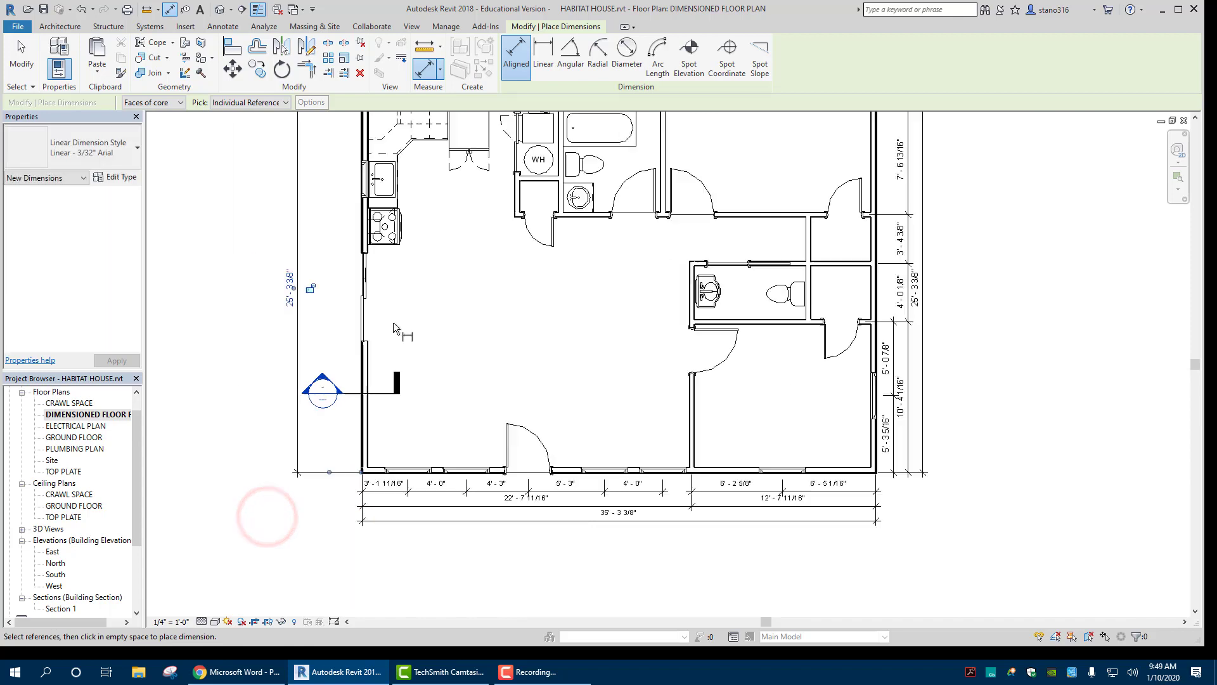
middle_drag(455, 269, 470, 307)
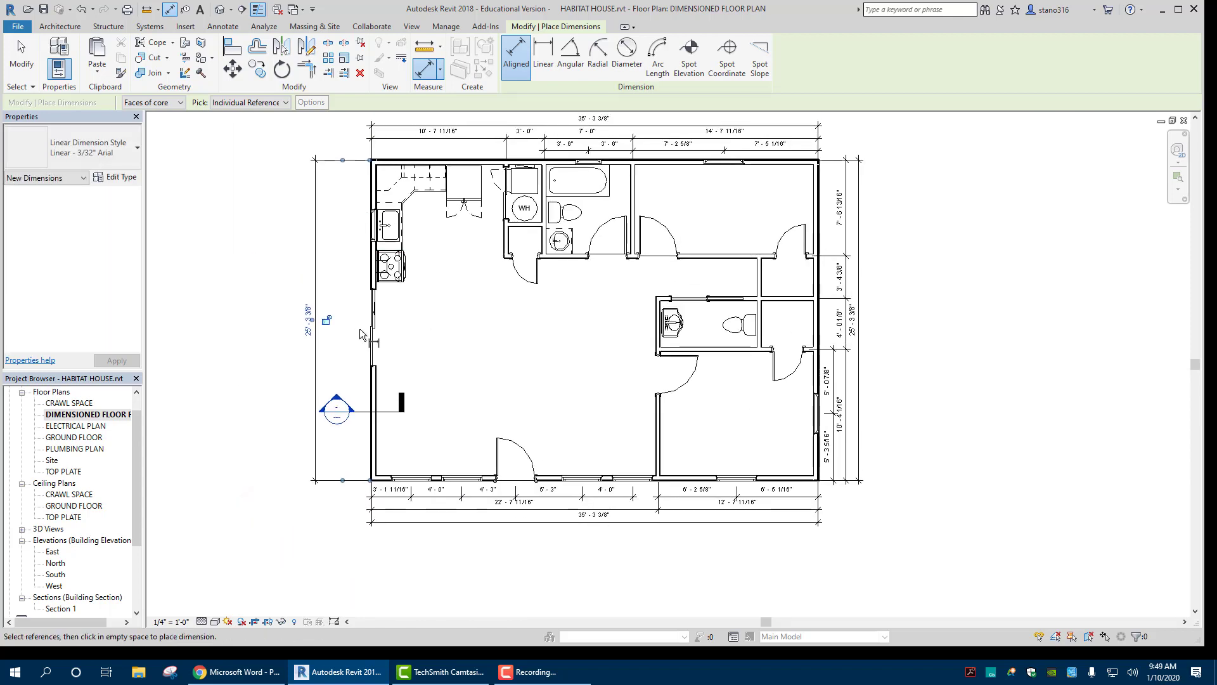
Dimension the west kitchen wall segments with a 5' - 1 11/16" / 8' - 1" string
scroll(391, 184, up, 2)
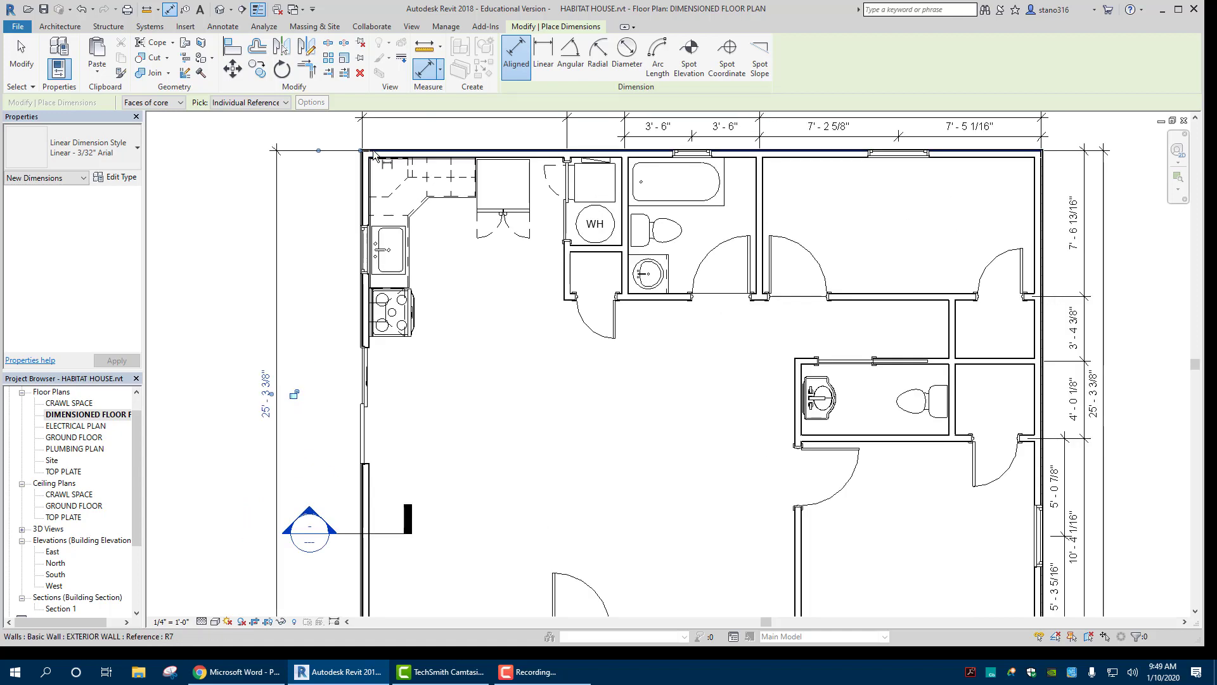
click(374, 150)
click(359, 248)
click(359, 406)
scroll(360, 407, down, 2)
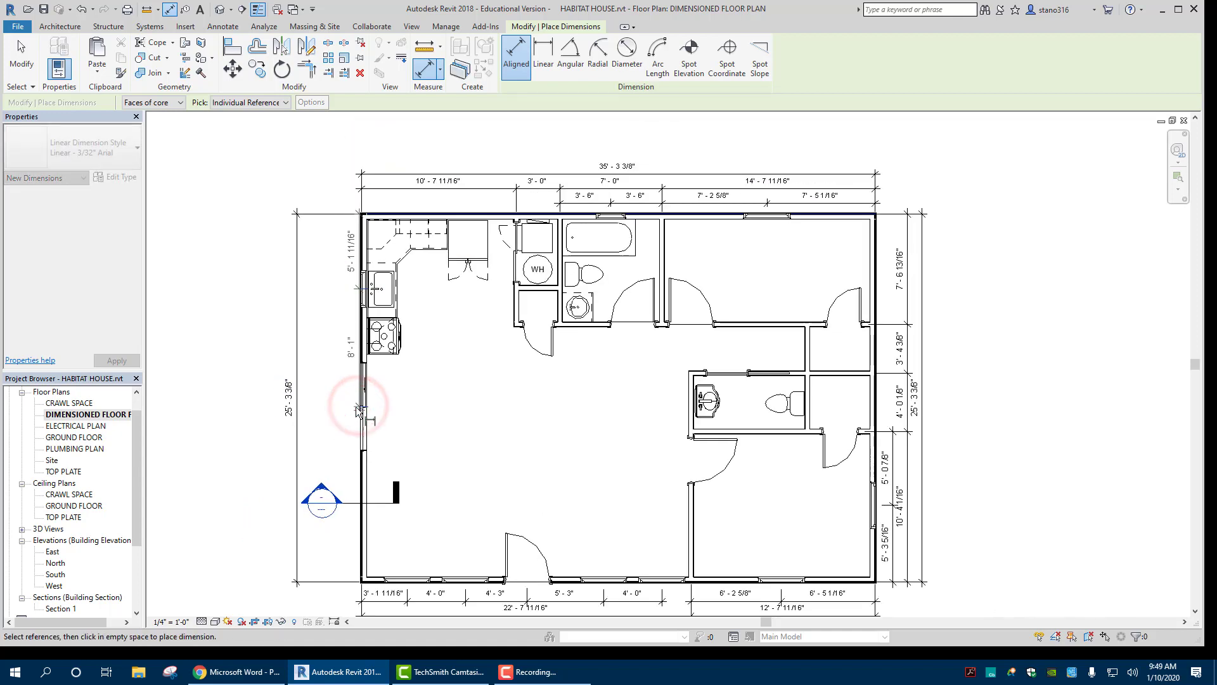
click(339, 406)
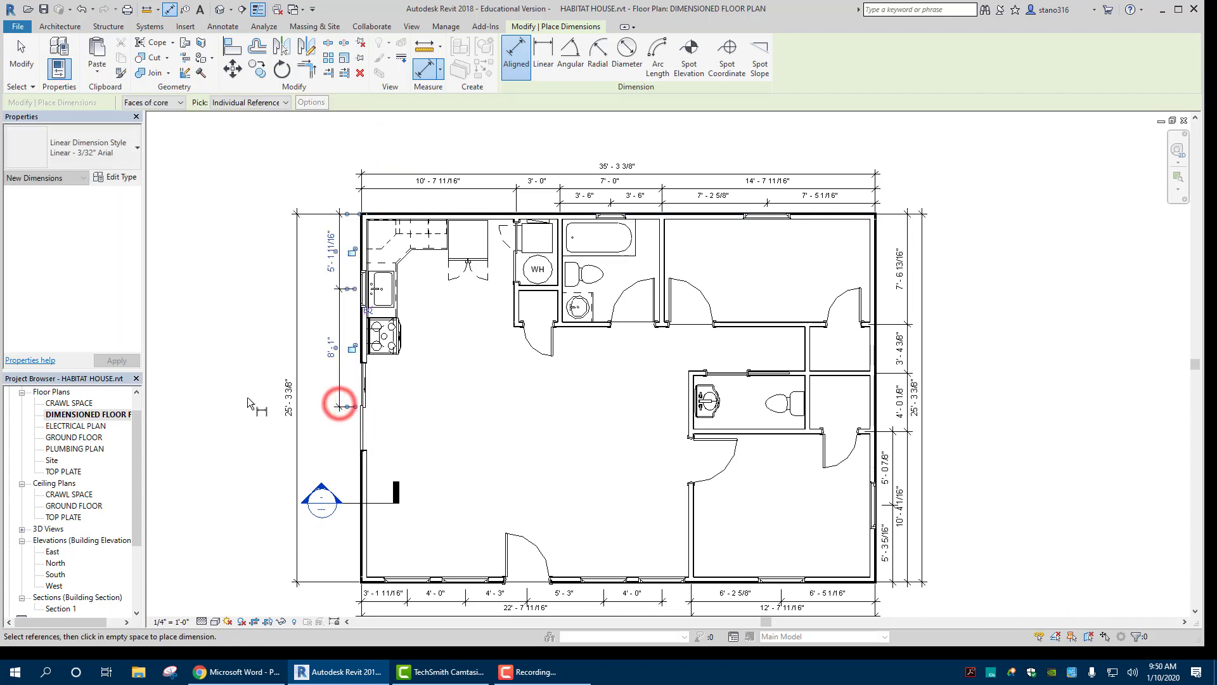
Move the overall 25' - 3 3/8" dimension closer to the wall
key(Escape)
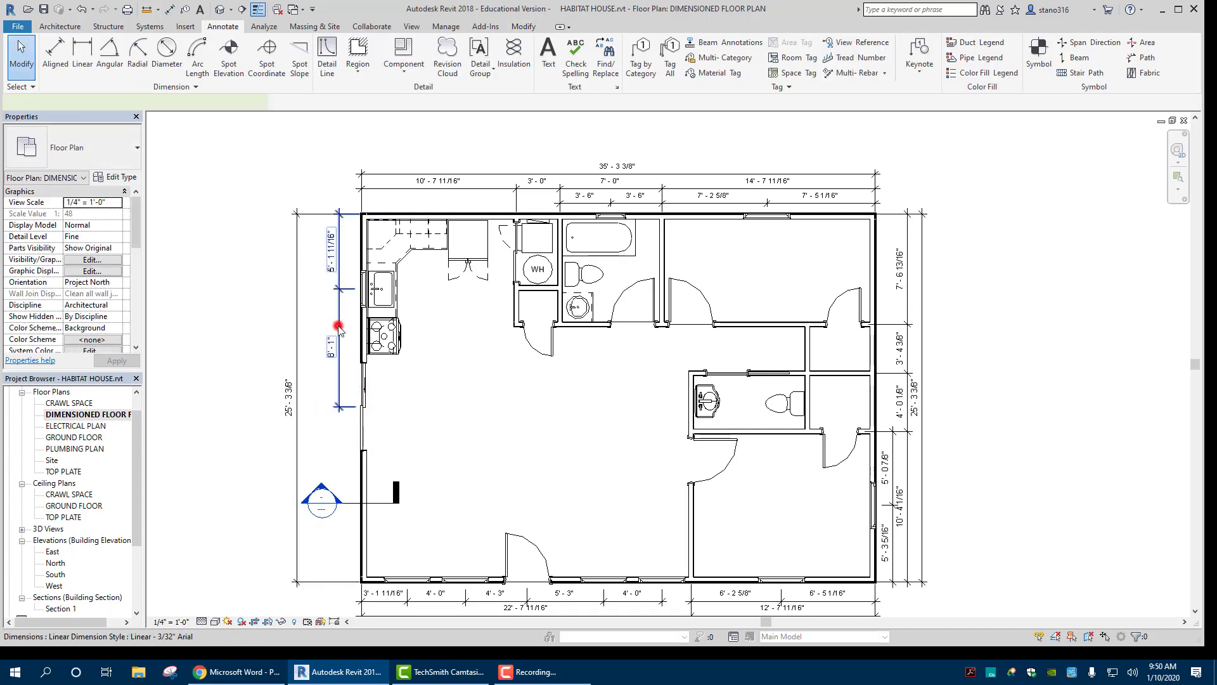
click(337, 333)
click(298, 326)
drag(320, 327, 329, 327)
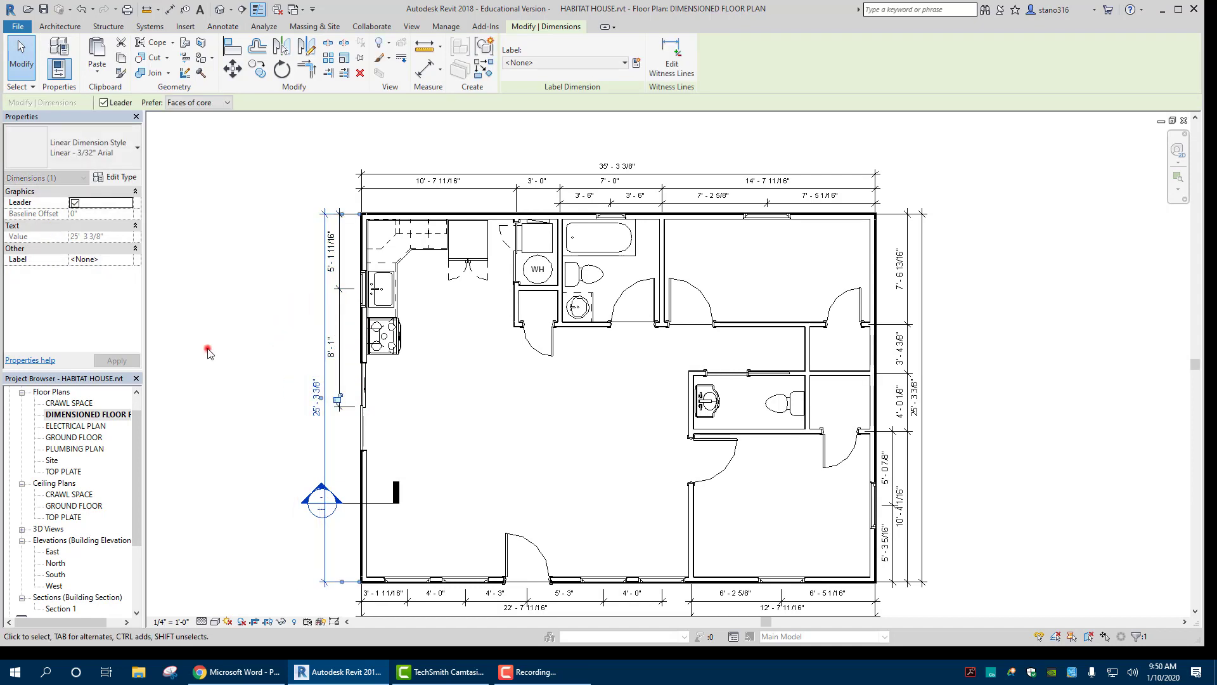
click(208, 348)
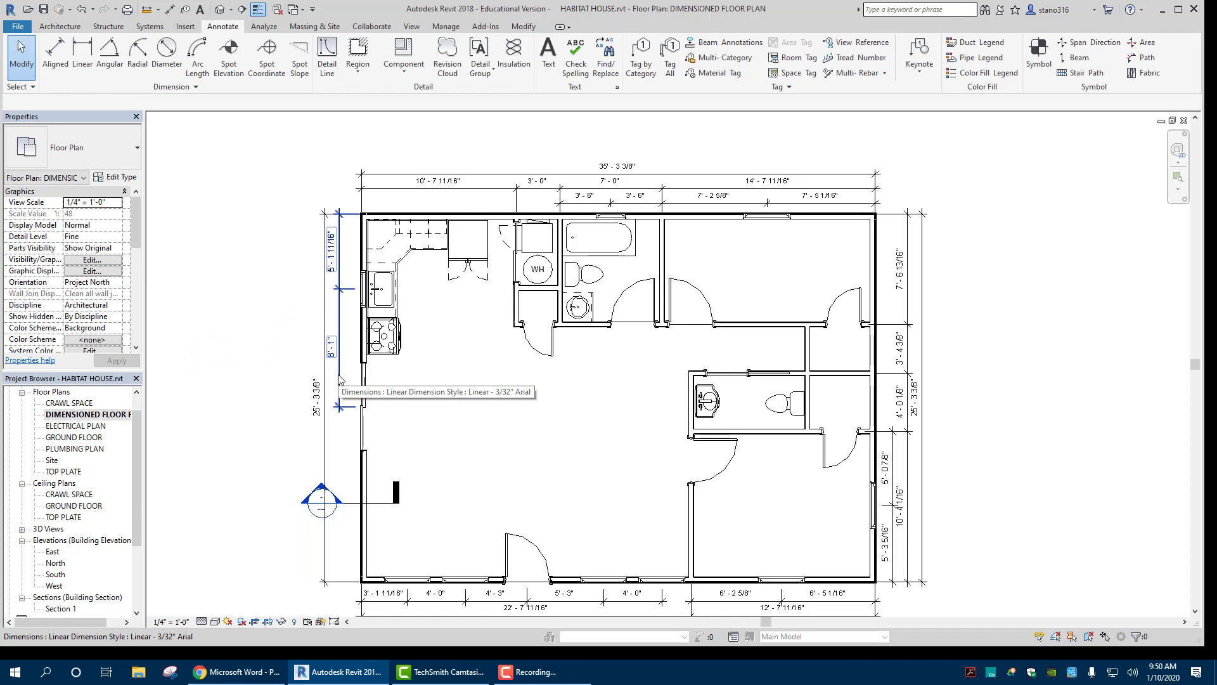
Dimension from the top exterior wall to the closet's interior and lower walls: 5' - 0 15/16" and 2' - 6"
scroll(468, 267, up, 1)
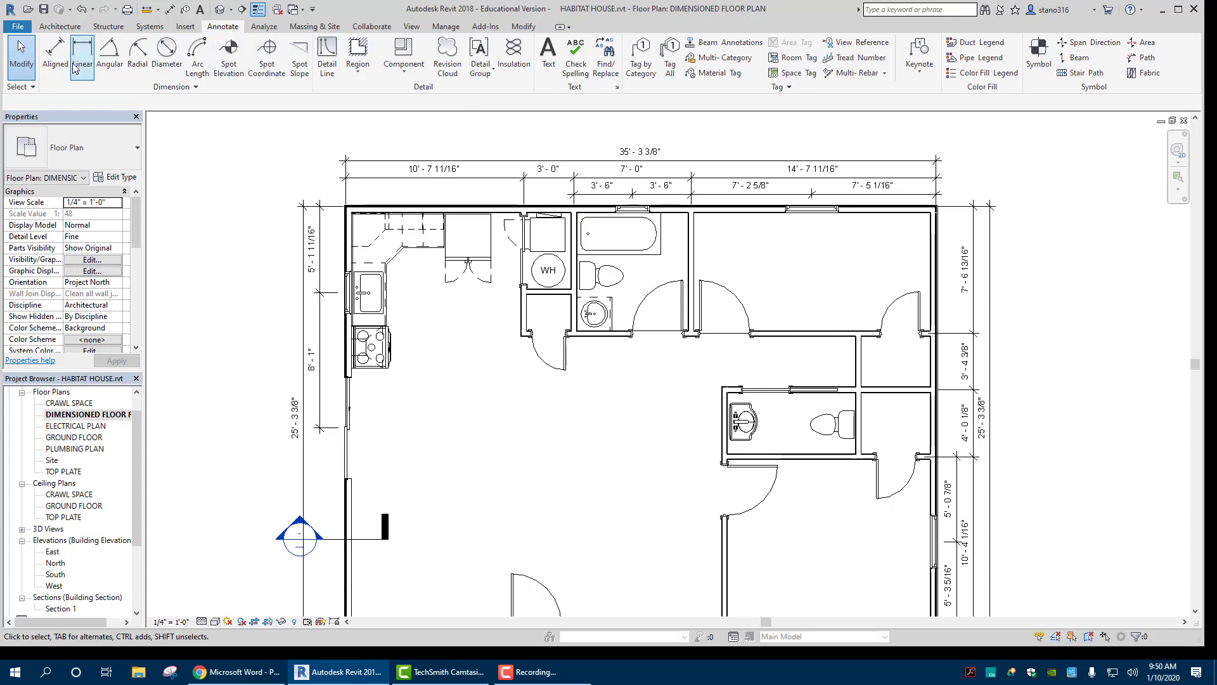
click(55, 50)
scroll(490, 239, up, 2)
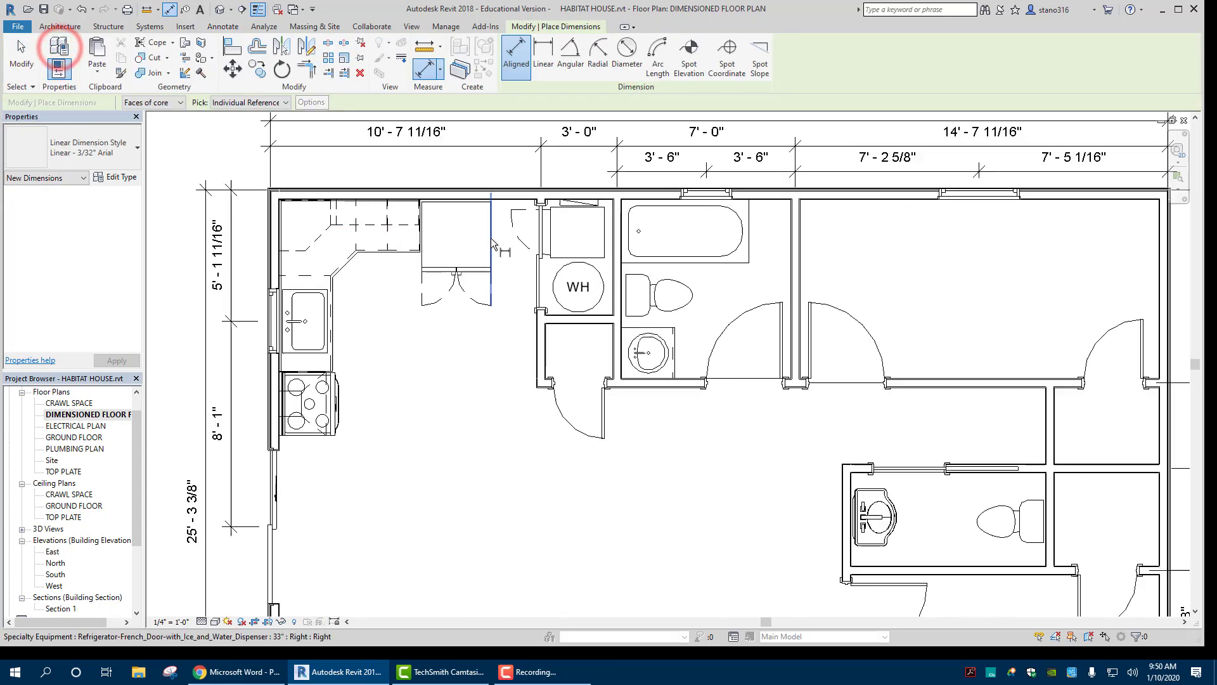
click(535, 191)
scroll(555, 318, up, 2)
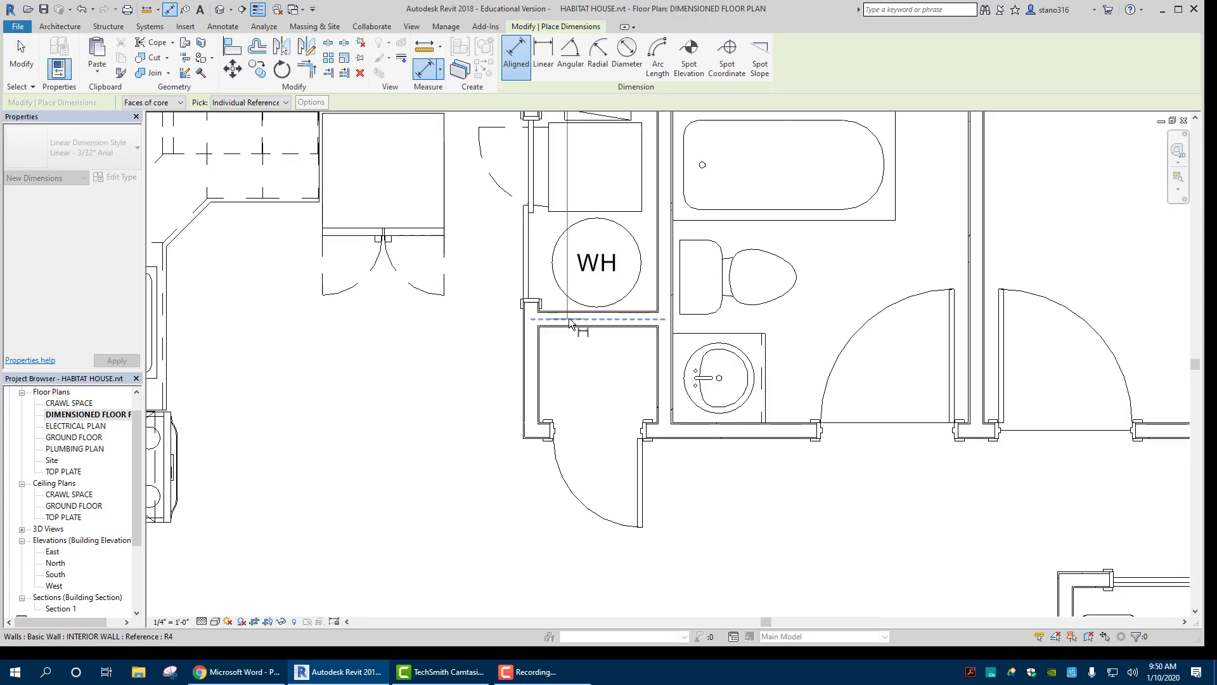
click(569, 318)
scroll(473, 345, down, 1)
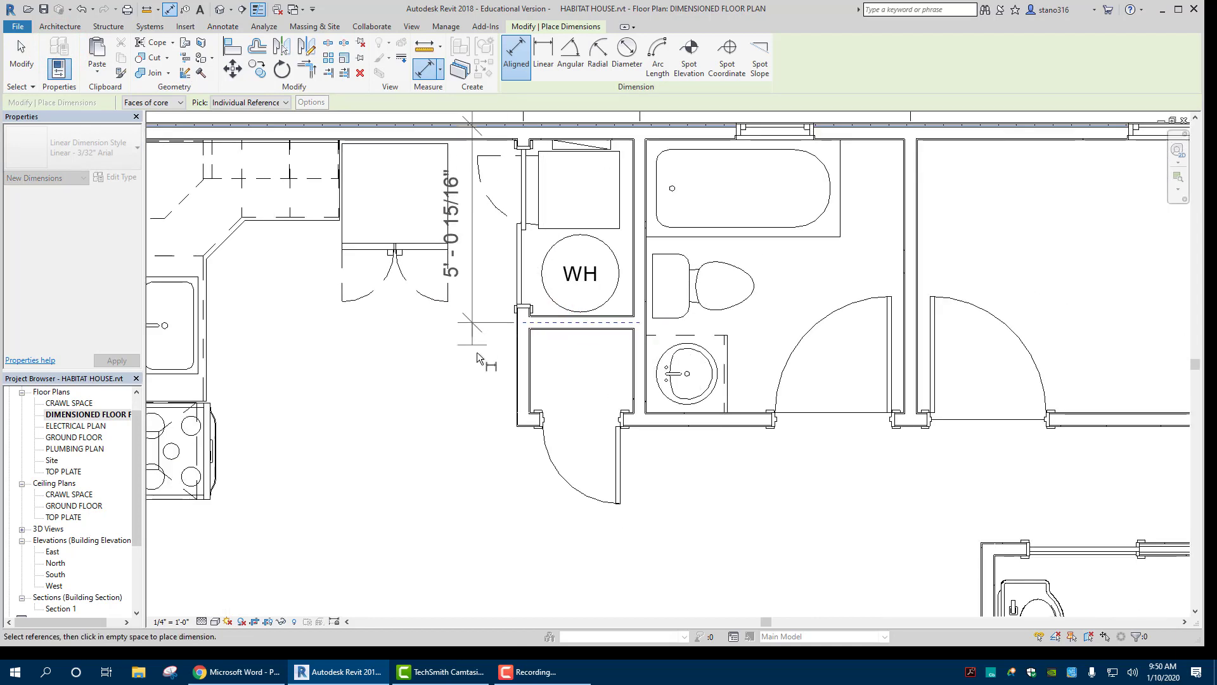
click(530, 419)
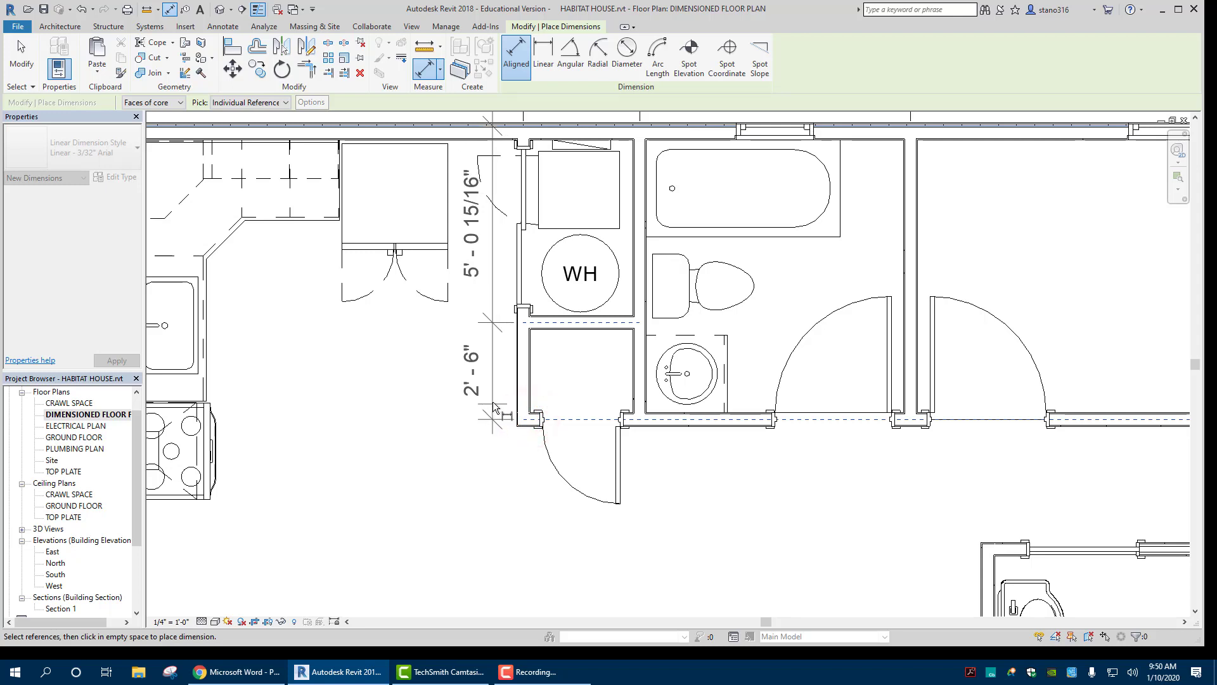
click(493, 404)
scroll(444, 476, down, 2)
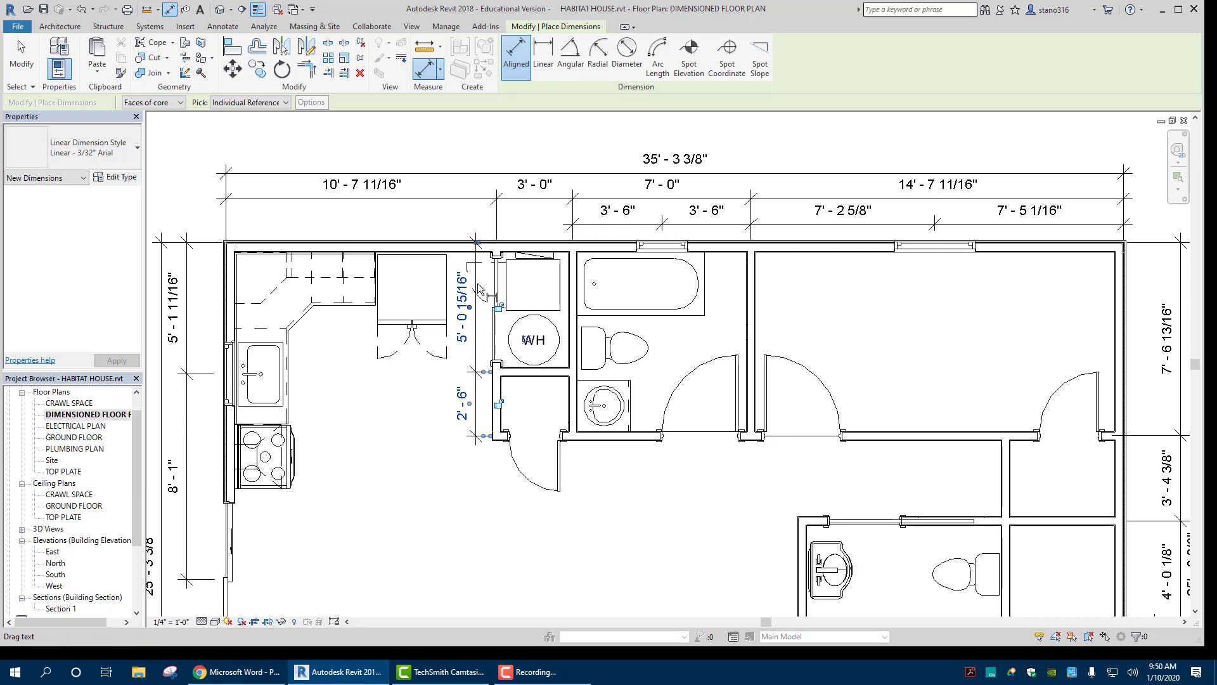
Cancel the running dimension and delete the old vertical string beside the water heater
right_click(405, 463)
click(442, 470)
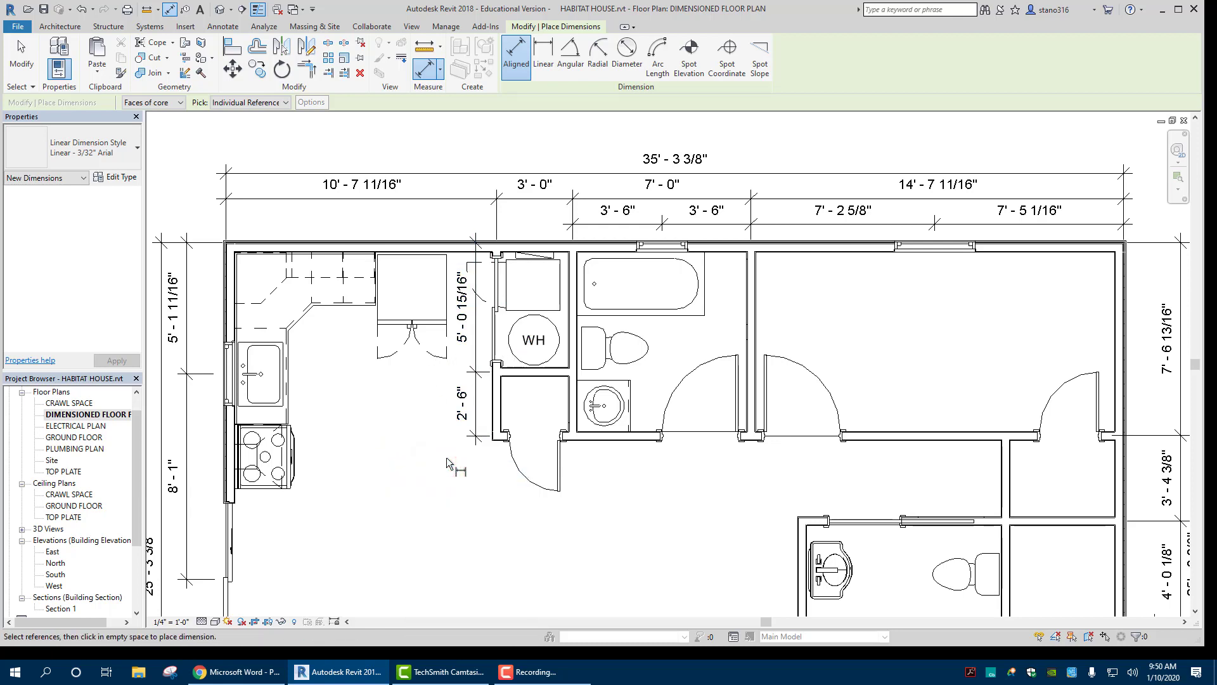
click(522, 671)
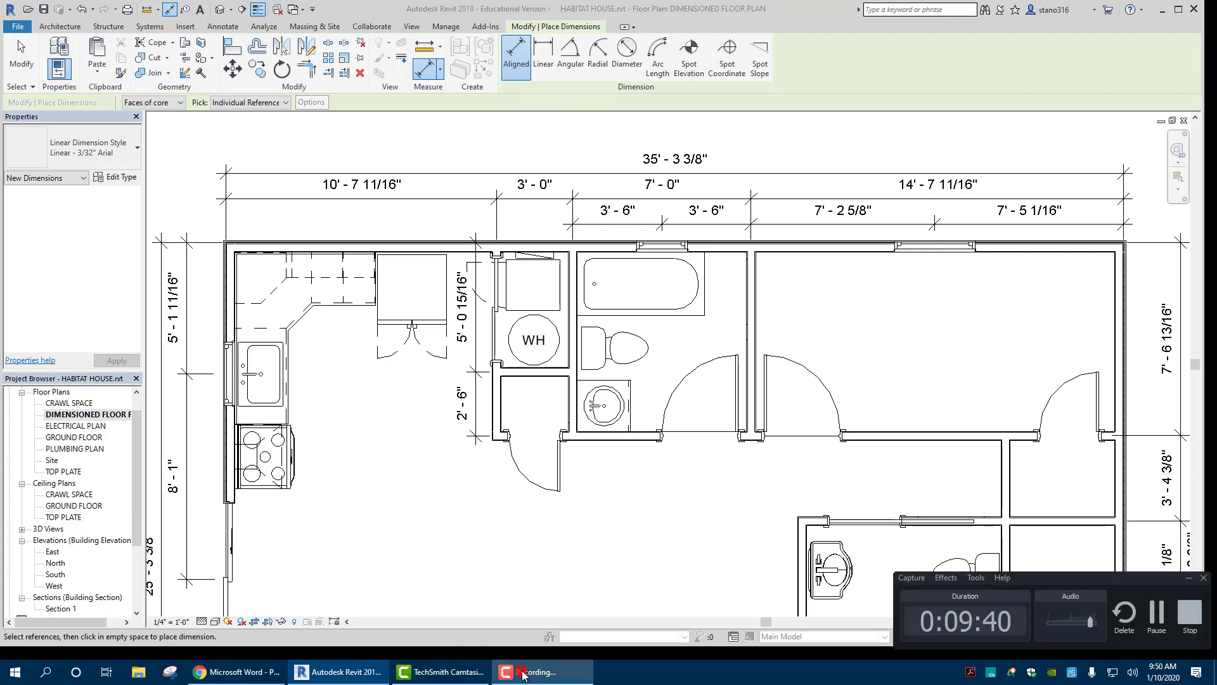
click(1152, 618)
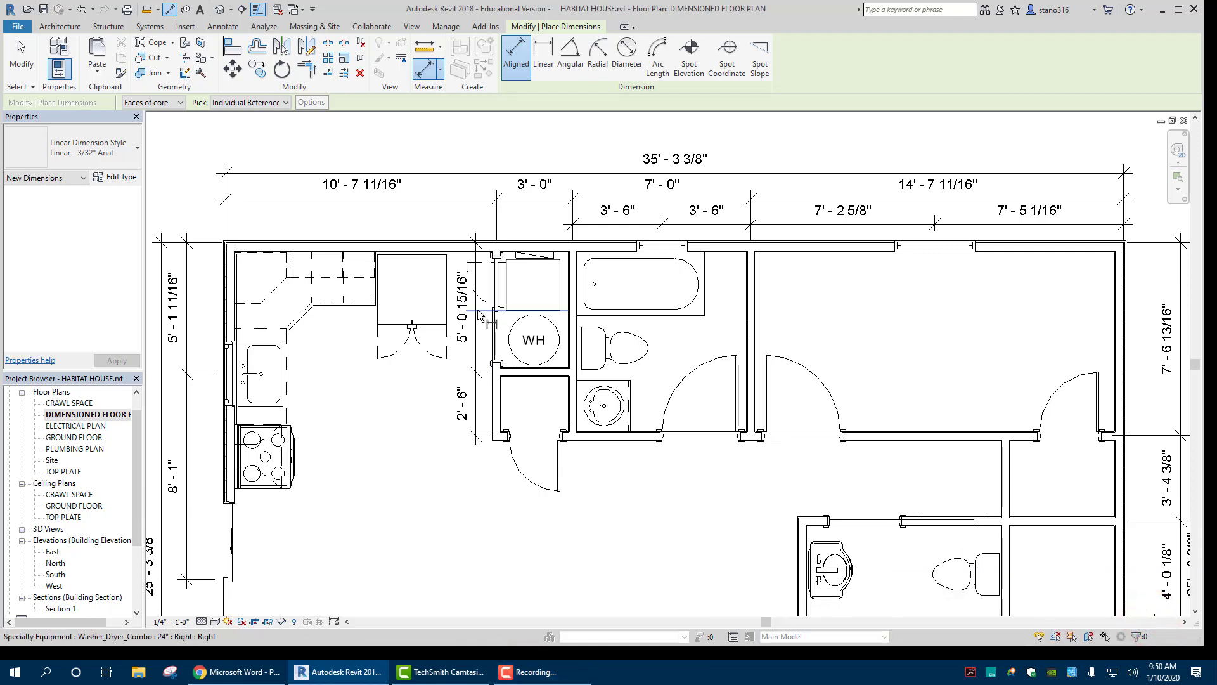
key(Escape)
key(Escape)
click(468, 329)
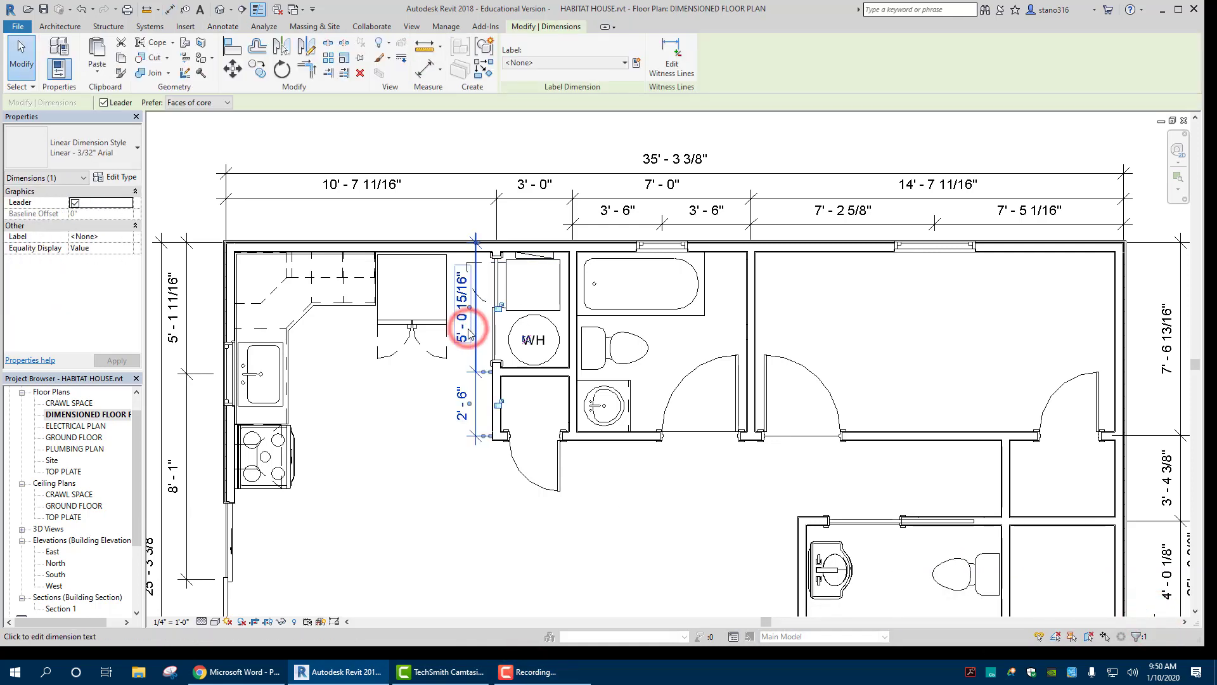
key(Delete)
Start an aligned dimension from the top exterior wall, discarding a mistaken door-jamb pick and zooming out
click(57, 61)
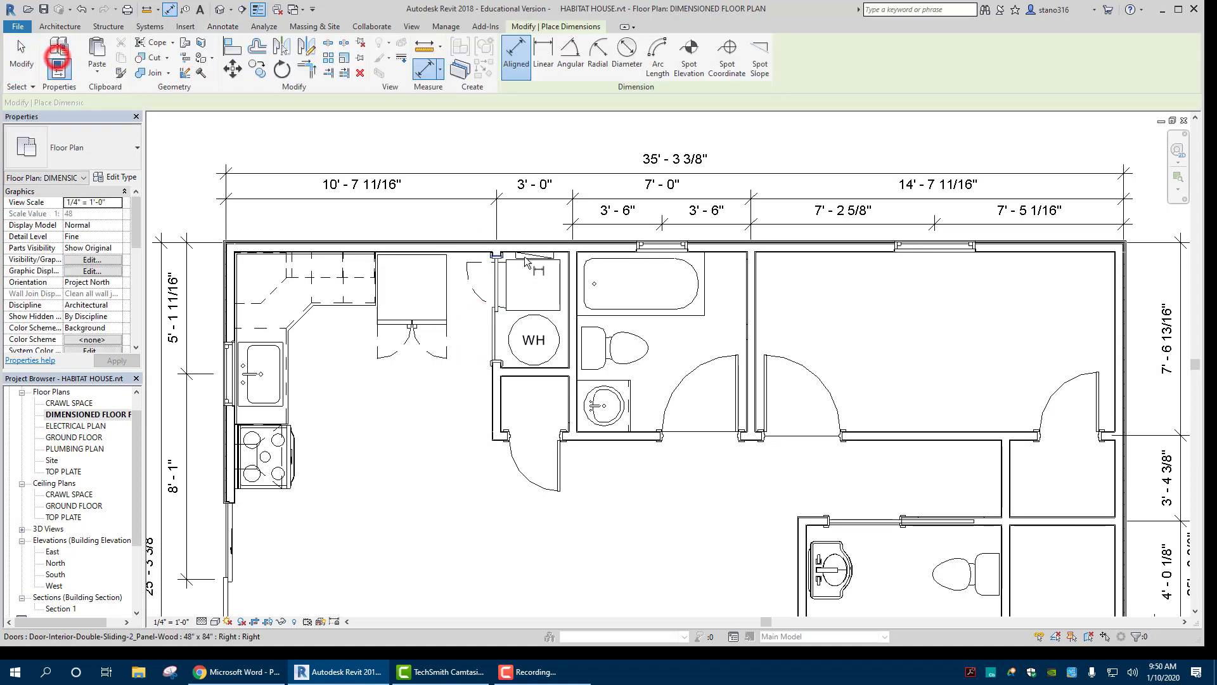
click(478, 247)
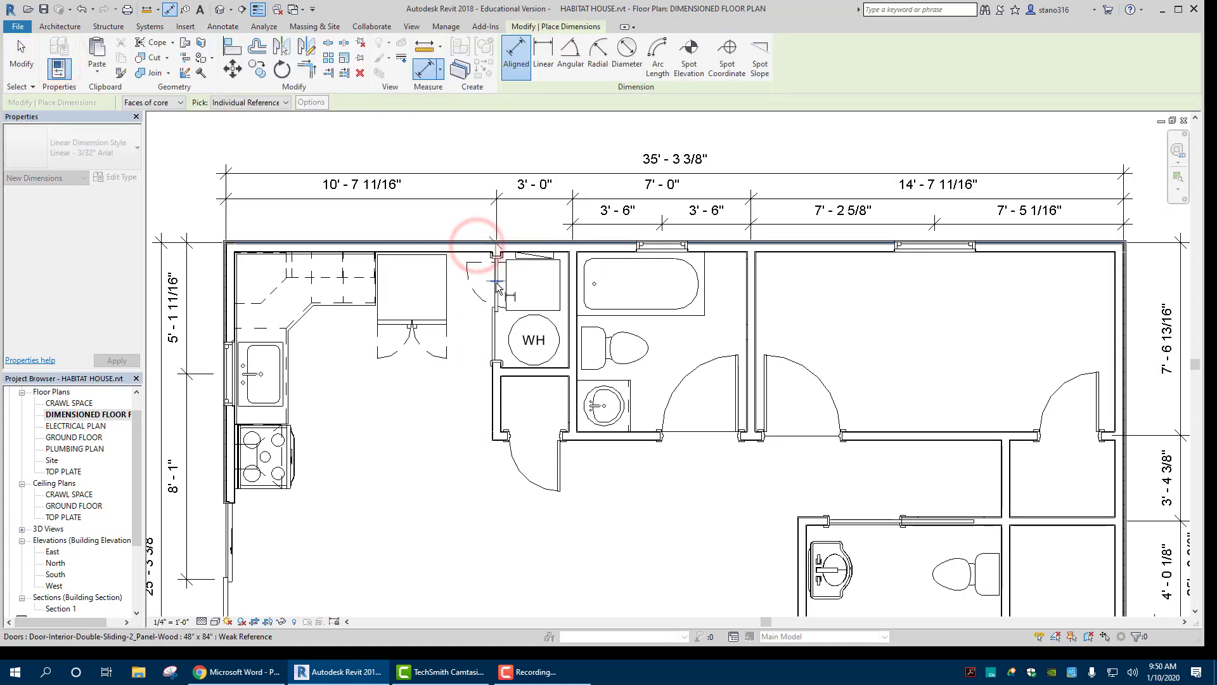
click(495, 281)
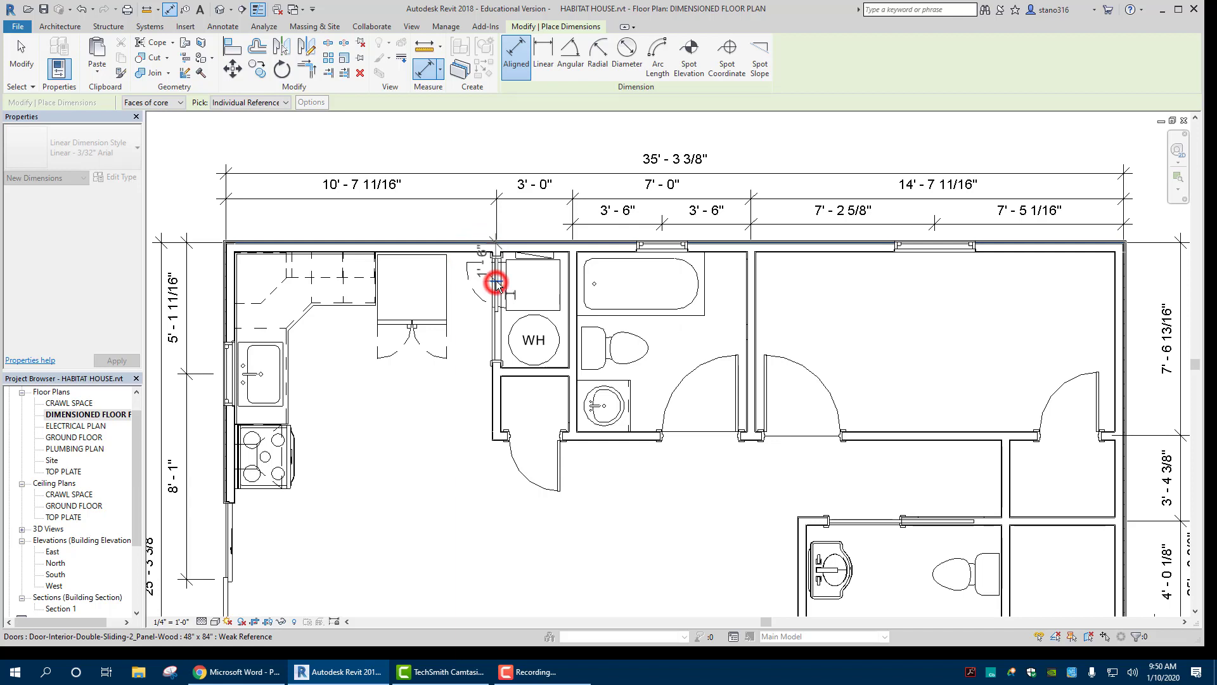
right_click(475, 317)
click(495, 321)
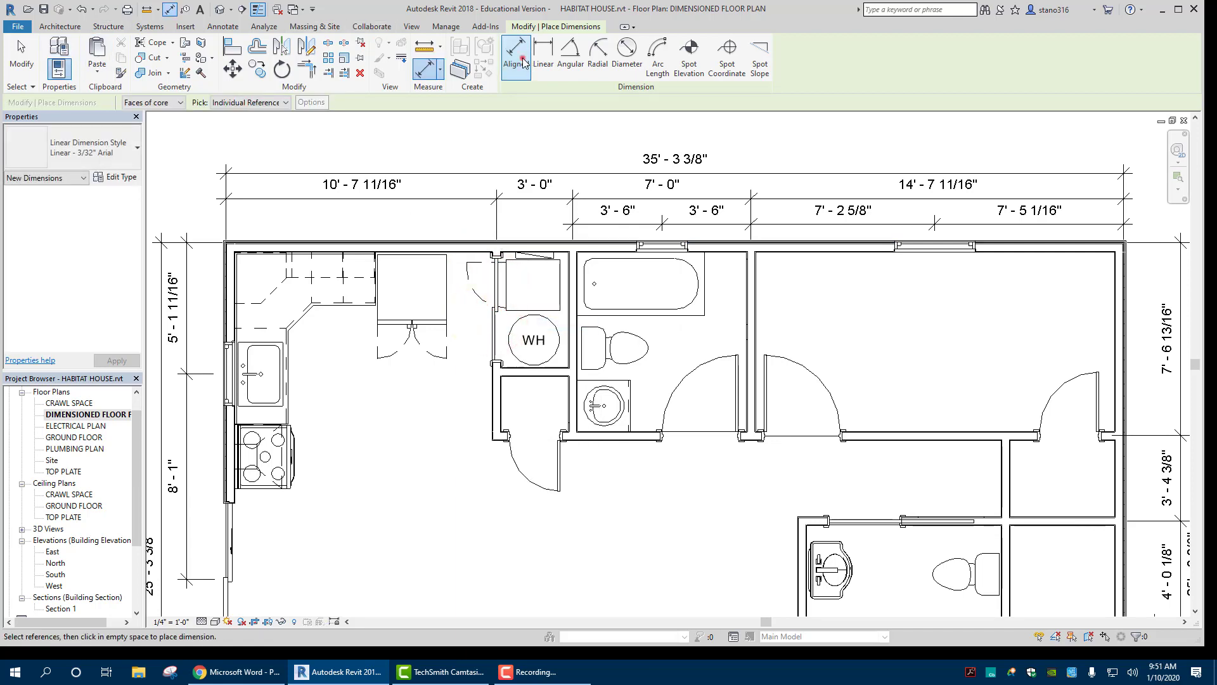
click(485, 244)
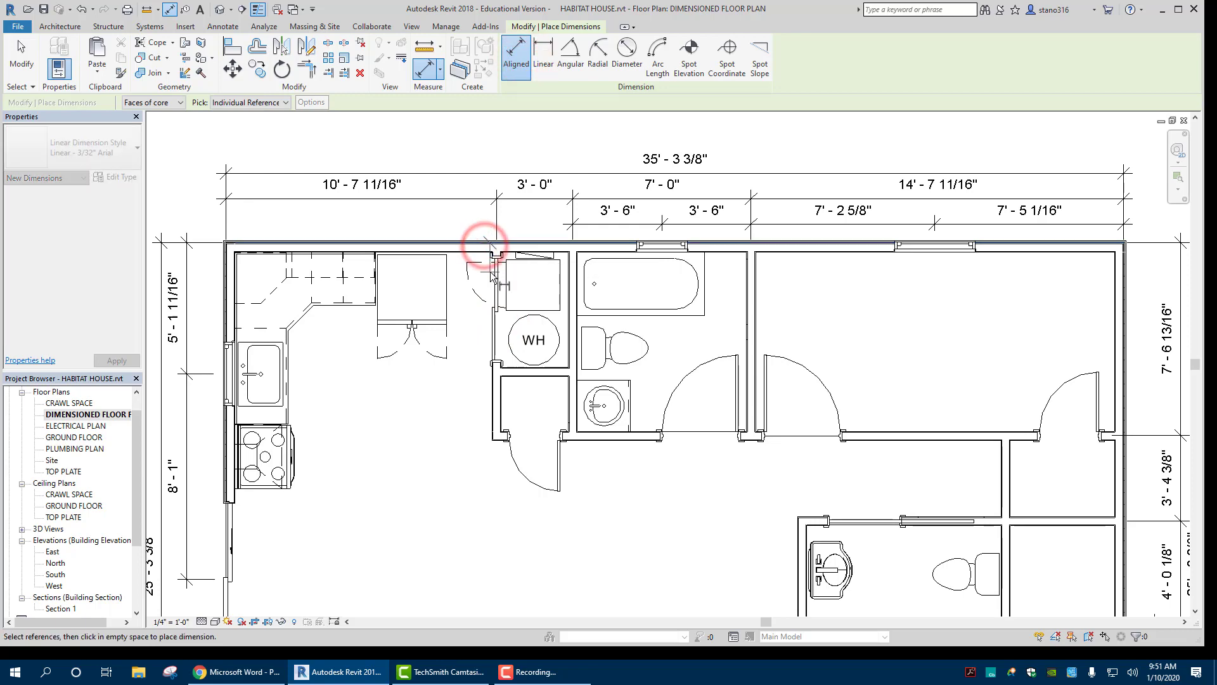
scroll(490, 276, down, 2)
scroll(490, 276, up, 5)
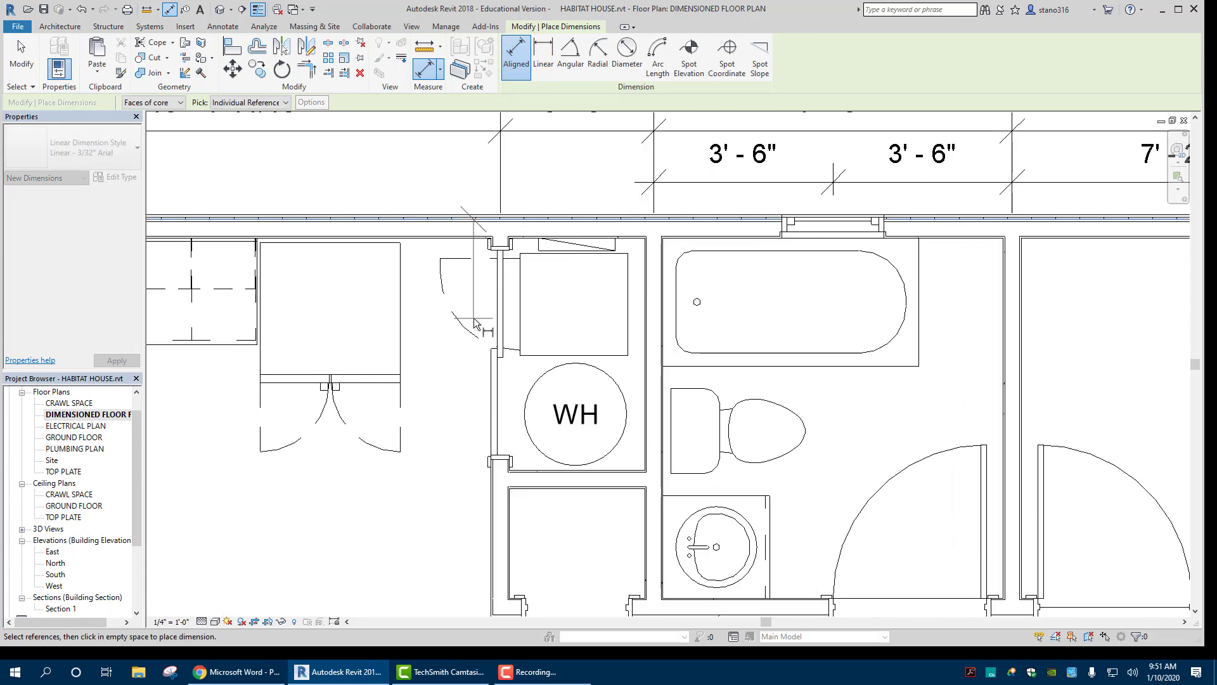
right_click(501, 308)
click(548, 396)
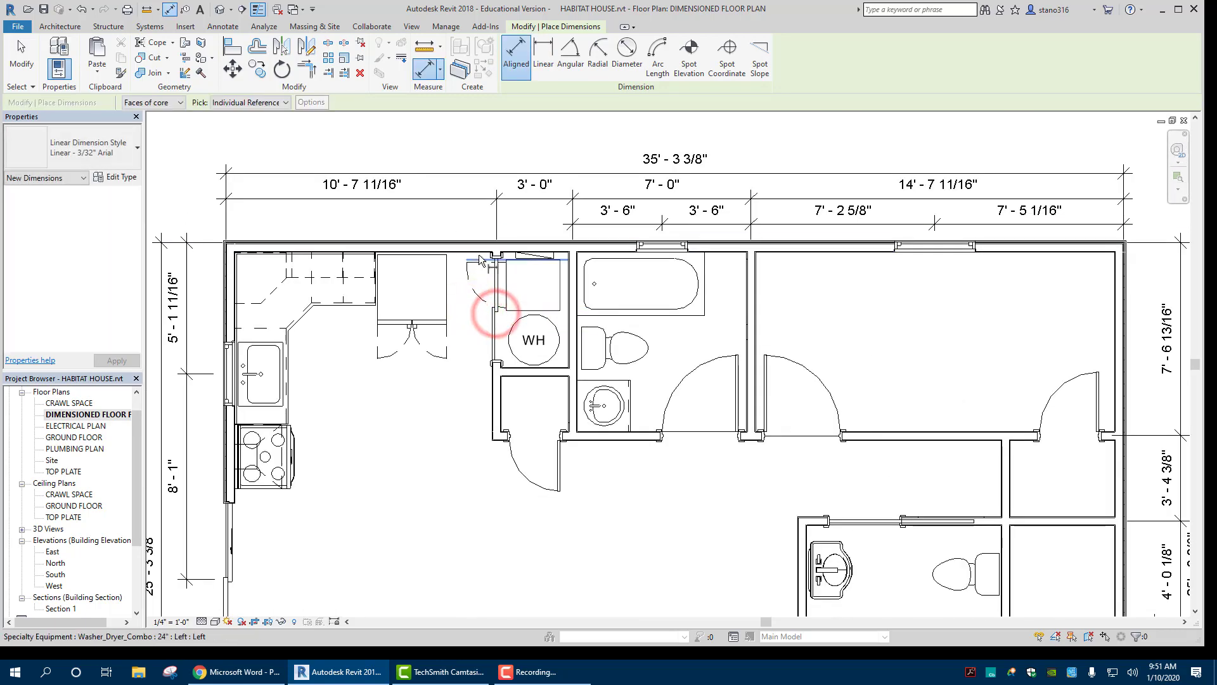
scroll(482, 257, up, 2)
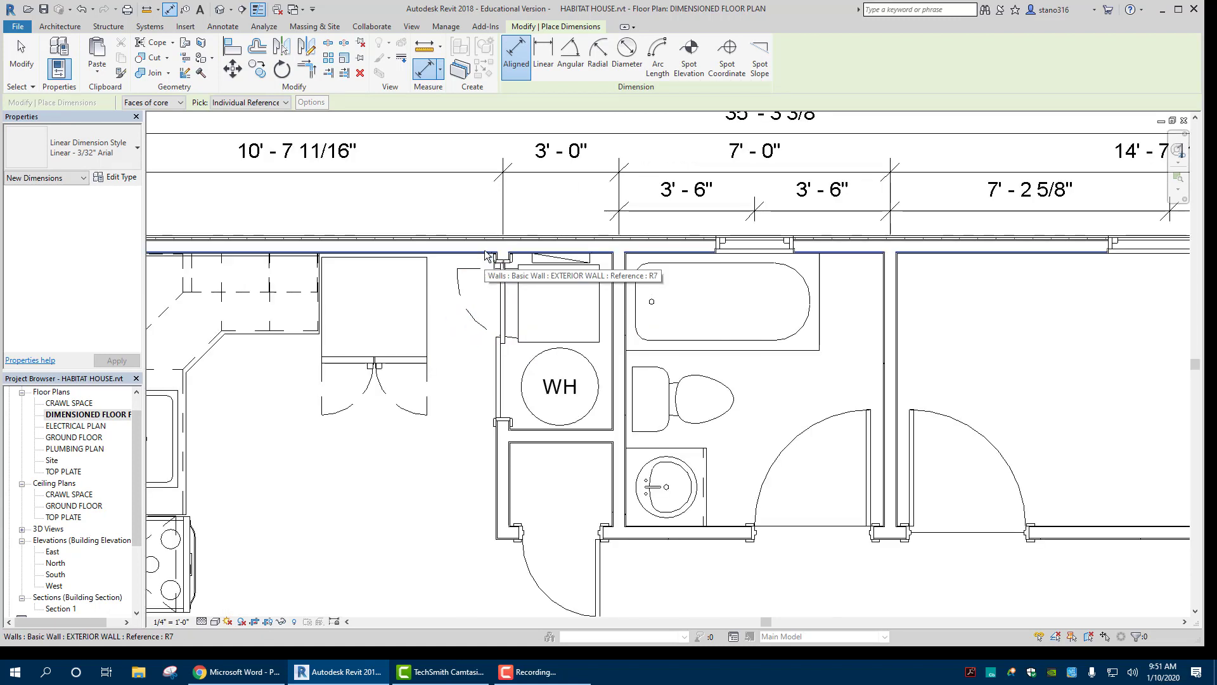
scroll(487, 258, up, 1)
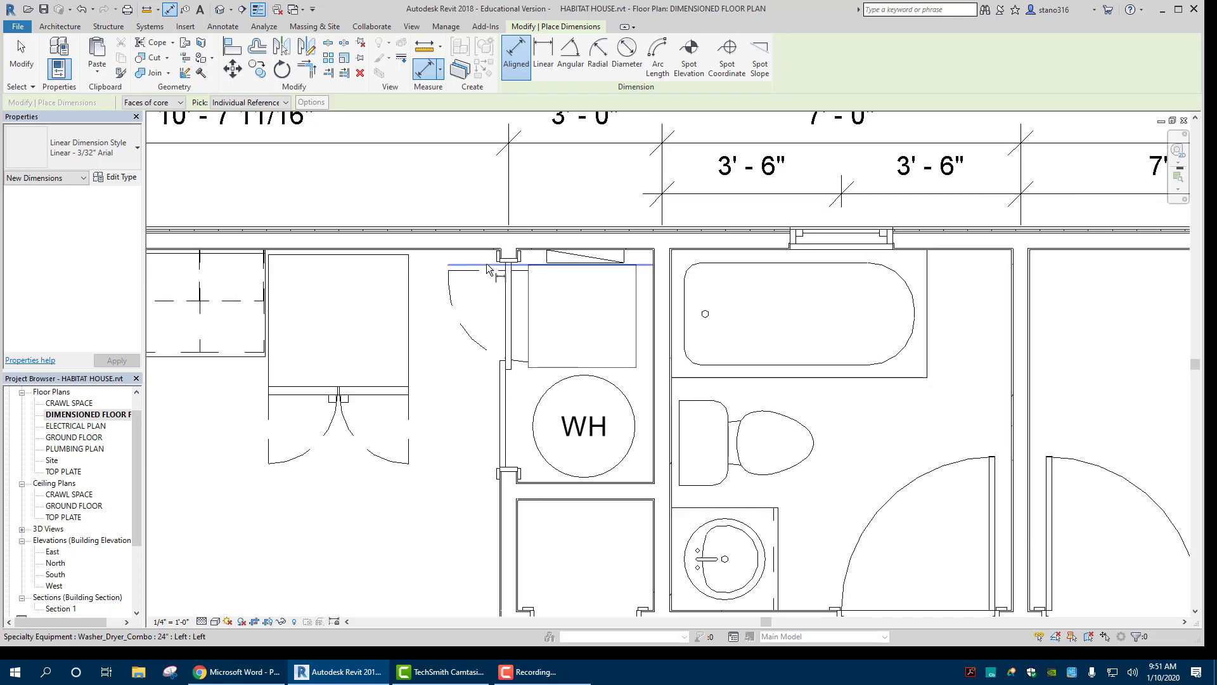
Dimension the closet walls as 2'-5 15/16", 2'-5" and 2'-6", placed left of the walls
click(497, 241)
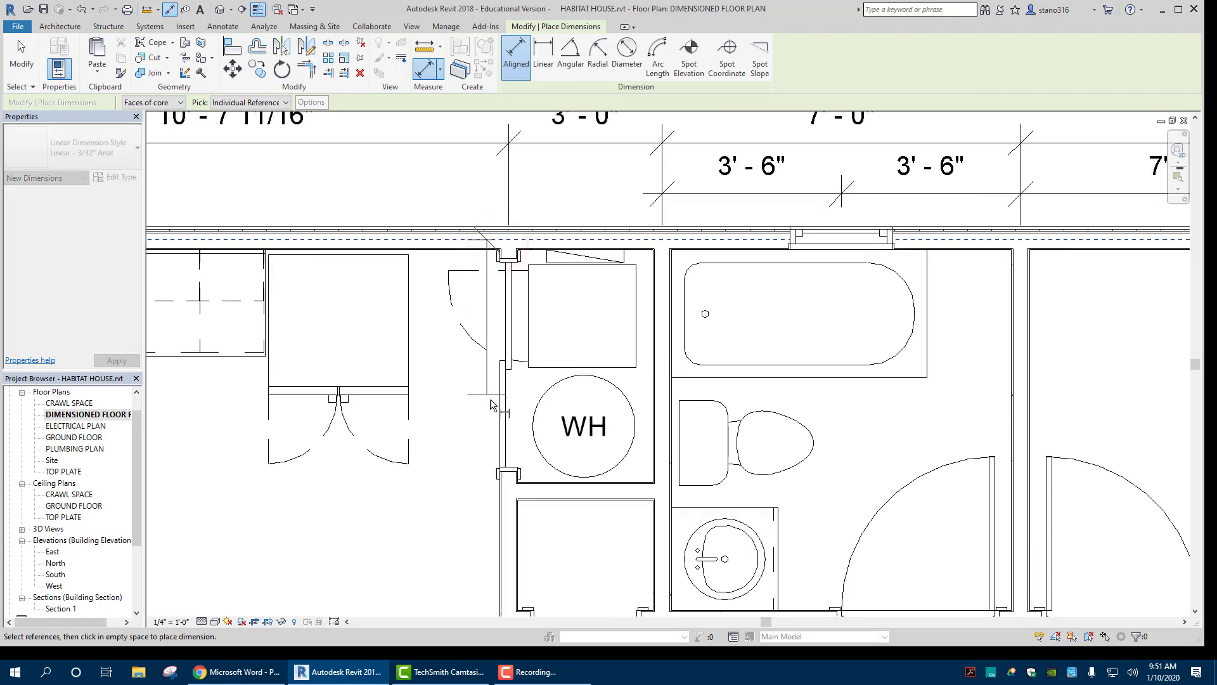
click(515, 374)
scroll(469, 482, down, 3)
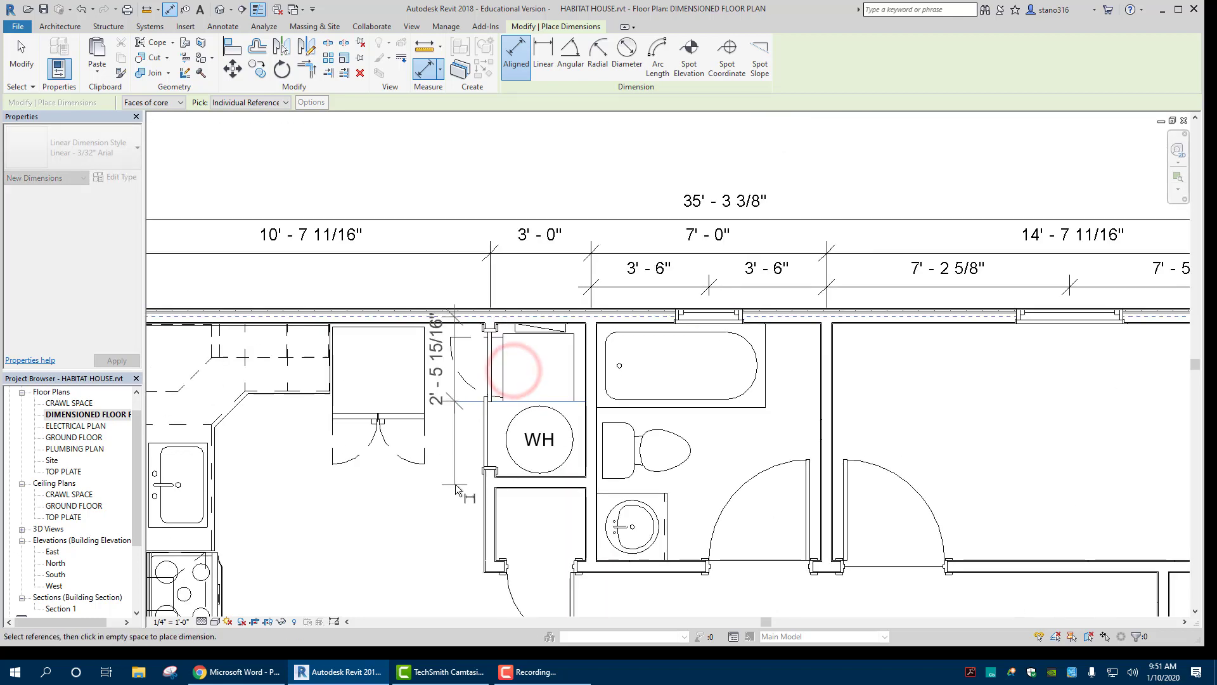
scroll(498, 488, up, 2)
click(502, 480)
scroll(497, 479, down, 2)
scroll(471, 450, up, 1)
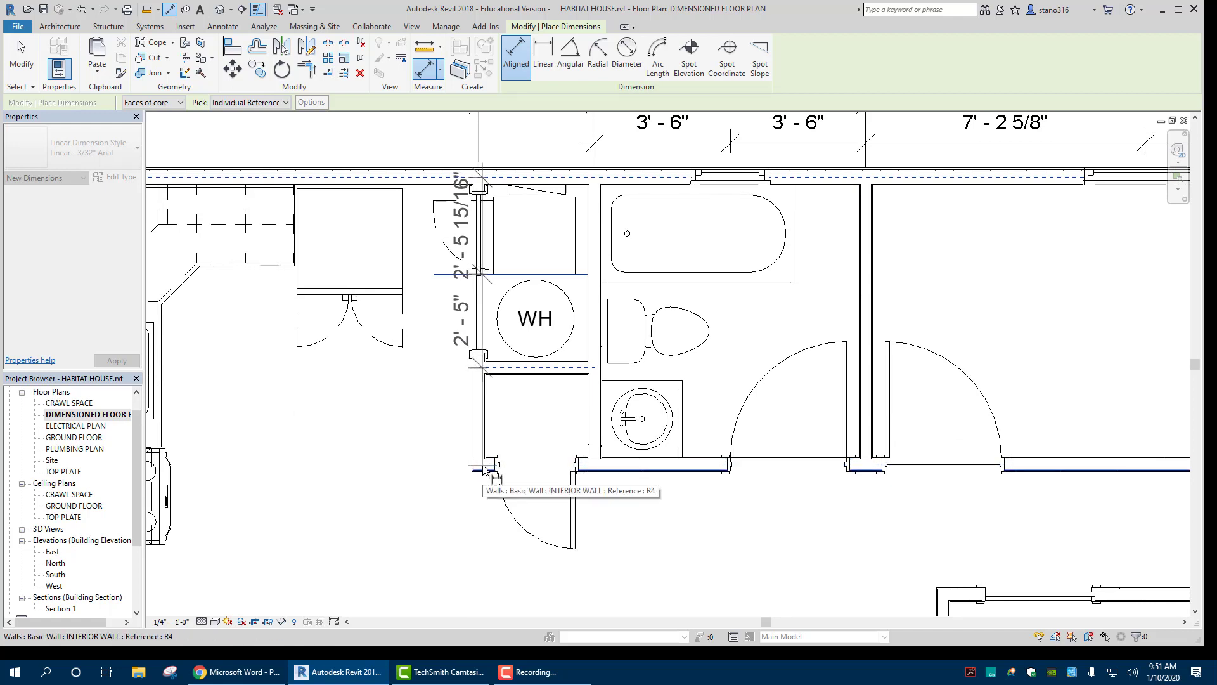
click(480, 465)
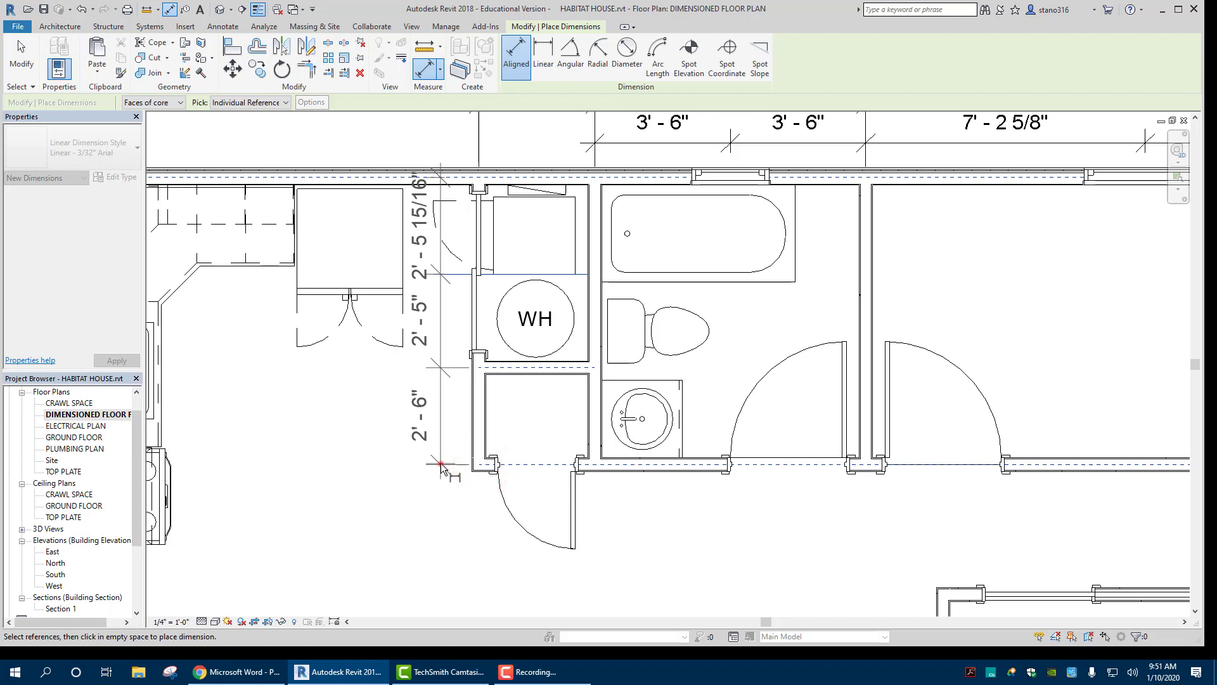
click(440, 462)
scroll(401, 566, down, 3)
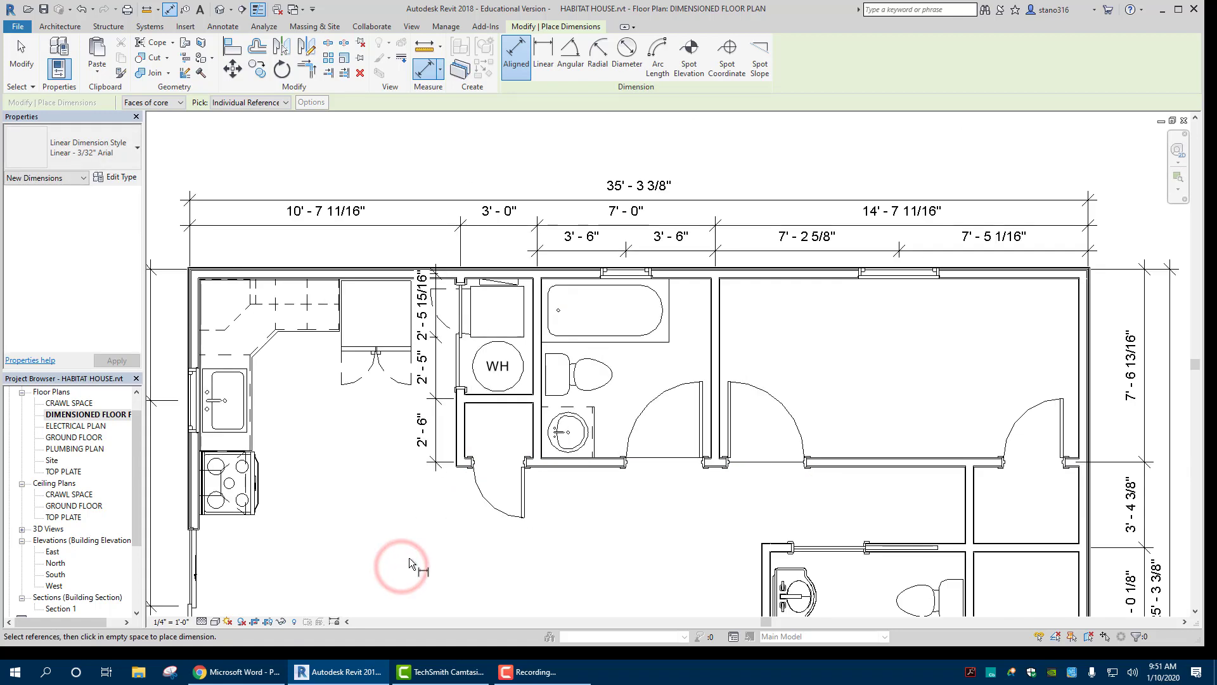
scroll(408, 561, up, 2)
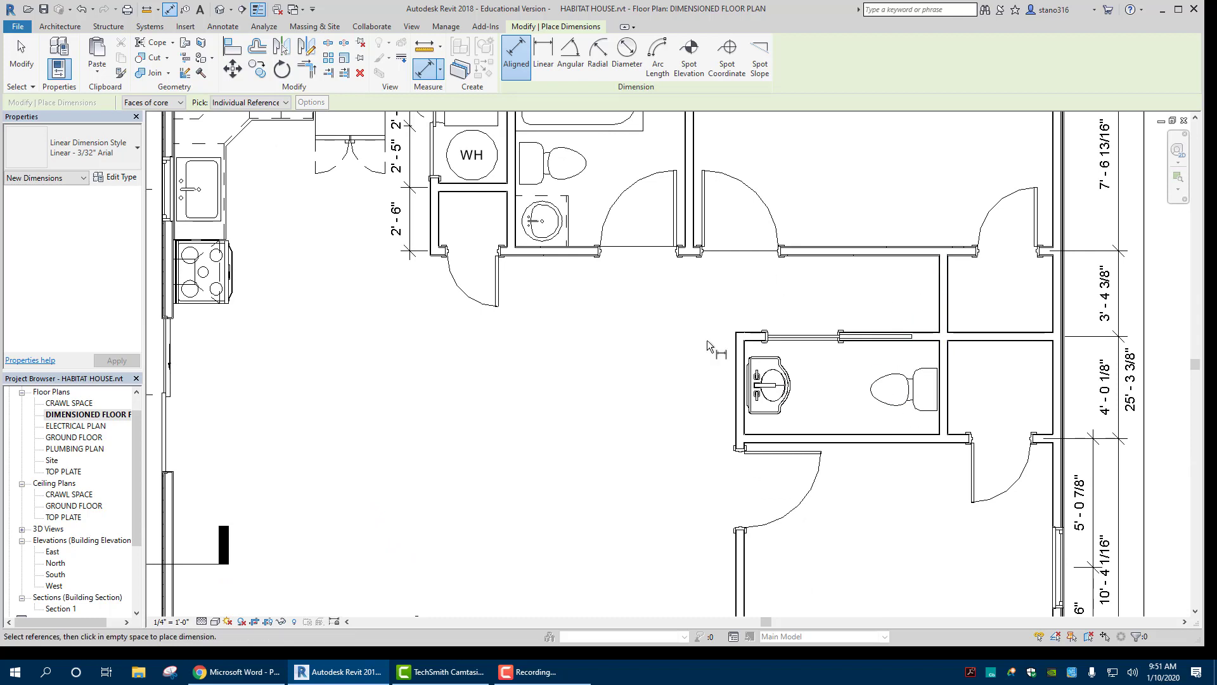
Begin the hallway string at the right exterior wall with 1'-9 11/16", 2'-6" and 8'-0" segments
middle_drag(864, 511, 796, 467)
scroll(796, 467, up, 1)
scroll(850, 339, down, 2)
middle_drag(802, 309, 642, 343)
scroll(817, 348, up, 4)
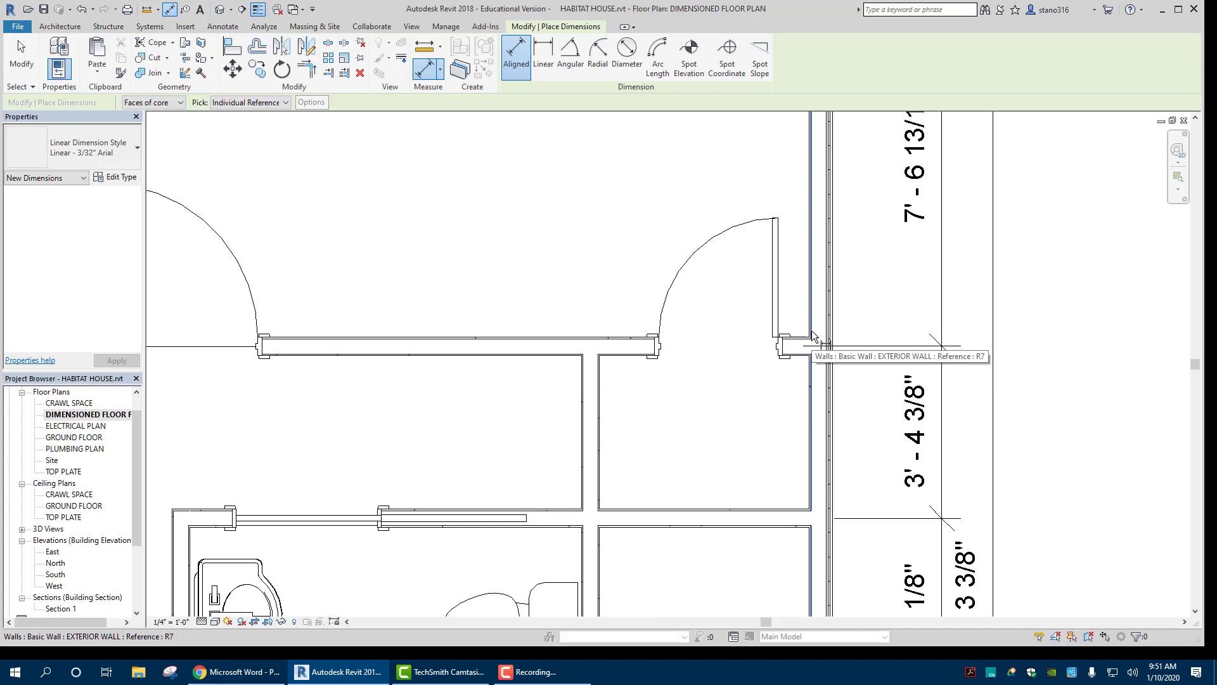
click(814, 336)
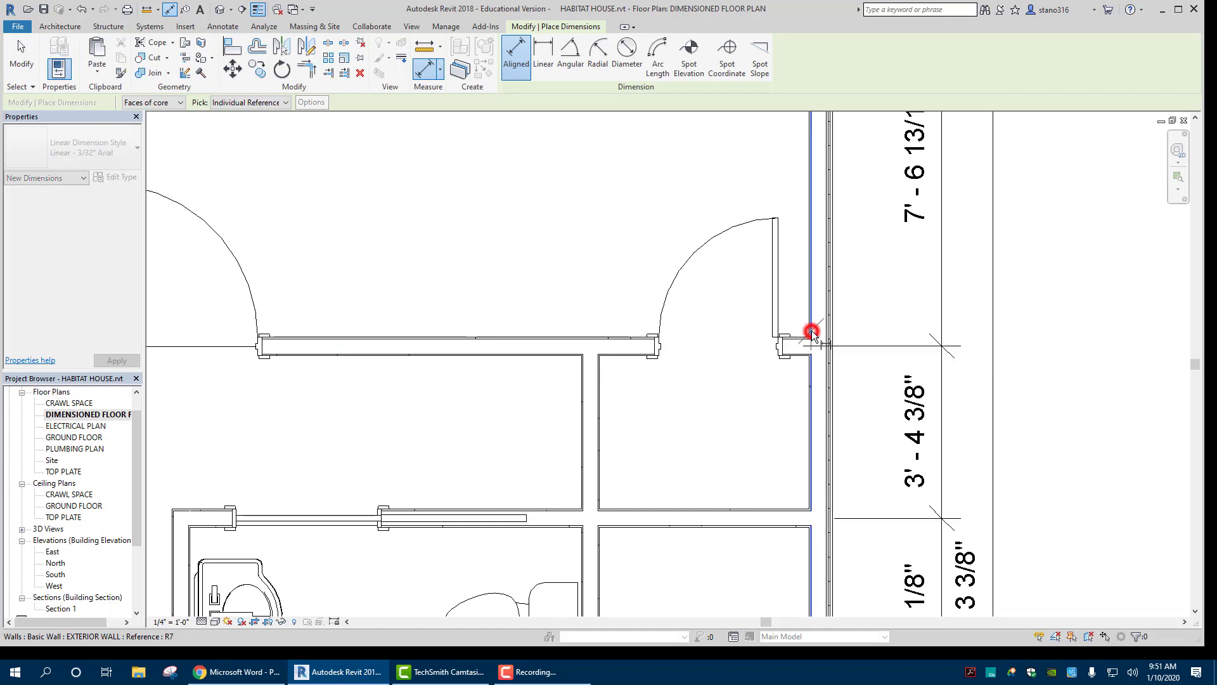
click(725, 347)
scroll(694, 350, down, 2)
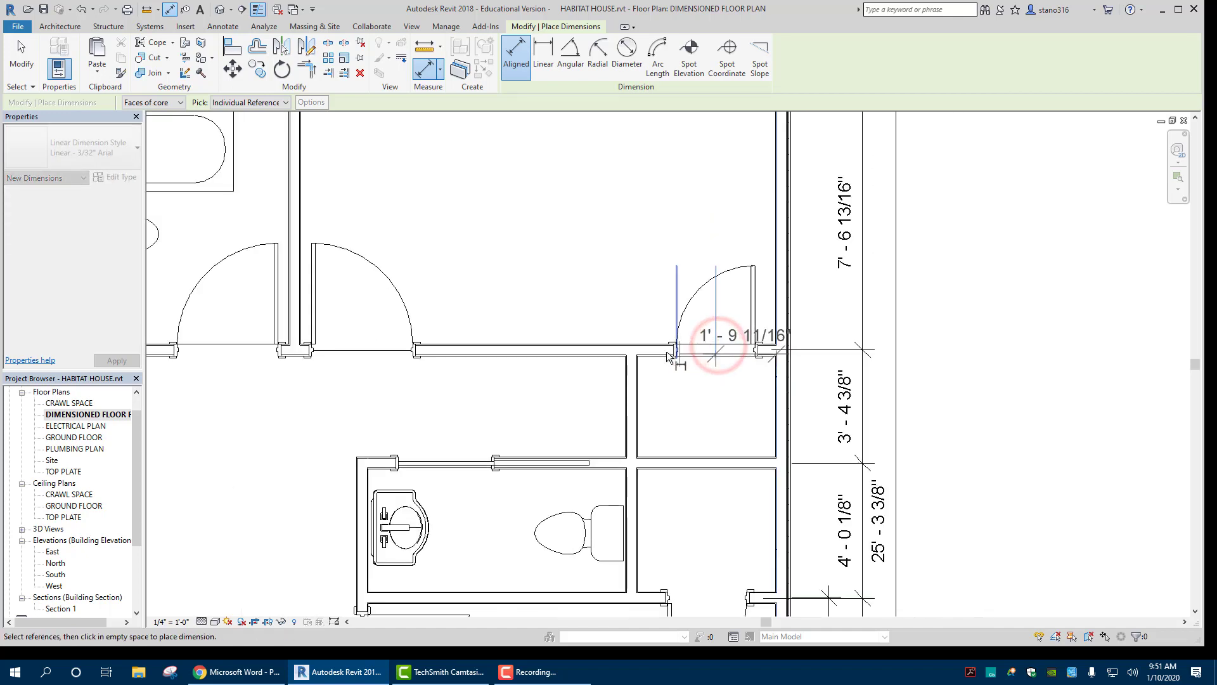
click(632, 350)
middle_drag(632, 349, 779, 374)
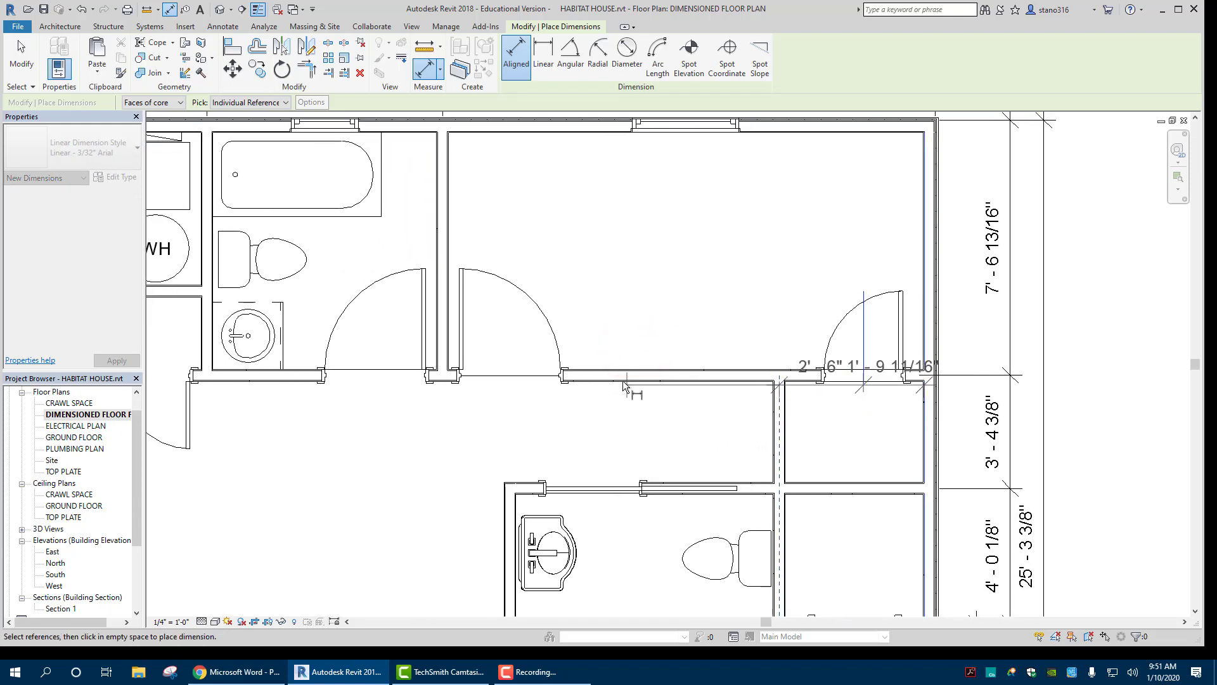
click(508, 374)
Extend the string with 2'-0", 2'-0", 5'-0", 1'-6", 1'-6" segments and place it below the hallway wall
scroll(509, 376, down, 2)
scroll(466, 352, up, 2)
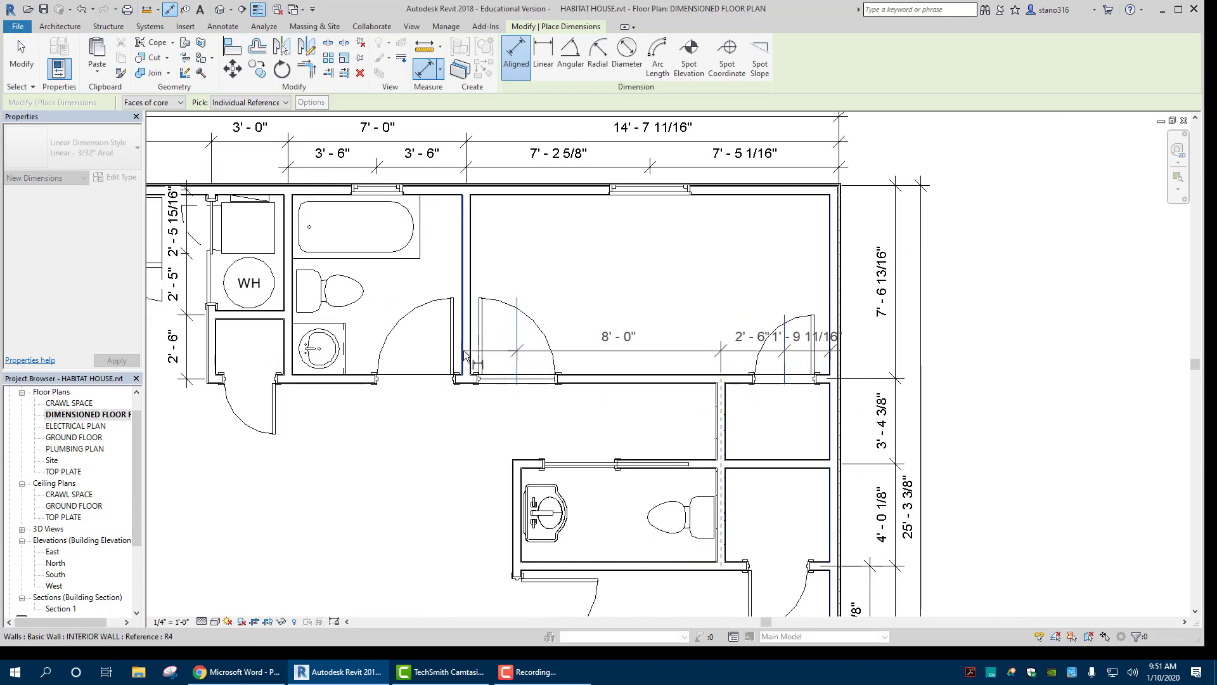
scroll(466, 355, up, 3)
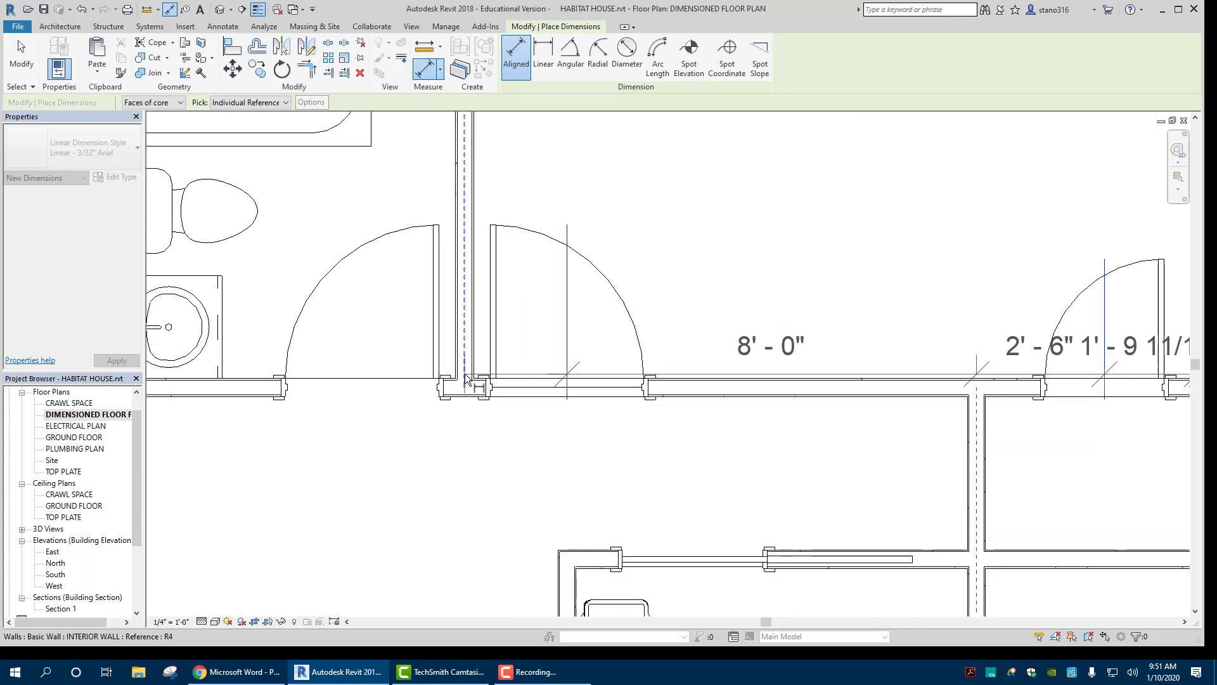
click(464, 374)
click(361, 385)
scroll(360, 382, down, 1)
middle_drag(361, 382, 525, 399)
click(507, 384)
click(449, 395)
click(389, 389)
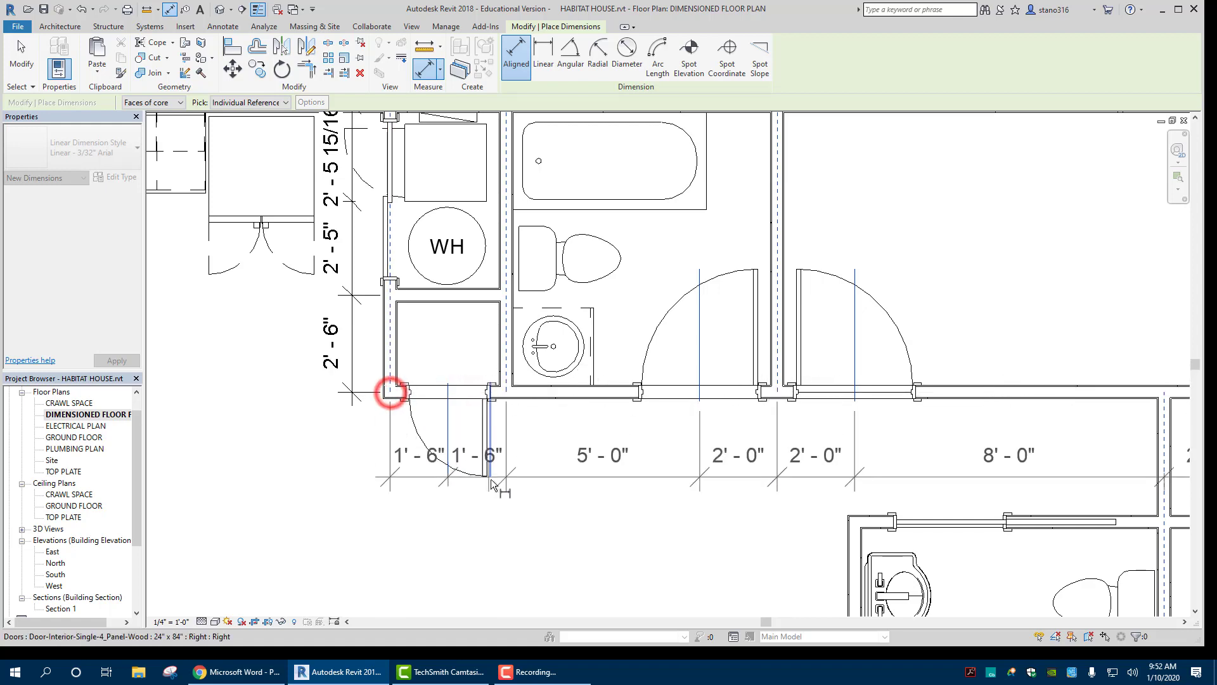
click(604, 471)
middle_drag(603, 472, 437, 423)
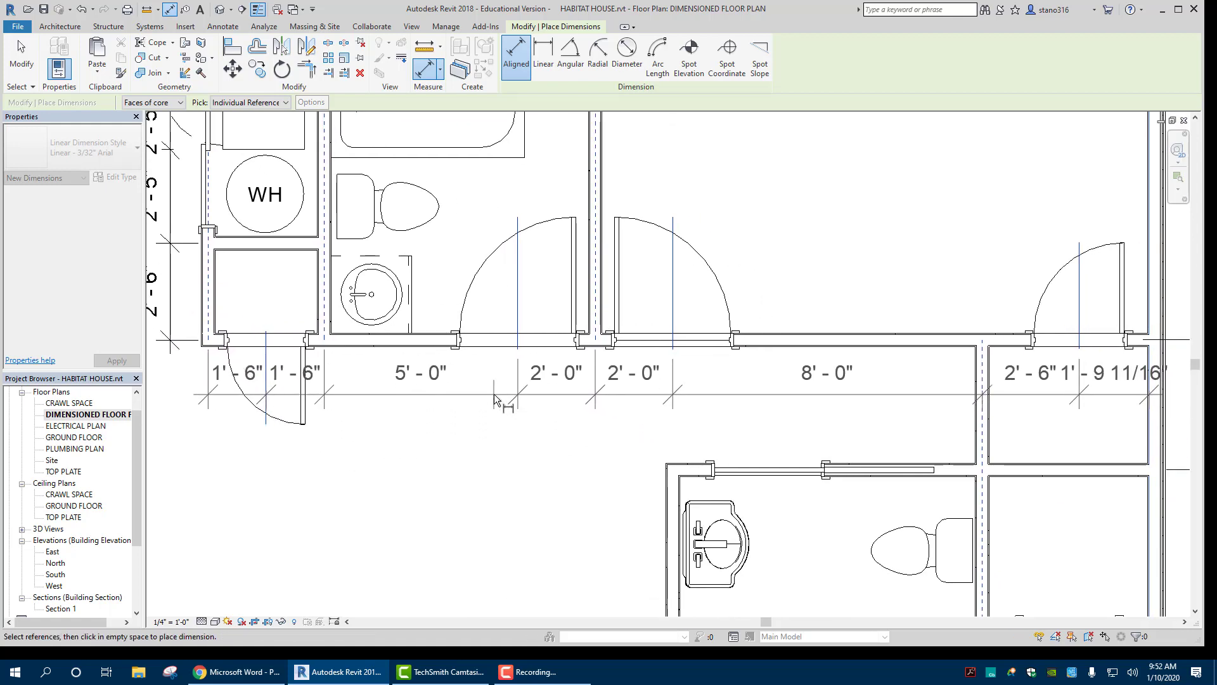
click(493, 394)
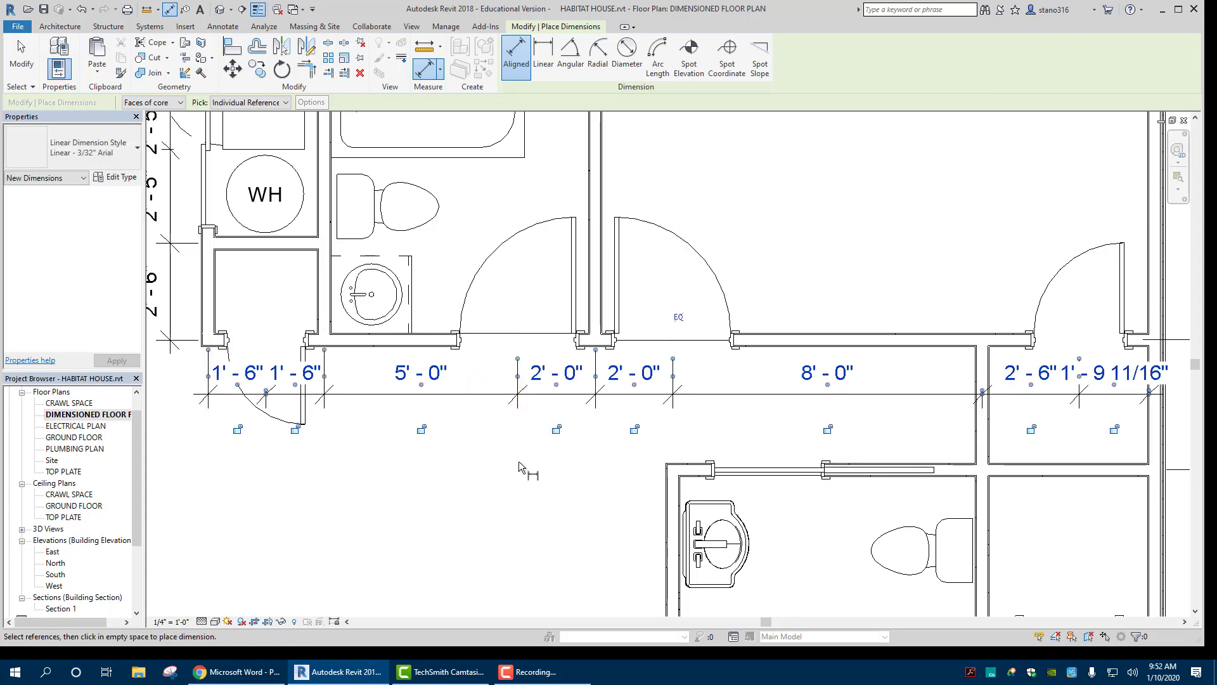
Start another dimension from the right exterior wall
scroll(528, 456, down, 1)
middle_drag(538, 458, 417, 421)
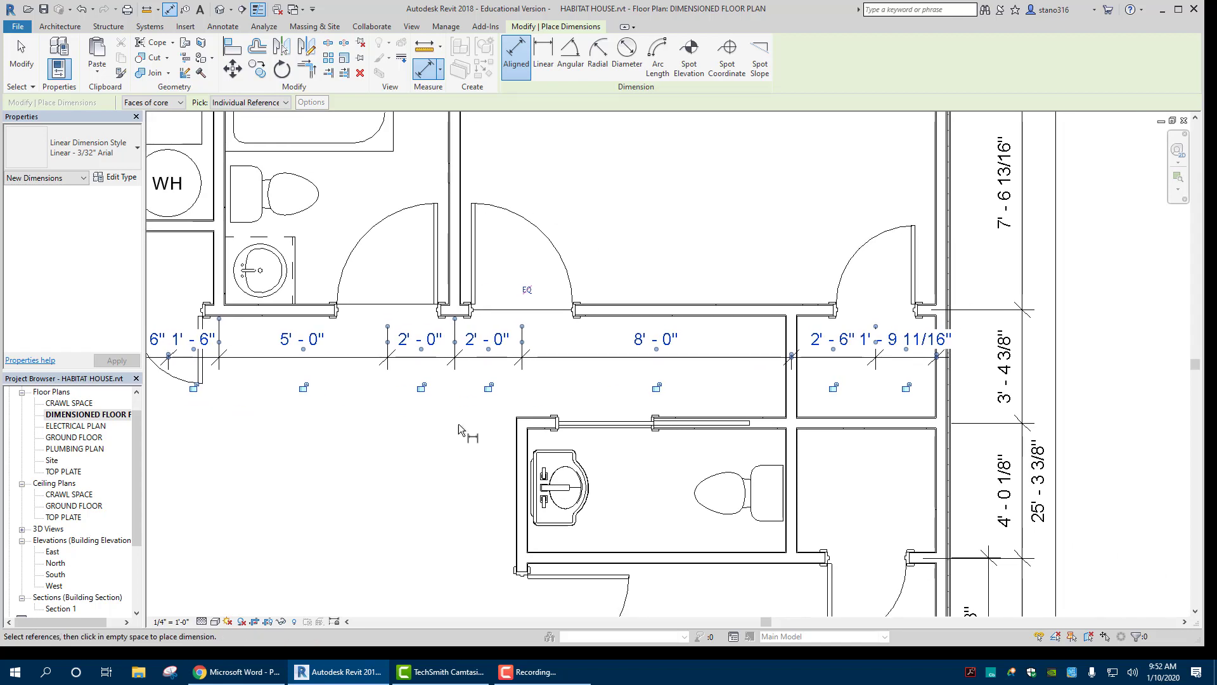
click(931, 414)
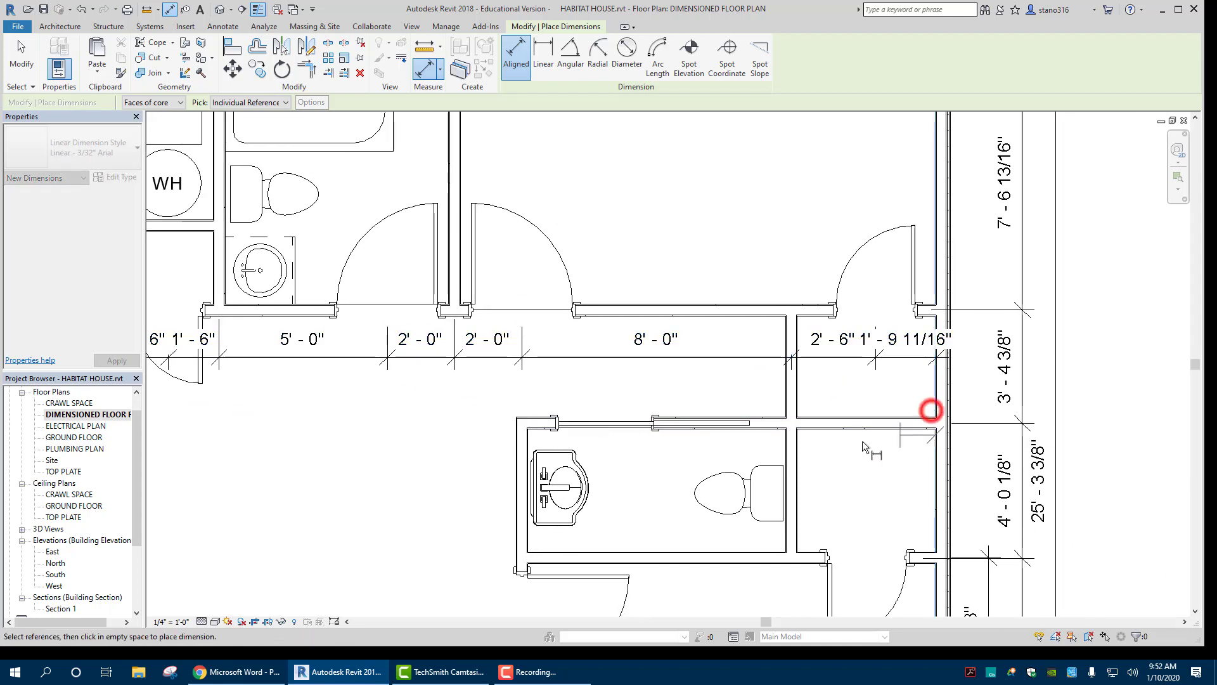
scroll(793, 431, up, 1)
Dimension from the interior wall to the door centre and place the string above the bathroom
click(791, 423)
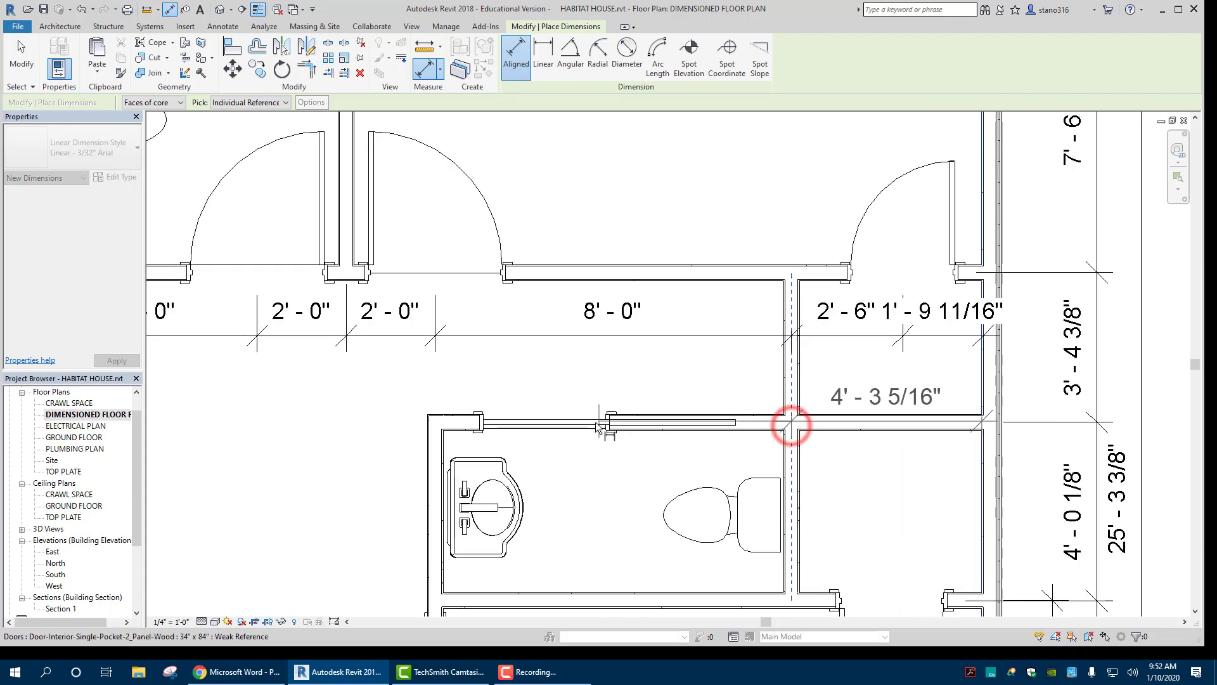
click(547, 422)
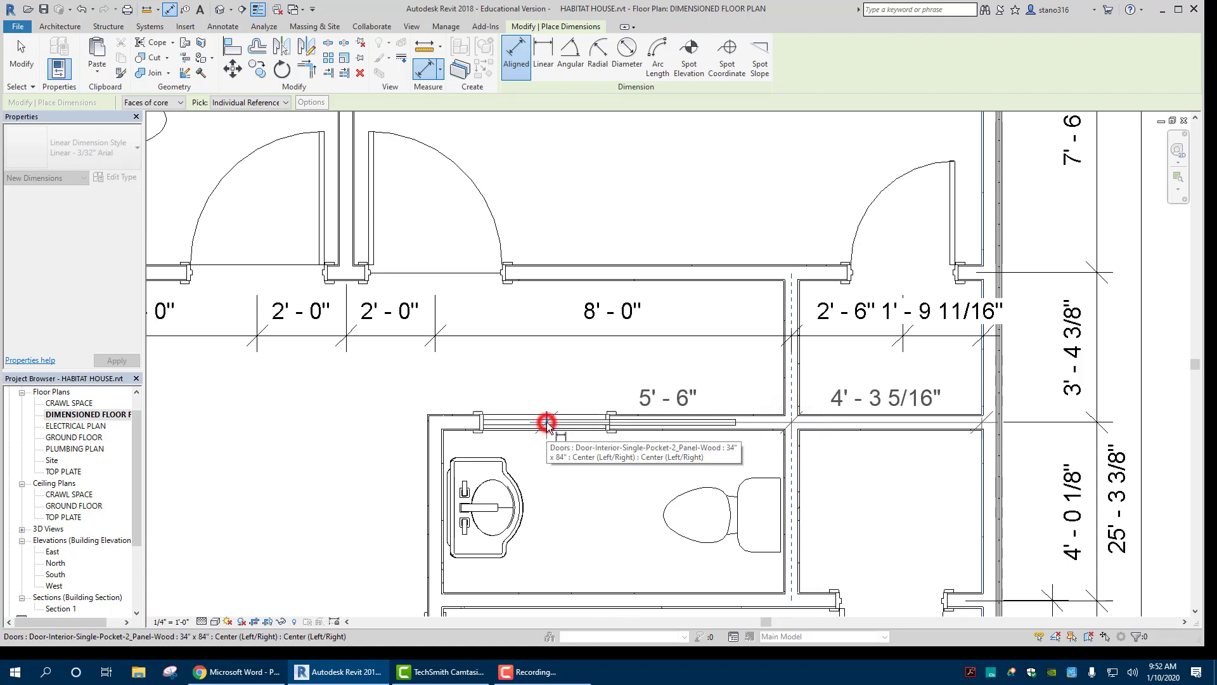
click(435, 395)
scroll(402, 431, down, 3)
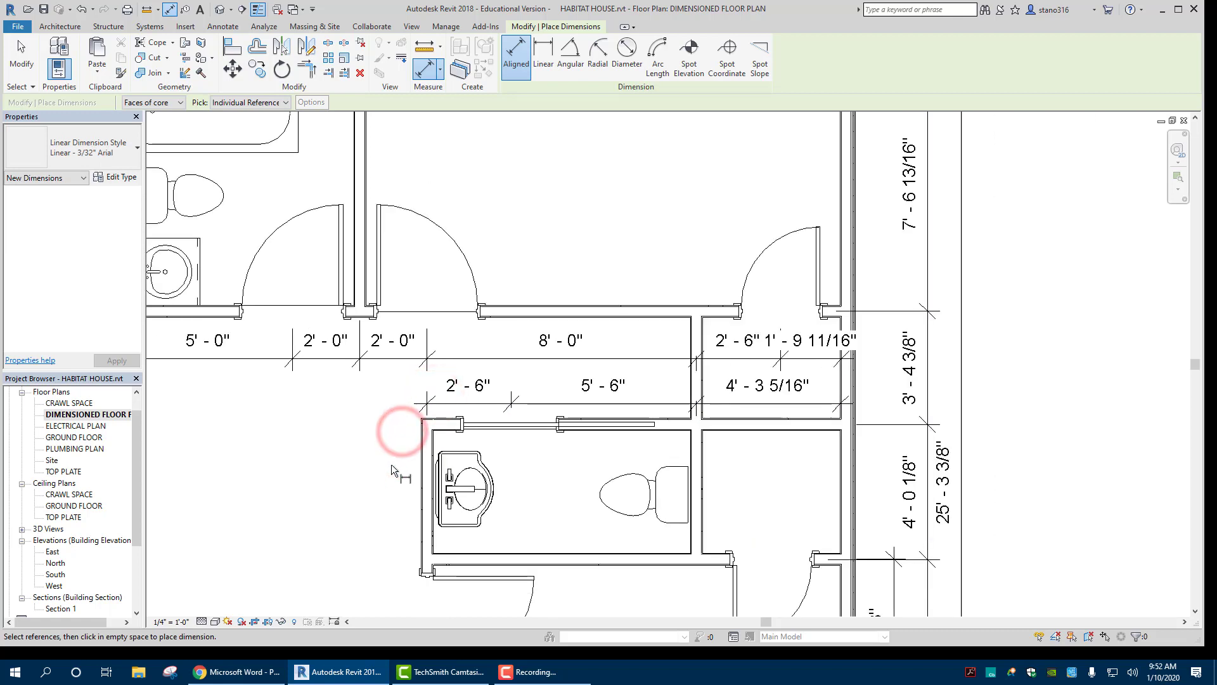
middle_drag(524, 512, 581, 396)
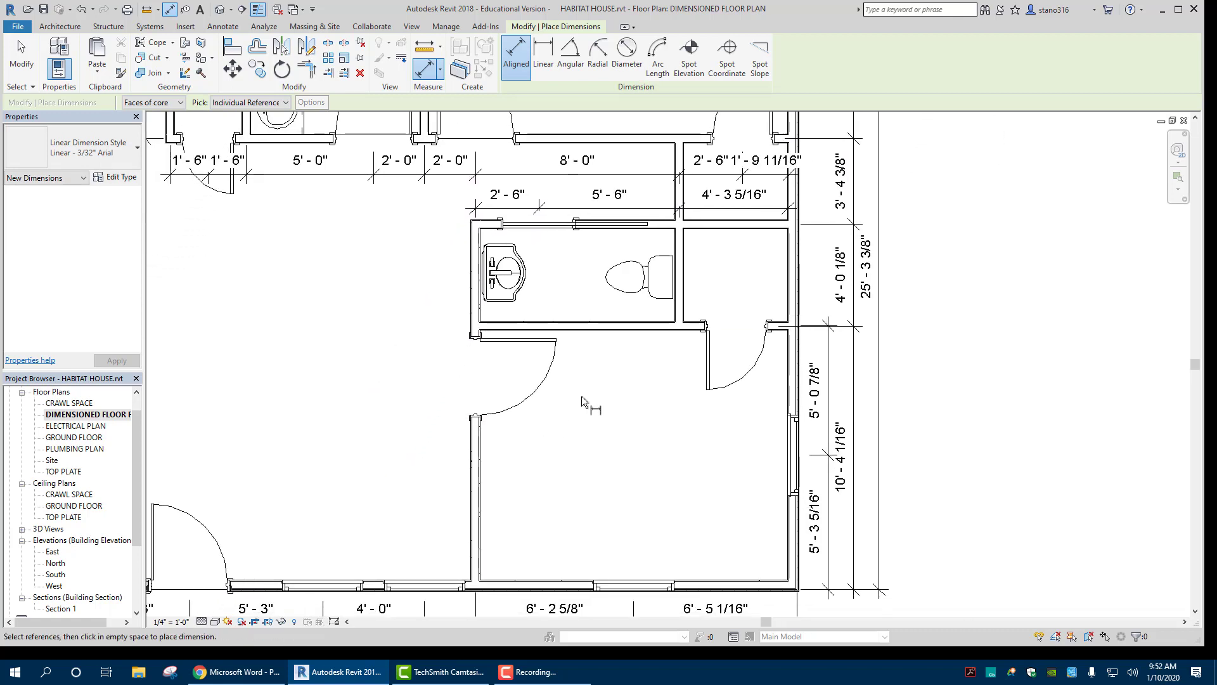
Dimension the lower room from exterior wall to door jamb to left wall: 10'-2 7/8" and 2'-0 11/16"
click(789, 320)
click(735, 328)
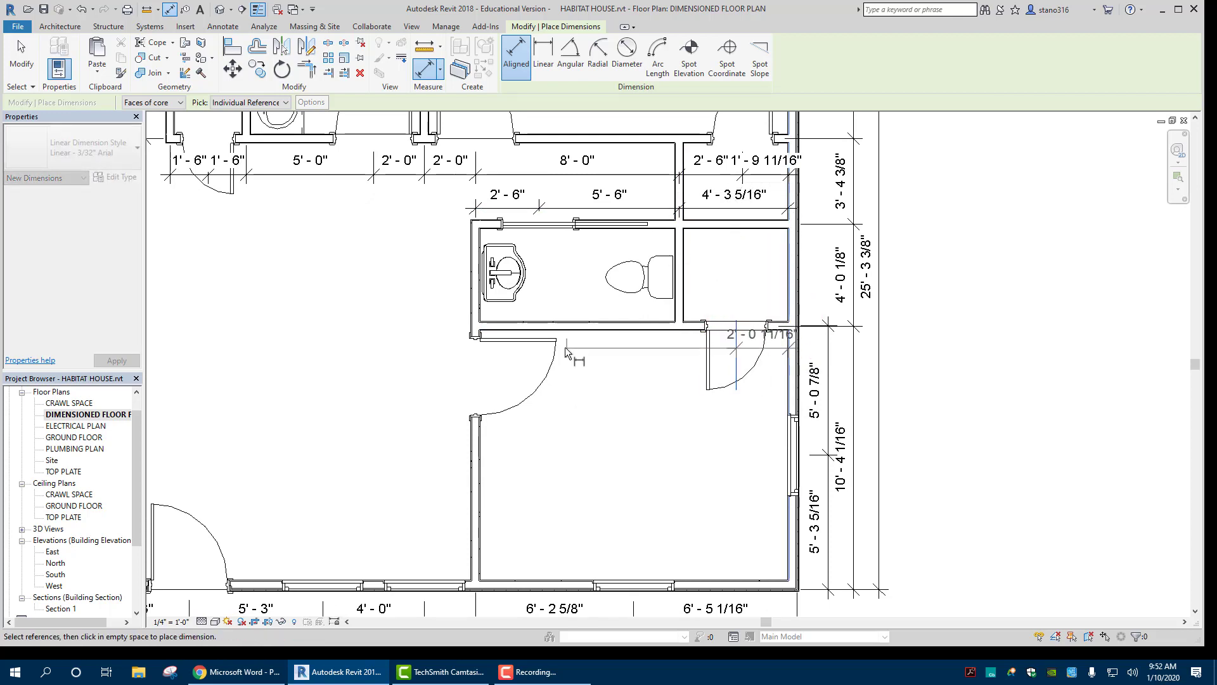
click(477, 332)
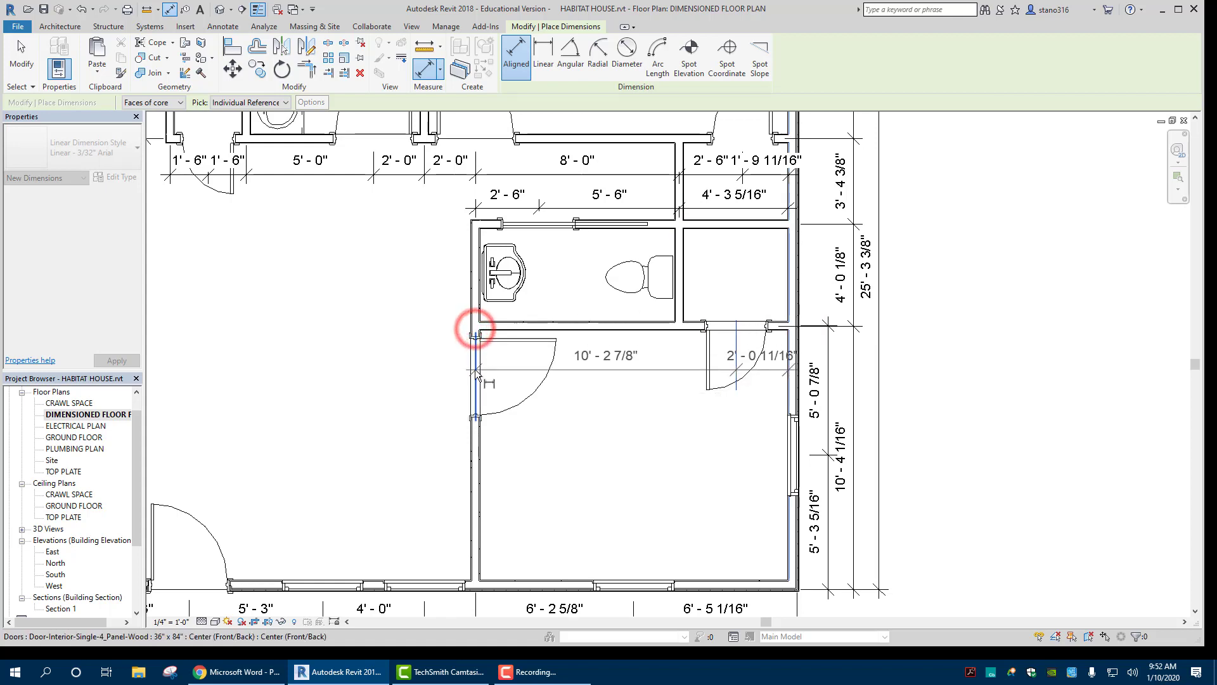
click(579, 442)
click(386, 434)
scroll(352, 421, down, 1)
mouse_move(378, 454)
middle_down()
mouse_move(427, 402)
mouse_move(541, 427)
mouse_move(589, 499)
middle_up()
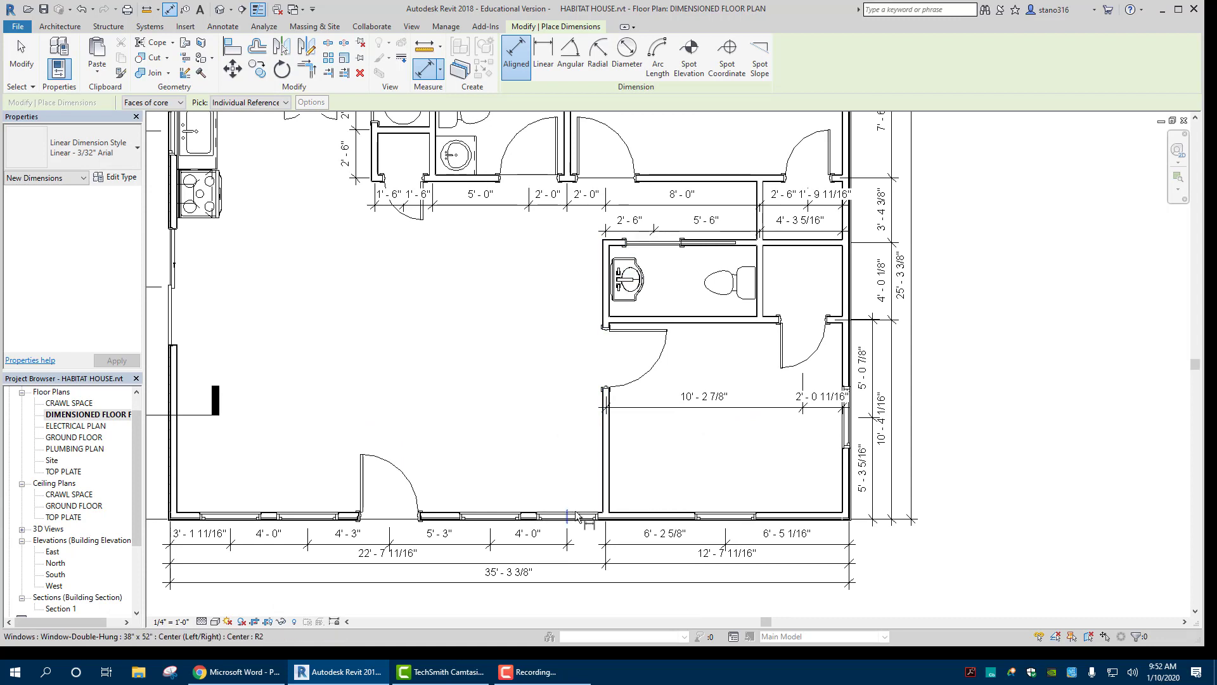
Dimension from the bottom wall through the door and bathroom walls, placing the 7'-11 13/16", 2'-0", 4'-0" string beside the bedroom
scroll(596, 511, up, 2)
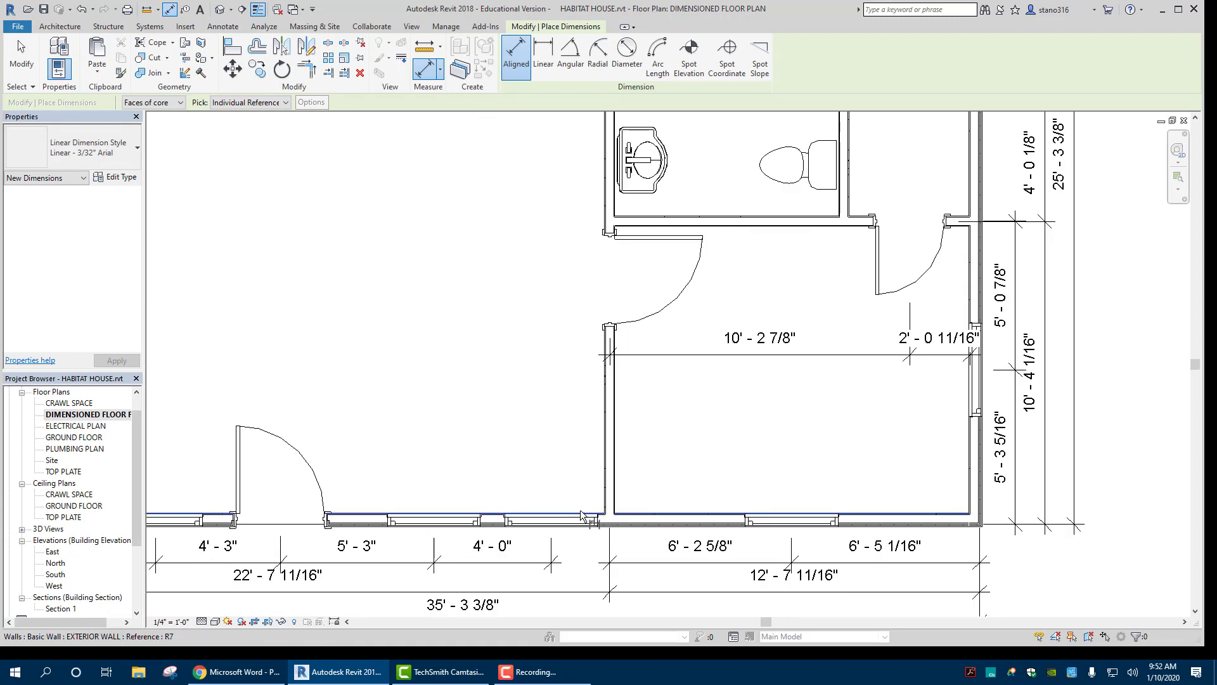
click(576, 509)
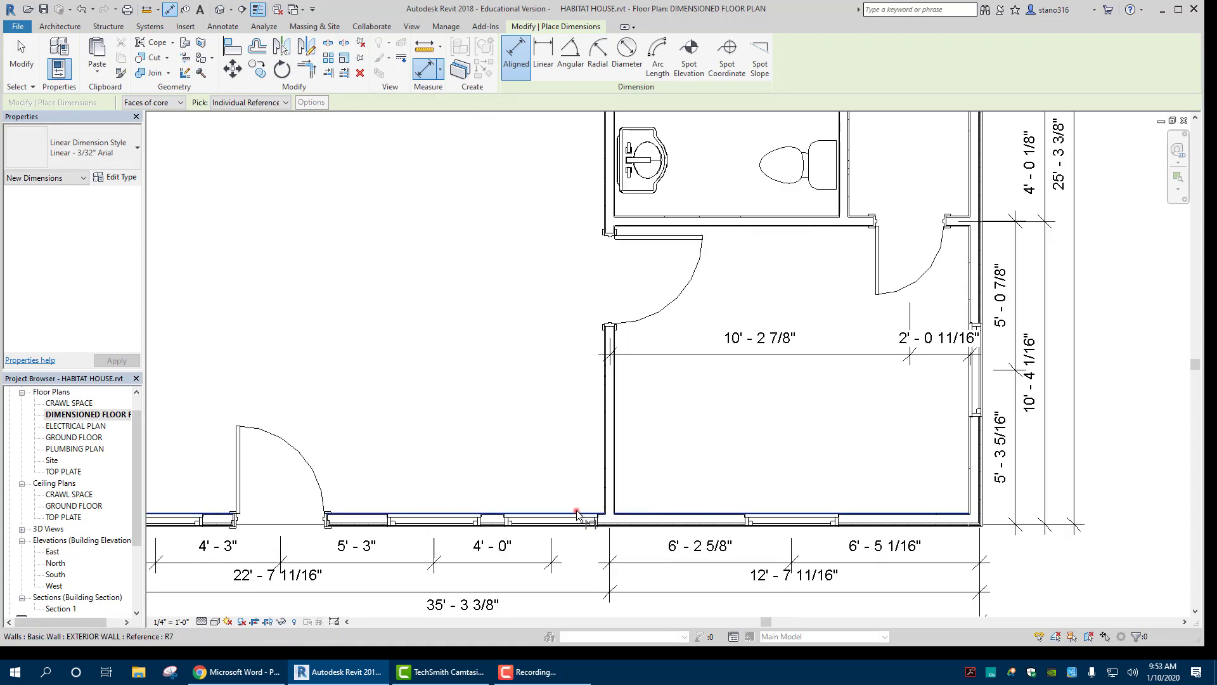
click(608, 279)
scroll(608, 280, down, 1)
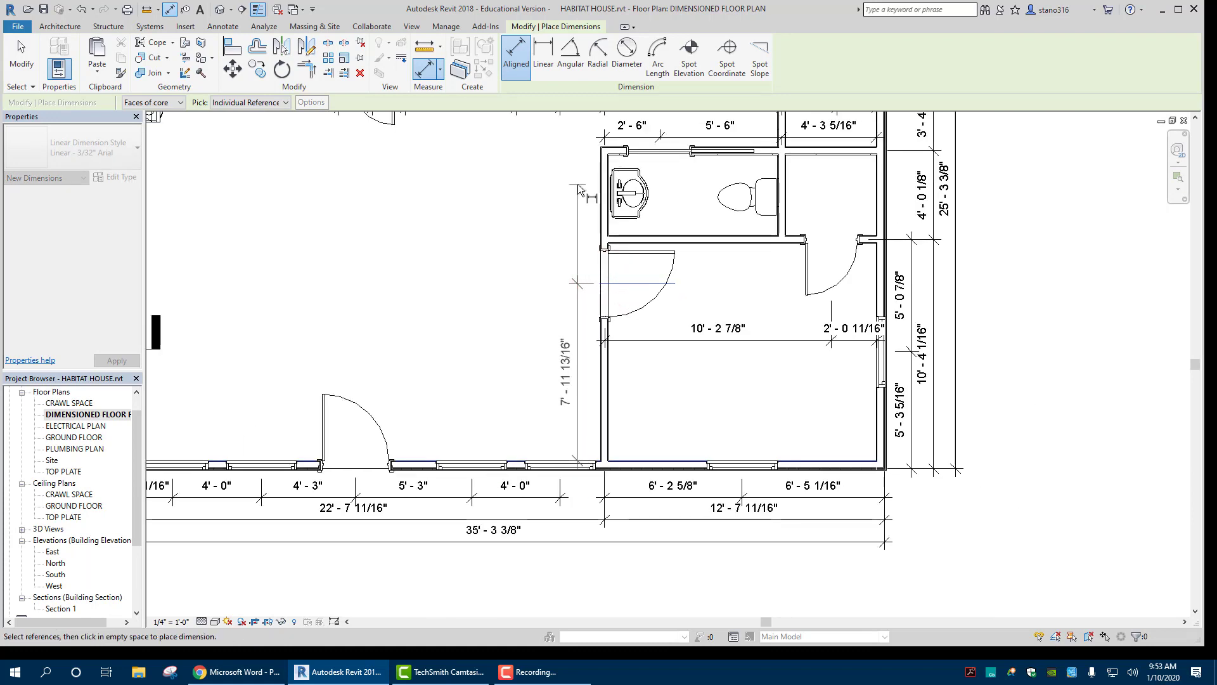
scroll(610, 242, up, 2)
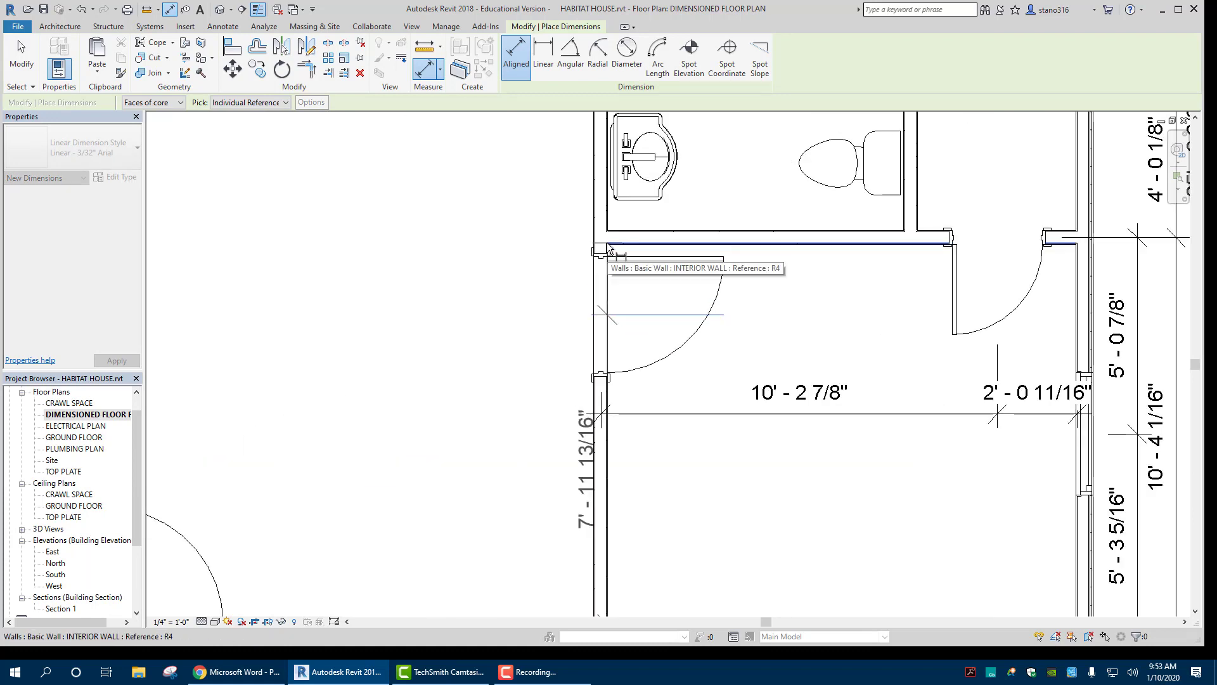
click(607, 239)
scroll(608, 235, down, 2)
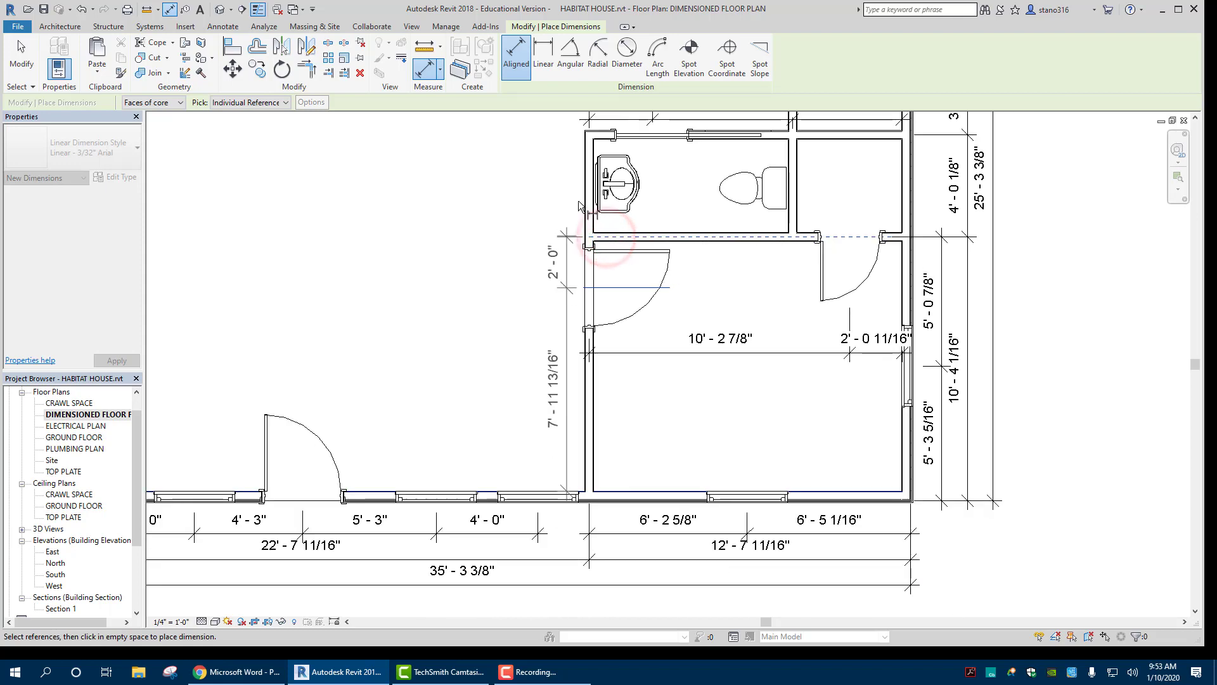
scroll(598, 140, up, 3)
click(594, 135)
click(501, 177)
Zoom and pan out to view the whole floor plan with the new dimension string
click(367, 305)
scroll(365, 311, down, 3)
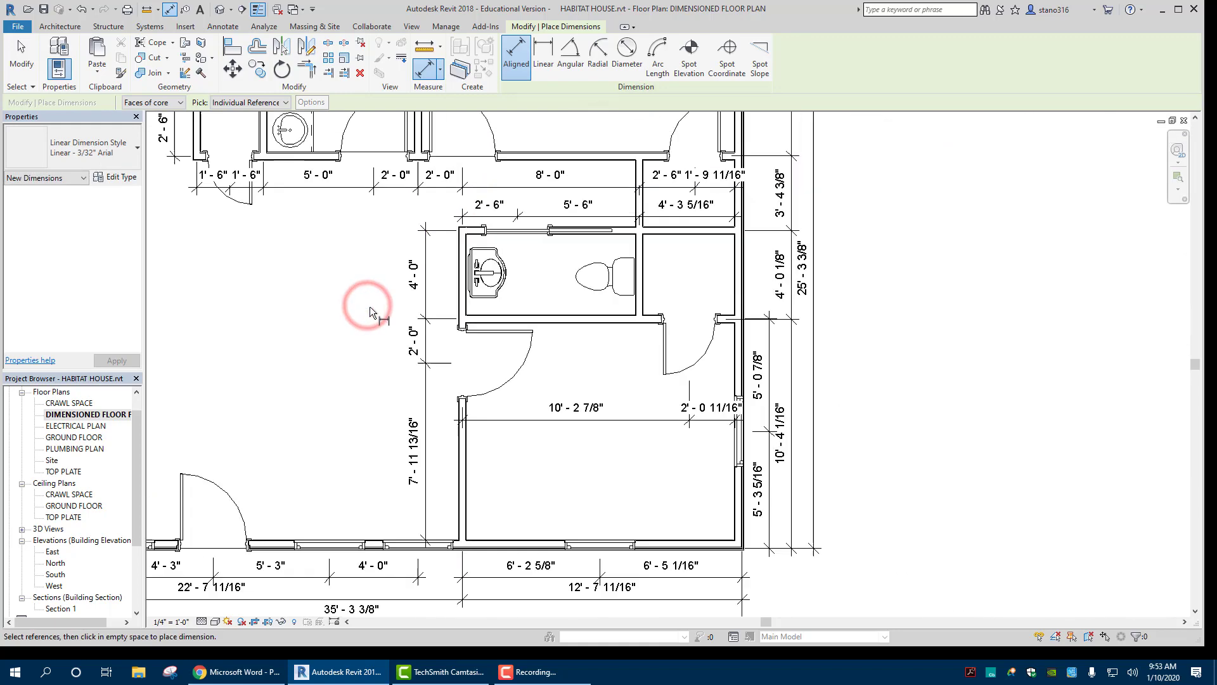
scroll(388, 362, up, 2)
scroll(551, 354, down, 1)
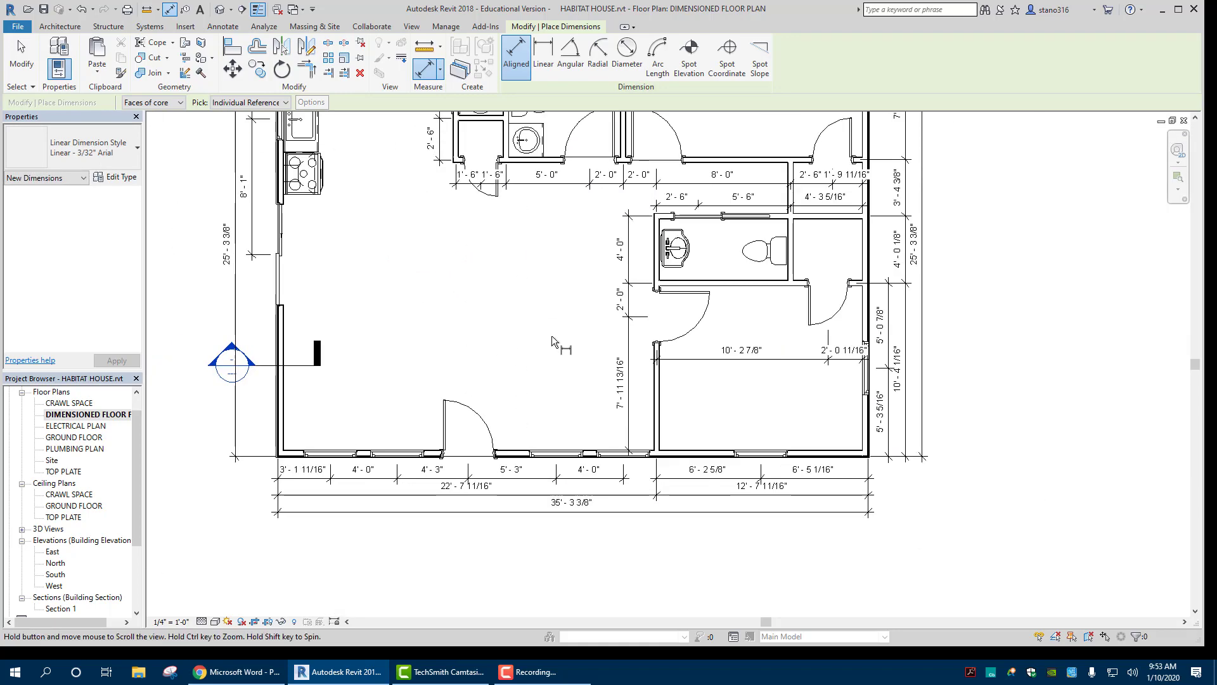
scroll(561, 350, down, 1)
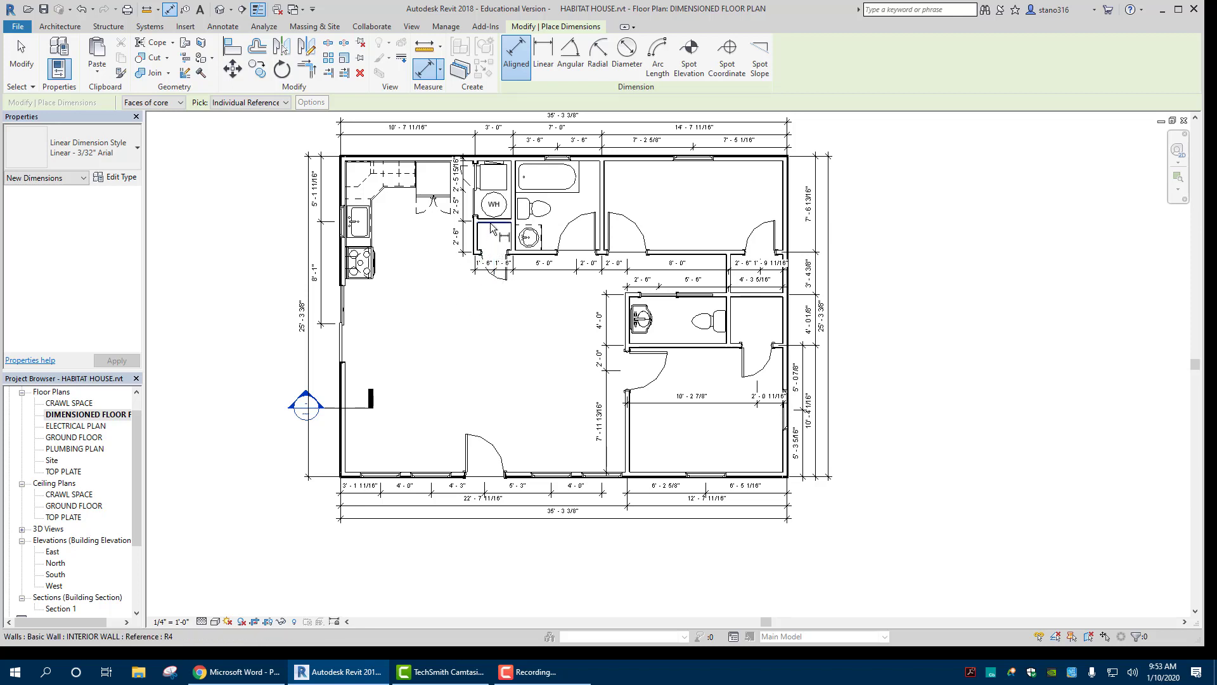
scroll(544, 338, down, 1)
scroll(544, 337, down, 1)
middle_drag(544, 337, 537, 378)
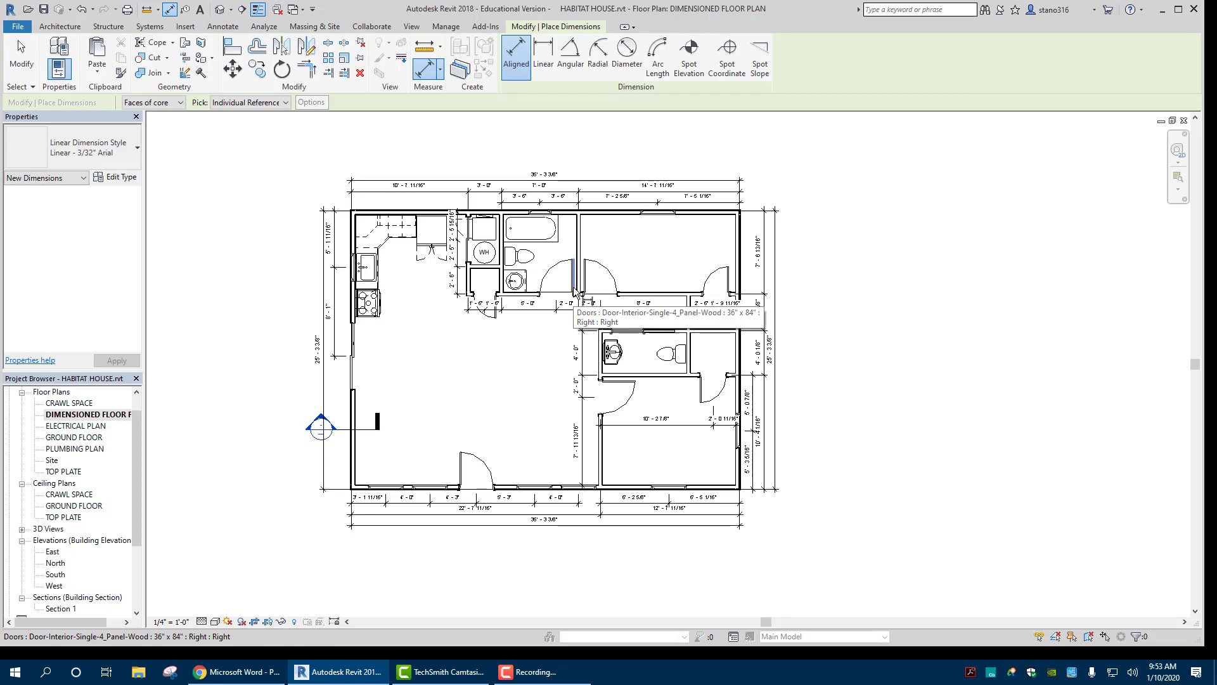
click(589, 324)
Cancel the dimension tool and save the HABITAT HOUSE project
right_click(271, 256)
click(288, 262)
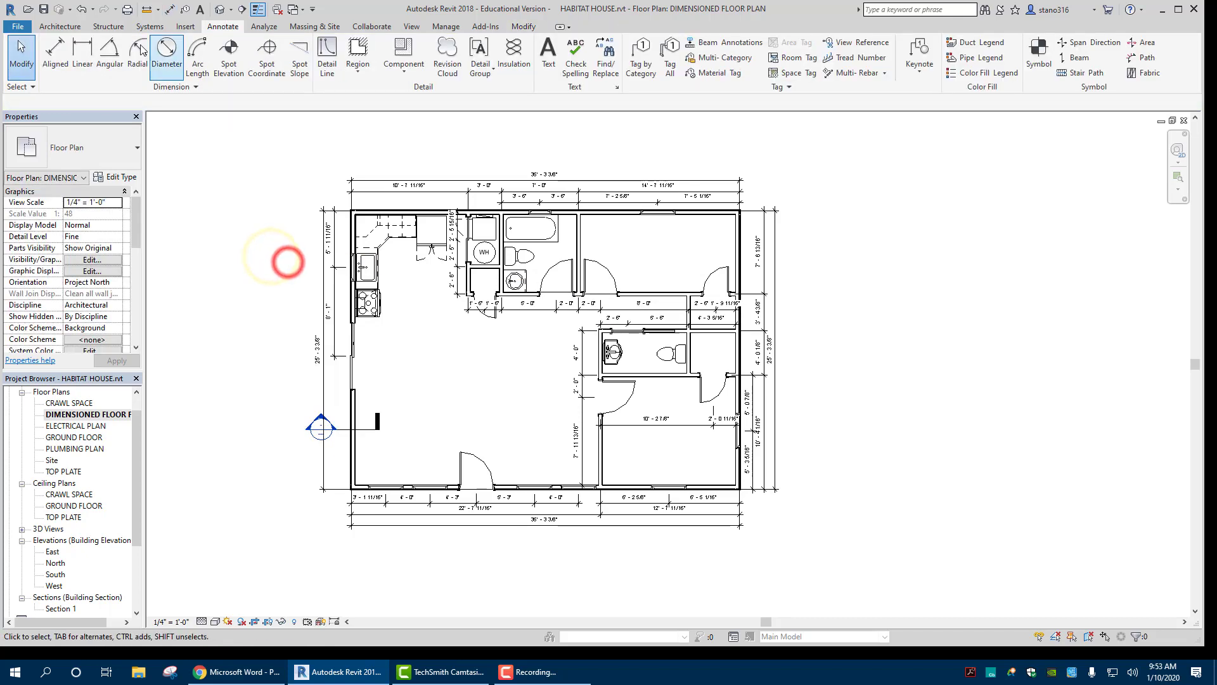
click(44, 9)
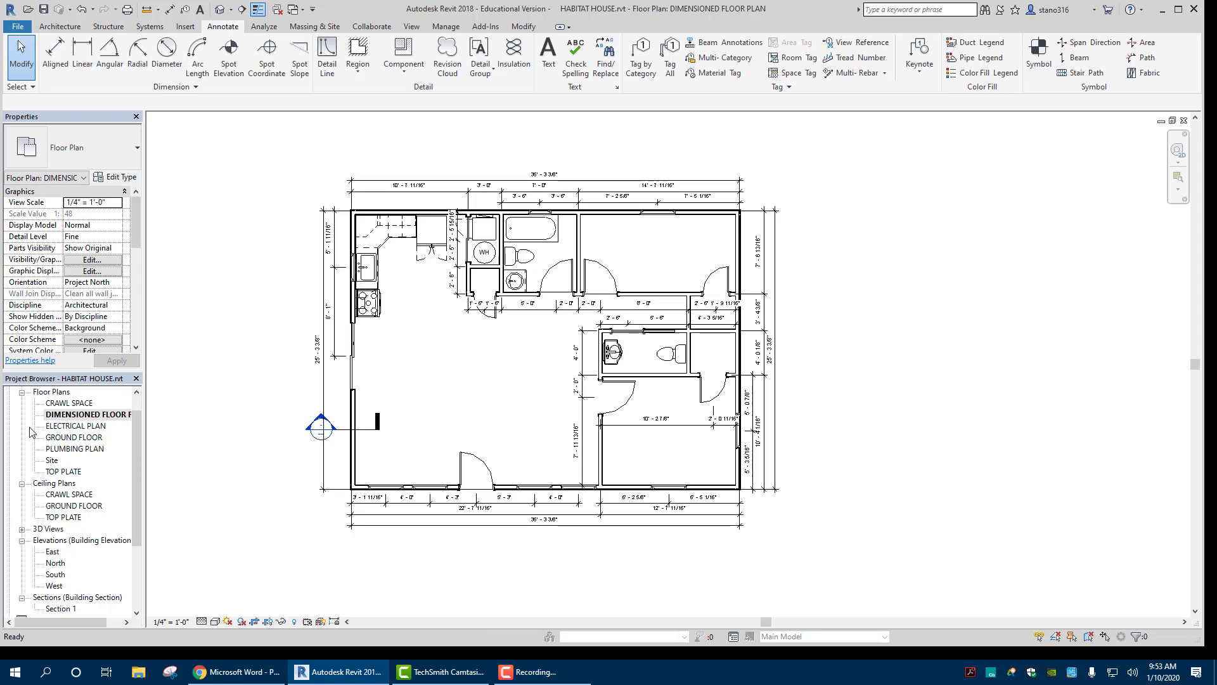
scroll(46, 569, down, 5)
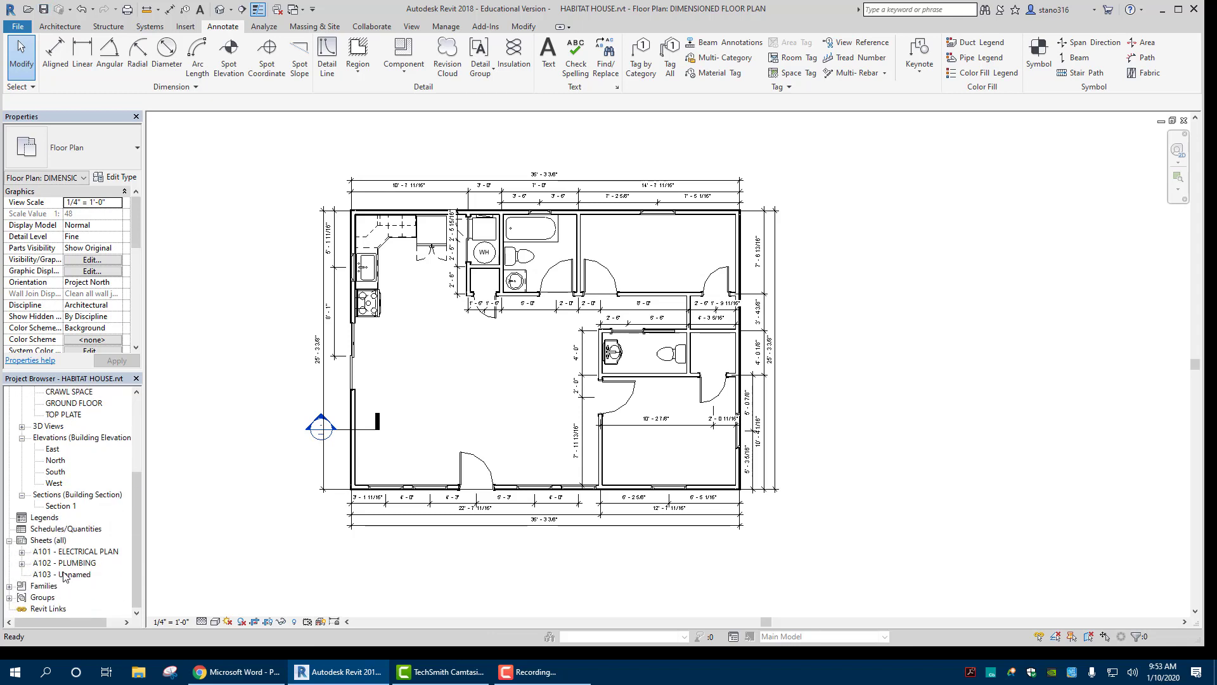
Rename sheet A103 in the Project Browser to DIMENSIONED FLOOR PLAN
right_click(63, 574)
click(104, 493)
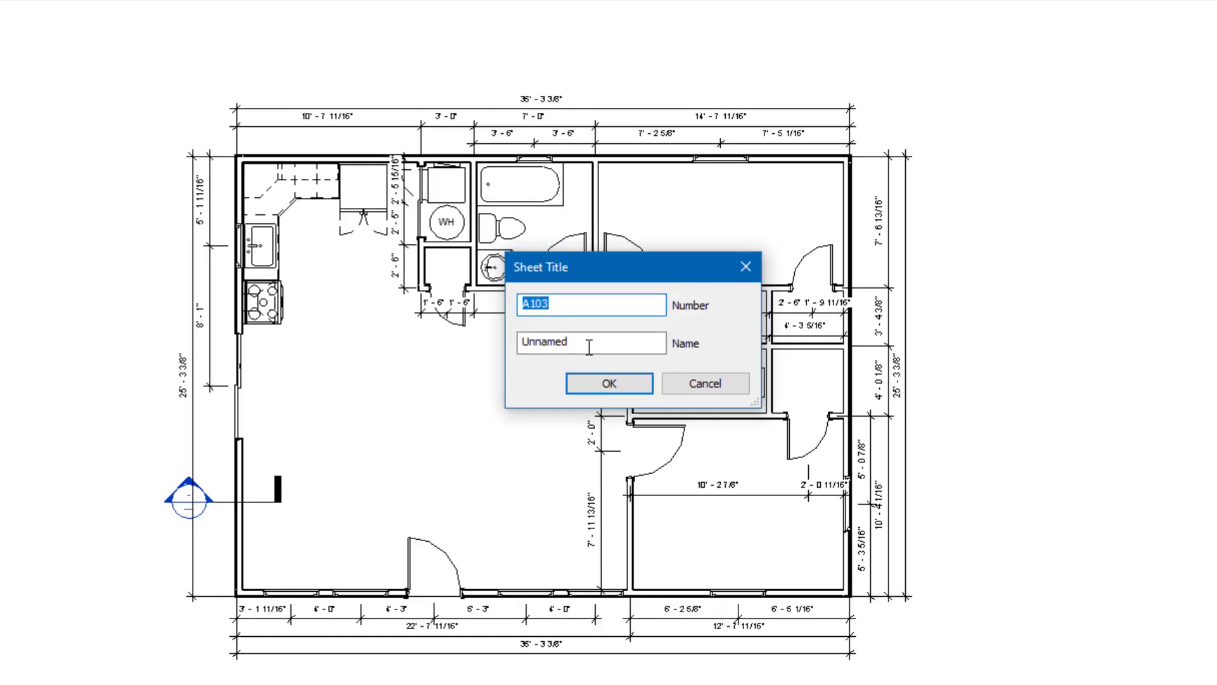
double_click(586, 343)
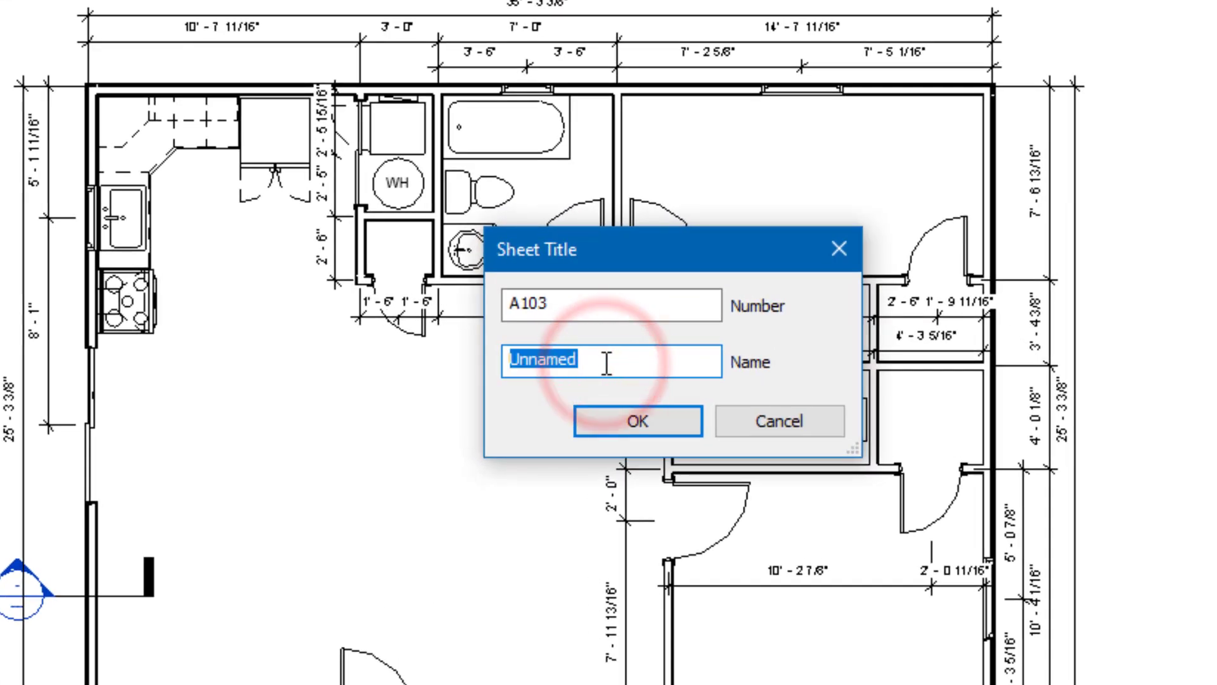
text(DIMENSIONED F)
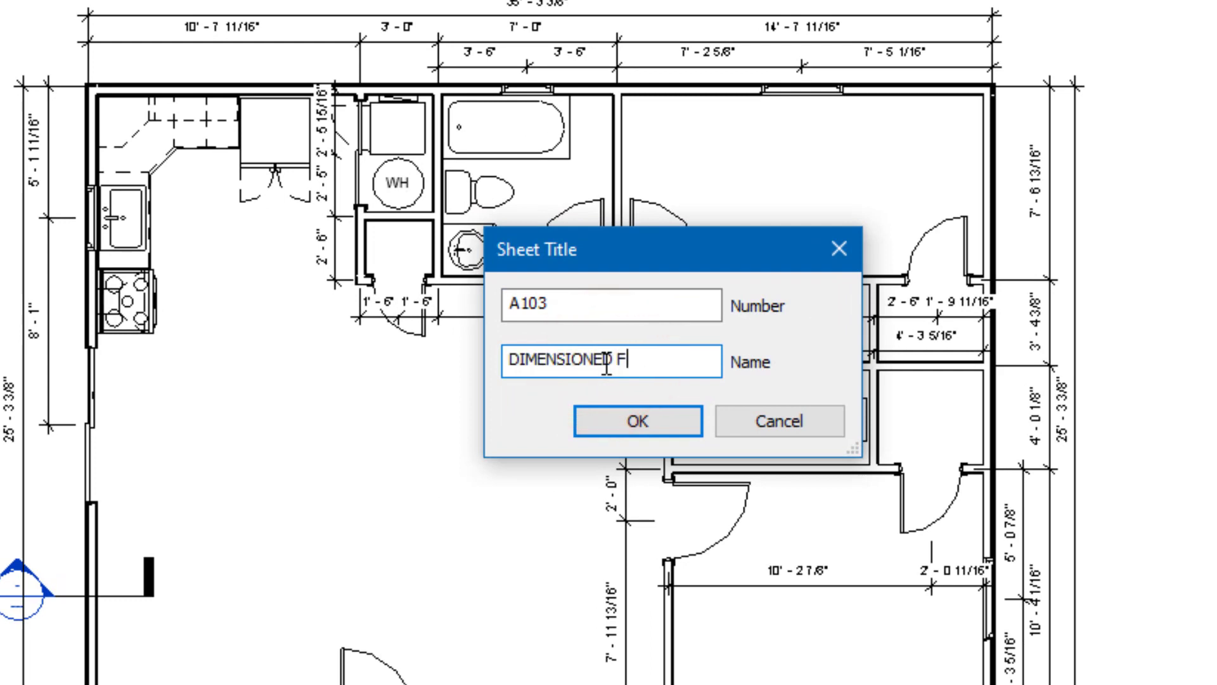
text(LOOR PLAN)
key(Return)
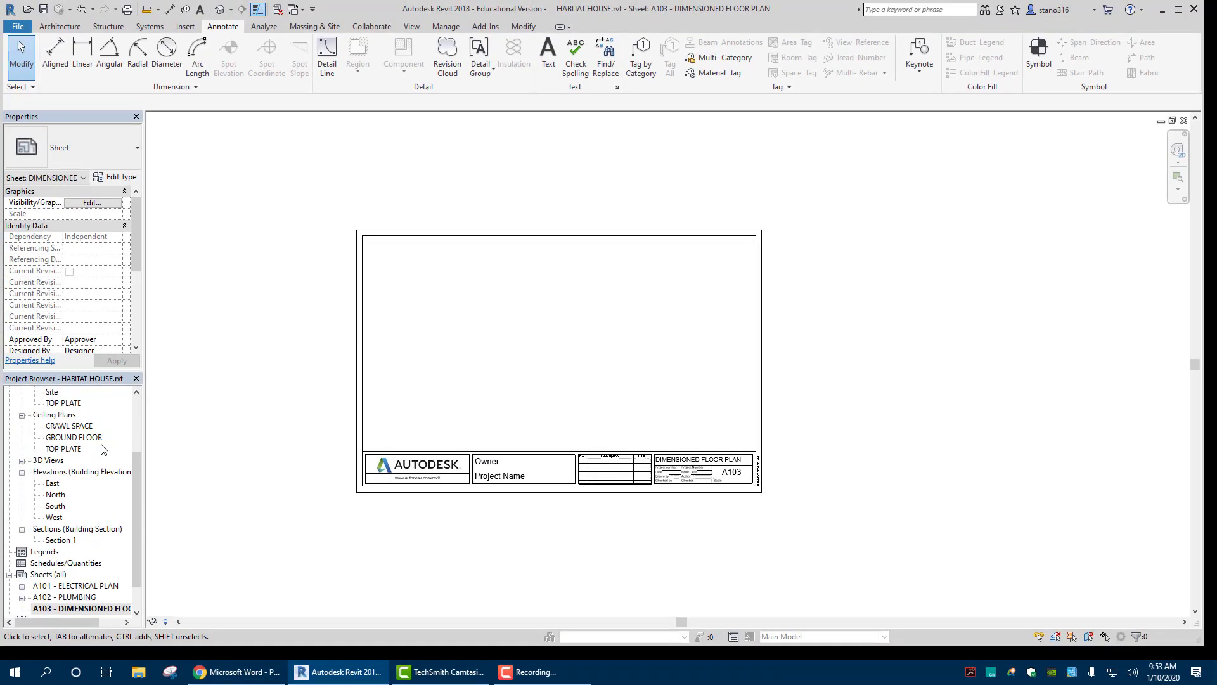
scroll(12, 432, up, 5)
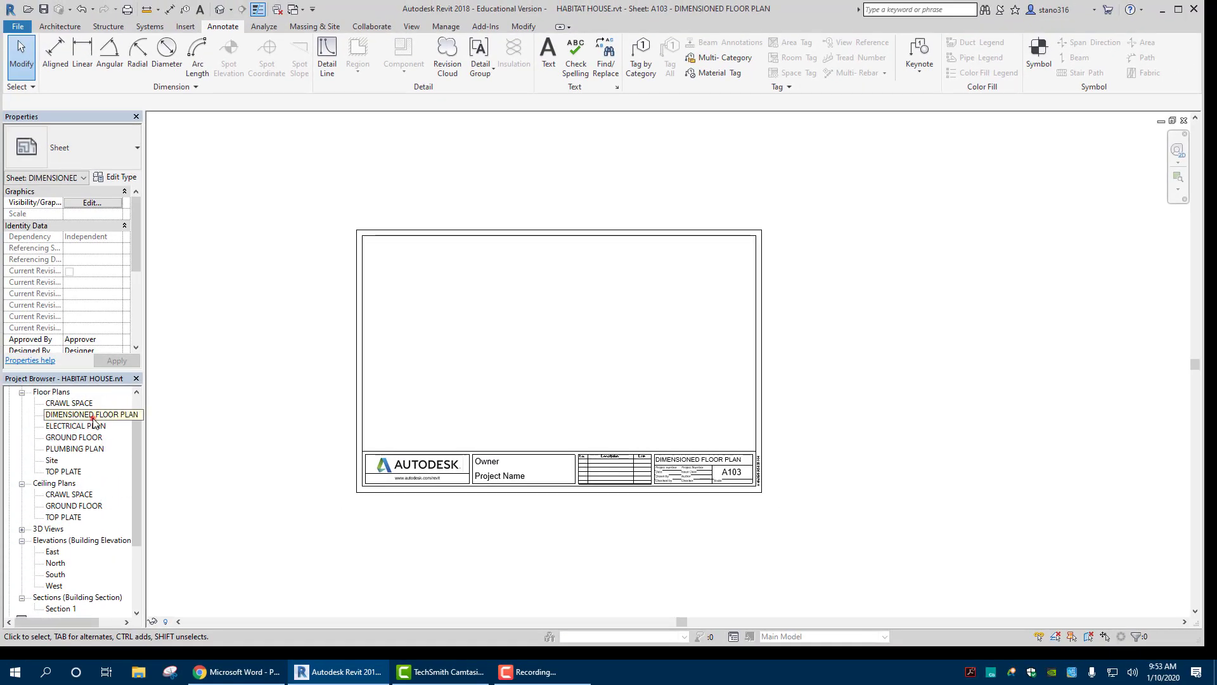
Nudge the dimensioned floor plan viewport slightly down into position on sheet A103
drag(94, 415, 524, 346)
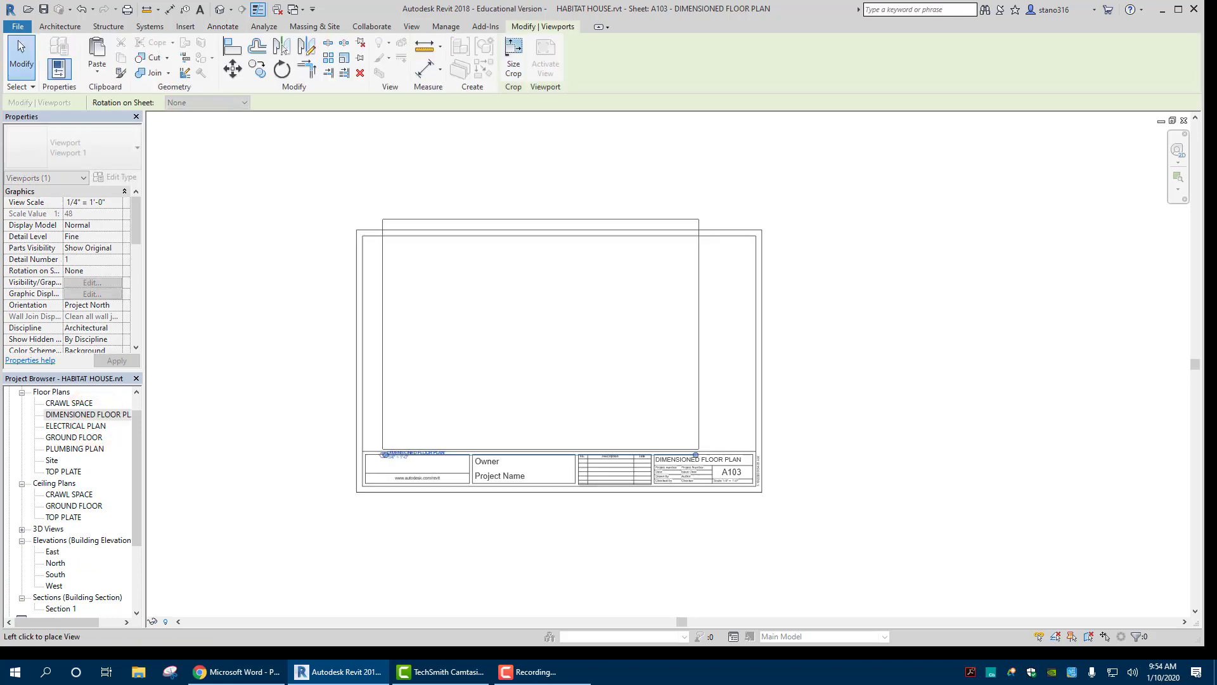
scroll(543, 340, up, 1)
click(544, 345)
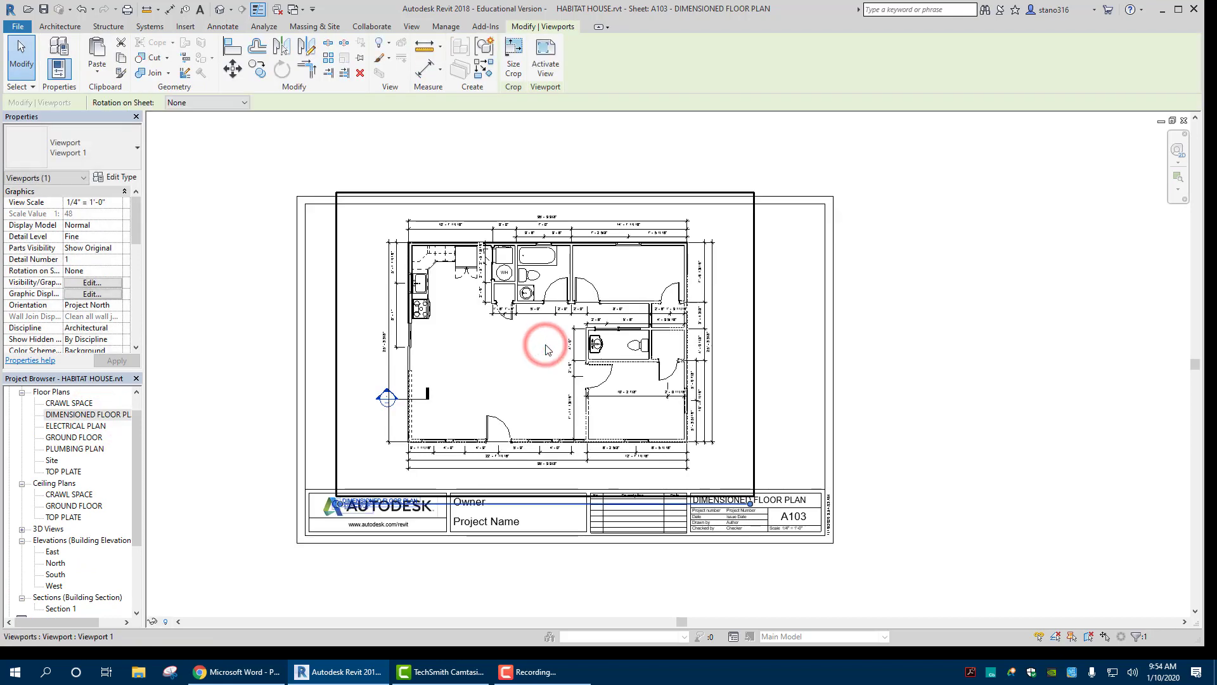
click(186, 271)
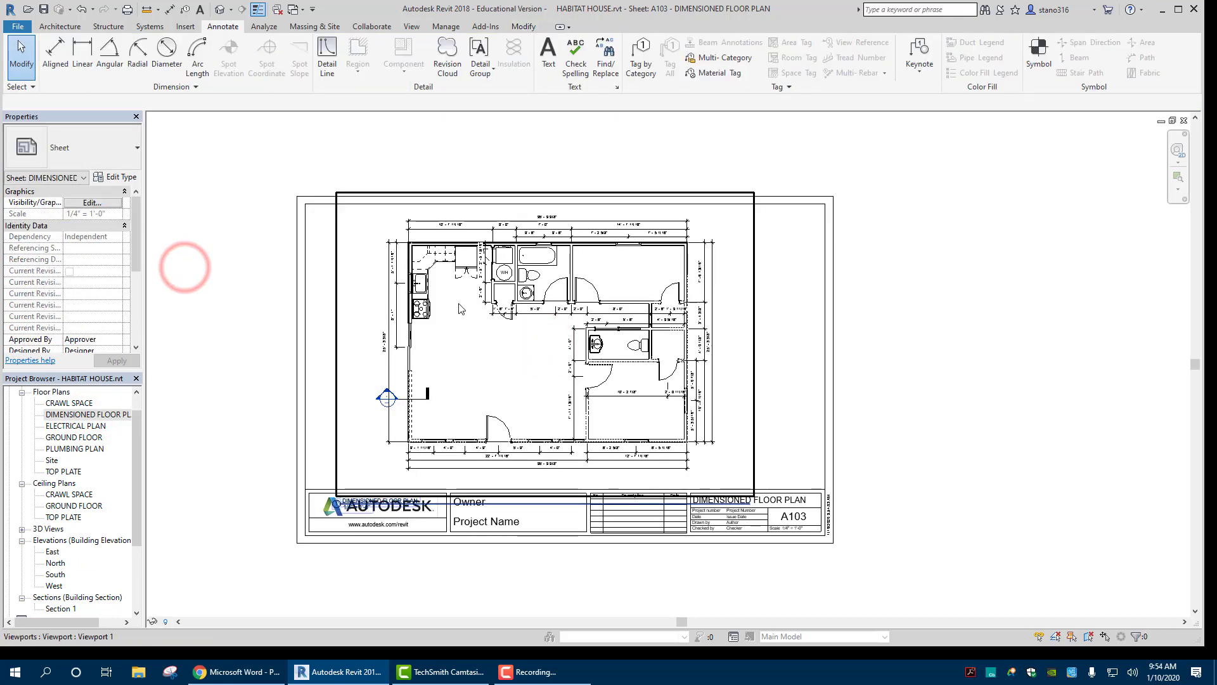
click(359, 236)
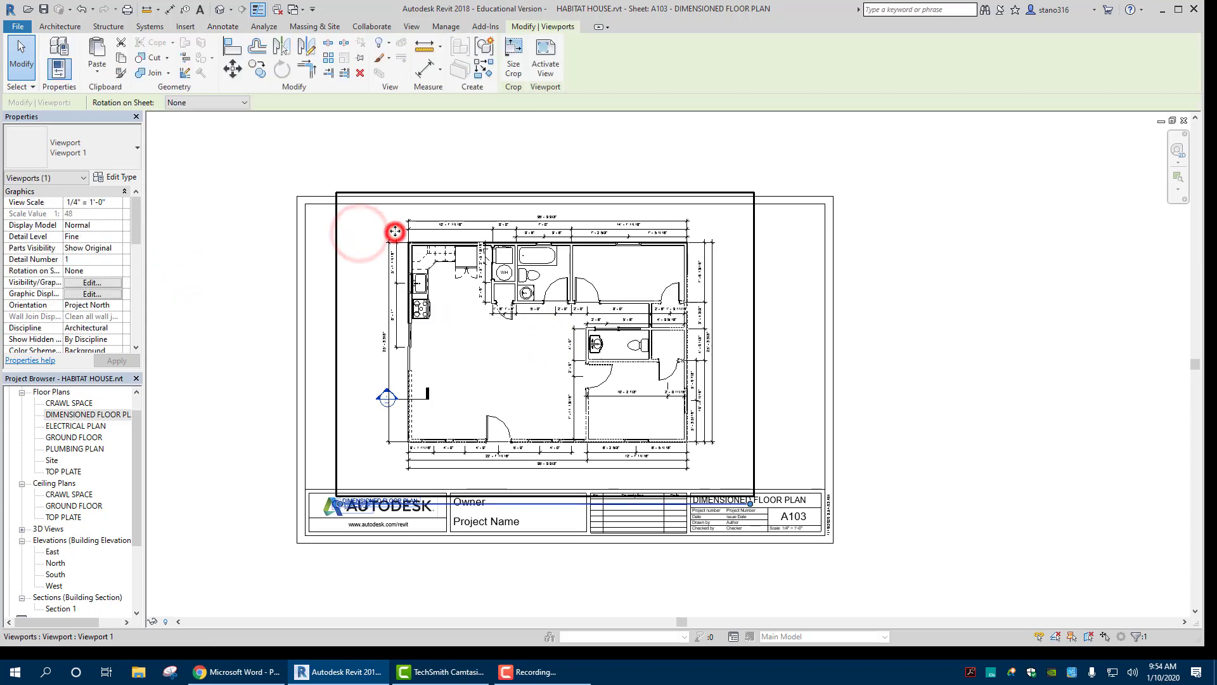
click(259, 374)
scroll(302, 480, up, 3)
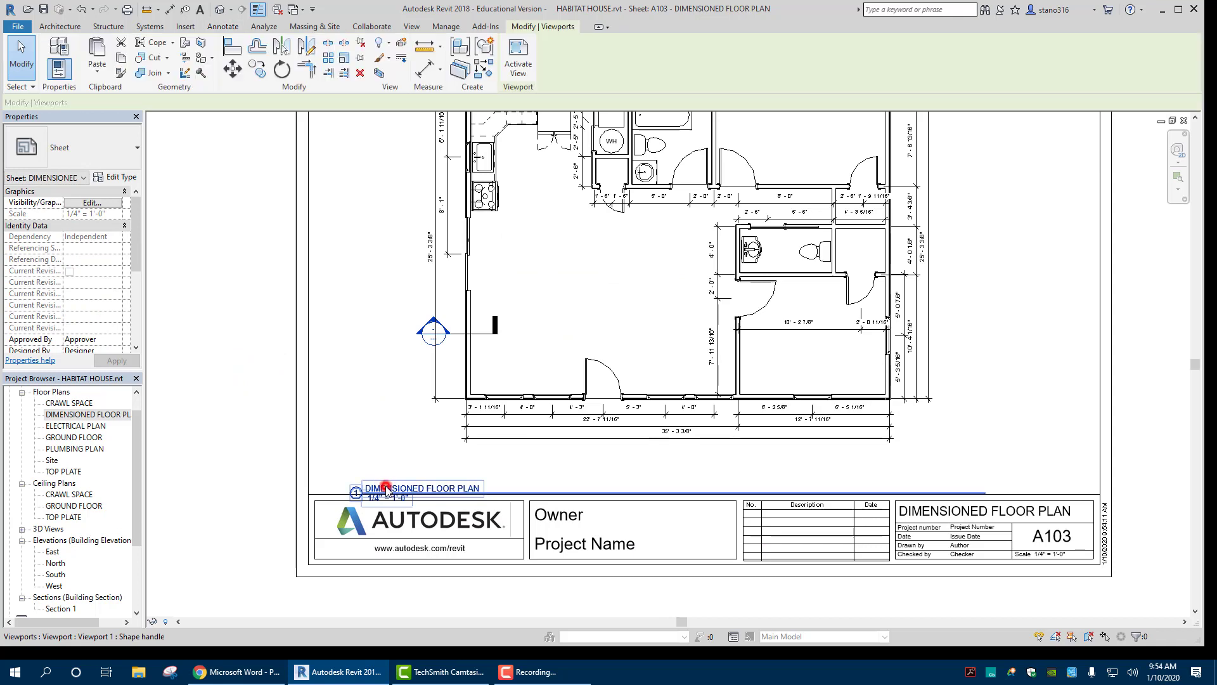
click(385, 472)
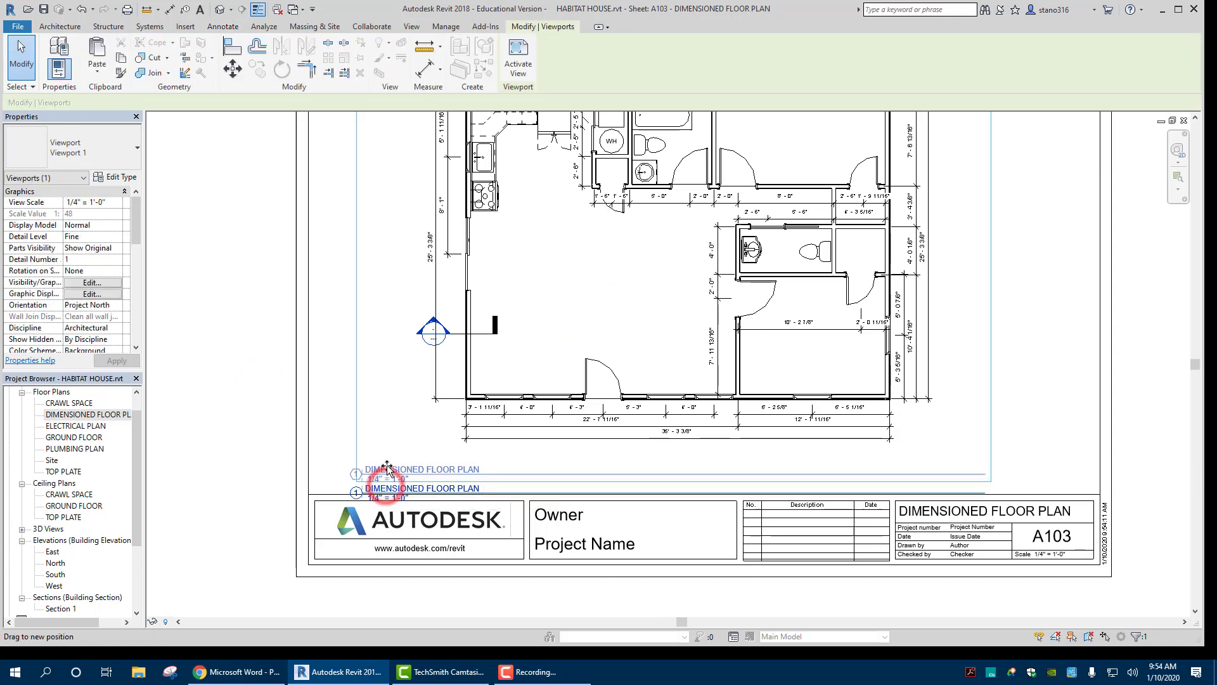
click(380, 293)
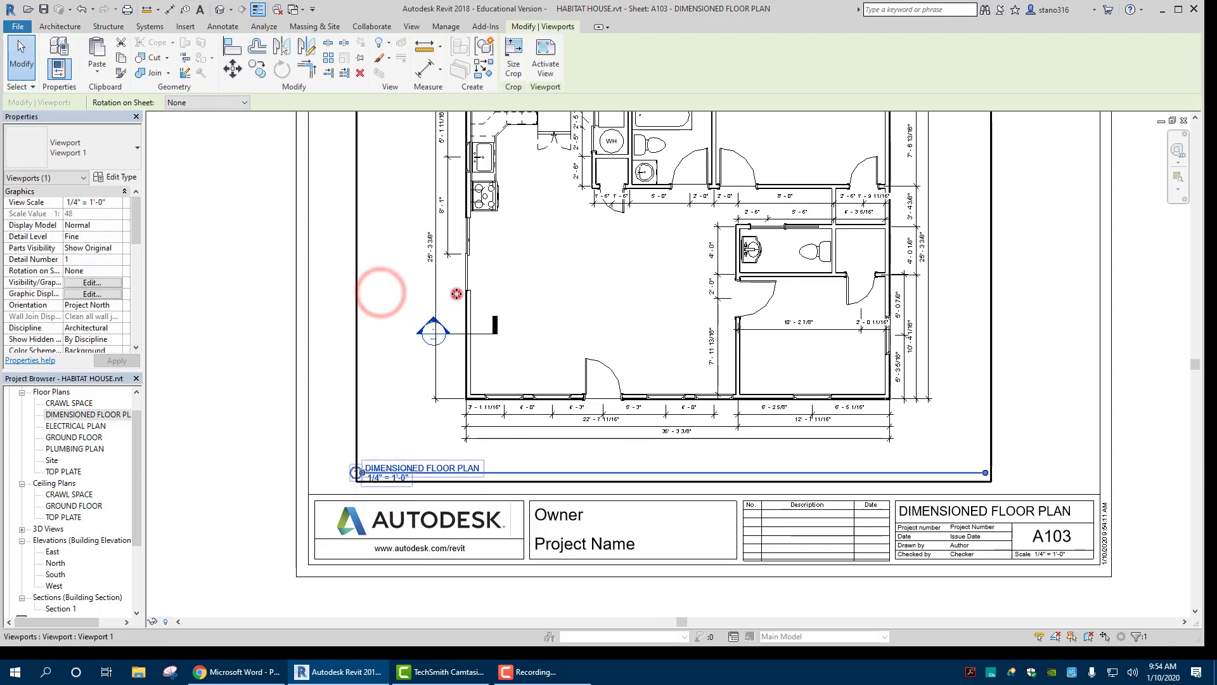
drag(457, 305, 456, 318)
scroll(386, 326, up, 2)
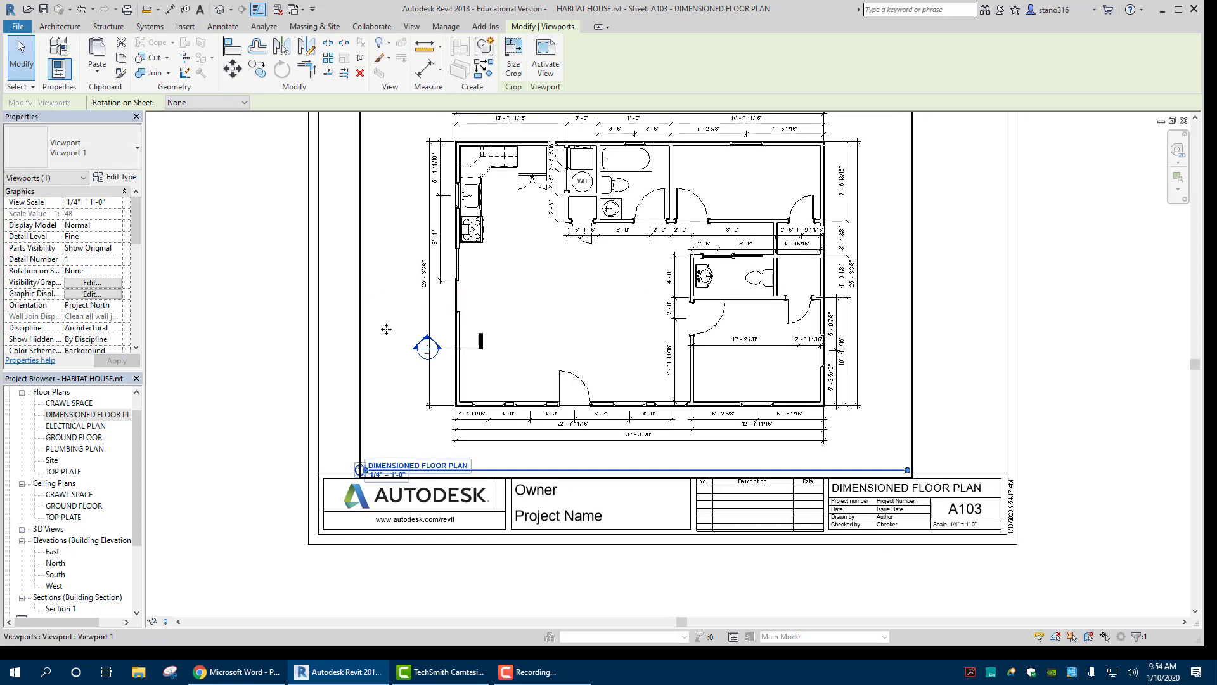
scroll(386, 326, down, 2)
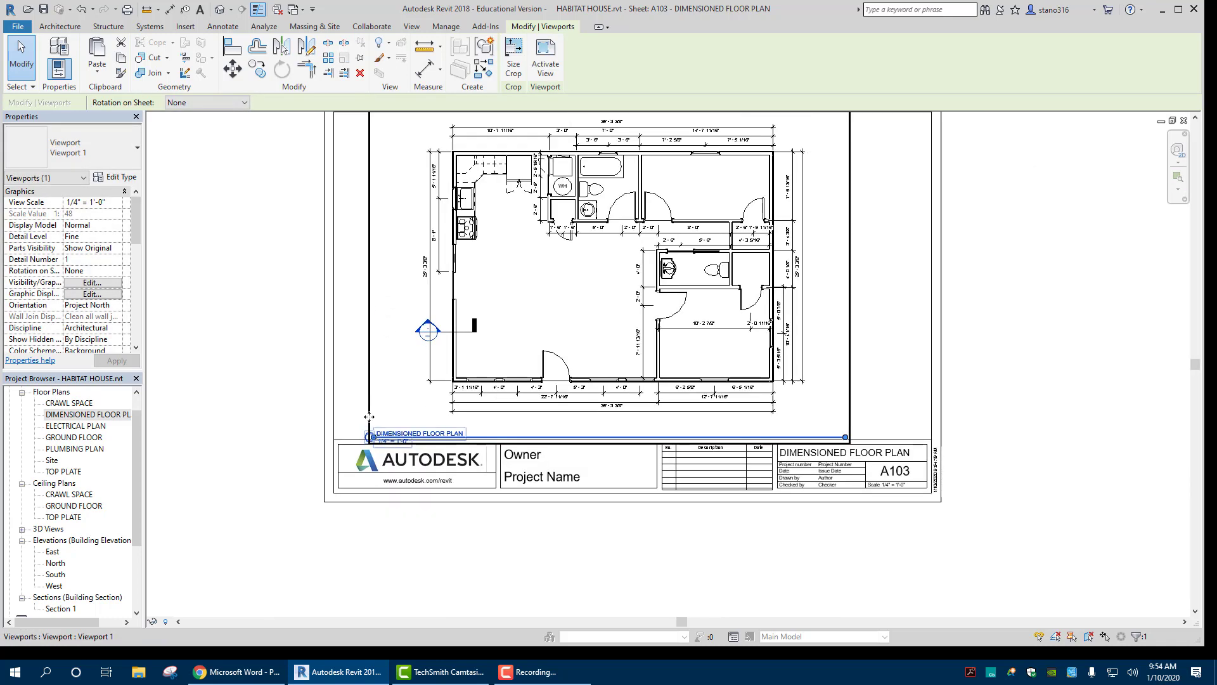
click(258, 394)
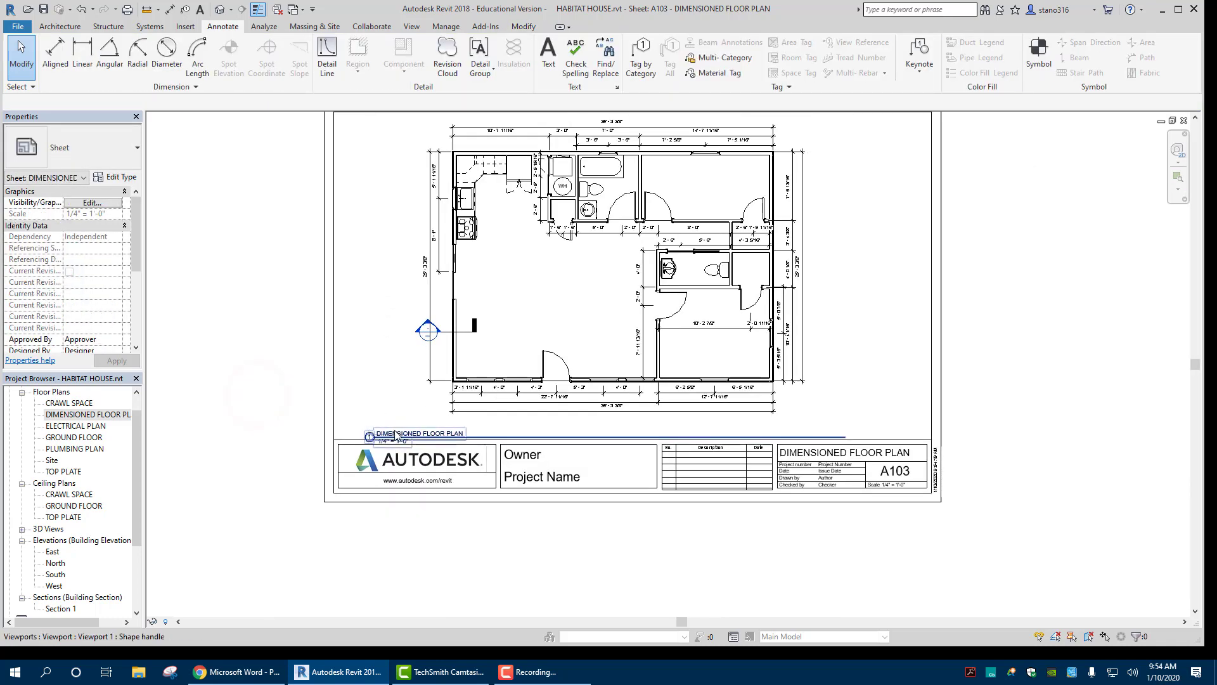
Move the viewport title up closer beneath the plan and fit the sheet in view
click(395, 435)
drag(395, 435, 397, 421)
click(258, 393)
scroll(981, 373, up, 1)
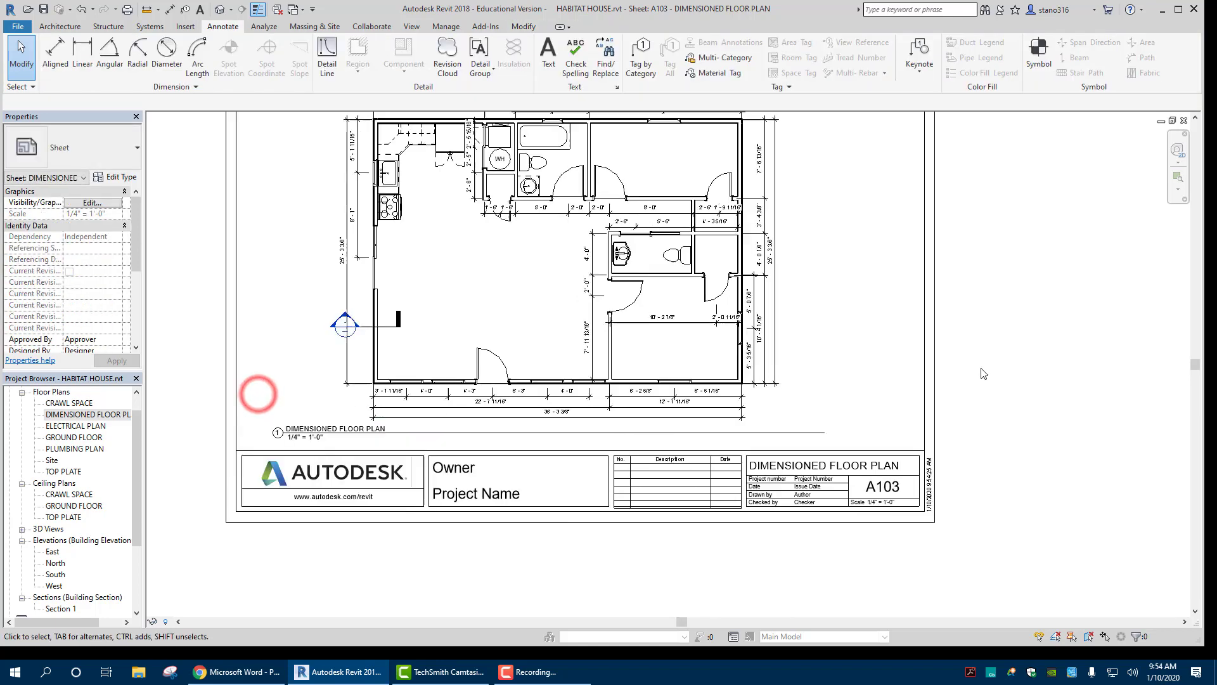
middle_click(989, 366)
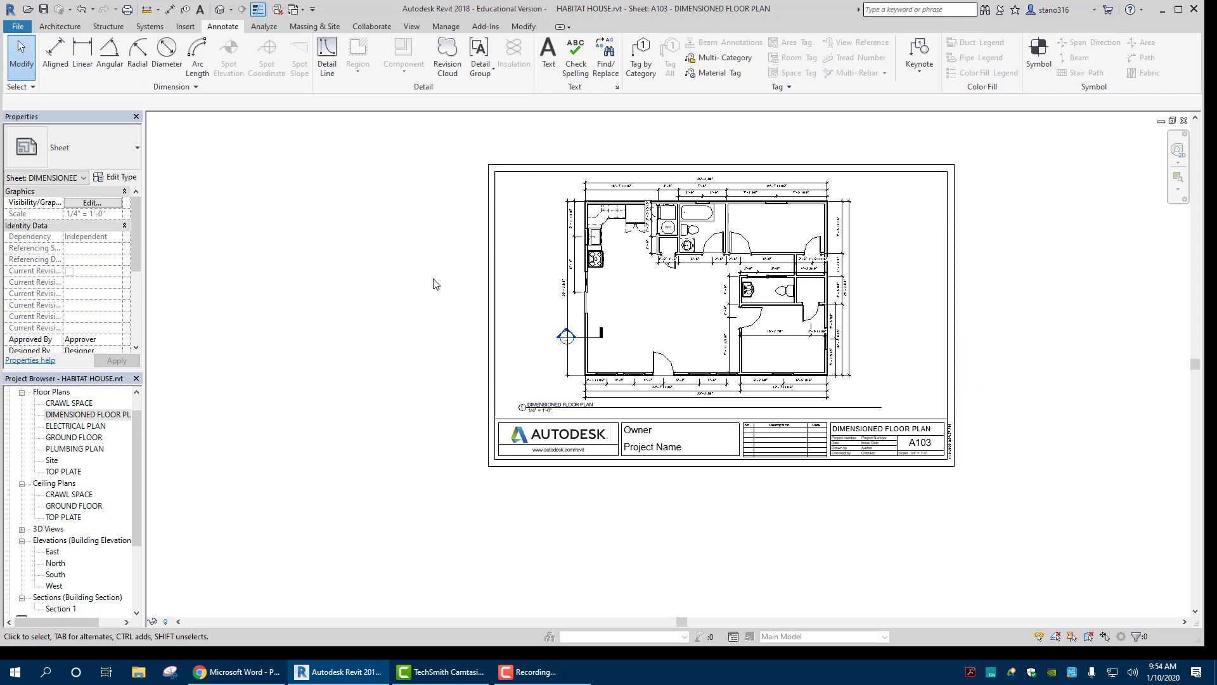
scroll(449, 282, up, 1)
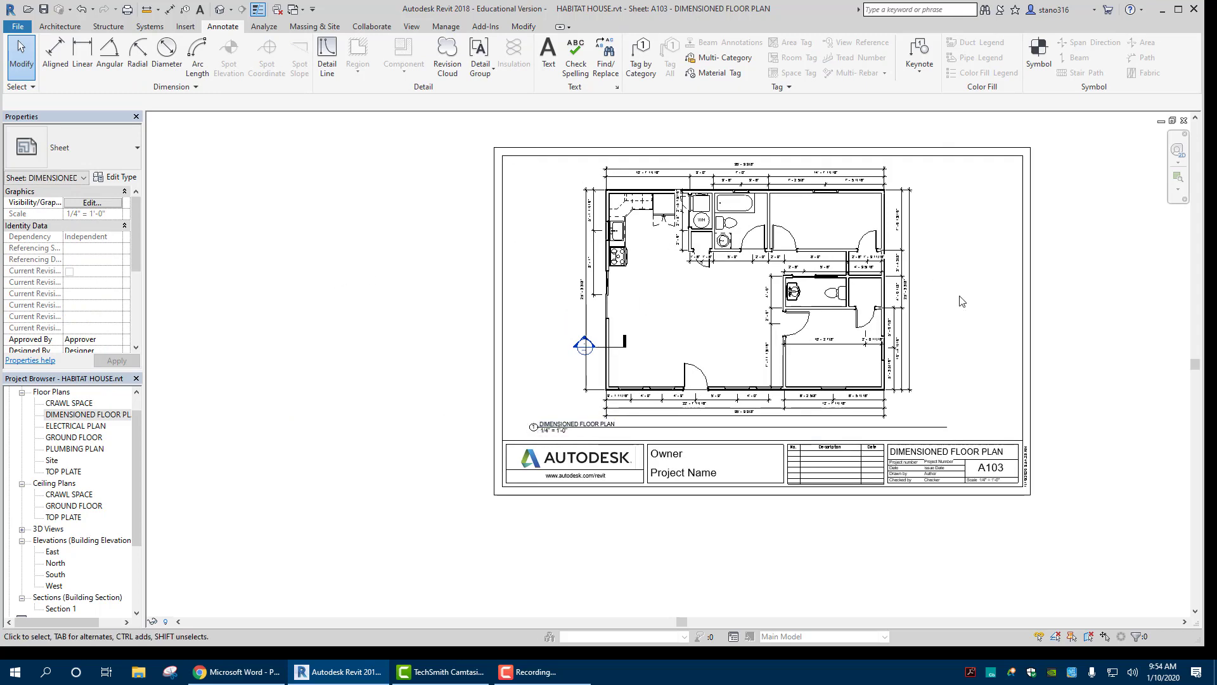
scroll(81, 512, down, 3)
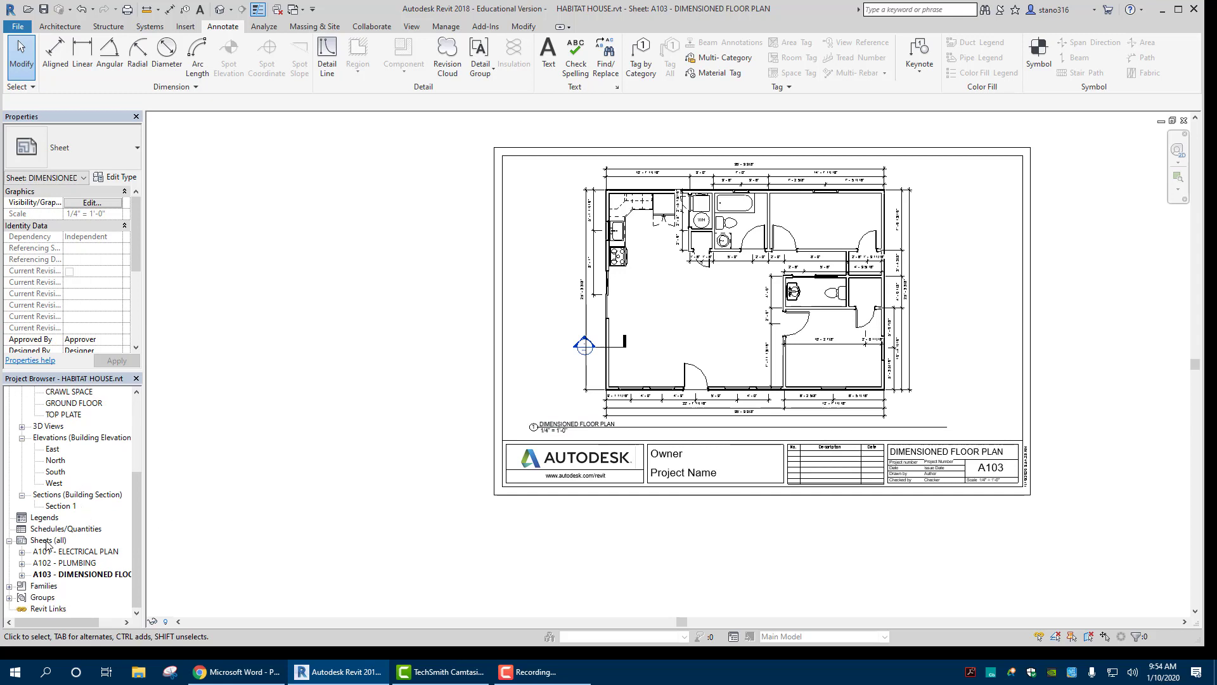
Create new sheet A104 with the B 11 x 17 Horizontal title block
click(45, 542)
right_click(46, 542)
click(85, 548)
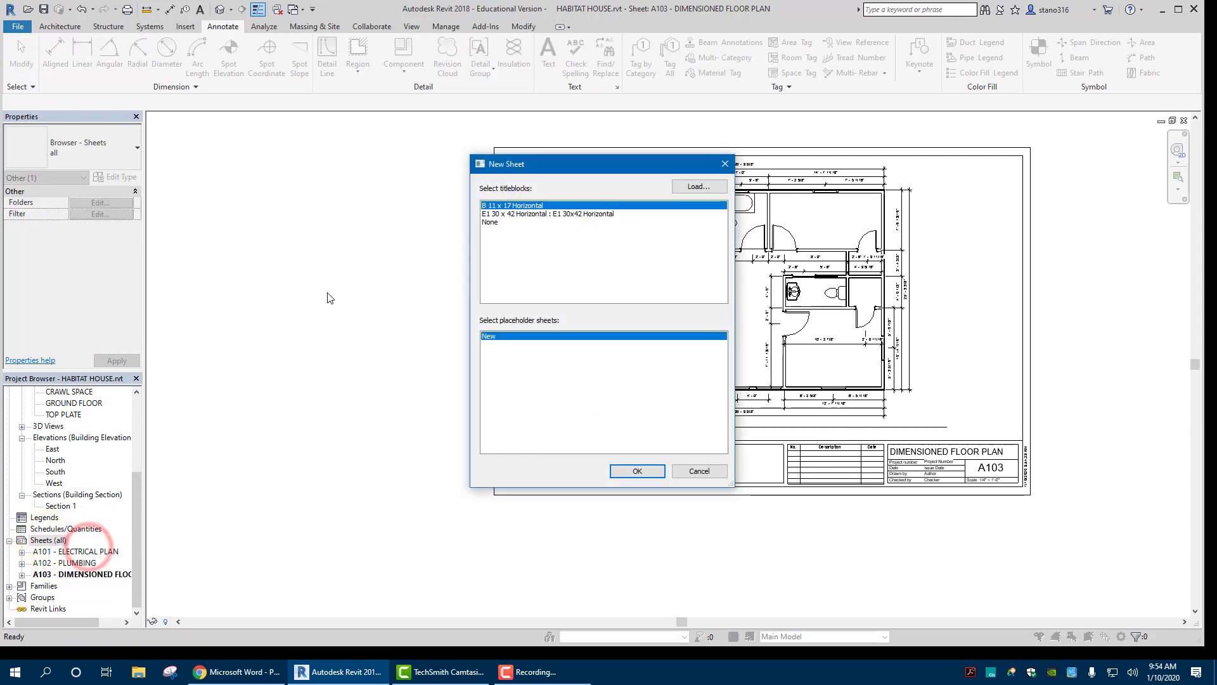
click(638, 469)
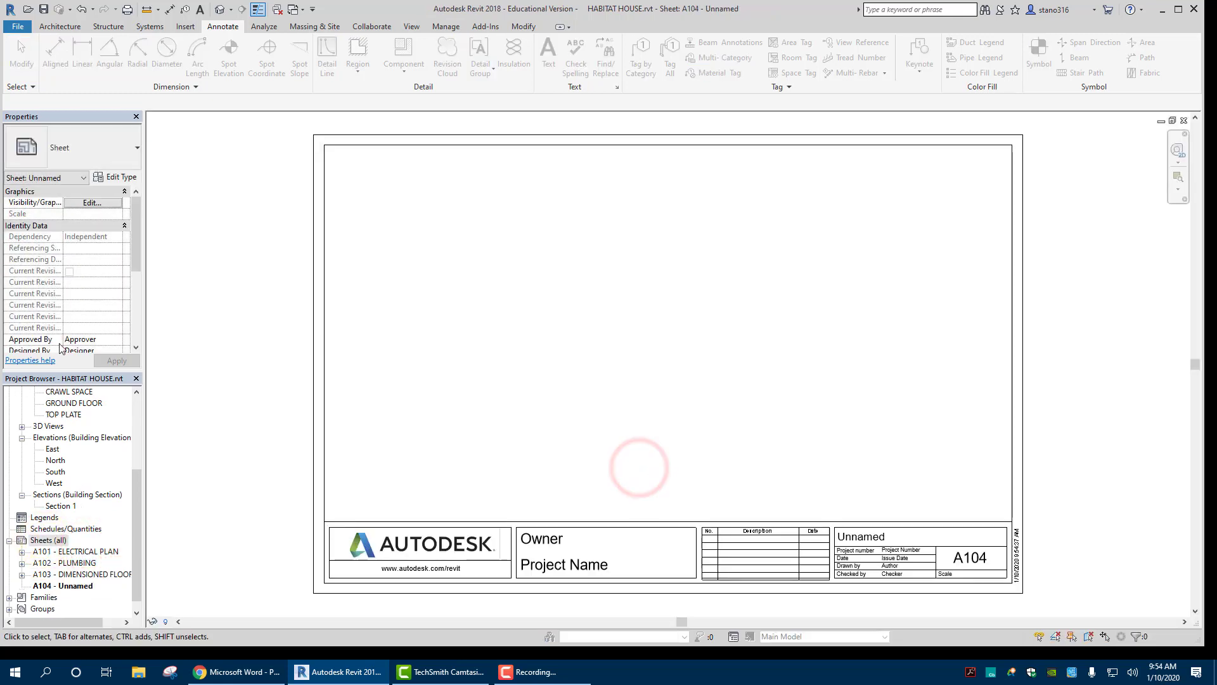
scroll(95, 451, up, 5)
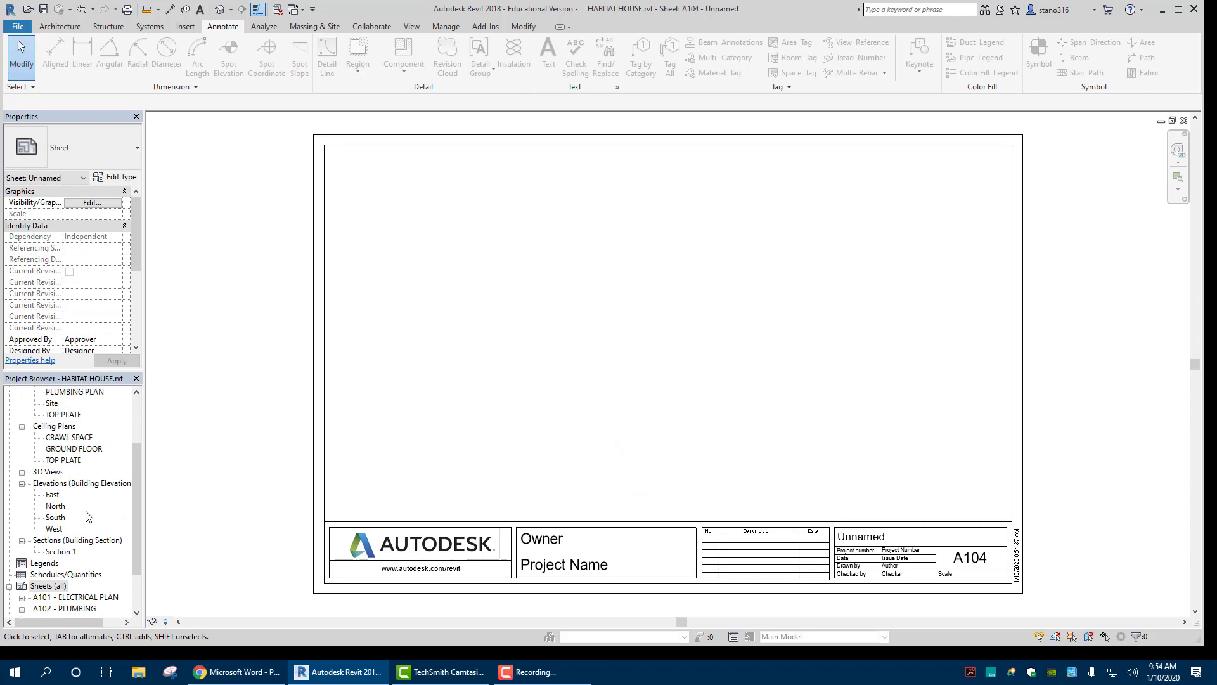
scroll(92, 451, down, 4)
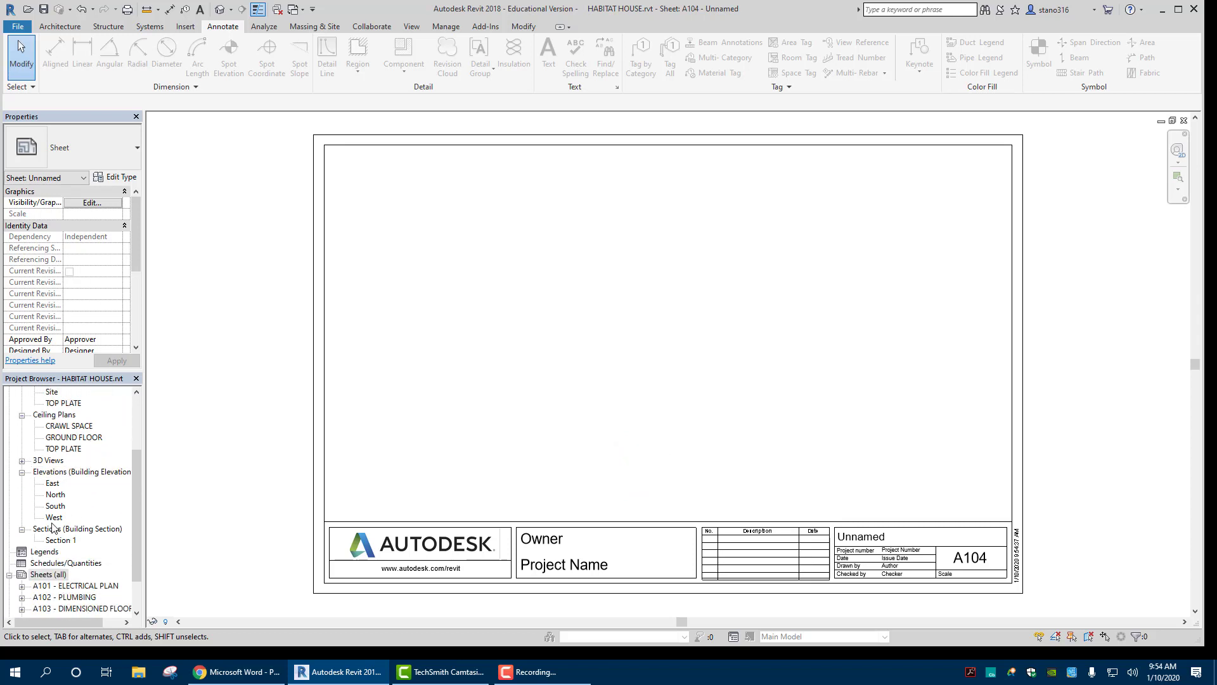
Place the Section 1 view at the upper right of the new sheet
click(60, 540)
drag(61, 540, 544, 312)
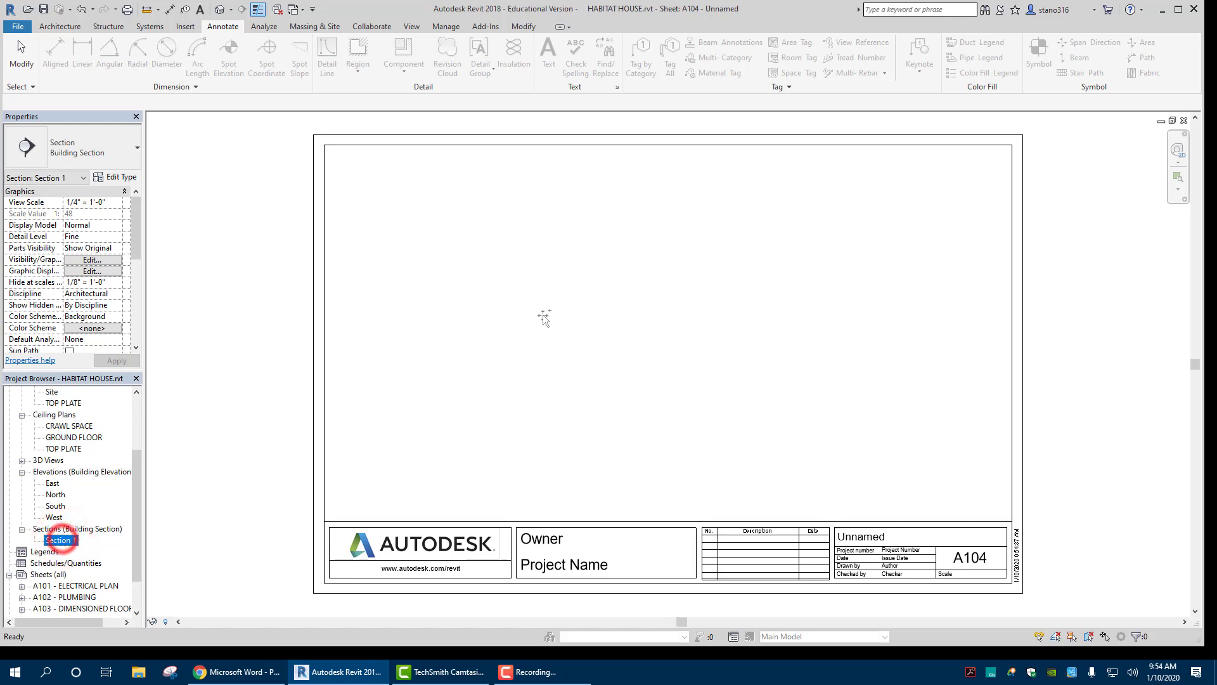
click(893, 280)
click(693, 402)
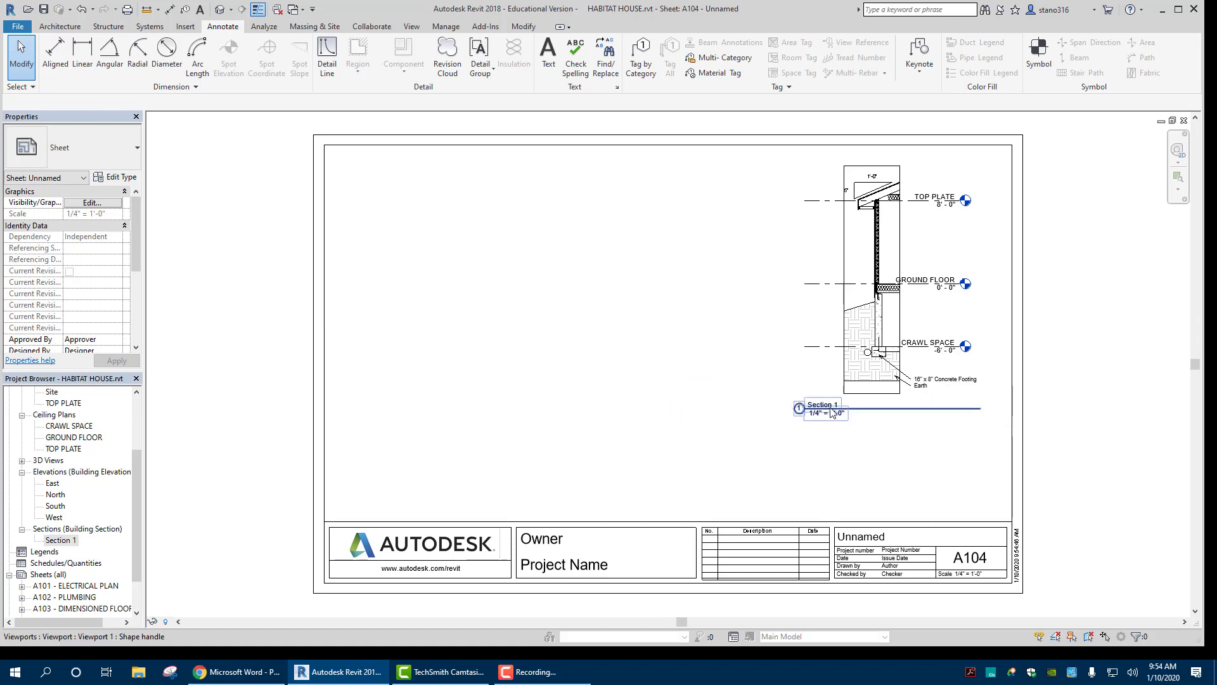
Change the Section 1 viewport scale to 3/8" = 1'-0"
click(840, 346)
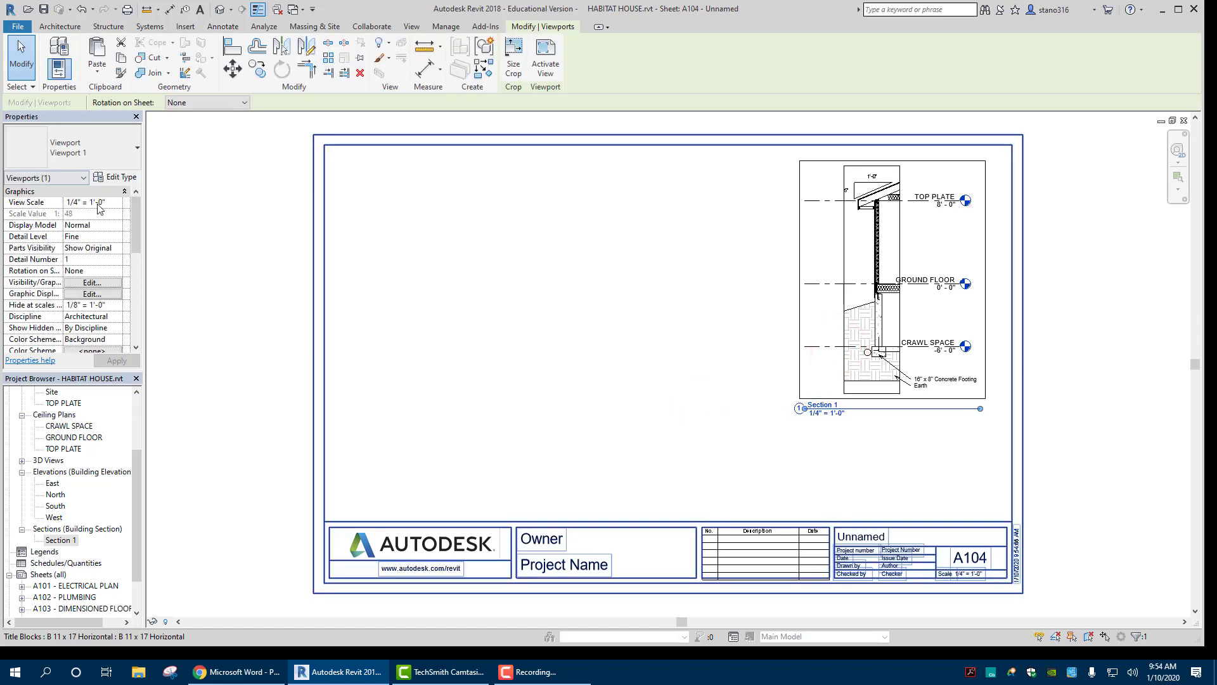
click(97, 203)
click(117, 202)
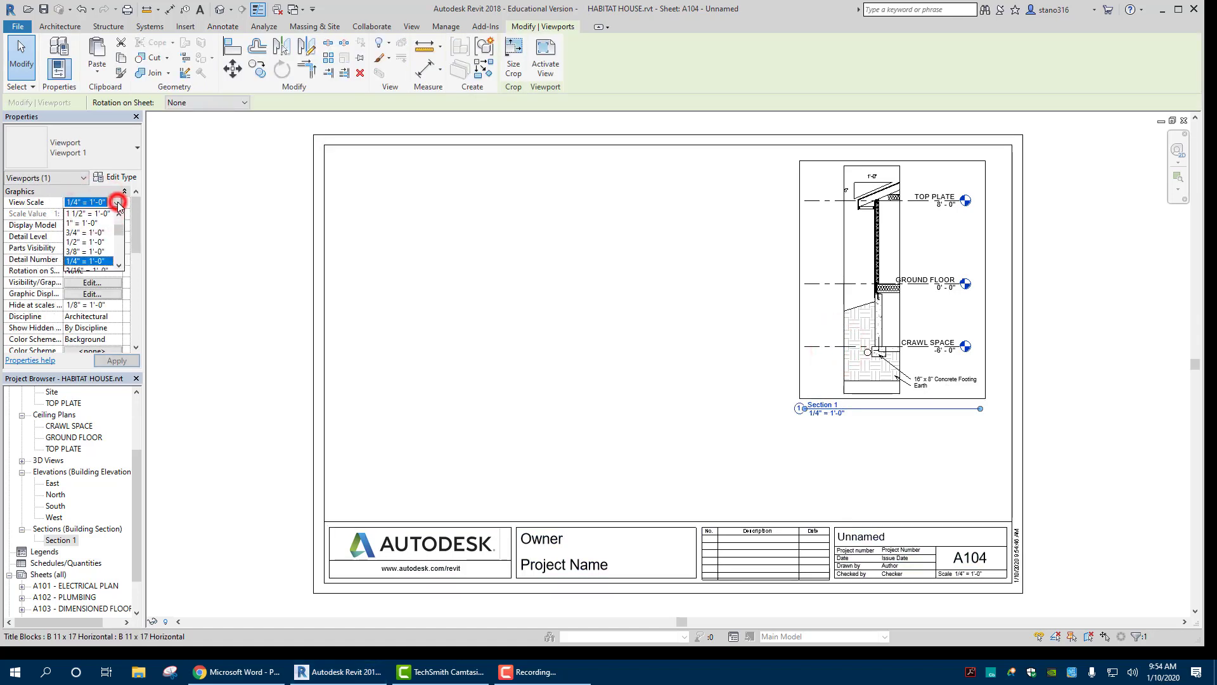
click(85, 251)
click(120, 361)
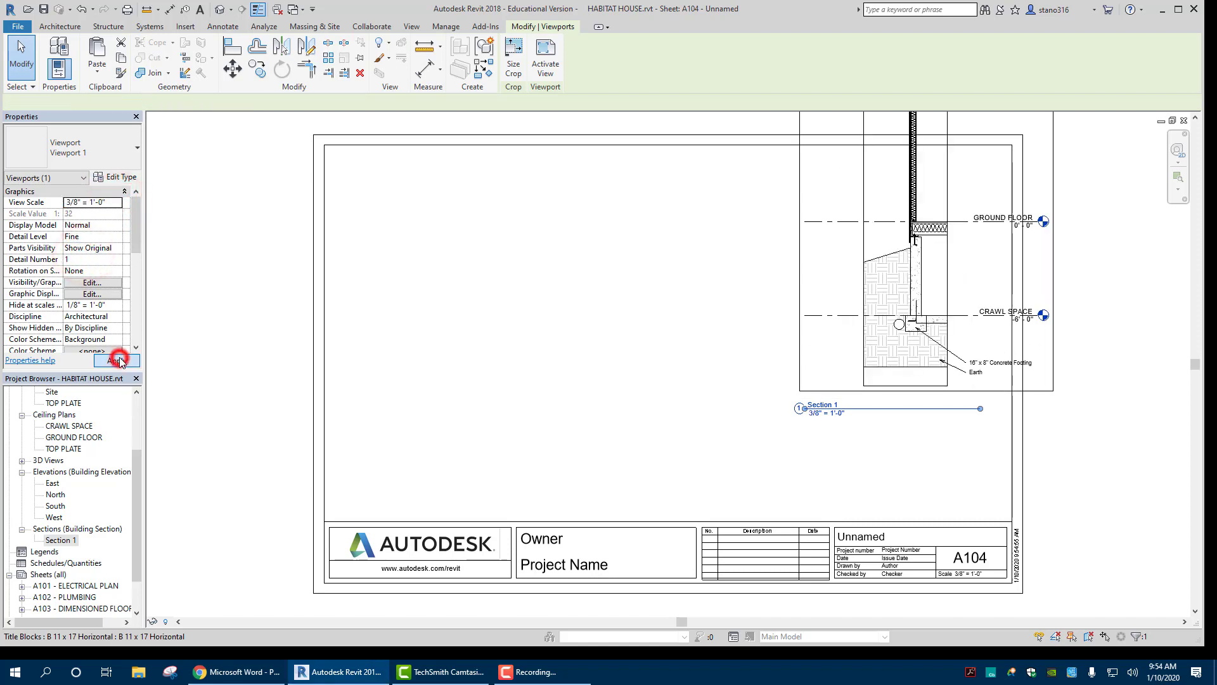
click(1085, 412)
Move the enlarged section viewport down and left on the sheet
scroll(1087, 412, down, 4)
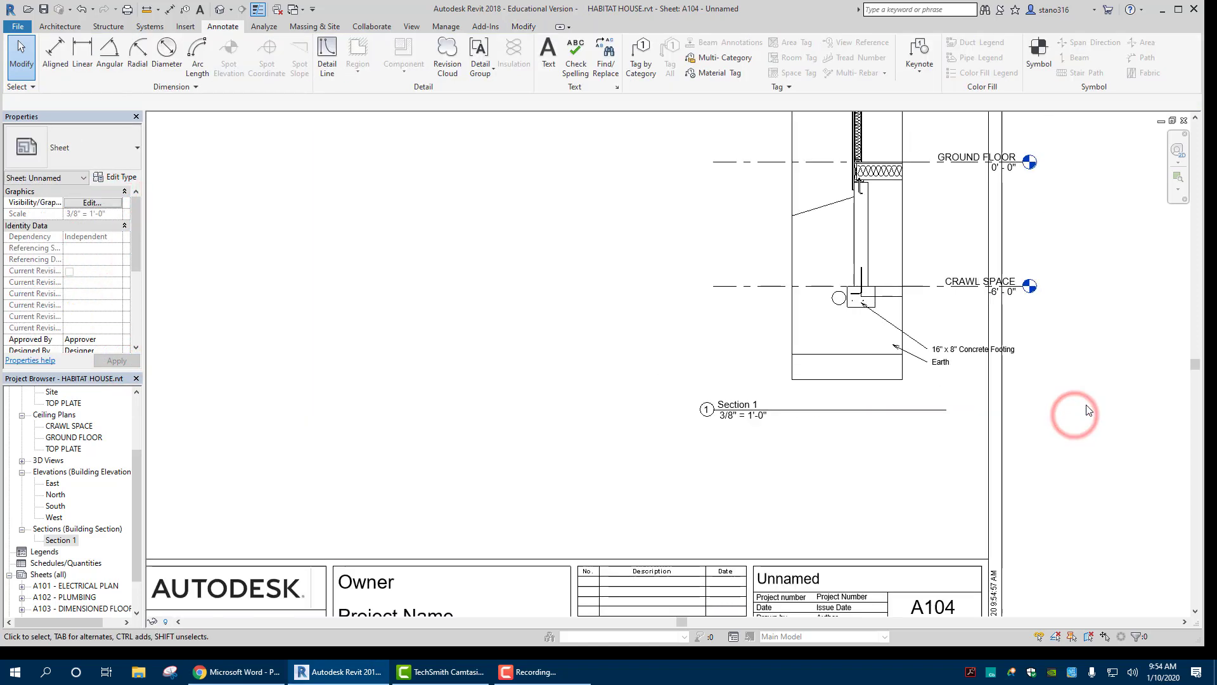
click(898, 307)
drag(896, 339, 869, 379)
click(1144, 383)
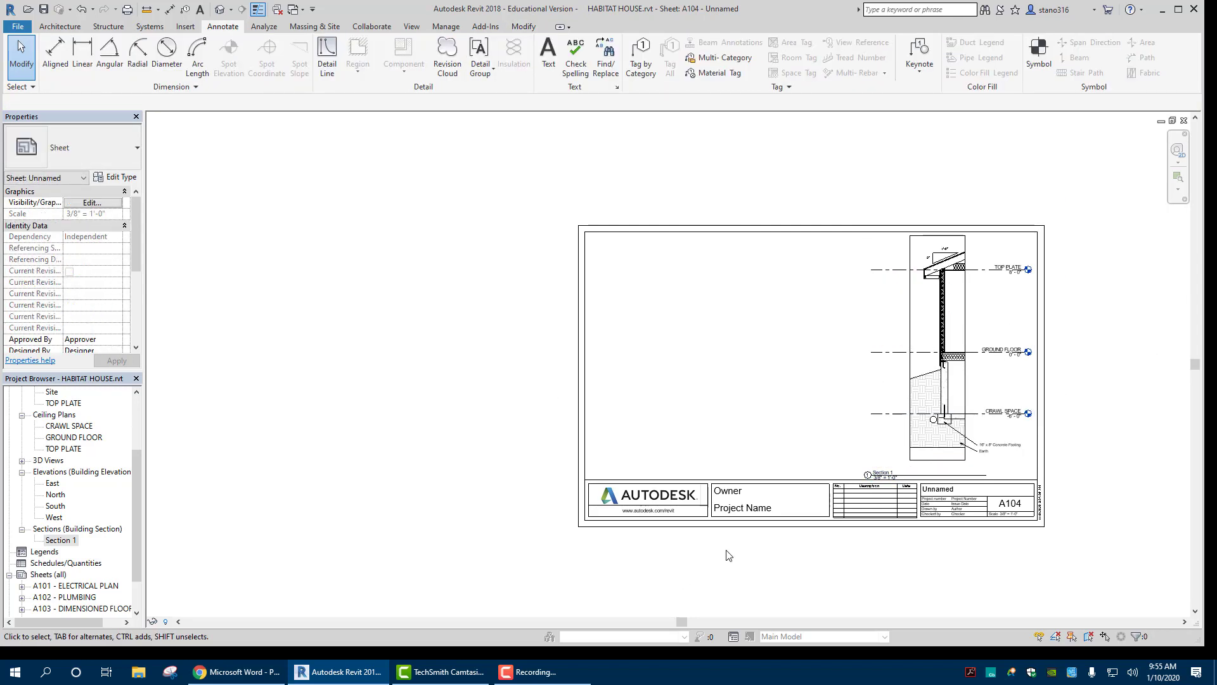
scroll(727, 556, up, 1)
scroll(48, 580, down, 1)
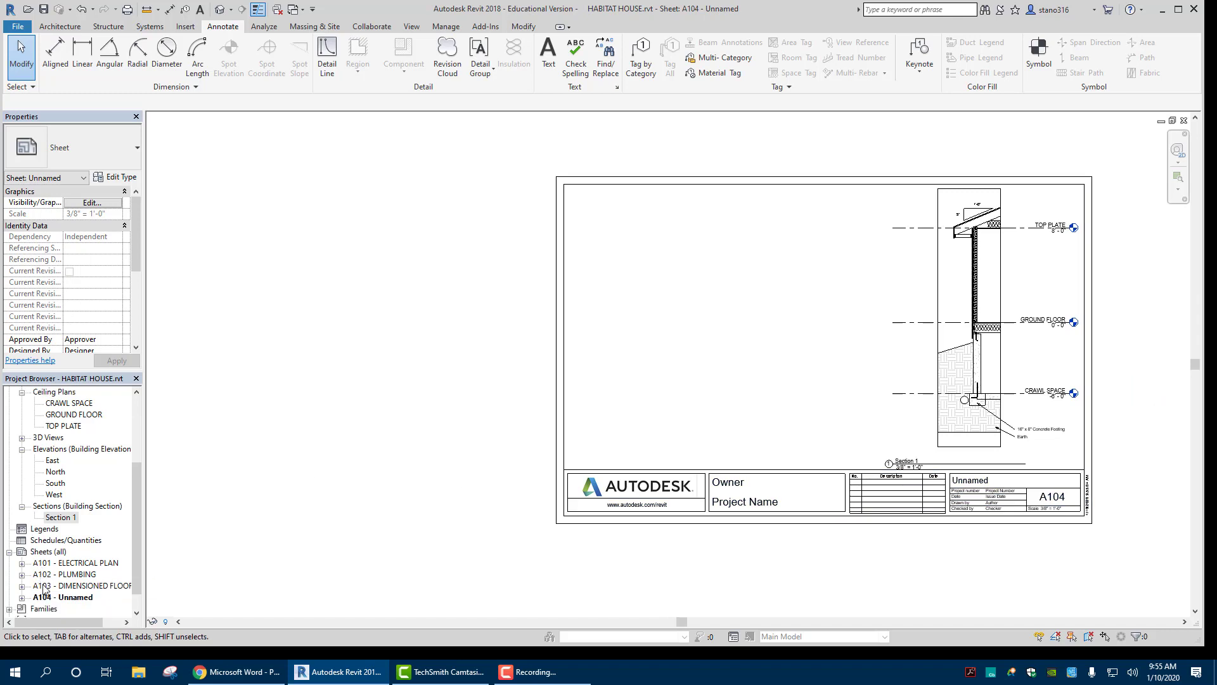
Rename sheet A104 - Unnamed to WALL SECTIONS in the Project Browser
right_click(79, 597)
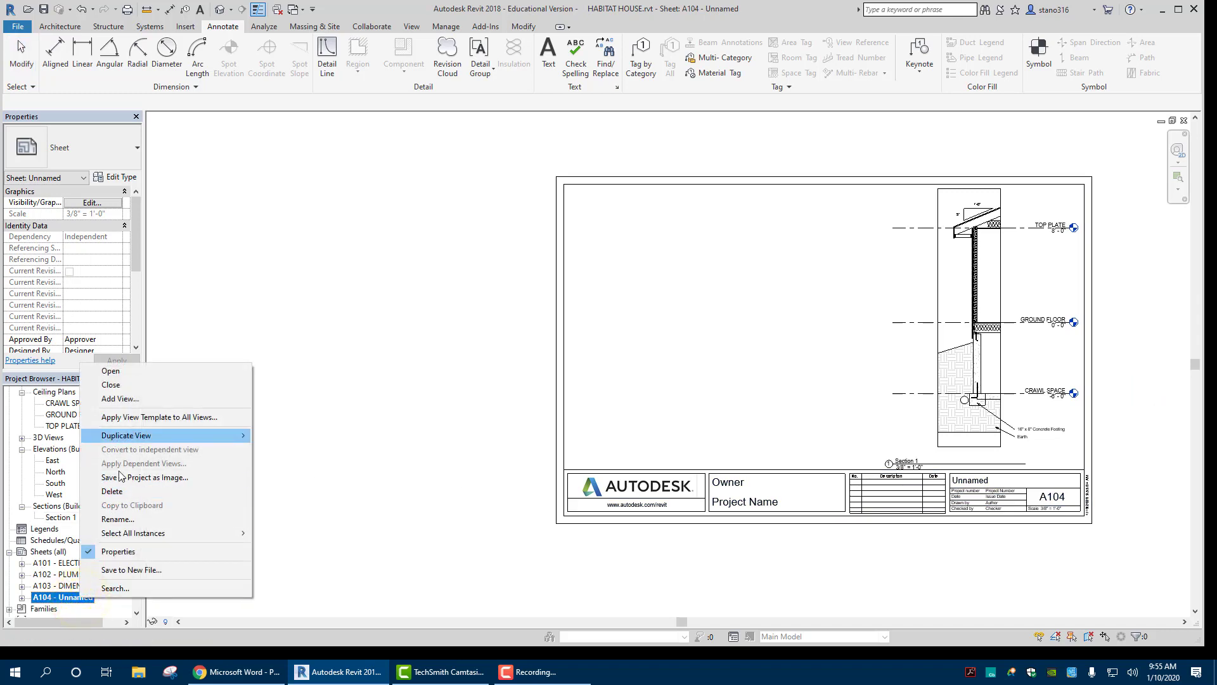
click(117, 519)
double_click(549, 327)
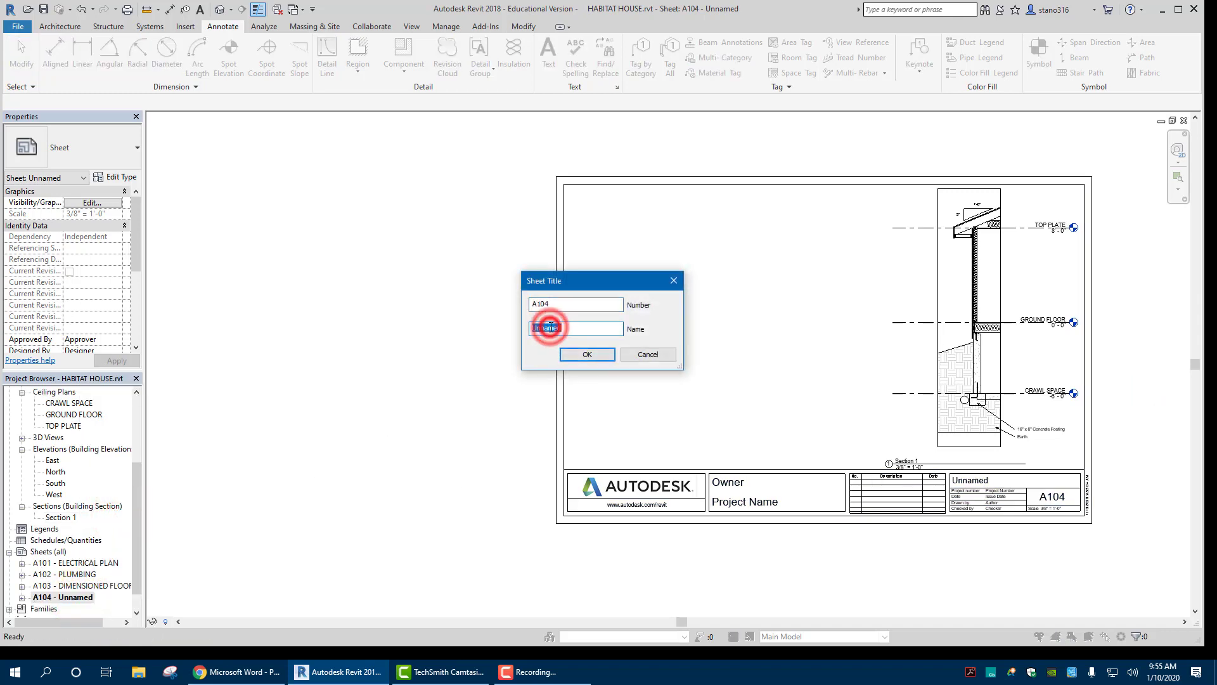
text(WALL SECTIONS)
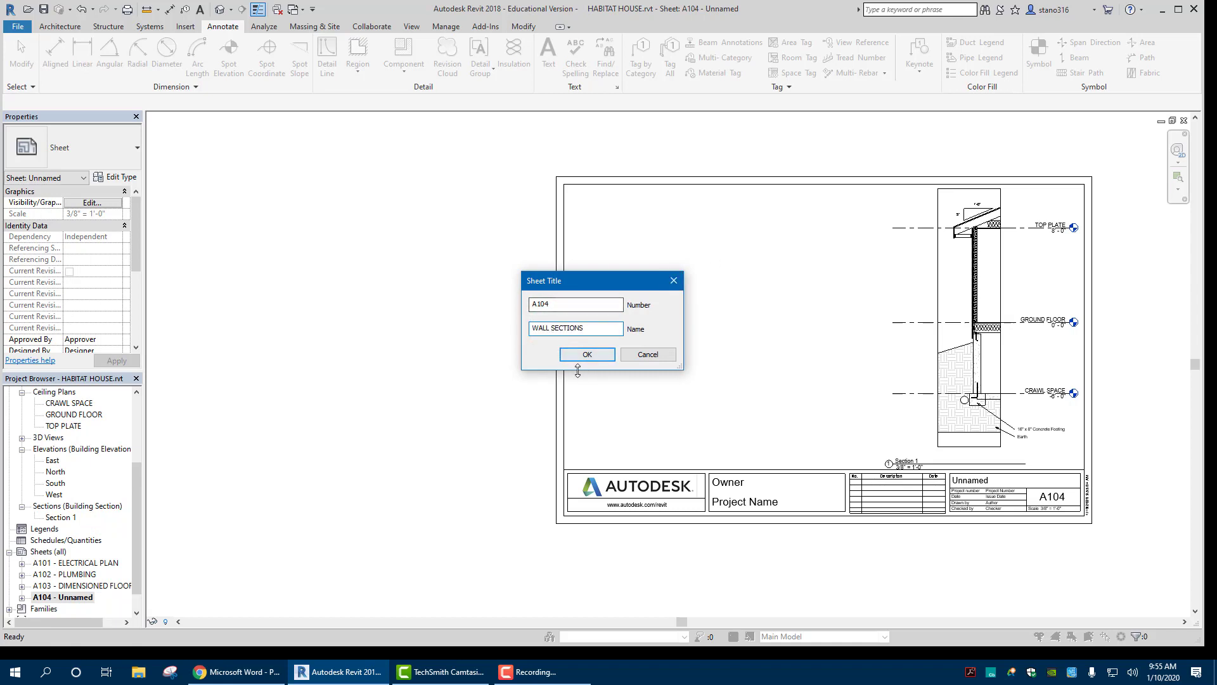
click(581, 354)
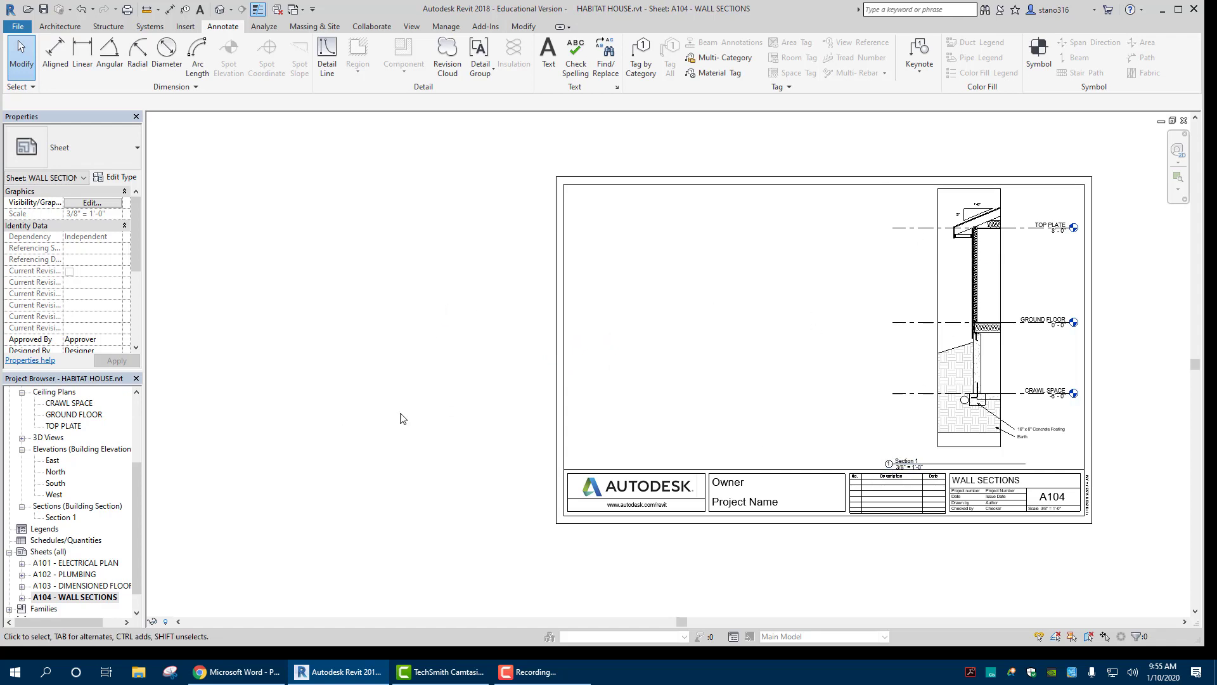
Review sheets A103, A102 PLUMBING and A101 ELECTRICAL PLAN, then return to A103
click(65, 586)
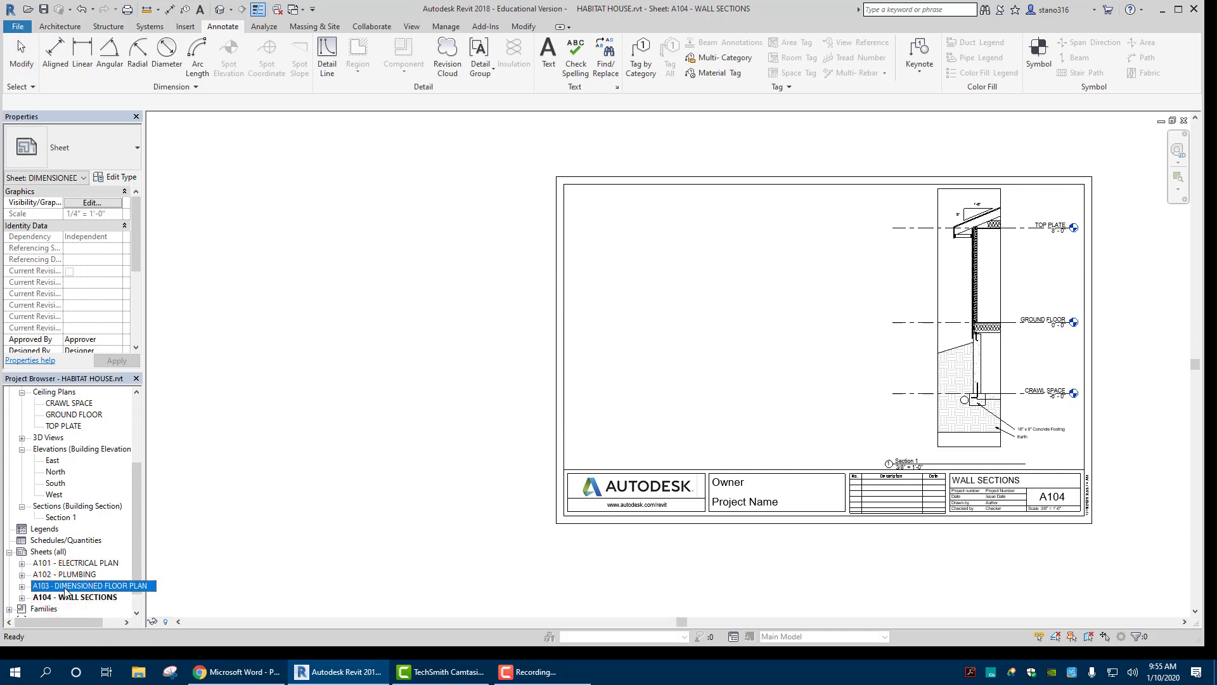
double_click(83, 586)
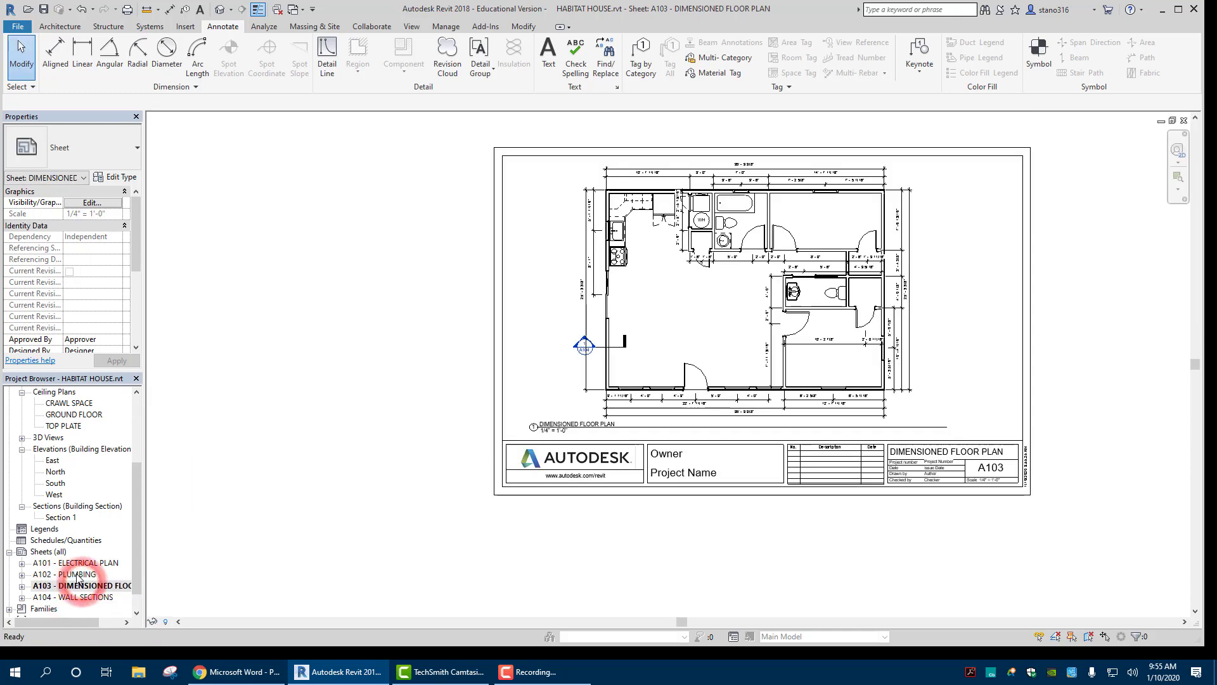
double_click(78, 574)
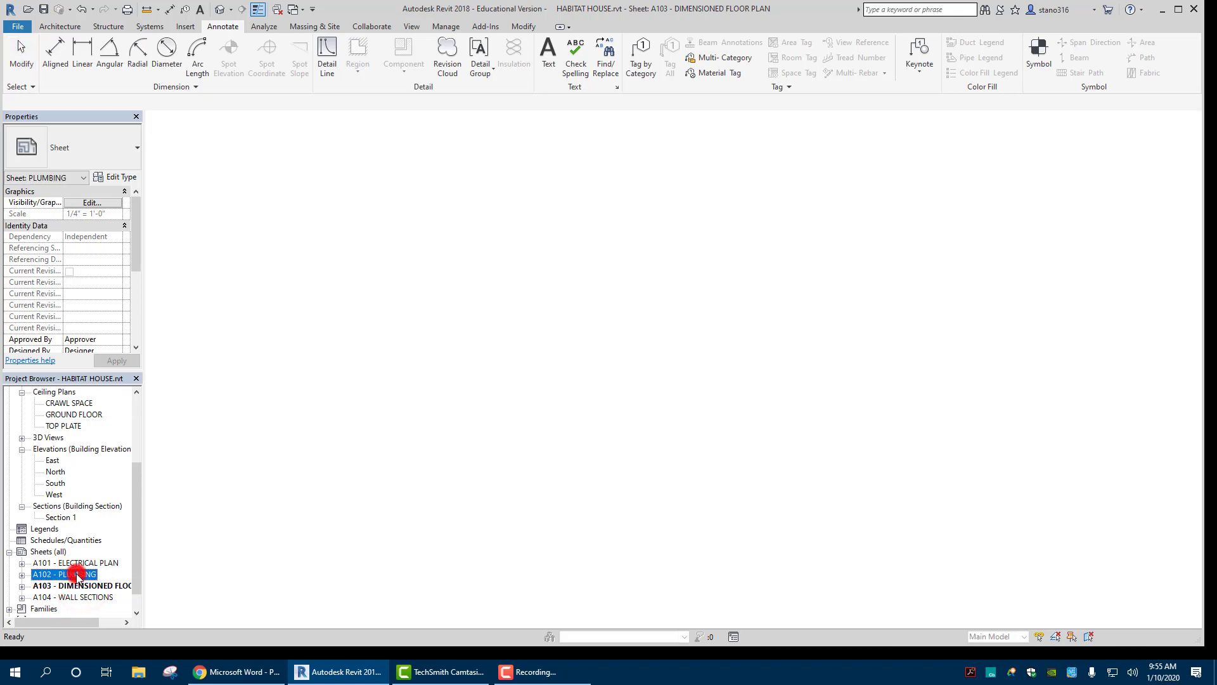
double_click(78, 563)
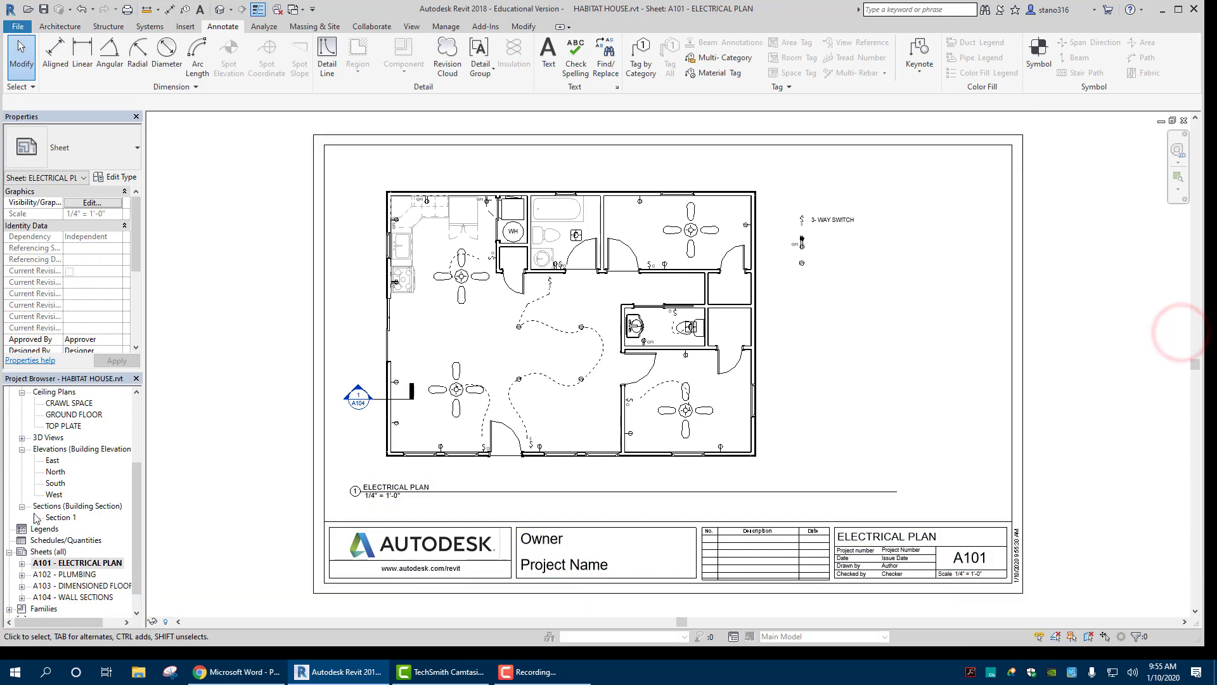
double_click(77, 585)
Save the project and bring the whole A103 sheet into view
scroll(444, 330, up, 3)
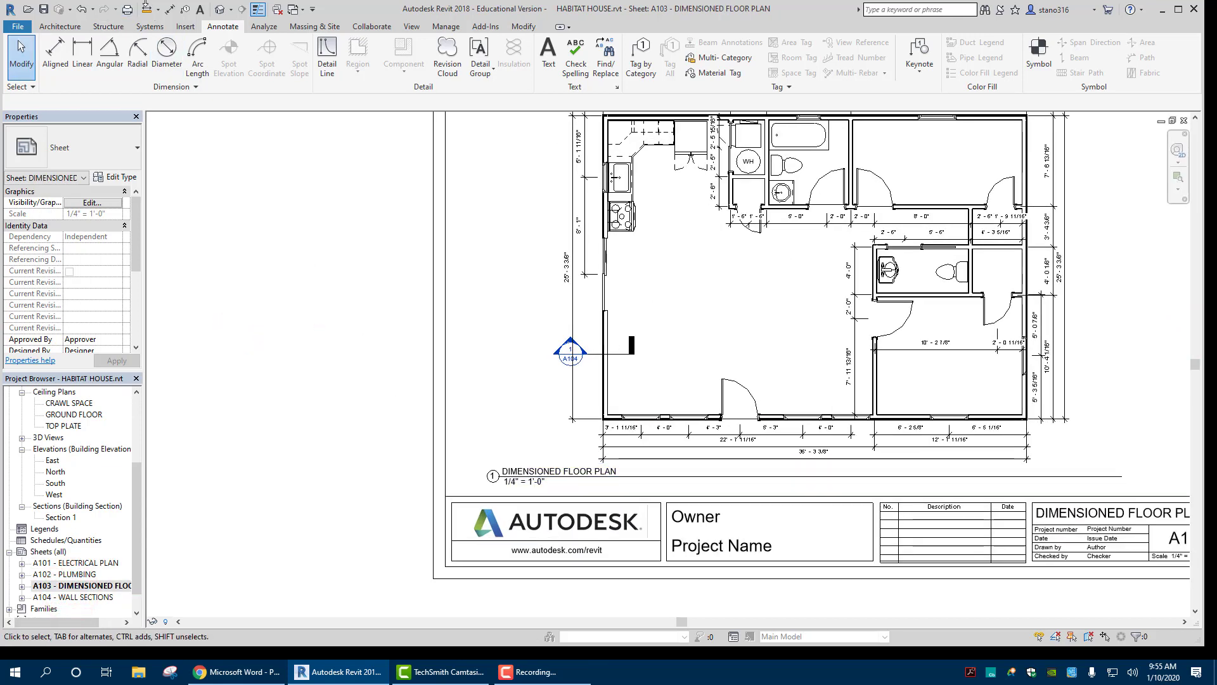
click(43, 9)
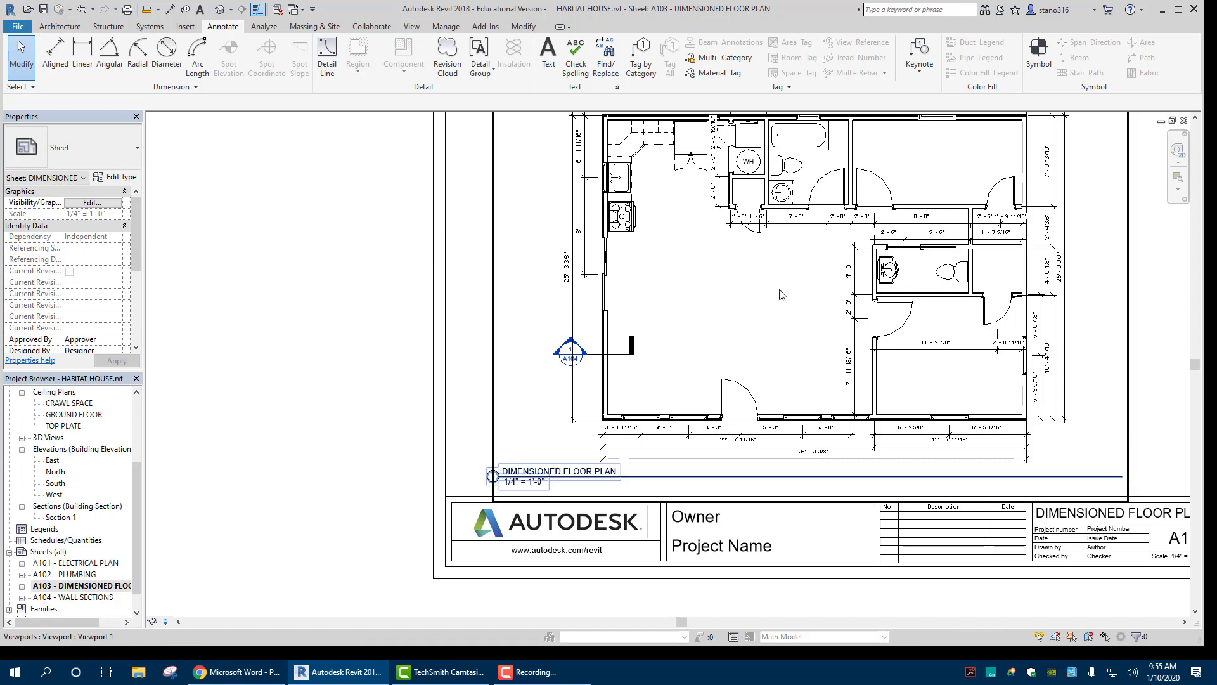
middle_drag(406, 355, 252, 391)
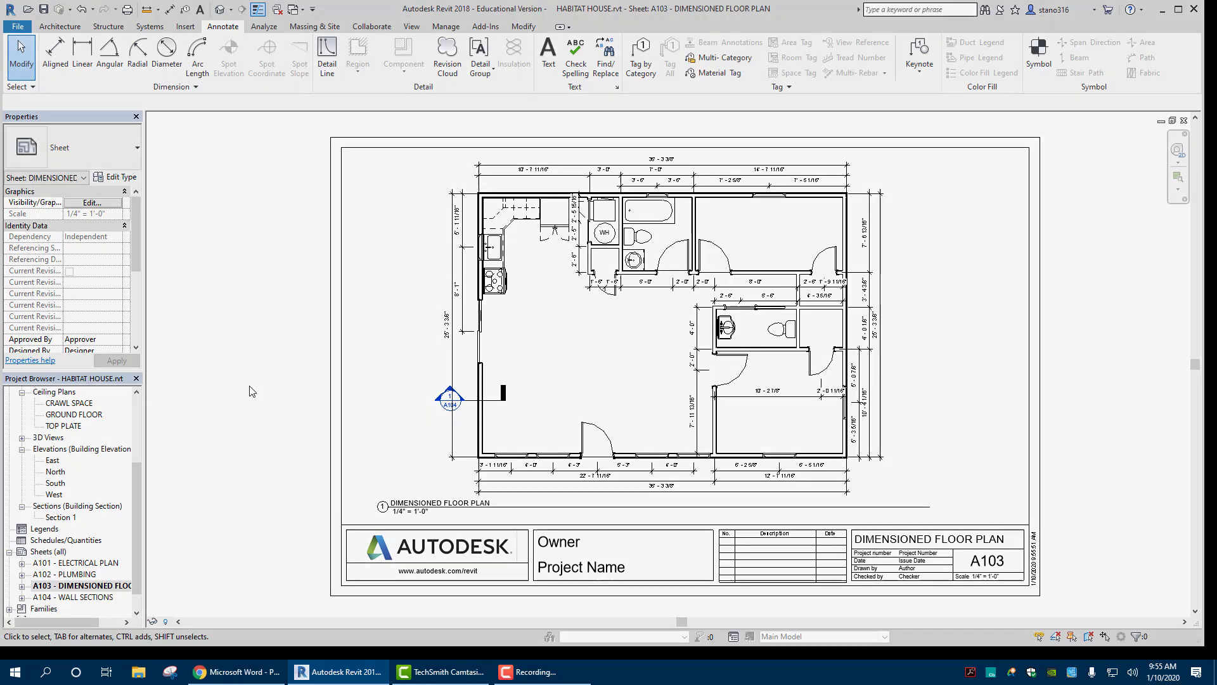